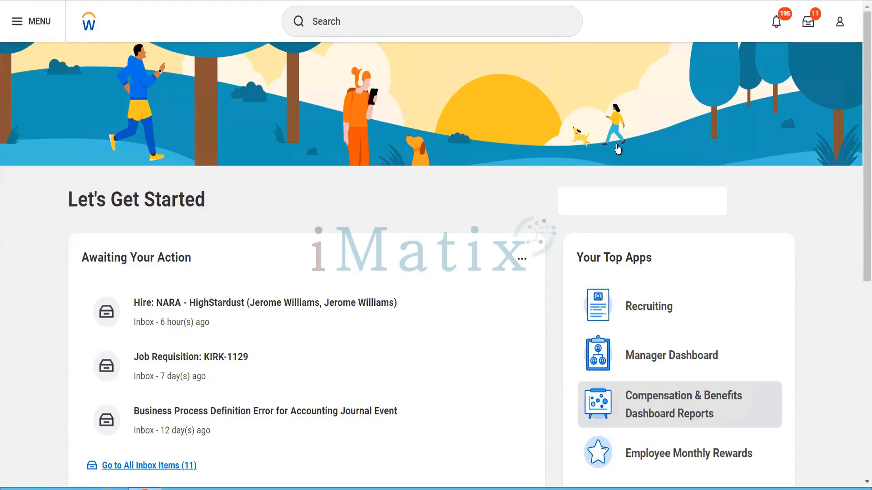
Open the Customer Contract Event (Default Definition) from a search for "Bp: Customer Contract" and show its Security Group Restrictions.
{"action": "left_click", "coordinate": [454, 33]}
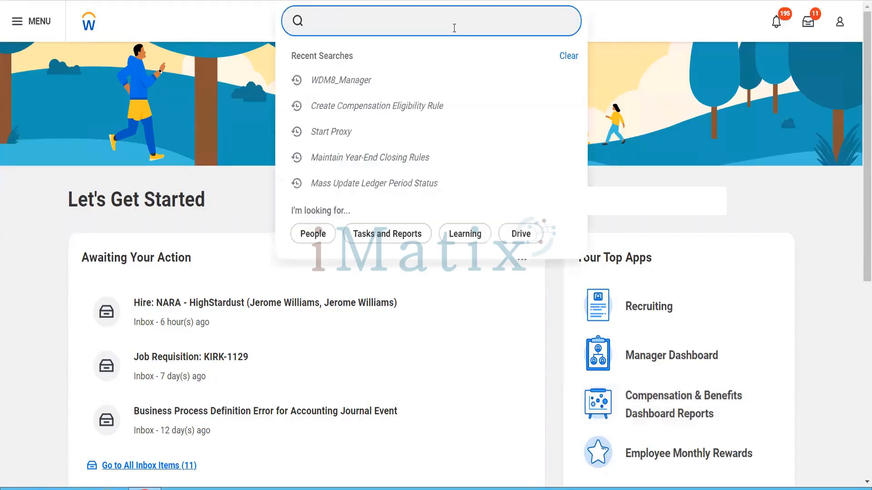
{"action": "type", "text": "Bp: Customer Contract"}
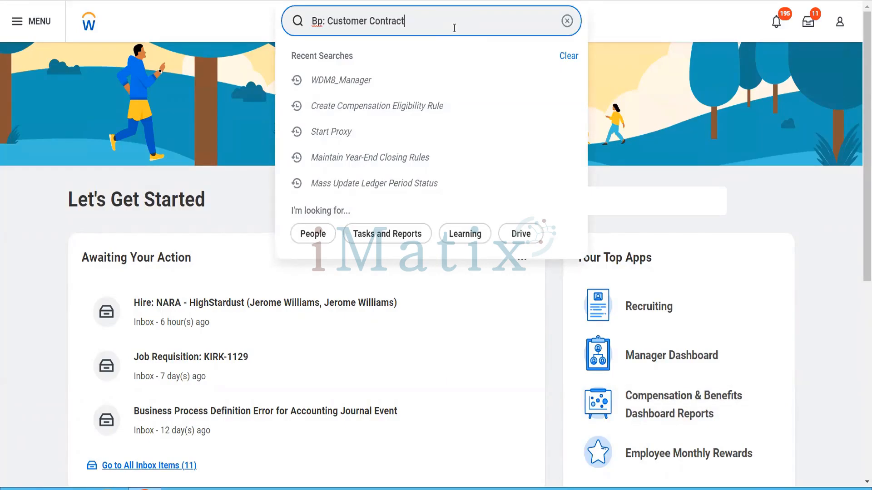
{"action": "key", "text": "Return"}
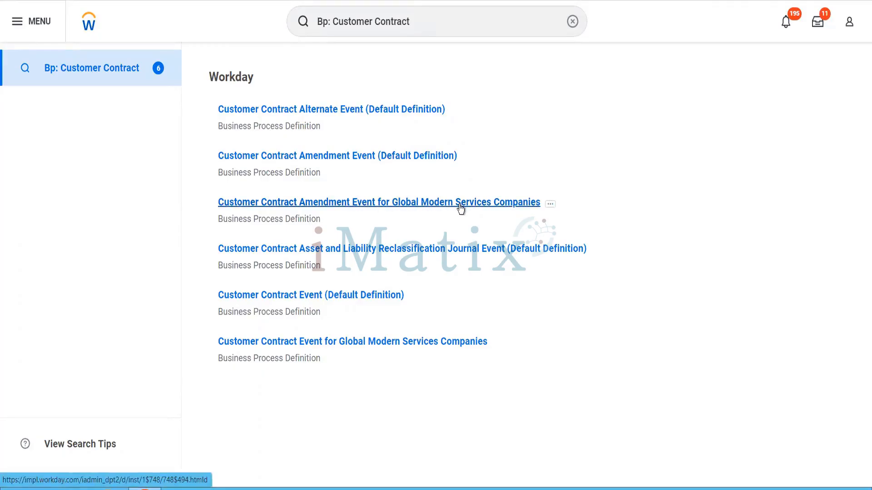
{"action": "left_click", "coordinate": [361, 296]}
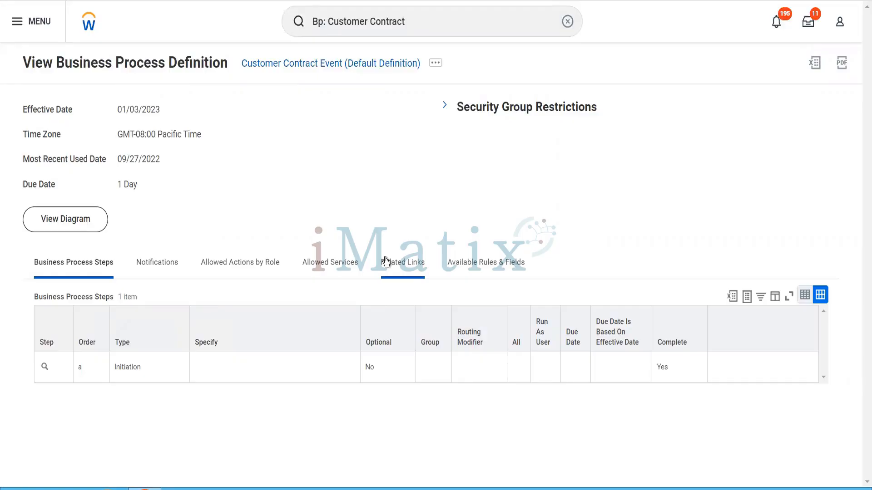
{"action": "left_click", "coordinate": [447, 107]}
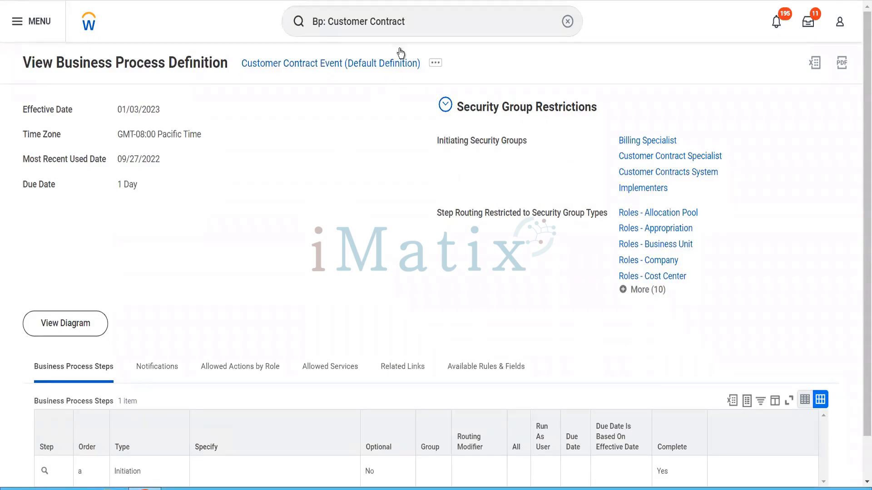
Search for "cr cust contra" and open the Create Customer Contract task.
{"action": "left_click", "coordinate": [414, 25]}
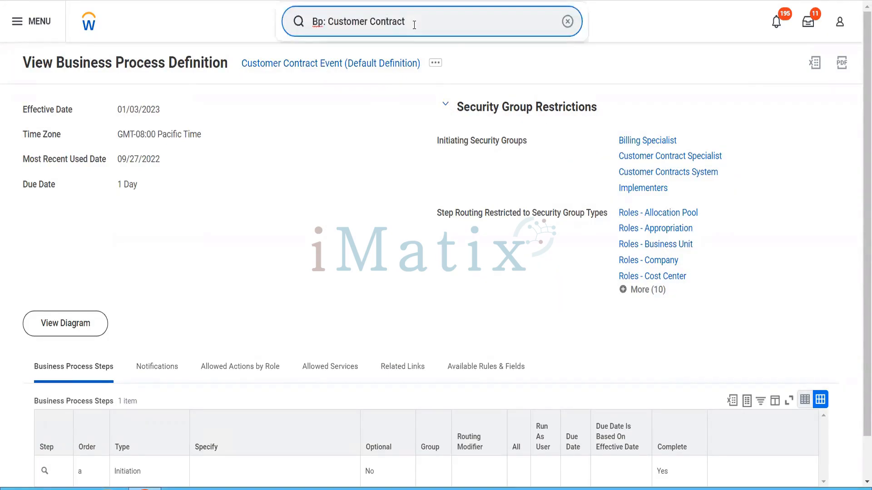
{"action": "left_click_drag", "start_coordinate": [414, 25], "coordinate": [284, 35]}
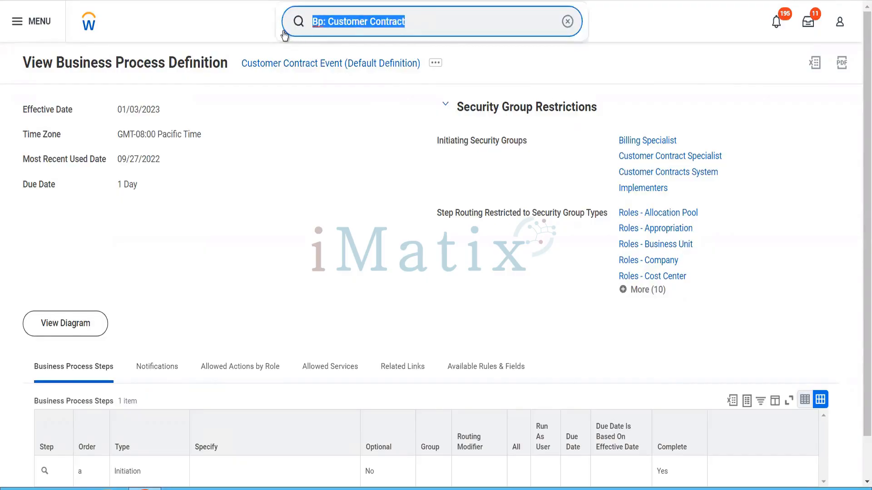
{"action": "type", "text": "cr cu"}
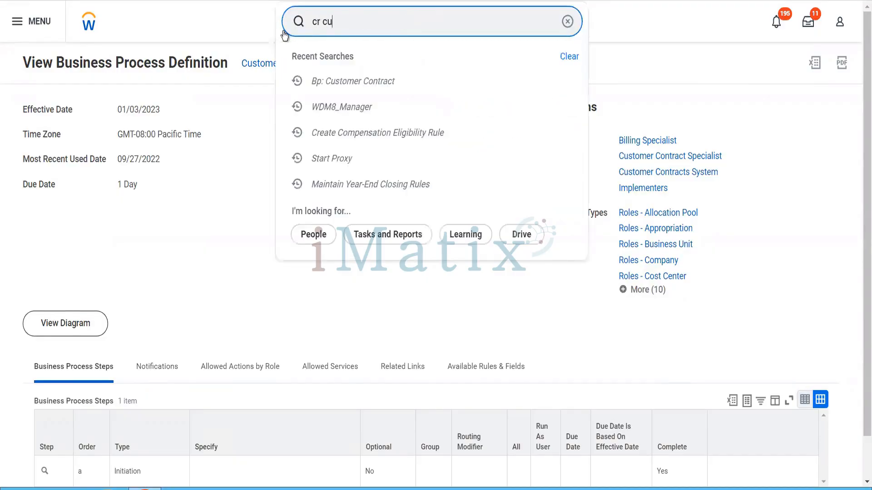
{"action": "type", "text": "st "}
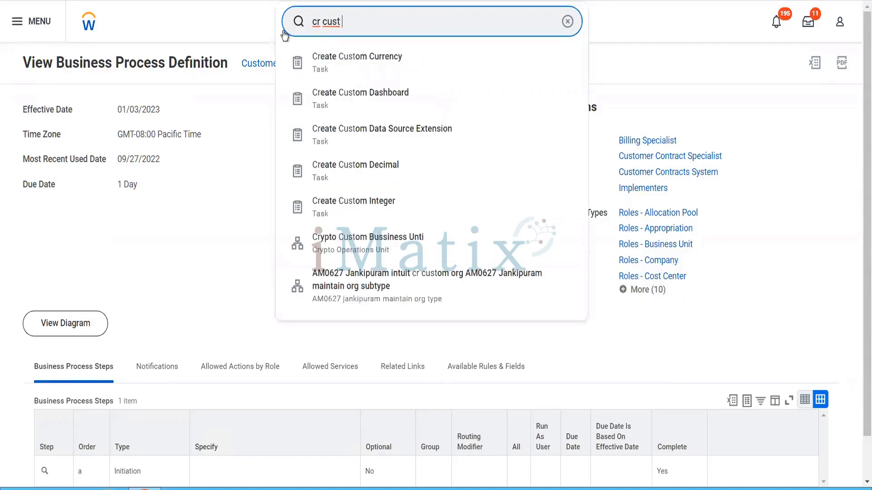
{"action": "type", "text": "contra"}
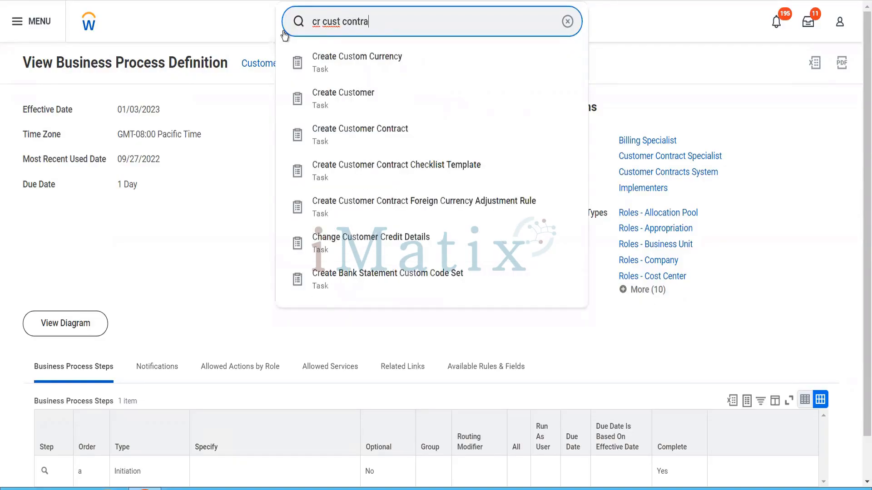
{"action": "left_click", "coordinate": [352, 73]}
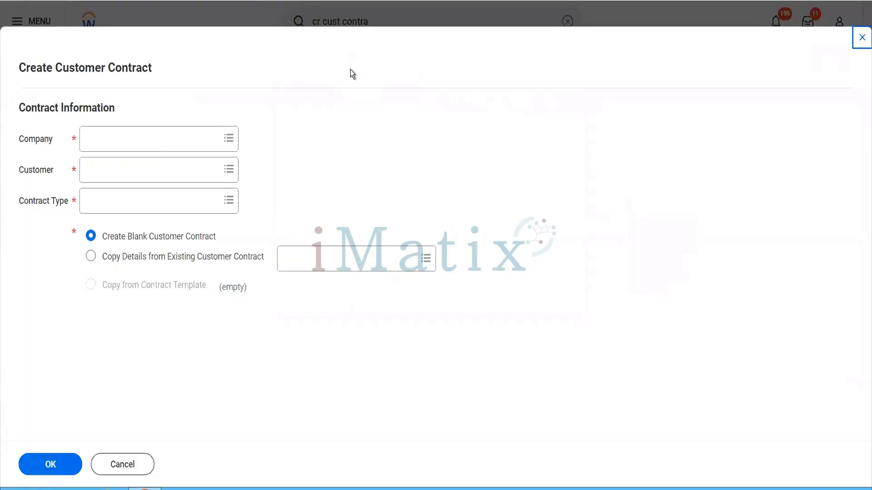
Set the contract's company to BGC Blinkit Grocery Delivery and its customer to Reliance Hotels.
{"action": "left_click", "coordinate": [154, 133]}
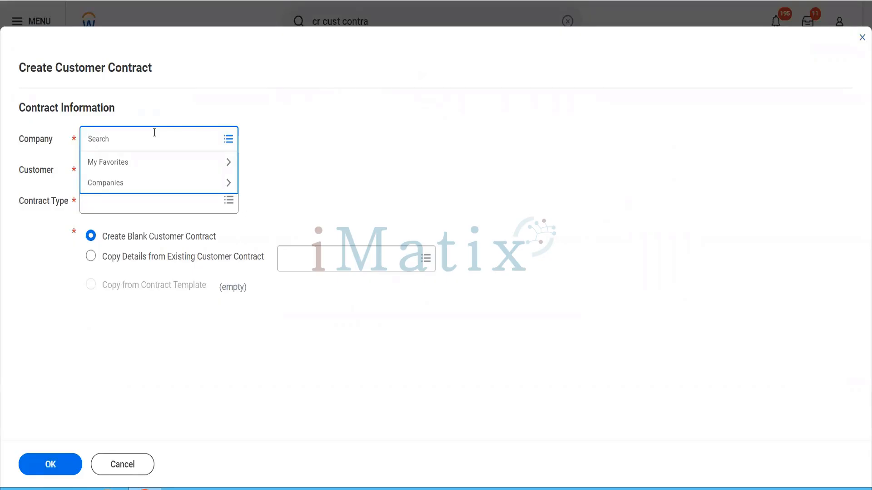
{"action": "type", "text": "bgc"}
{"action": "key", "text": "Return"}
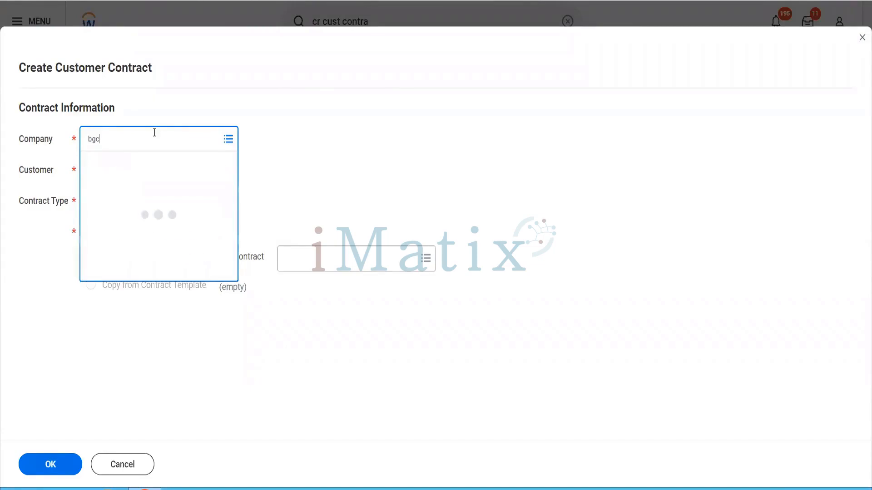
{"action": "left_click", "coordinate": [124, 171]}
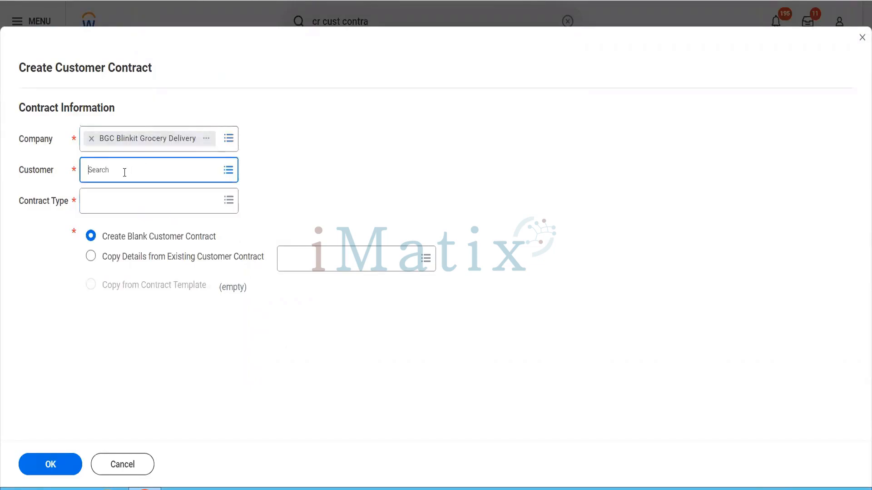
{"action": "type", "text": "rel"}
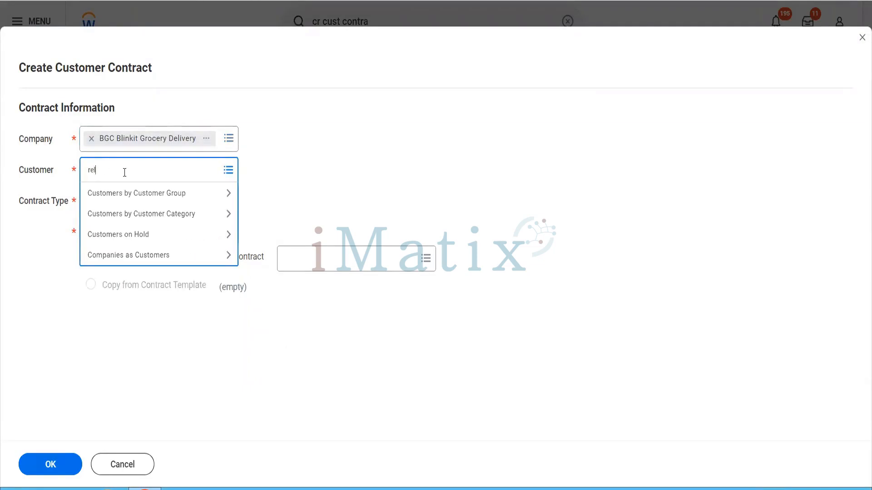
{"action": "type", "text": " hotel"}
{"action": "key", "text": "Return"}
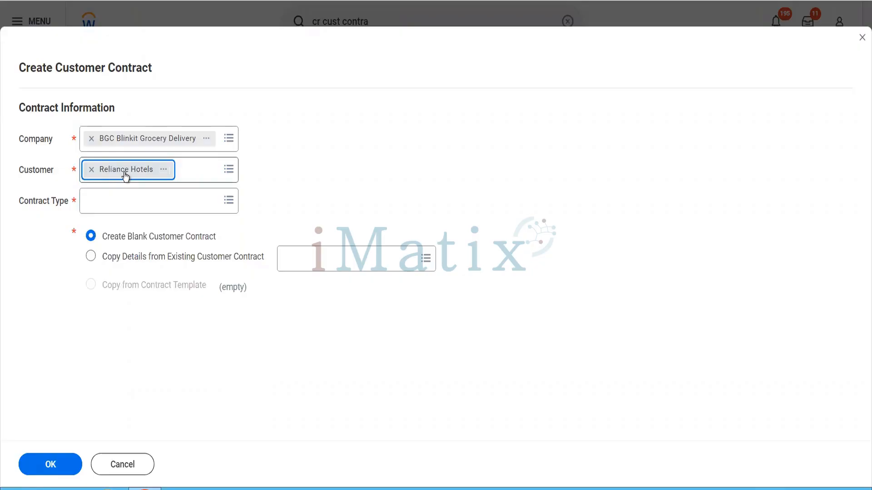
Set the contract type to Master and proceed with creating a blank customer contract.
{"action": "left_click", "coordinate": [123, 200]}
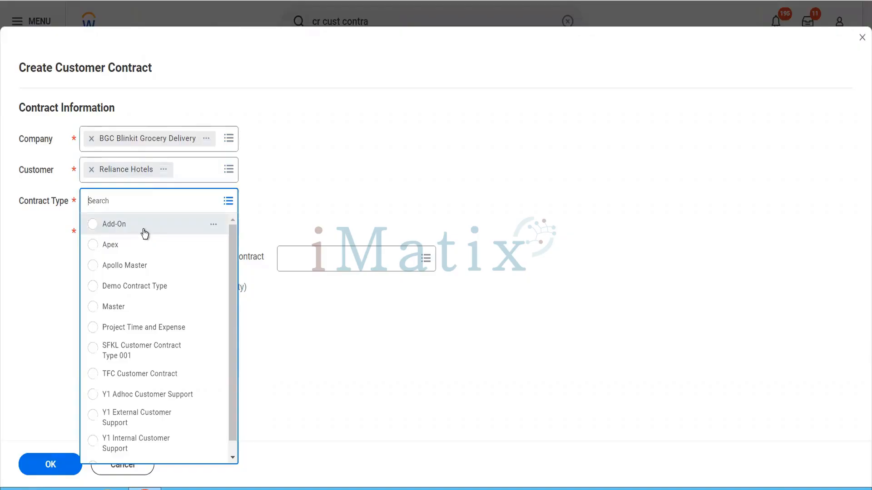
{"action": "left_click", "coordinate": [110, 315]}
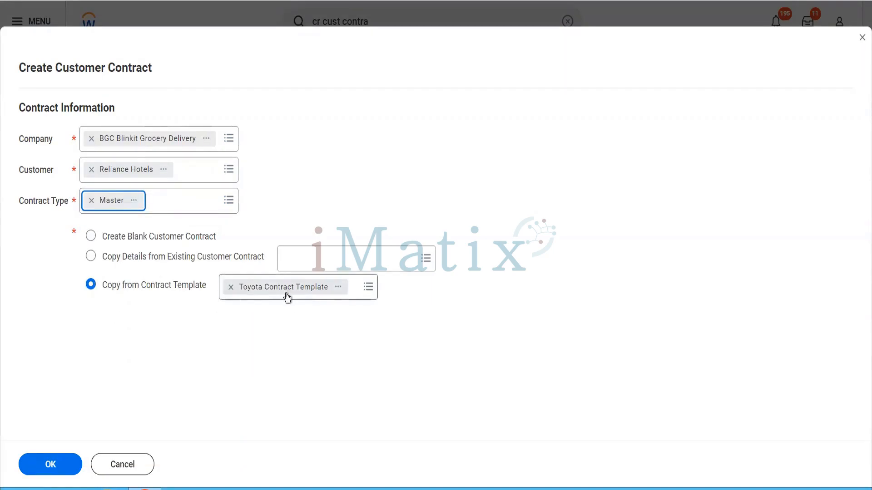
{"action": "left_click", "coordinate": [118, 235]}
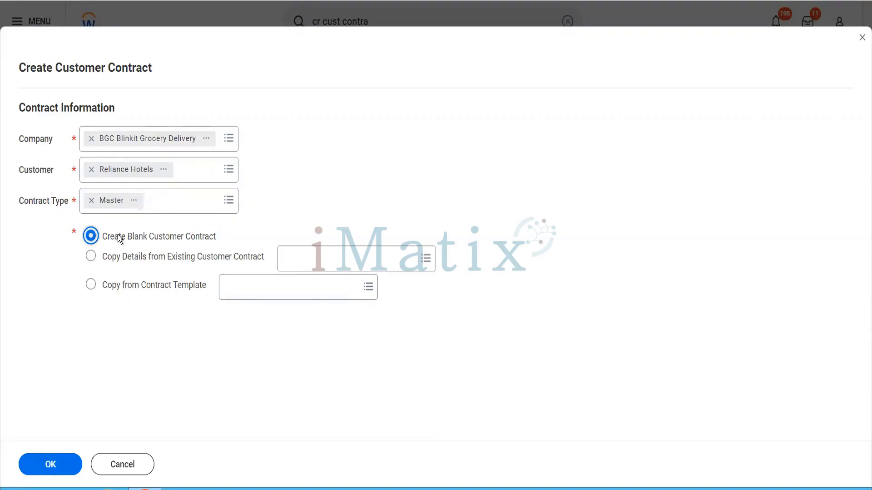
{"action": "left_click", "coordinate": [58, 463]}
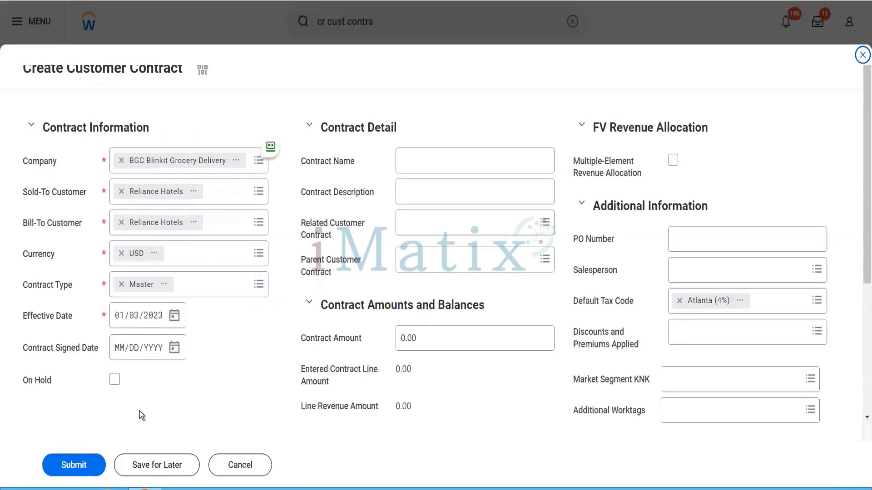
Set both the effective date and the contract signed date to 01/01/2023.
{"action": "left_click", "coordinate": [137, 323]}
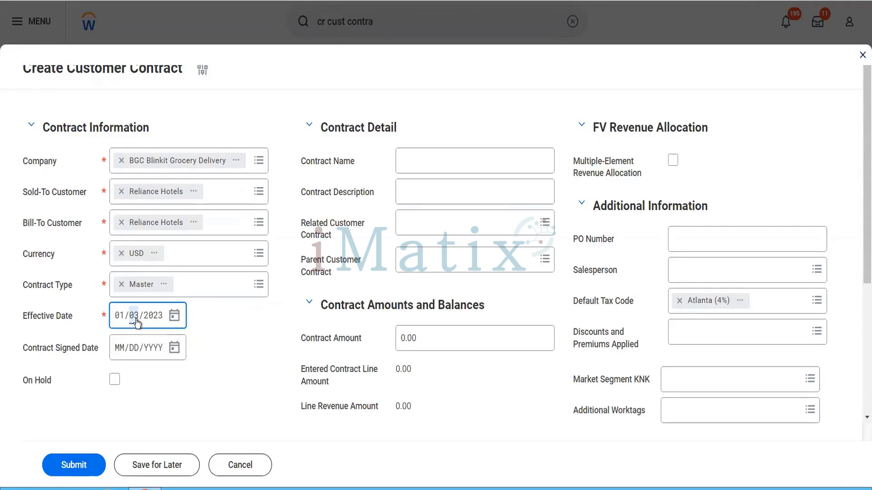
{"action": "type", "text": "01"}
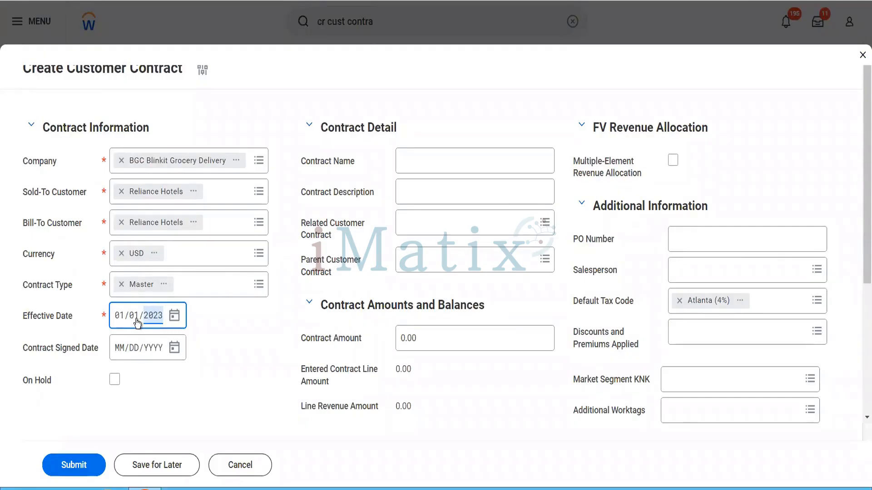
{"action": "left_click", "coordinate": [112, 347]}
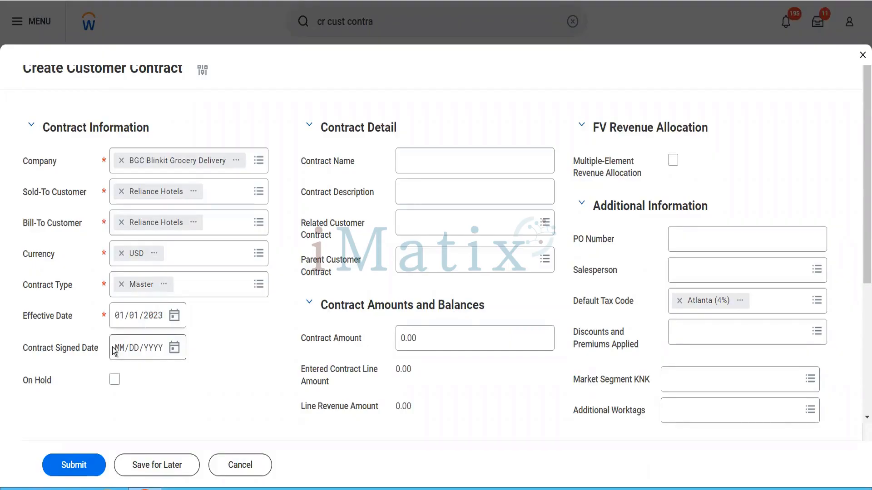
{"action": "left_click", "coordinate": [119, 350]}
{"action": "type", "text": "01/01/"}
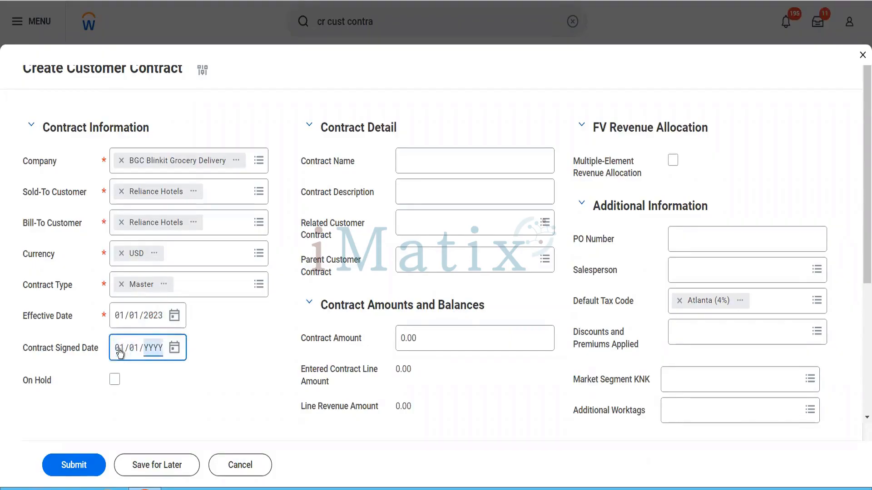
{"action": "type", "text": "2023"}
Name the contract "Blinkit First Customer Contract".
{"action": "left_click", "coordinate": [433, 172]}
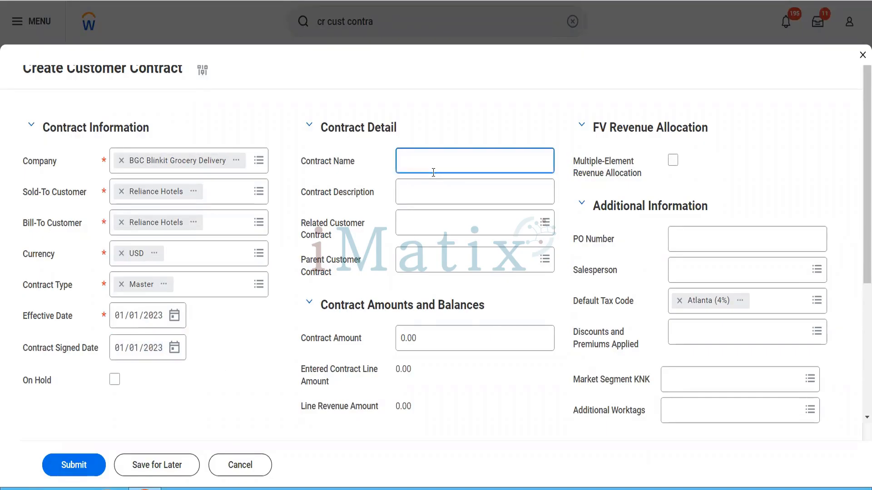
{"action": "type", "text": "Blinkit First Customer Contract"}
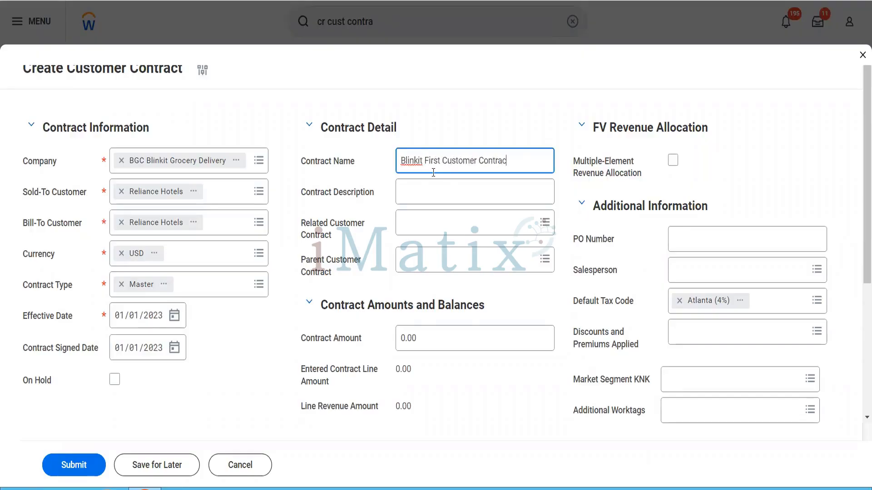
{"action": "key", "text": "Tab"}
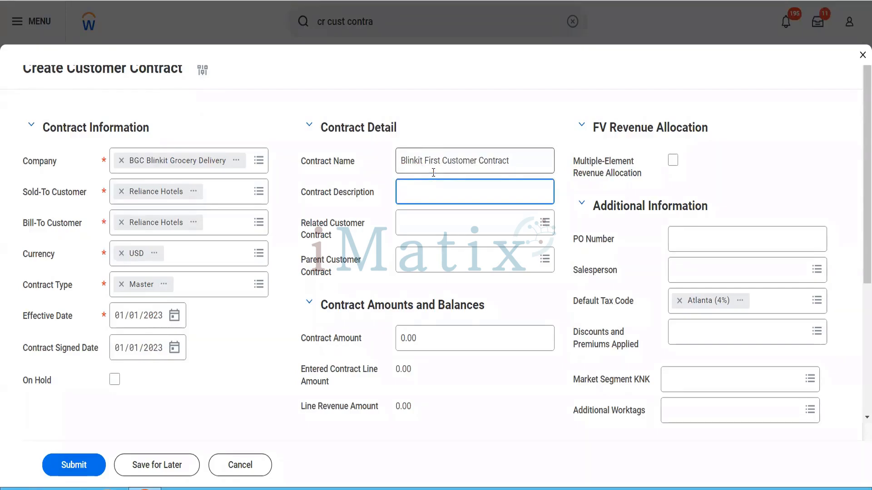
Enter the contract description "This is to test how the customer contract works in the system".
{"action": "type", "text": "This is to test how the customer con"}
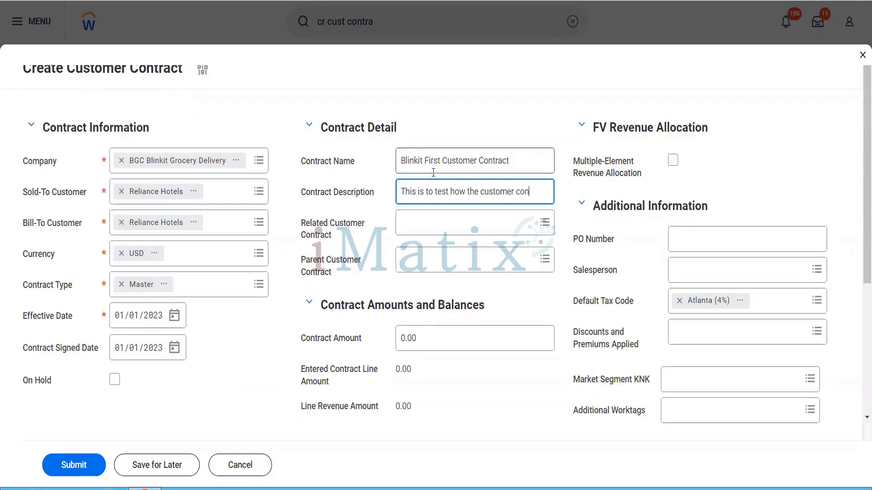
{"action": "type", "text": "tract works ion t"}
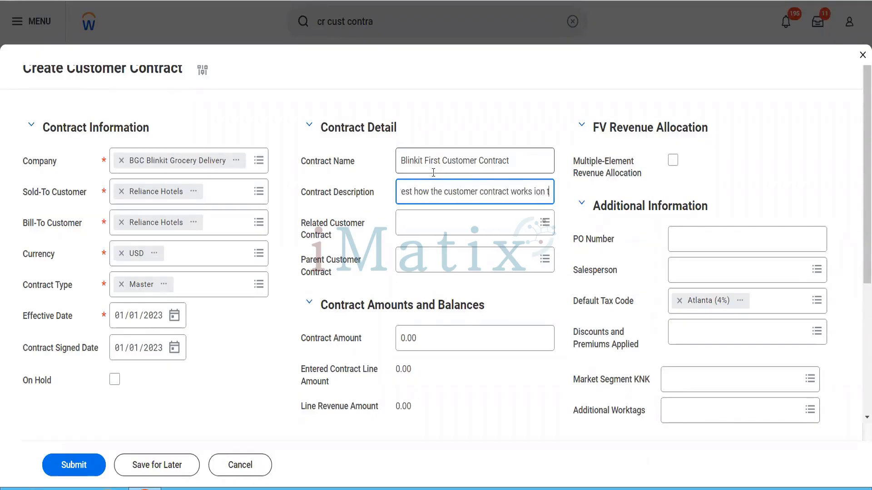
{"action": "type", "text": "he"}
{"action": "key", "text": "BackSpace"}
{"action": "key", "text": "BackSpace"}
{"action": "key", "text": "BackSpace"}
{"action": "key", "text": "BackSpace"}
{"action": "key", "text": "BackSpace"}
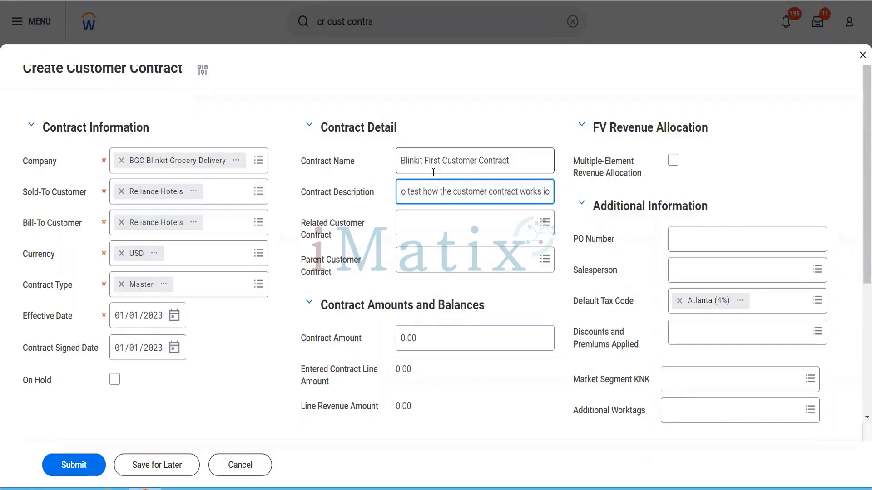
{"action": "type", "text": "n the system"}
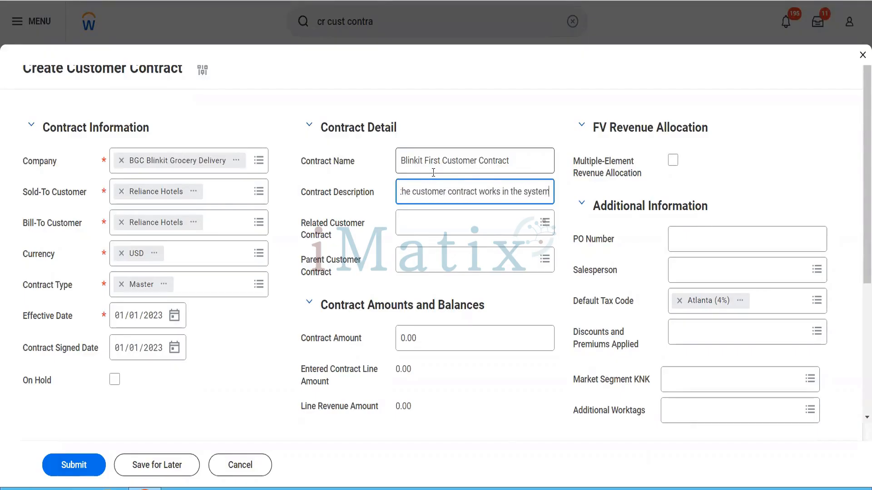
{"action": "key", "text": "Tab"}
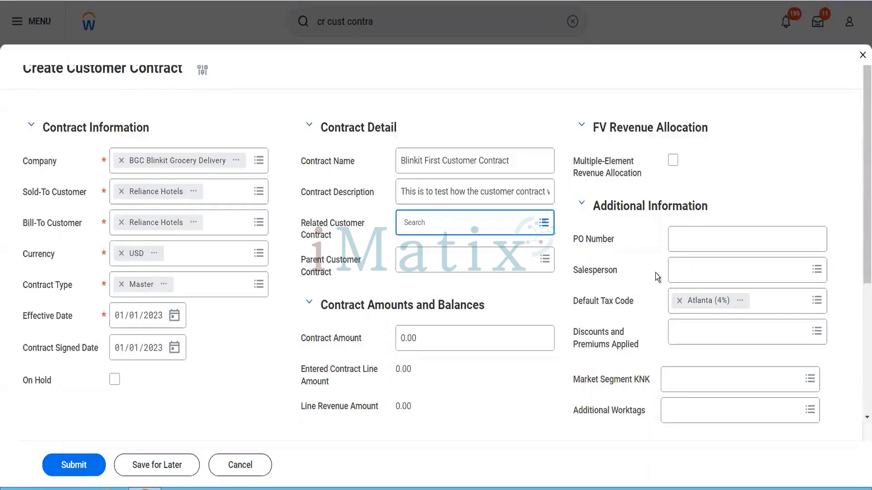
Fill in the contract's PO number and assign the Senior Financial Analyst from WD People Insights as the salesperson.
{"action": "left_click", "coordinate": [690, 246]}
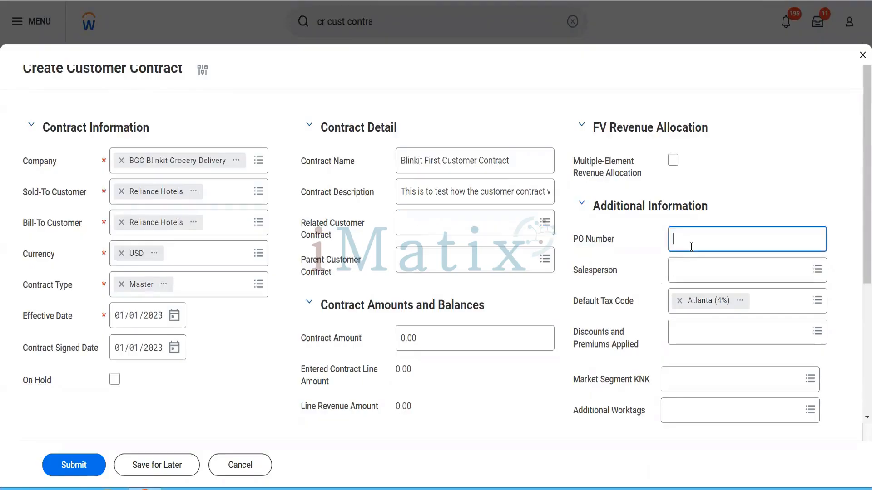
{"action": "type", "text": "454545365"}
{"action": "left_click", "coordinate": [688, 271]}
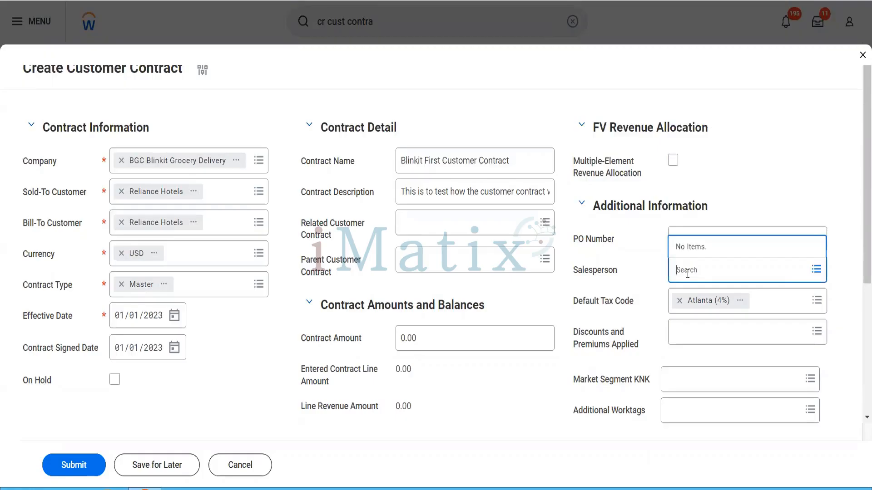
{"action": "type", "text": "ter ner"}
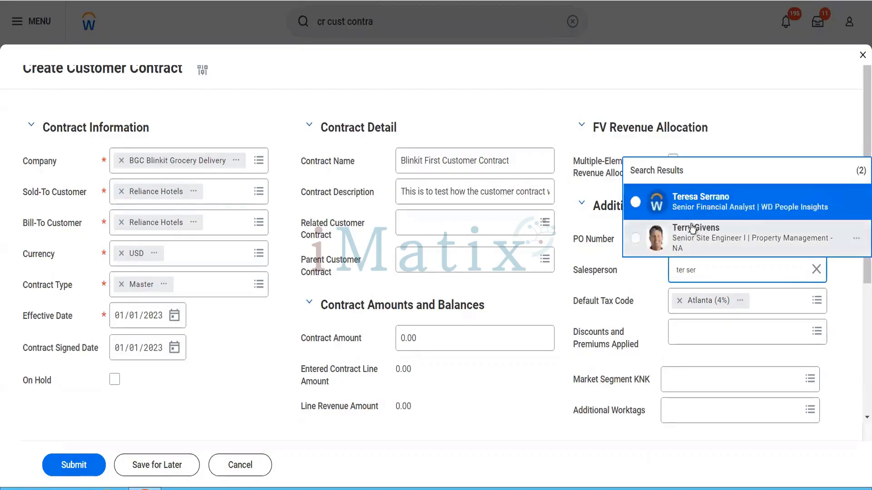
{"action": "left_click", "coordinate": [694, 208]}
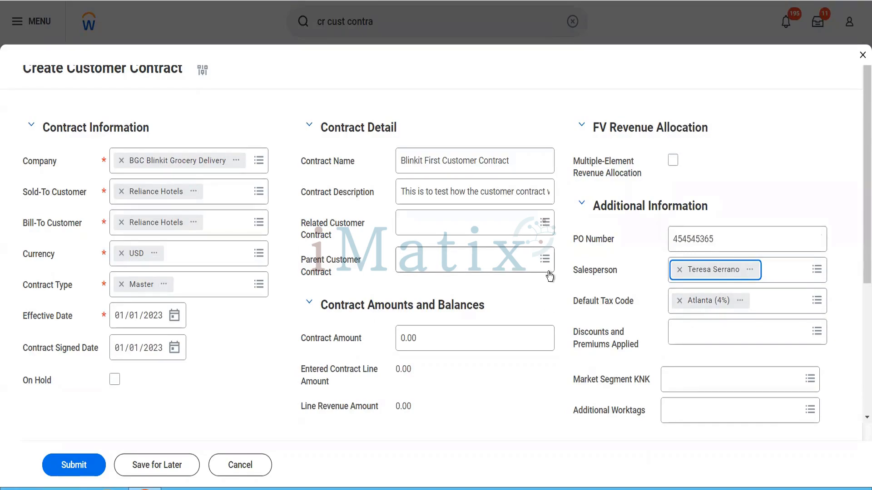
Remove the Atlanta (4%) default tax code and set the contract amount to 12,000.
{"action": "left_click", "coordinate": [679, 304]}
{"action": "left_click", "coordinate": [679, 300]}
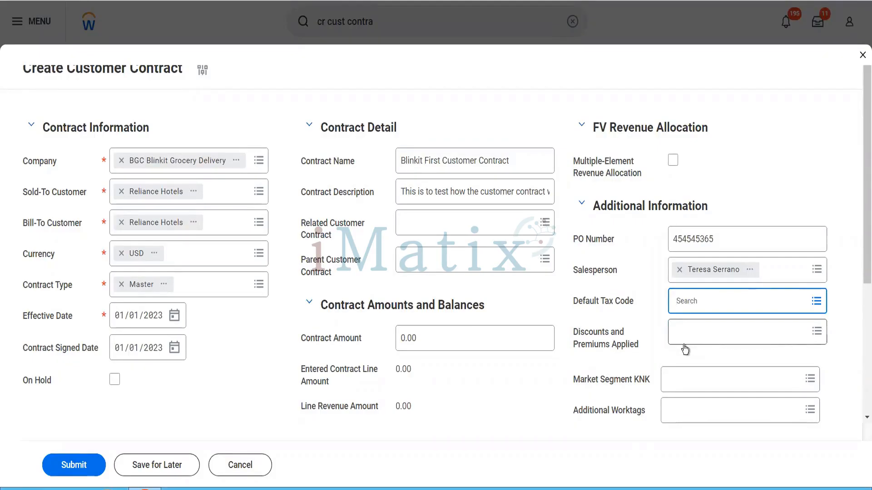
{"action": "left_click", "coordinate": [424, 348]}
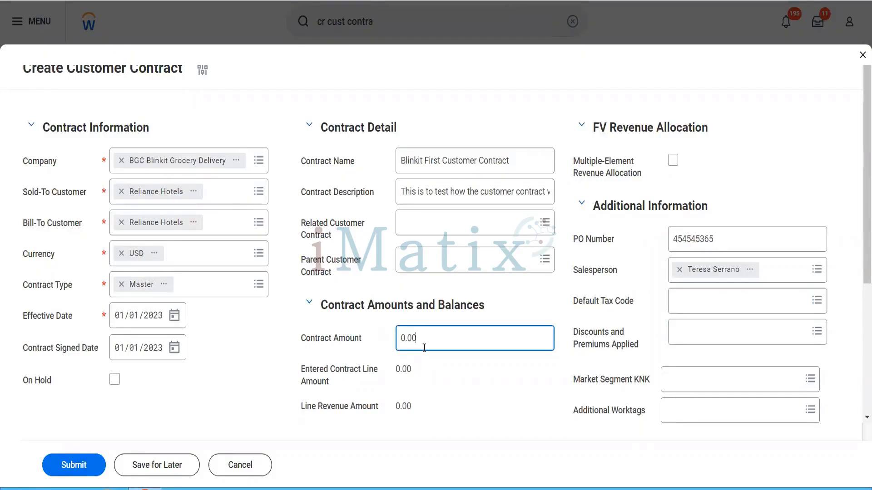
{"action": "type", "text": "12000"}
{"action": "key", "text": "Tab"}
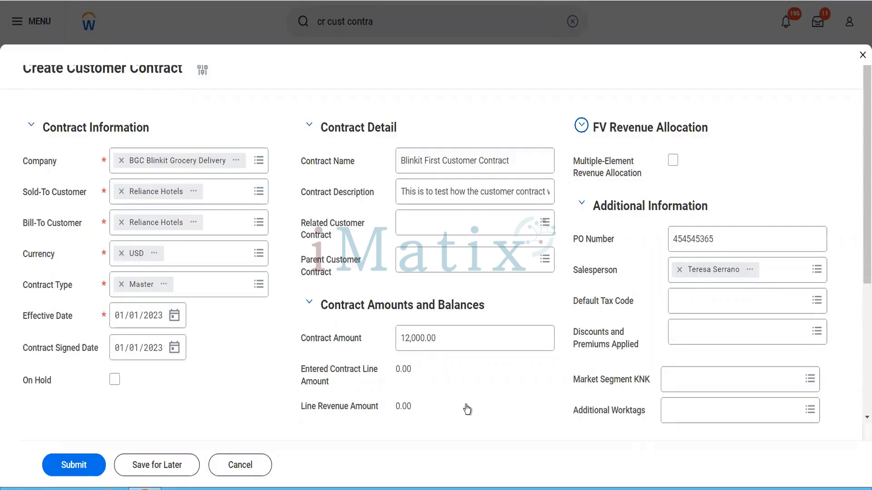
Examine the worktag types available for the contract's Additional Worktags.
{"action": "scroll", "coordinate": [467, 409], "scroll_direction": "down", "scroll_amount": 3}
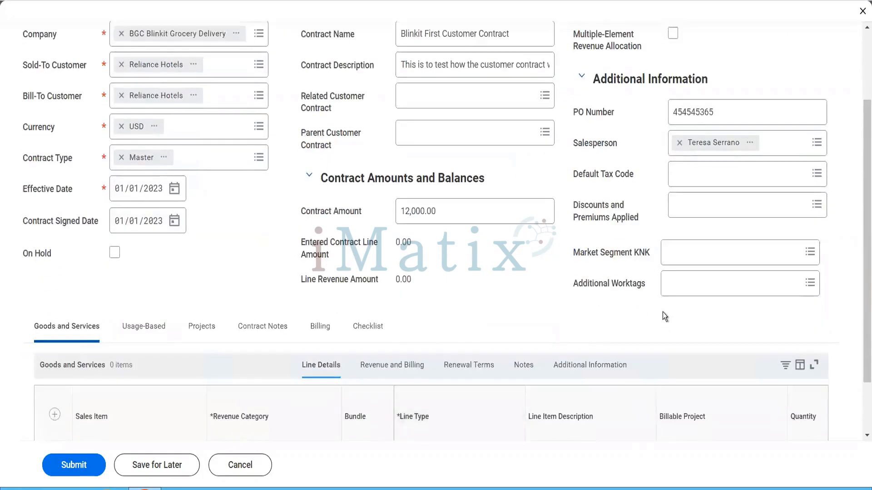
{"action": "left_click", "coordinate": [685, 290]}
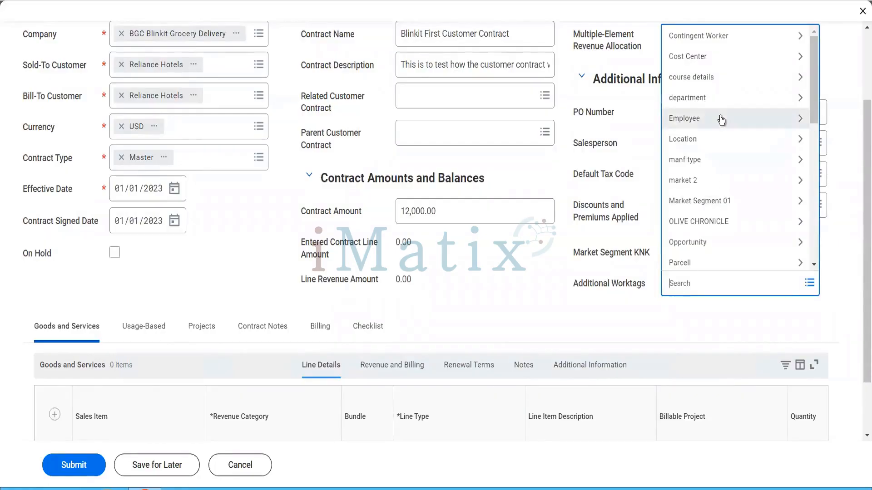
{"action": "scroll", "coordinate": [729, 188], "scroll_direction": "down", "scroll_amount": 6}
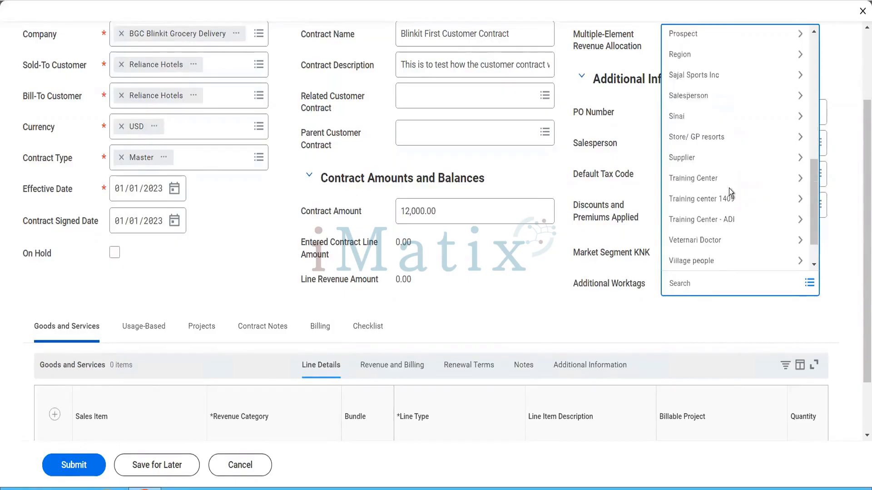
{"action": "scroll", "coordinate": [728, 188], "scroll_direction": "down", "scroll_amount": 2}
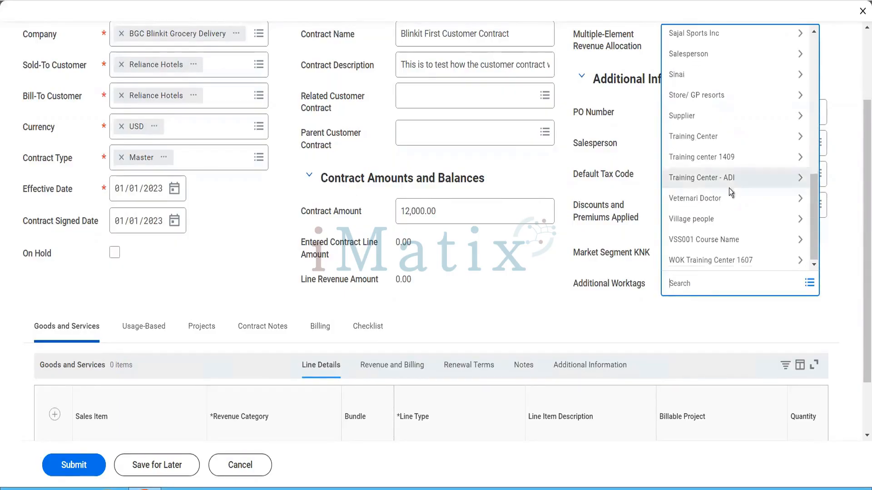
{"action": "left_click", "coordinate": [573, 289]}
Add a goods and services line with the sales item Pack of Biscuits.
{"action": "scroll", "coordinate": [573, 290], "scroll_direction": "down", "scroll_amount": 2}
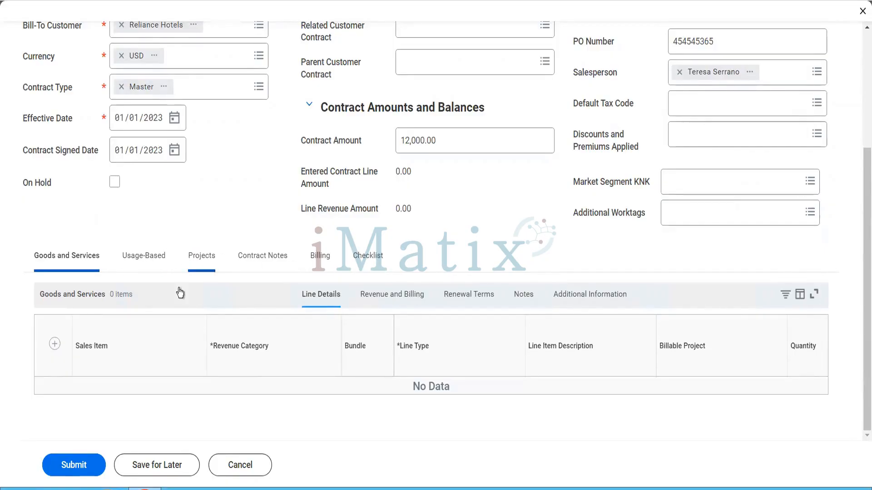
{"action": "left_click", "coordinate": [54, 345]}
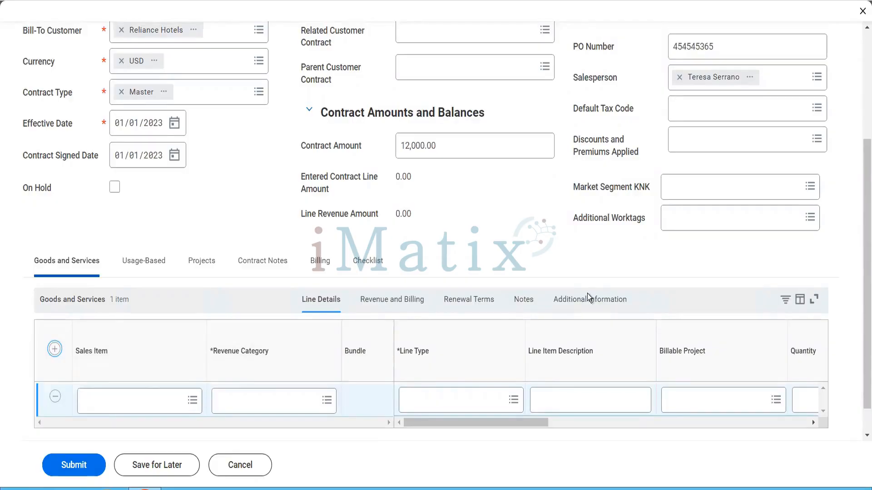
{"action": "left_click", "coordinate": [129, 397]}
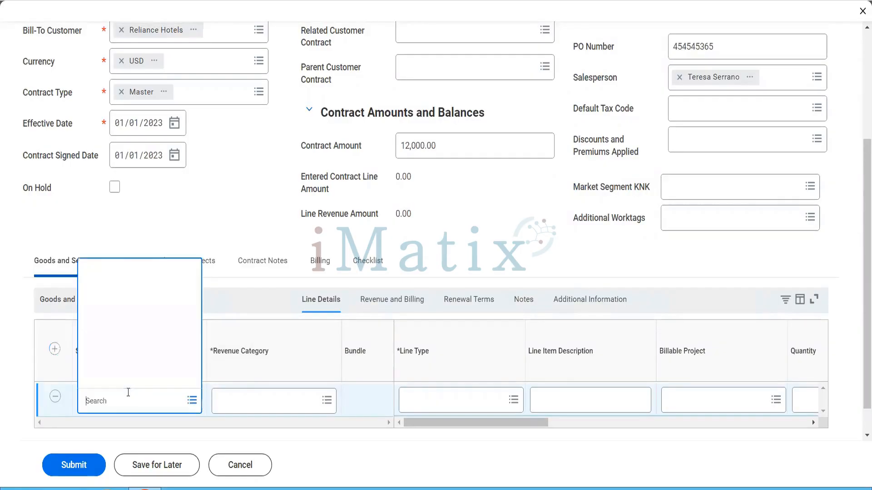
{"action": "type", "text": "biscuti"}
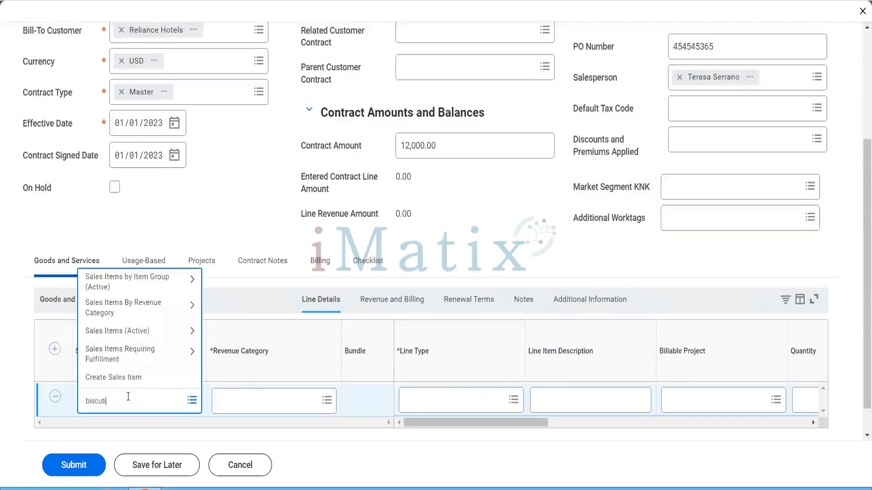
{"action": "key", "text": "BackSpace"}
{"action": "key", "text": "BackSpace"}
{"action": "type", "text": "it"}
{"action": "key", "text": "Return"}
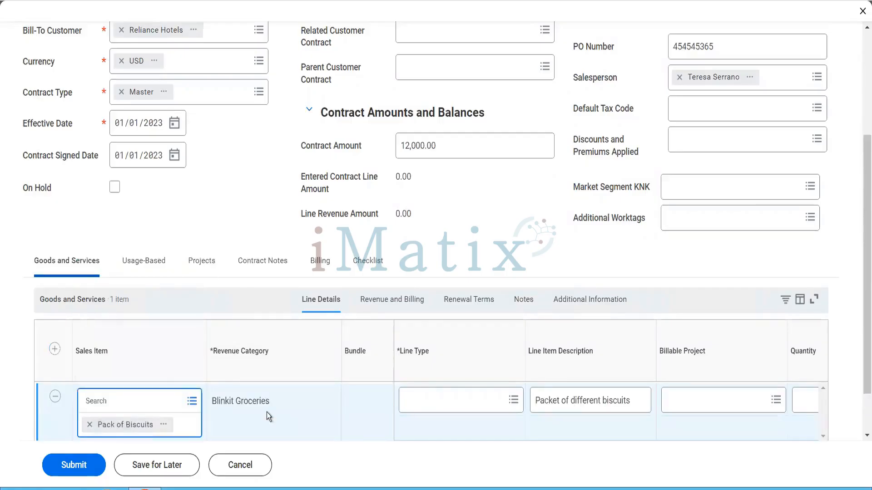
Set the Pack of Biscuits line type to Fixed Amount and check the details of the reported error.
{"action": "left_click", "coordinate": [453, 404]}
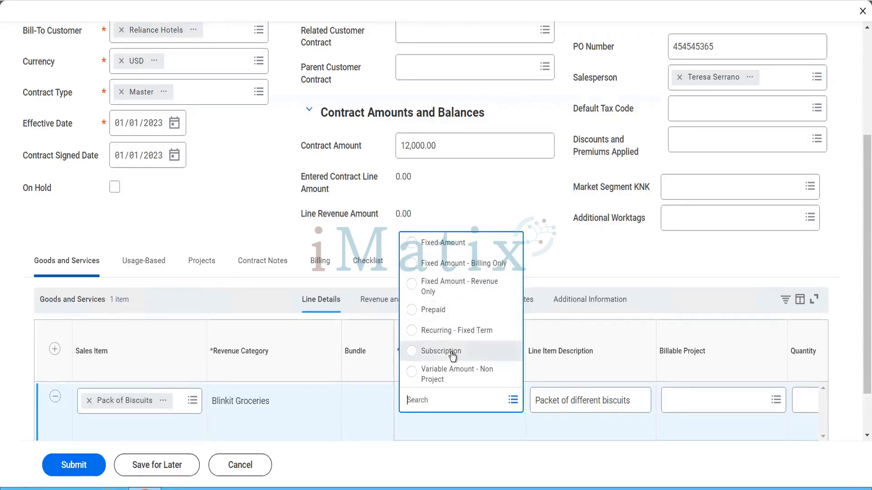
{"action": "left_click", "coordinate": [453, 252]}
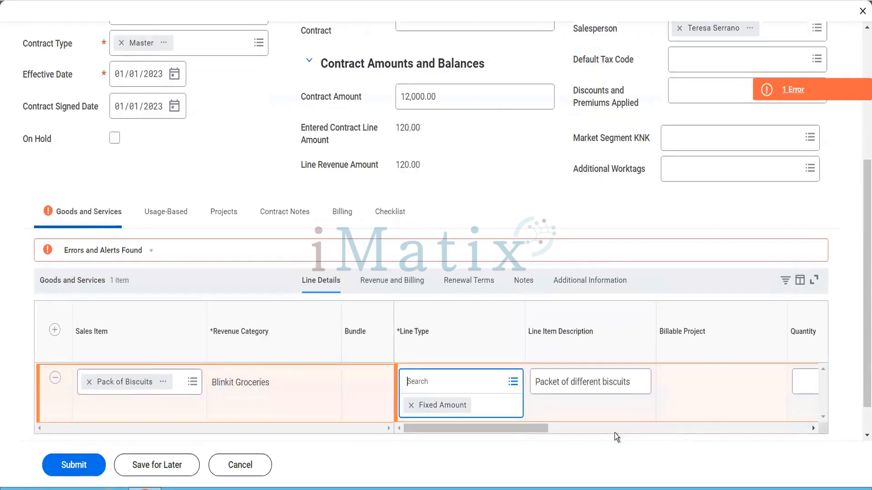
{"action": "left_click_drag", "start_coordinate": [539, 432], "coordinate": [566, 432]}
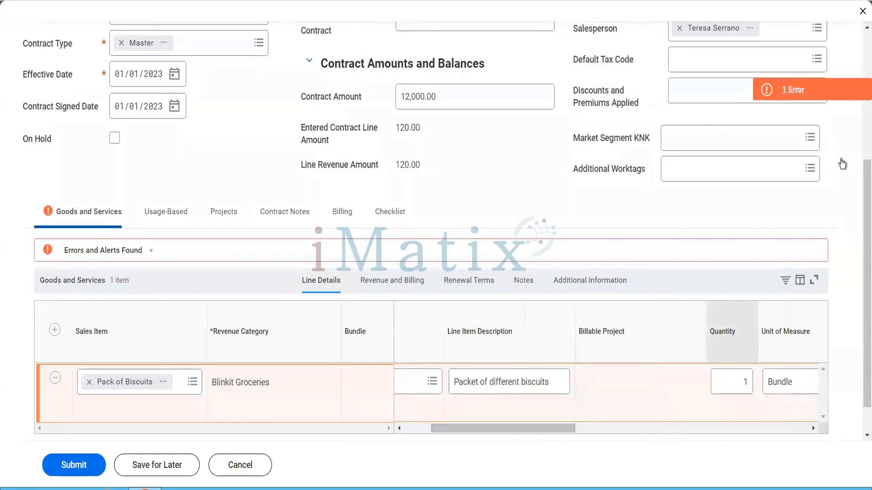
{"action": "left_click", "coordinate": [810, 90]}
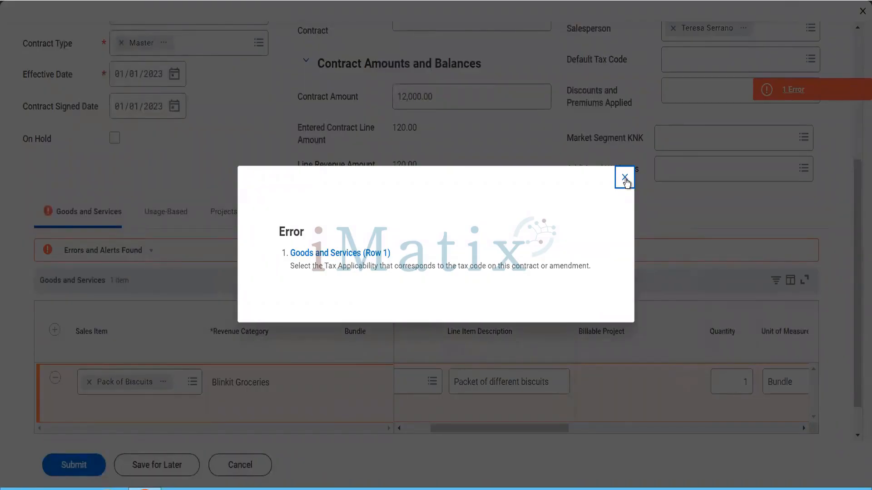
{"action": "left_click", "coordinate": [625, 178]}
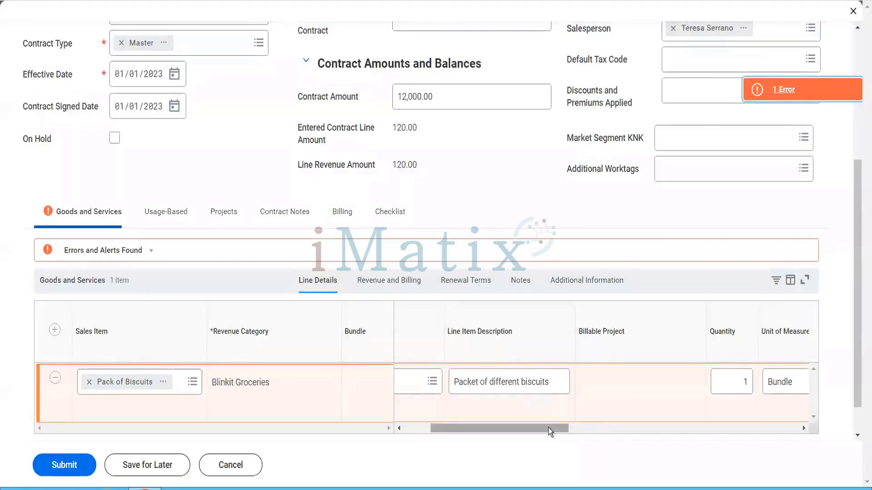
Change the line type to Fixed Amount - Revenue Only and check the line's quantity column.
{"action": "left_click_drag", "start_coordinate": [548, 428], "coordinate": [484, 433]}
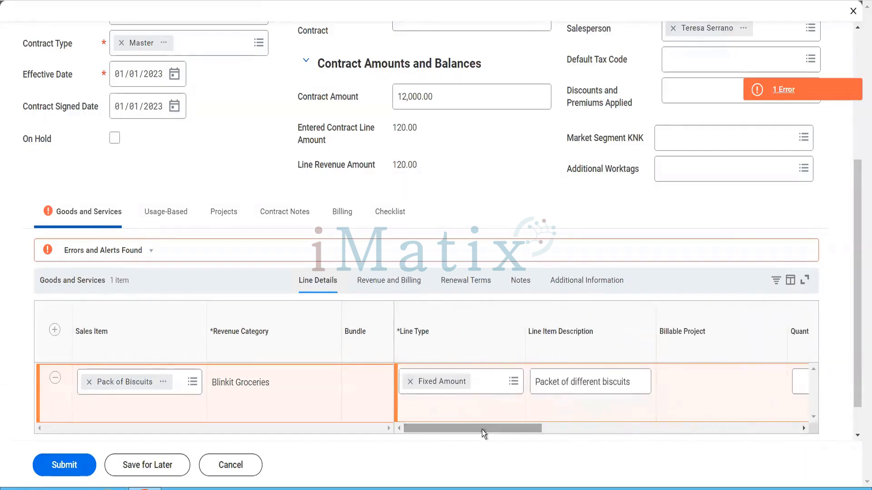
{"action": "left_click", "coordinate": [493, 375]}
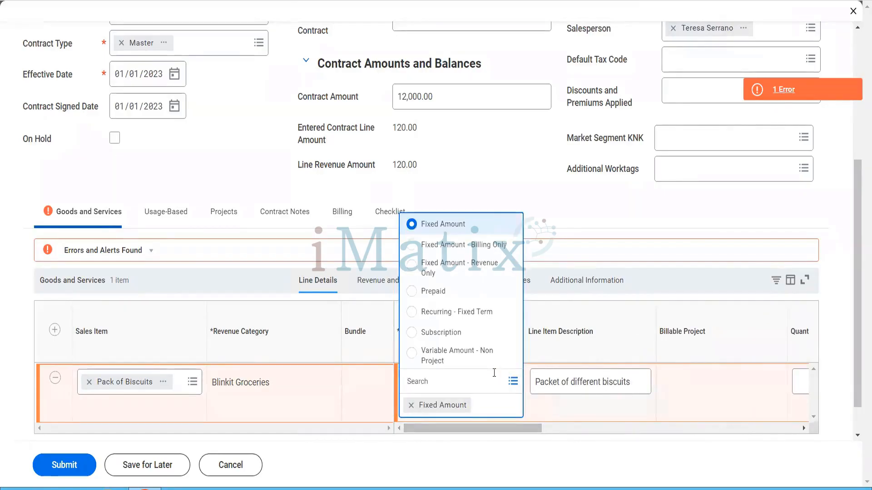
{"action": "left_click", "coordinate": [465, 269]}
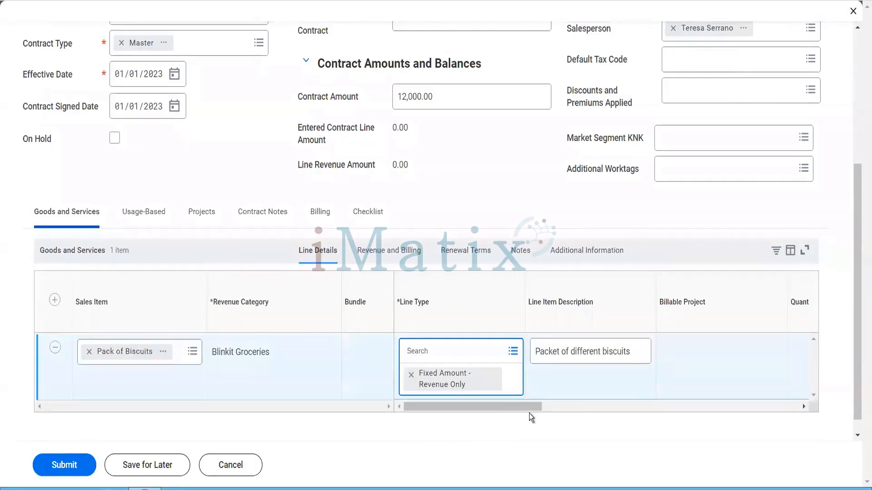
{"action": "left_click", "coordinate": [530, 411]}
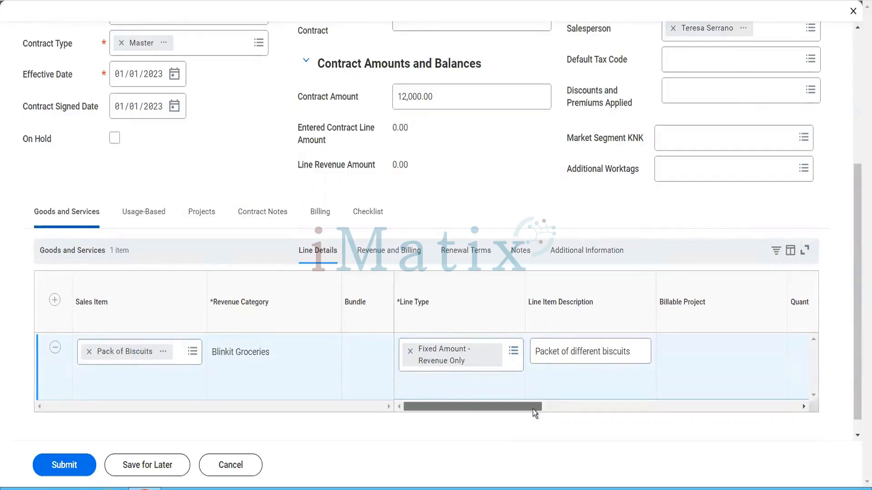
{"action": "left_click_drag", "start_coordinate": [533, 410], "coordinate": [549, 409]}
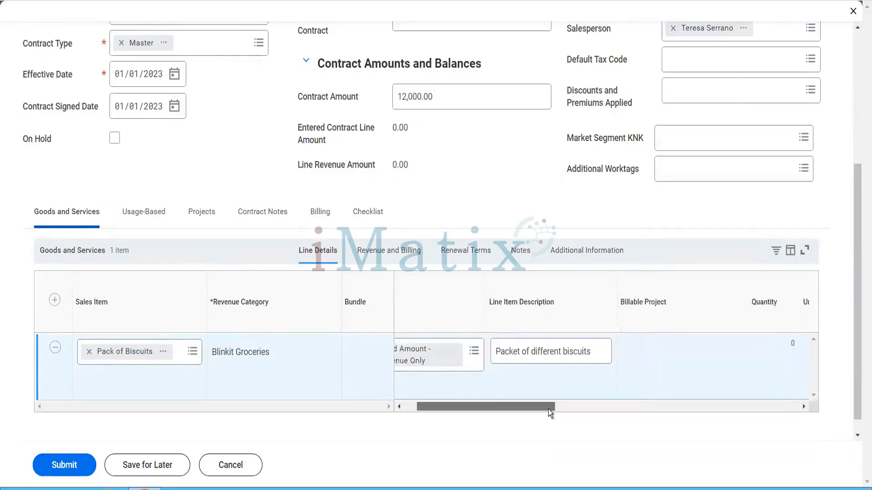
{"action": "left_click_drag", "start_coordinate": [548, 409], "coordinate": [506, 381]}
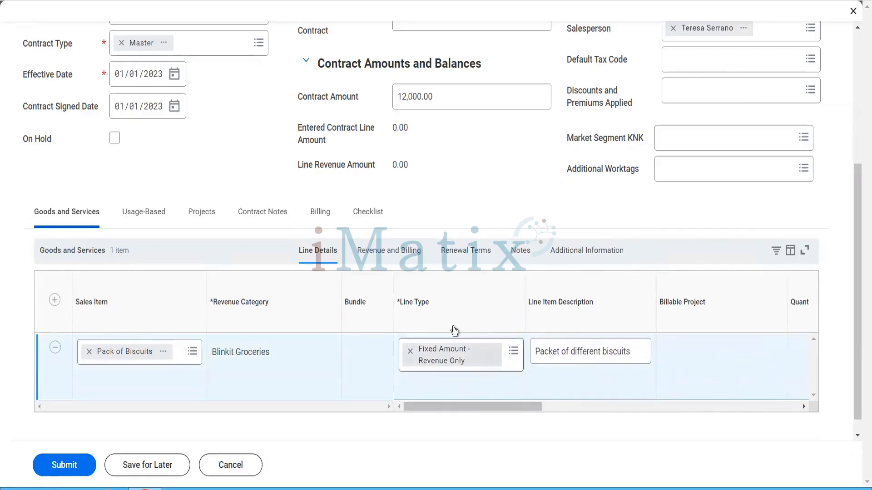
Examine the revenue treatment options in the line's revenue and billing details.
{"action": "left_click", "coordinate": [406, 255]}
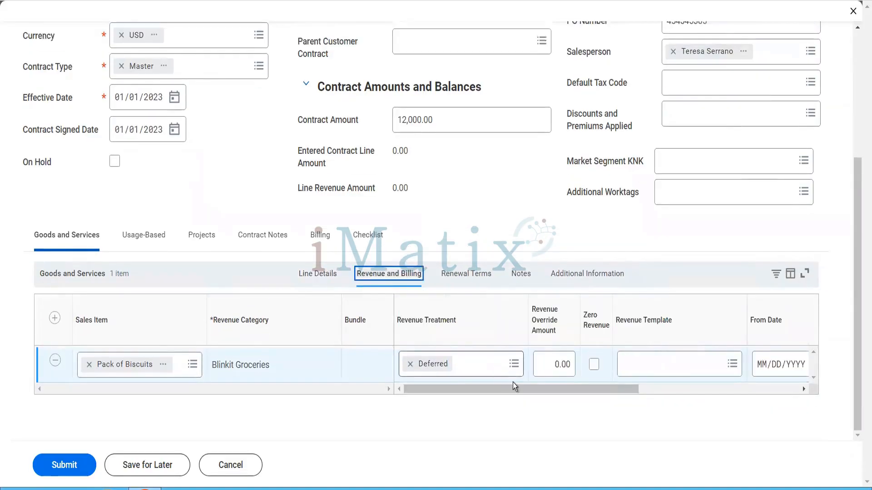
{"action": "left_click_drag", "start_coordinate": [520, 389], "coordinate": [494, 398]}
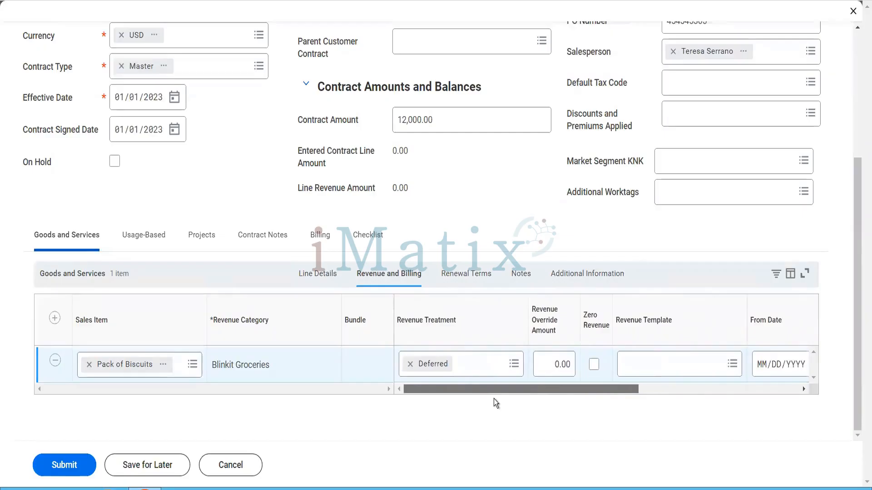
{"action": "left_click", "coordinate": [497, 365]}
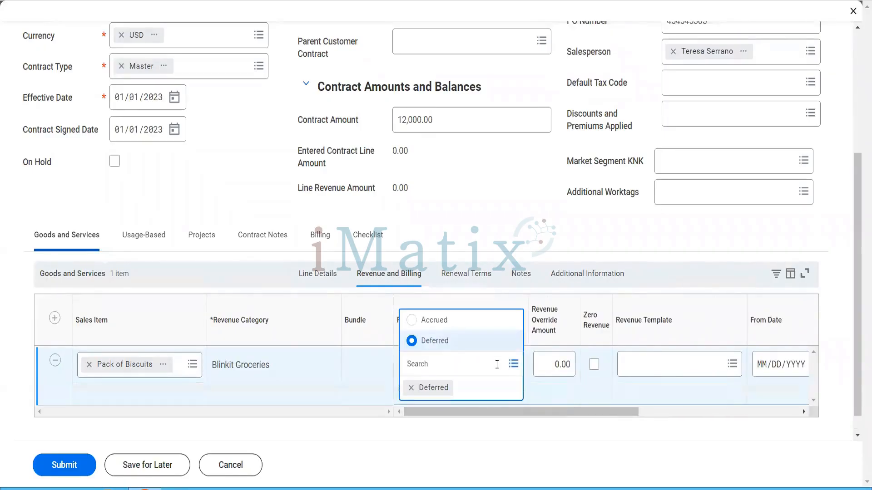
Change the Pack of Biscuits line type to Fixed Amount - Billing Only and set its quantity to 12.
{"action": "left_click", "coordinate": [332, 271]}
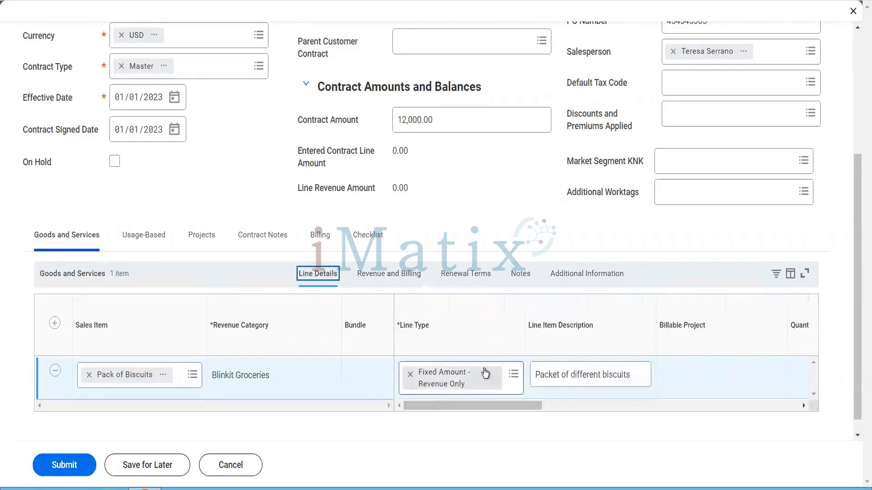
{"action": "left_click", "coordinate": [513, 374]}
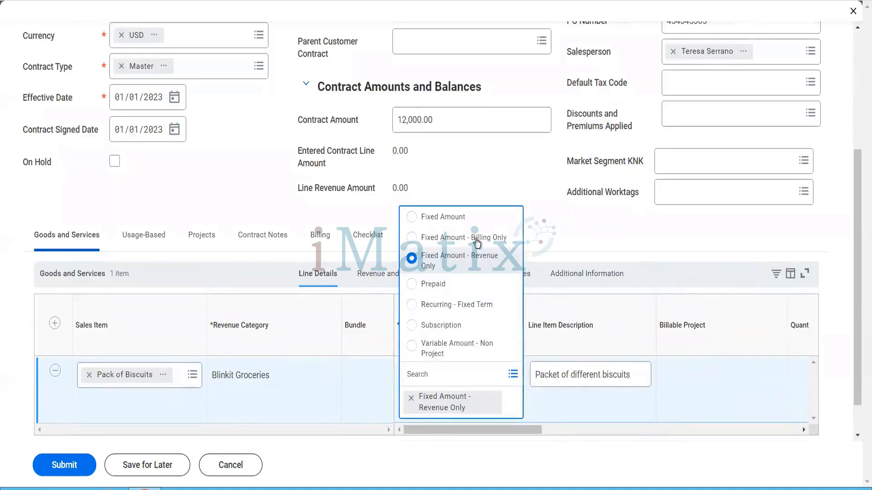
{"action": "left_click", "coordinate": [475, 237]}
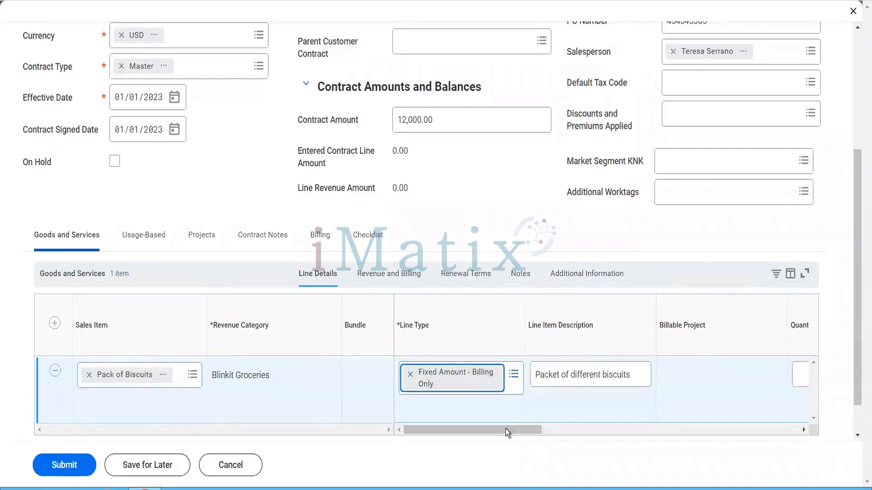
{"action": "left_click_drag", "start_coordinate": [506, 430], "coordinate": [600, 402]}
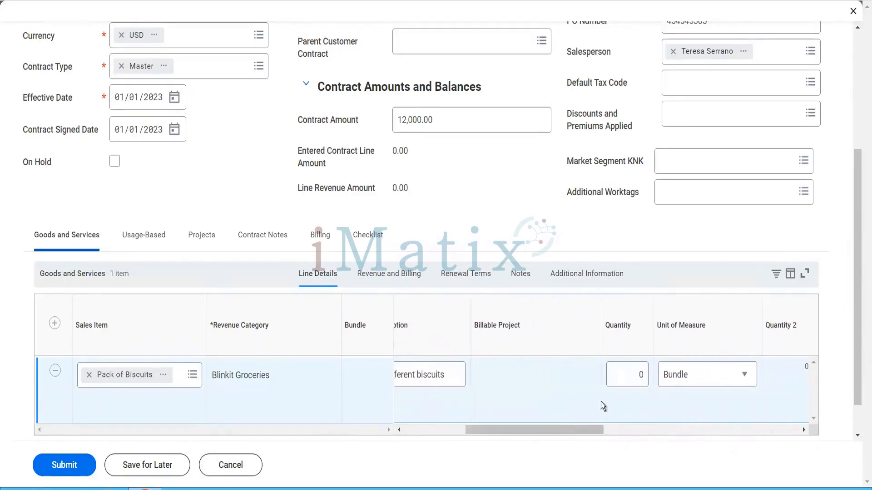
{"action": "left_click", "coordinate": [633, 379]}
{"action": "type", "text": "12"}
{"action": "key", "text": "Tab"}
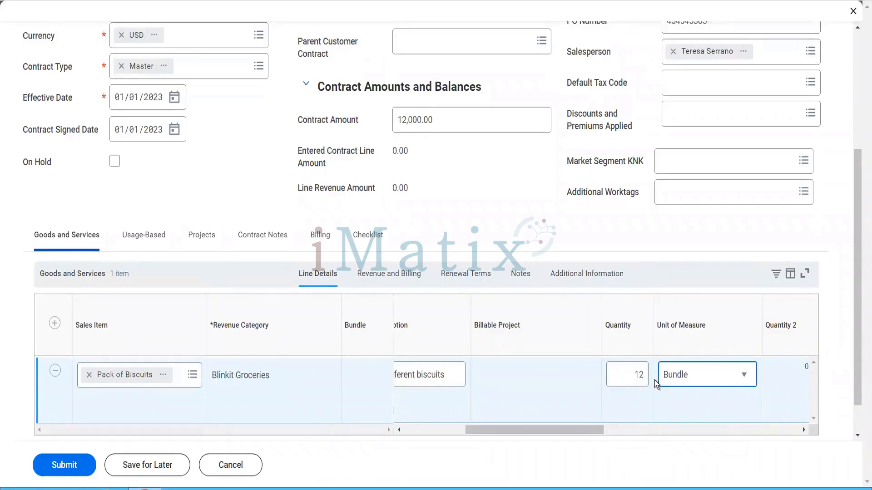
Set the Pack of Biscuits line's unit price to 1,000.00.
{"action": "left_click_drag", "start_coordinate": [587, 429], "coordinate": [677, 456]}
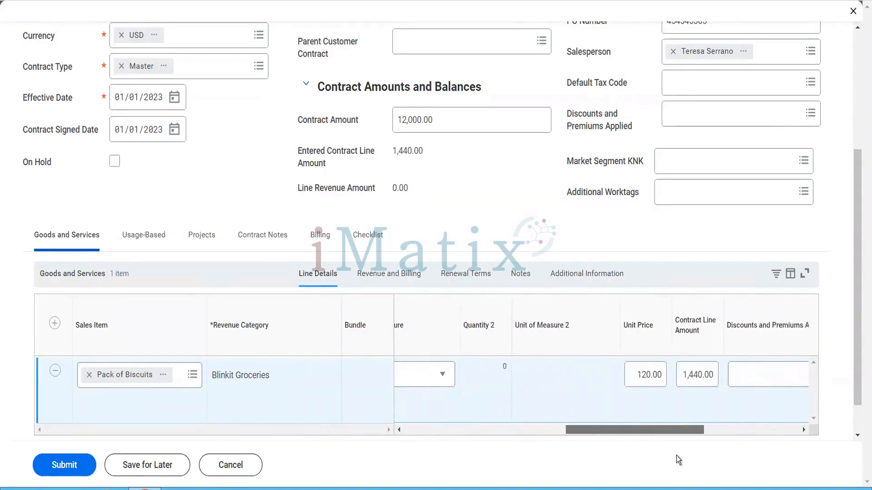
{"action": "left_click", "coordinate": [636, 375]}
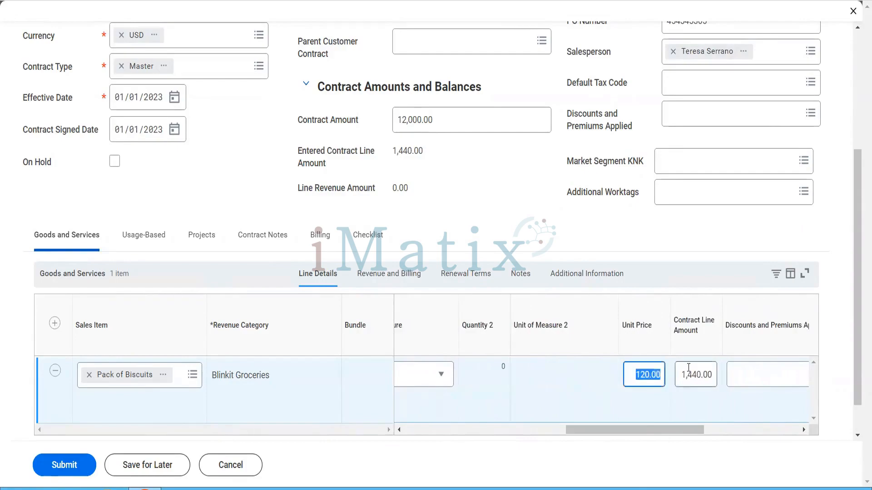
{"action": "type", "text": "10"}
{"action": "left_click", "coordinate": [688, 368]}
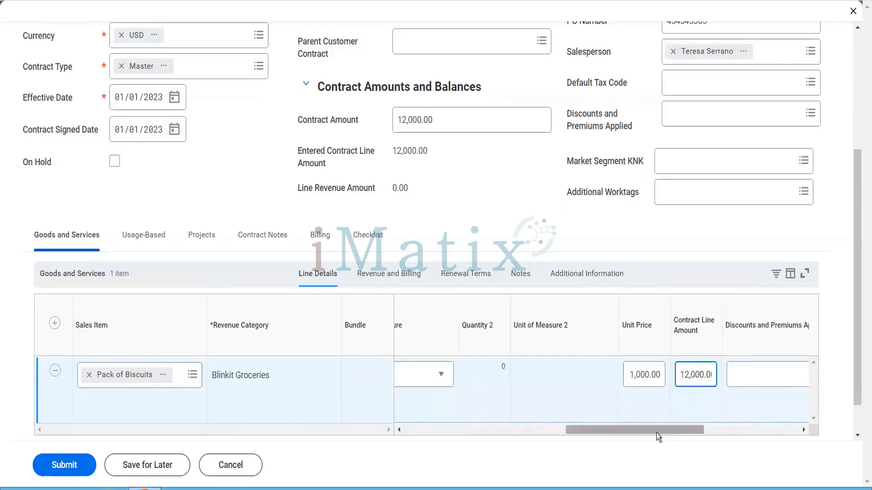
Check the list unit price and list extended amount of the Pack of Biscuits line.
{"action": "left_click_drag", "start_coordinate": [656, 432], "coordinate": [797, 444]}
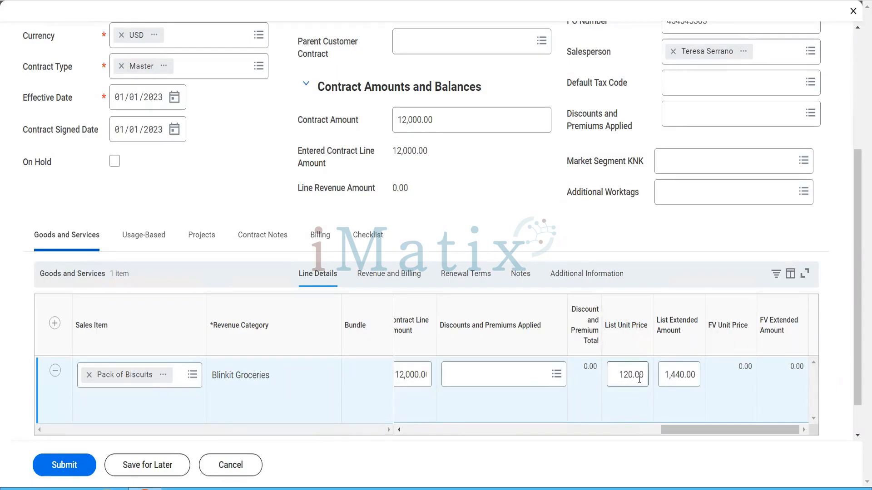
{"action": "left_click", "coordinate": [694, 382]}
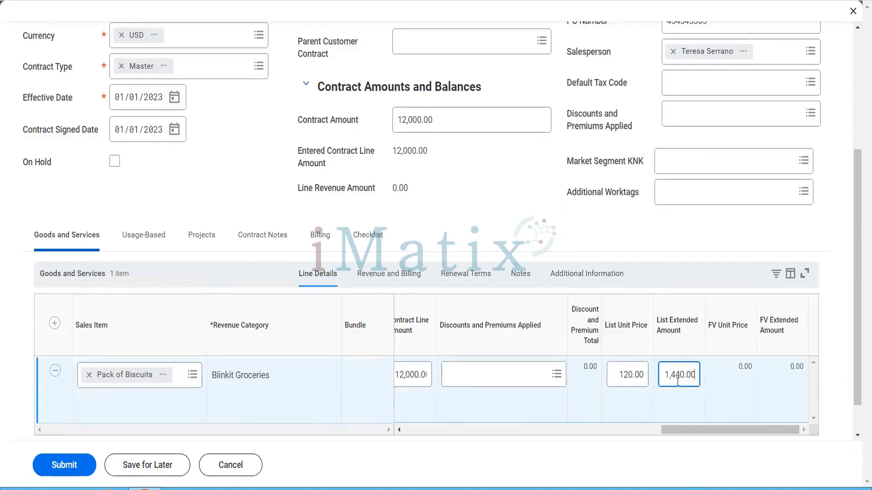
{"action": "double_click", "coordinate": [677, 382]}
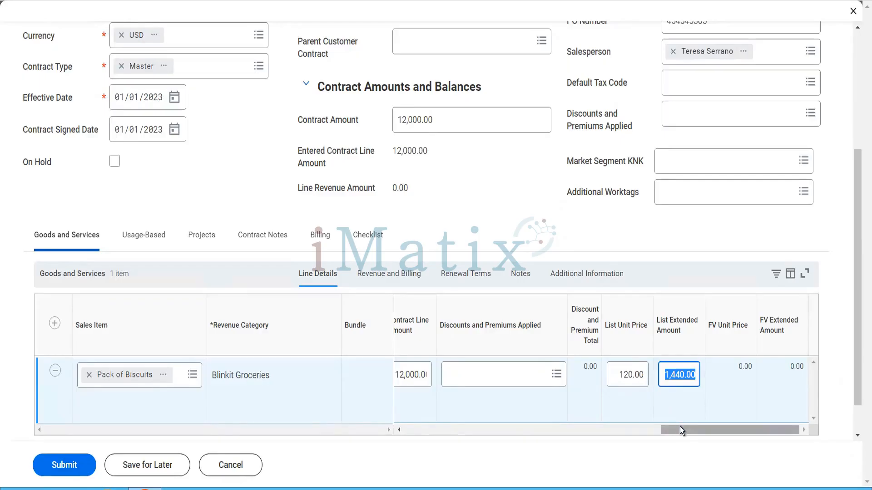
{"action": "mouse_move", "coordinate": [679, 427]}
{"action": "left_mouse_down"}
{"action": "mouse_move", "coordinate": [651, 427]}
{"action": "mouse_move", "coordinate": [672, 428]}
{"action": "left_mouse_up"}
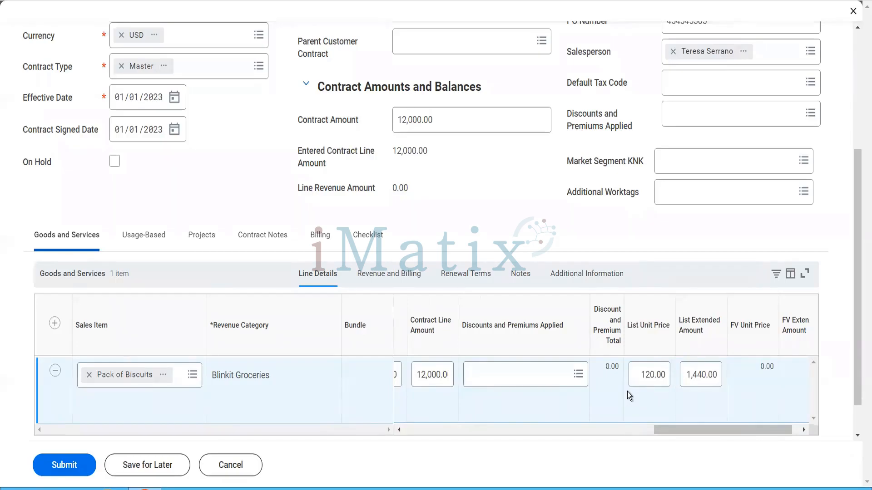
In the line's revenue and billing details, set the From Date to 01/01/2023 and the To Date to 12/31/2023.
{"action": "left_click", "coordinate": [398, 280]}
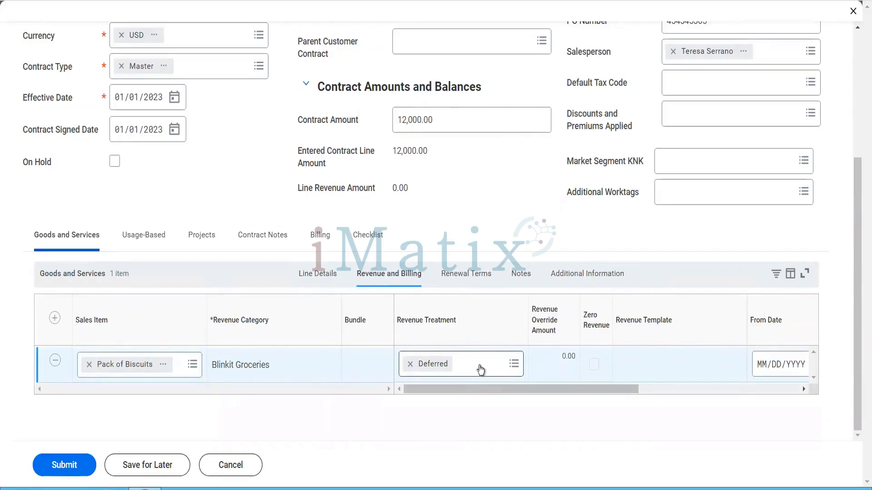
{"action": "left_click", "coordinate": [481, 369]}
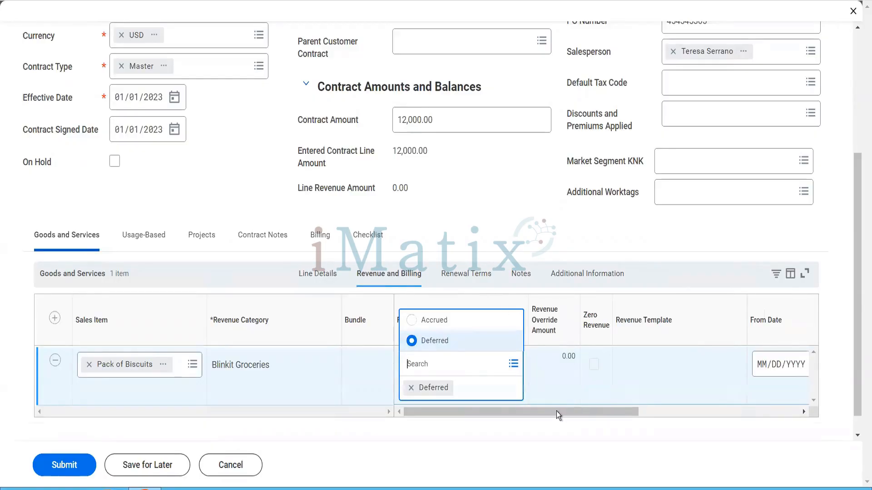
{"action": "left_click_drag", "start_coordinate": [557, 412], "coordinate": [718, 410]}
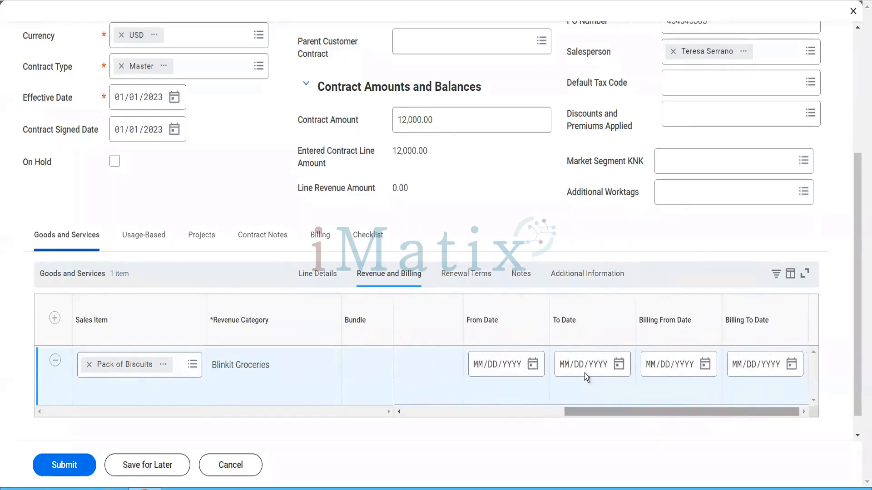
{"action": "left_click", "coordinate": [478, 369]}
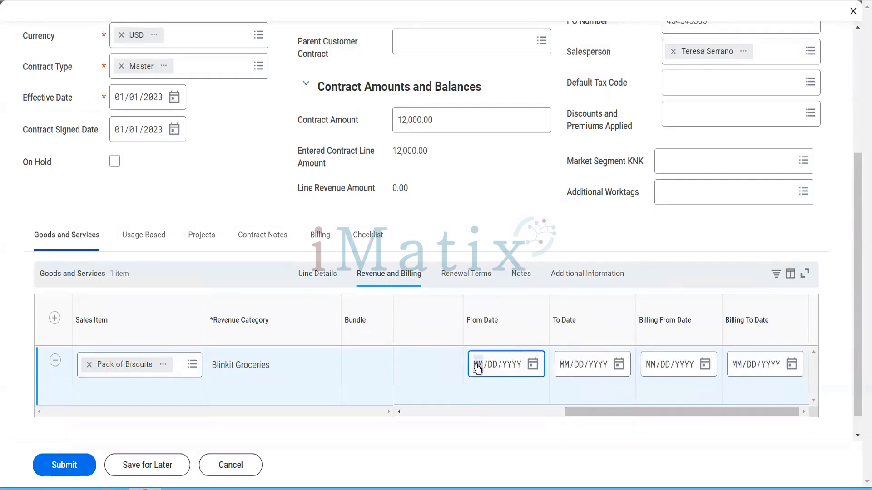
{"action": "type", "text": "01/01/2023"}
{"action": "left_click", "coordinate": [565, 364]}
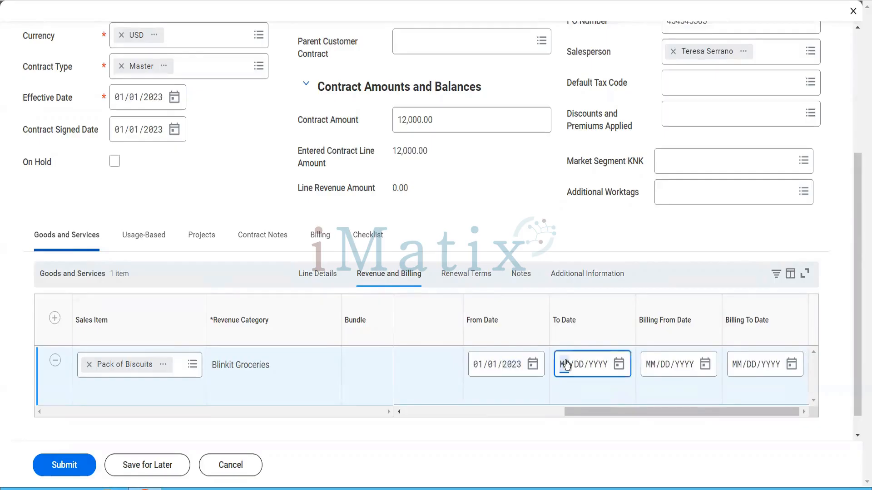
{"action": "type", "text": "12/31/2023"}
Set the line's Billing From Date to 01/01/2023 and Billing To Date to 12/31/2023.
{"action": "left_click", "coordinate": [650, 372]}
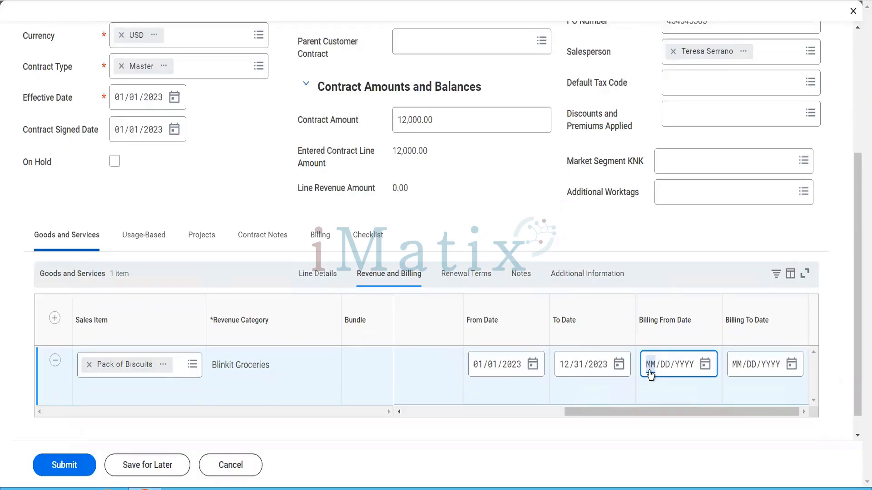
{"action": "type", "text": "01/01/20"}
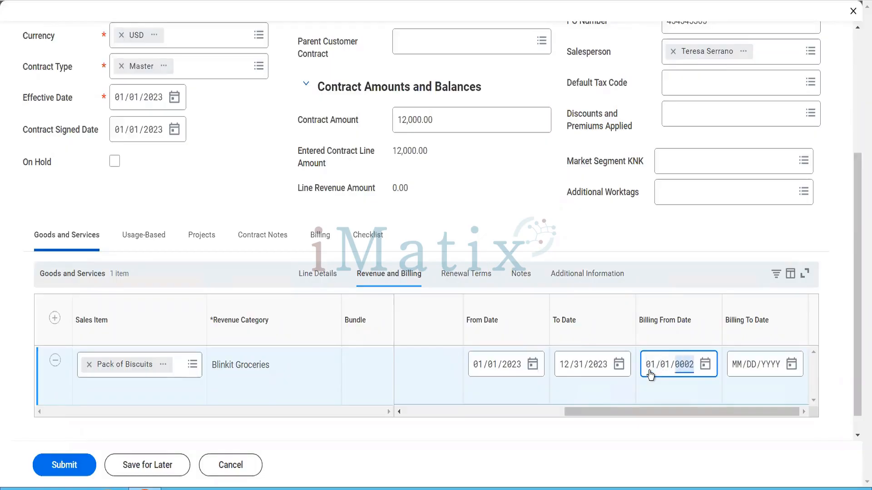
{"action": "type", "text": "23"}
{"action": "left_click", "coordinate": [738, 364]}
{"action": "type", "text": "12/"}
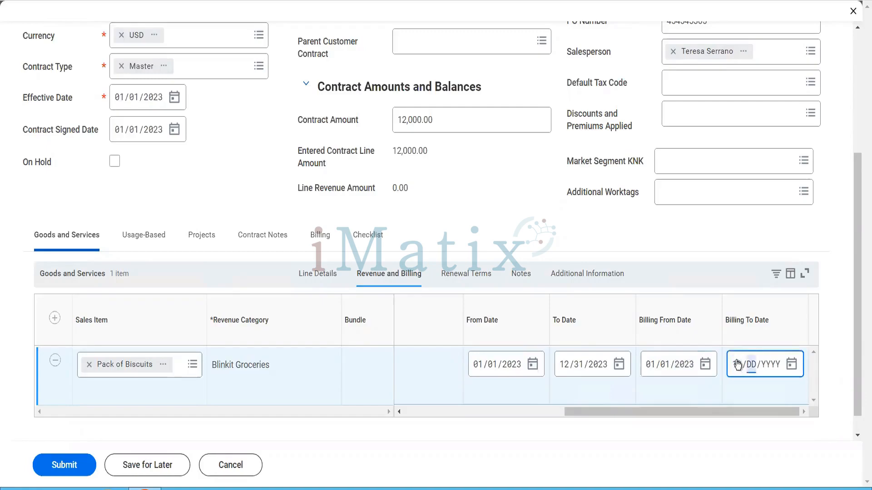
{"action": "type", "text": "31/2023"}
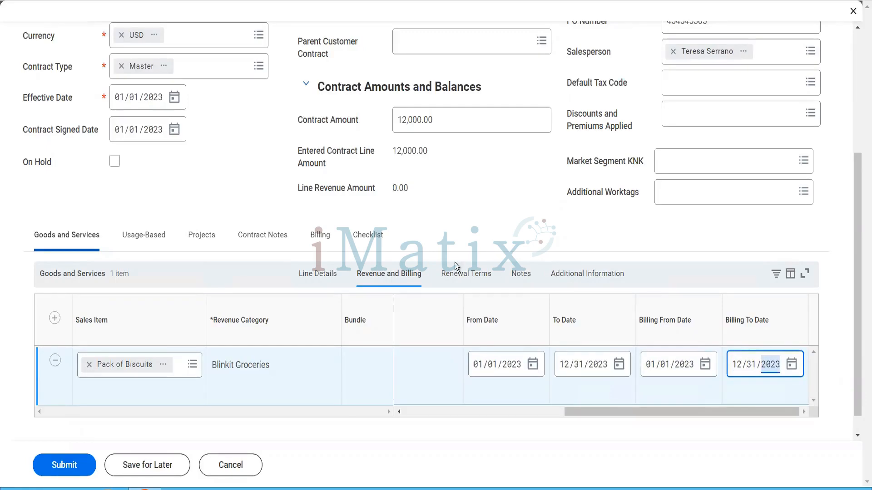
Mark the Pack of Biscuits line as renewable in its renewal terms.
{"action": "left_click", "coordinate": [458, 281]}
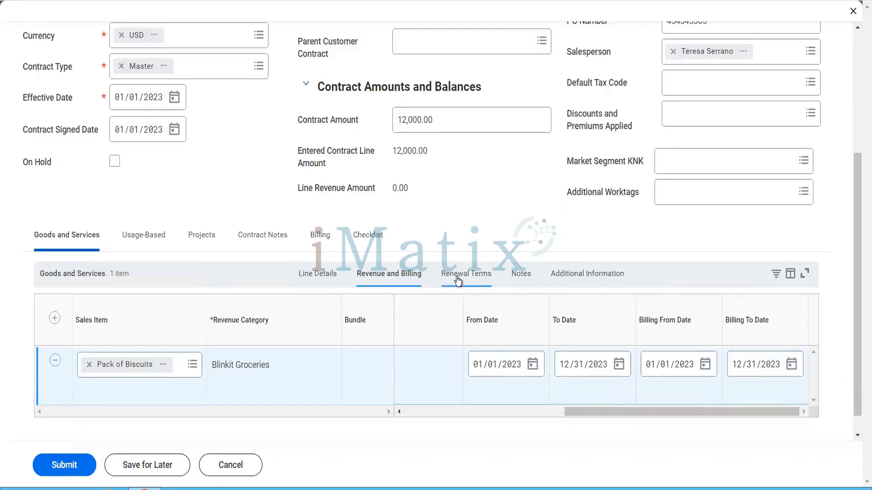
{"action": "left_click", "coordinate": [457, 277]}
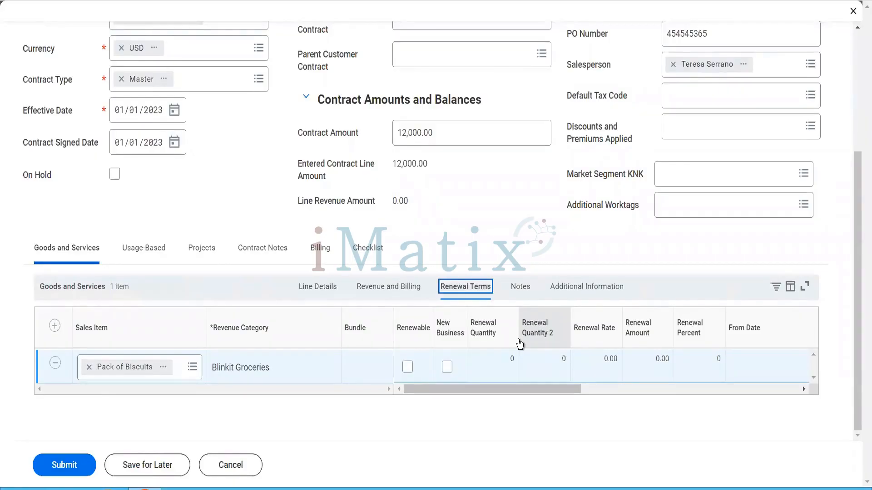
{"action": "left_click", "coordinate": [407, 367]}
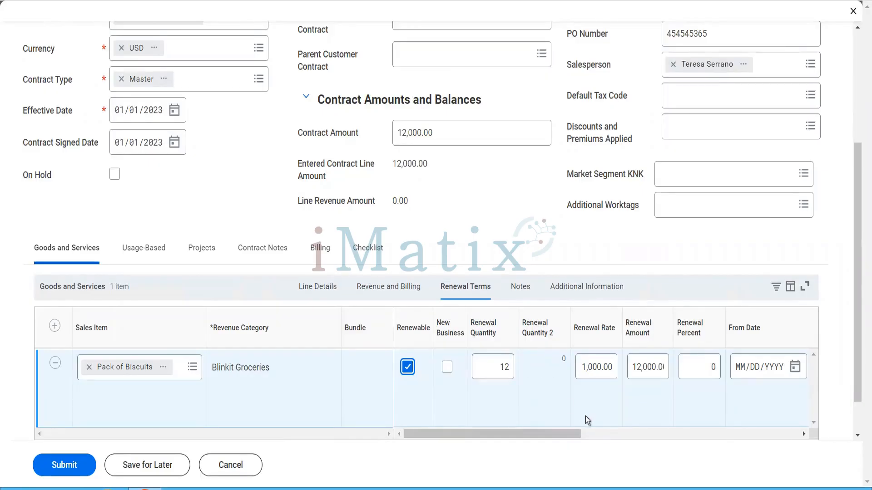
Set the renewal From Date to 01/01/2024 and the renewal To Date to 11/30/2024.
{"action": "left_click_drag", "start_coordinate": [566, 436], "coordinate": [673, 433]}
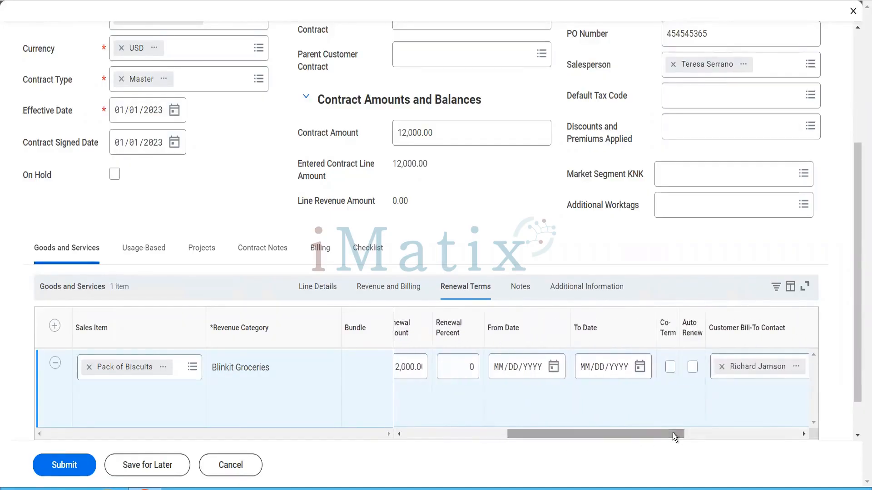
{"action": "left_click", "coordinate": [498, 370]}
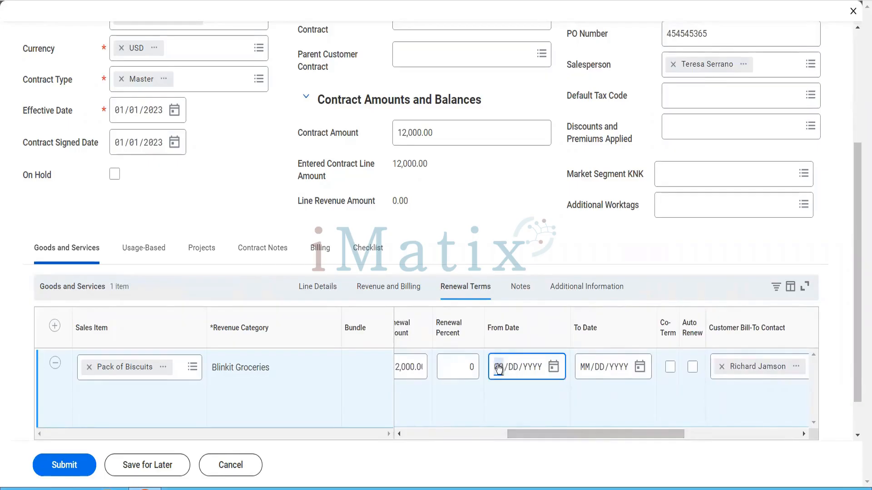
{"action": "type", "text": "01012024"}
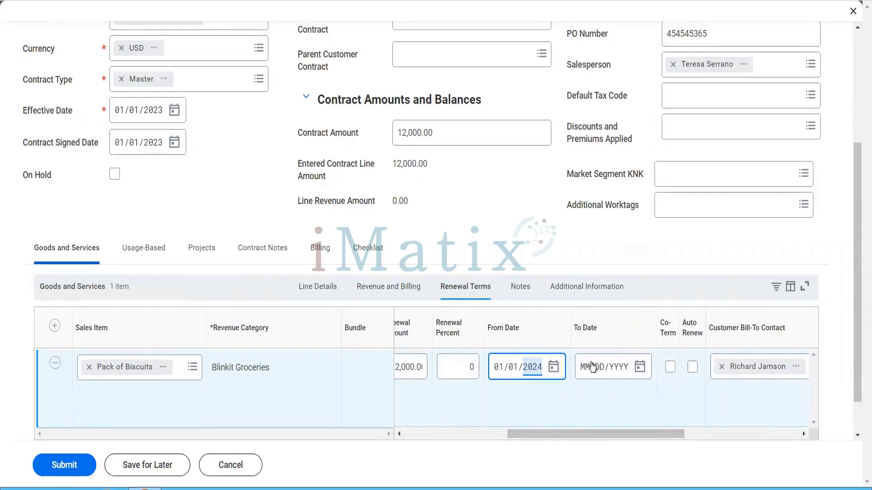
{"action": "left_click", "coordinate": [587, 370]}
{"action": "type", "text": "12"}
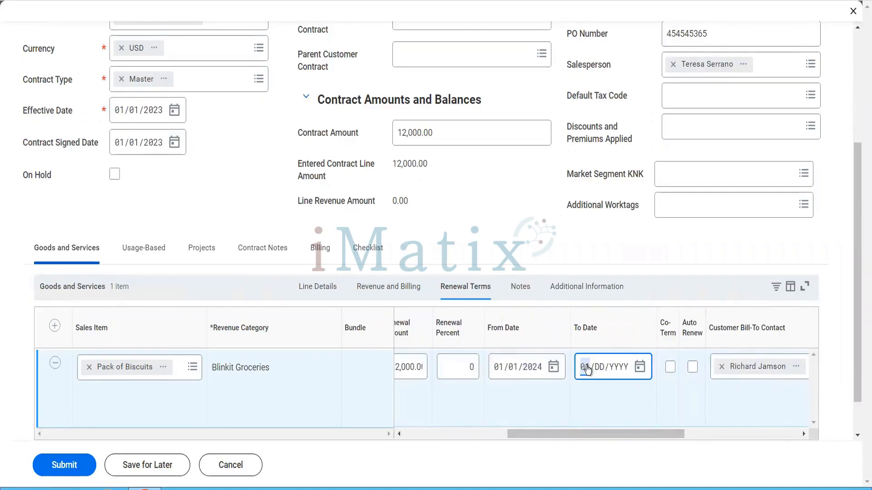
{"action": "type", "text": "31"}
{"action": "type", "text": "2024"}
Enable Co-Term and Auto Renew for the line's renewal.
{"action": "left_click_drag", "start_coordinate": [620, 434], "coordinate": [677, 444]}
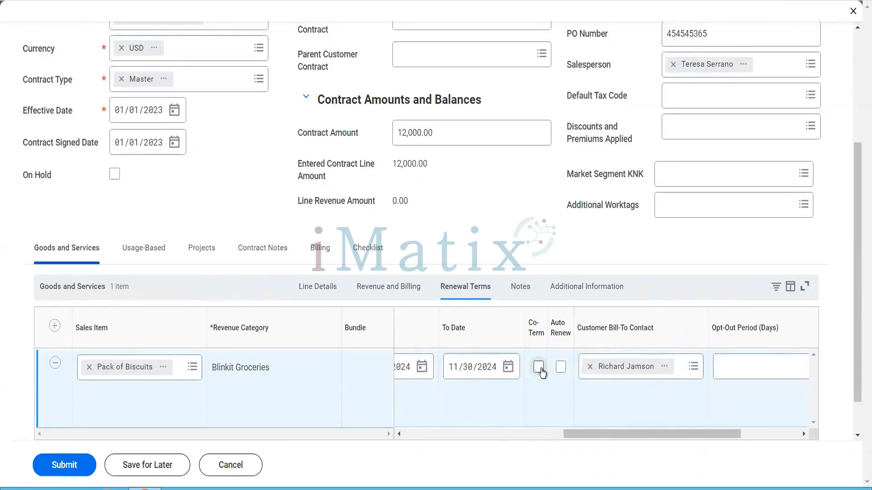
{"action": "left_click", "coordinate": [540, 369]}
{"action": "left_click", "coordinate": [560, 369]}
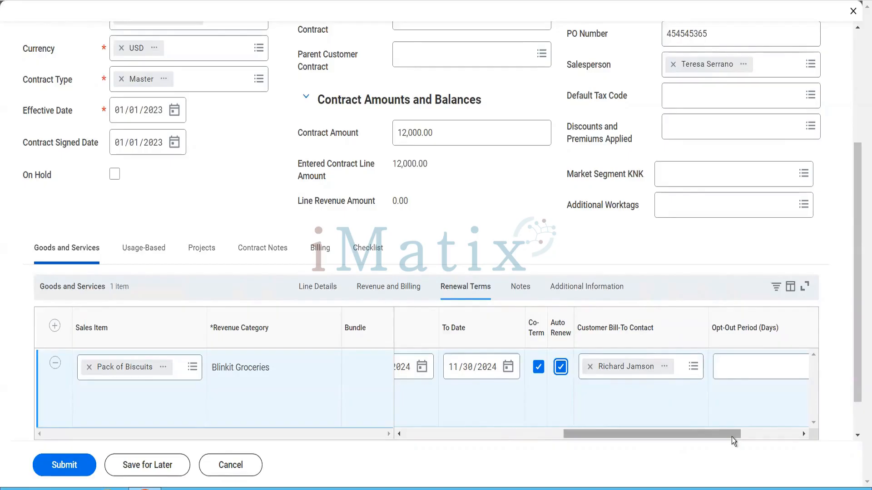
Set the renewal's opt-out period to 5 days.
{"action": "left_click_drag", "start_coordinate": [732, 437], "coordinate": [783, 446]}
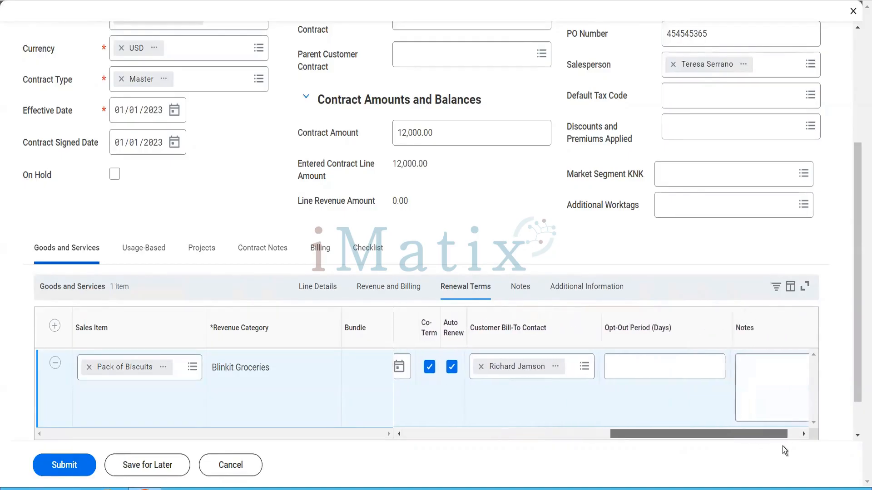
{"action": "left_click", "coordinate": [655, 360]}
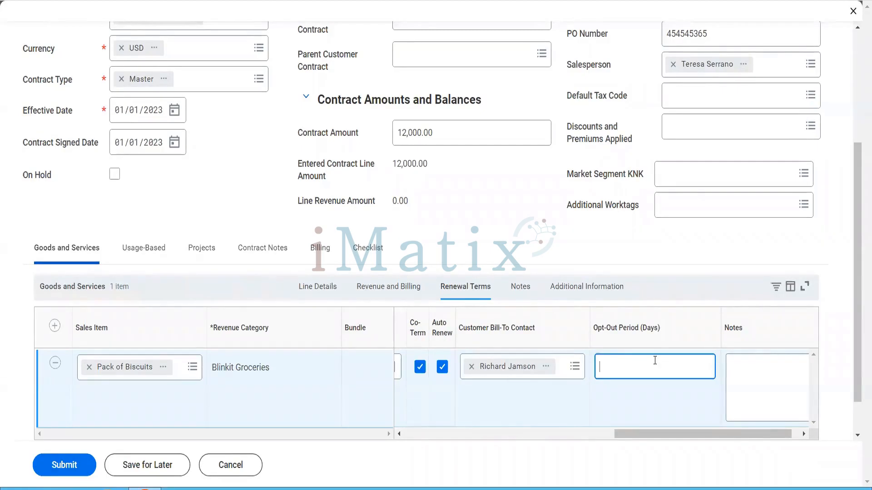
{"action": "type", "text": "5"}
Add a renewal note stating that the customer can call us 5 days before this contract starts.
{"action": "left_click", "coordinate": [794, 432]}
{"action": "left_click", "coordinate": [761, 388]}
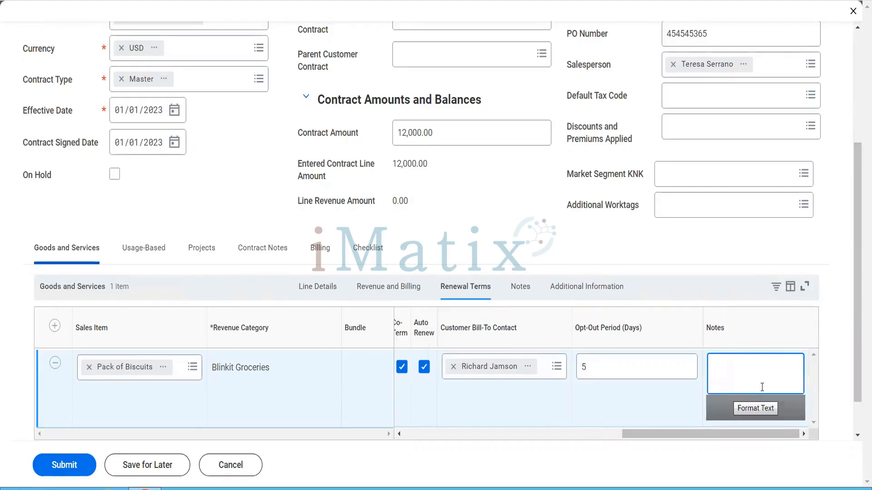
{"action": "type", "text": "The customer can call us 5 days bef"}
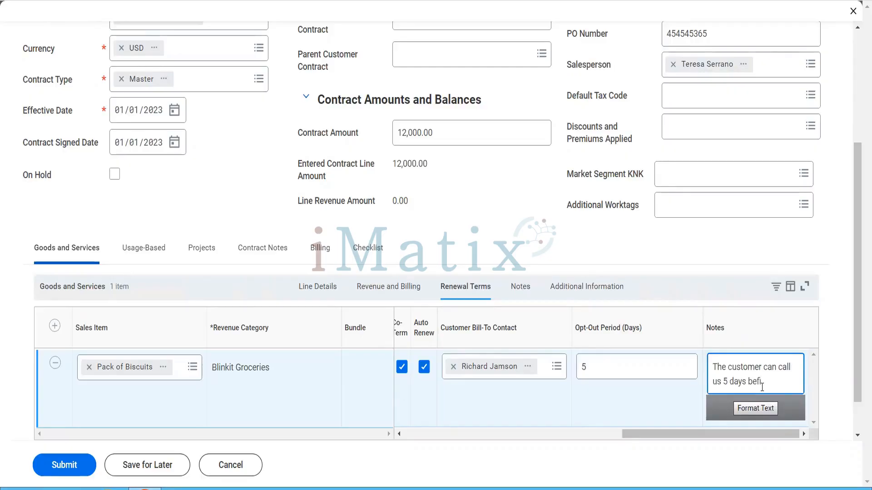
{"action": "type", "text": "ore this conttav"}
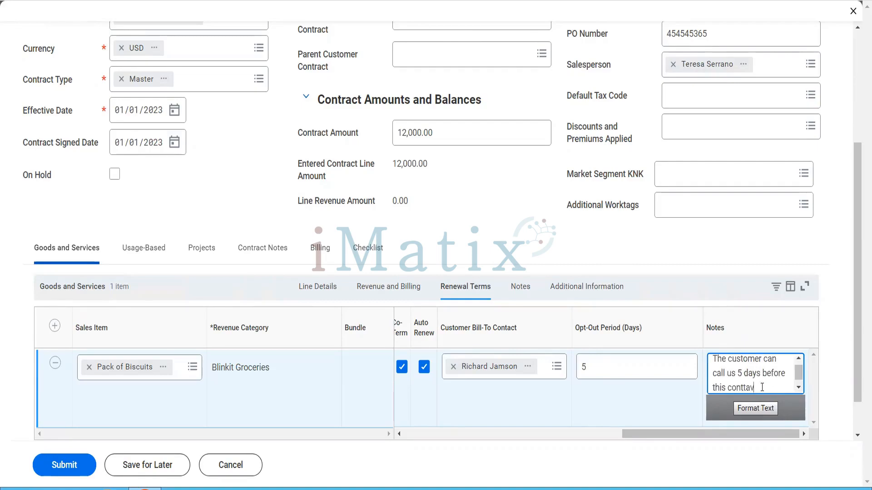
{"action": "key", "text": "BackSpace"}
{"action": "key", "text": "BackSpace"}
{"action": "type", "text": "ratct starts"}
Enter "This is our line memo" as the Pack of Biscuits line's invoice line memo.
{"action": "left_click", "coordinate": [526, 291]}
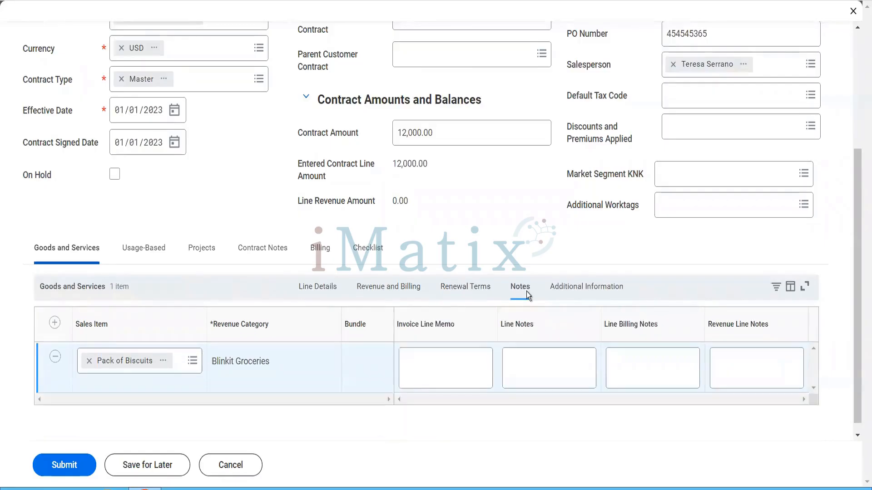
{"action": "left_click", "coordinate": [465, 350]}
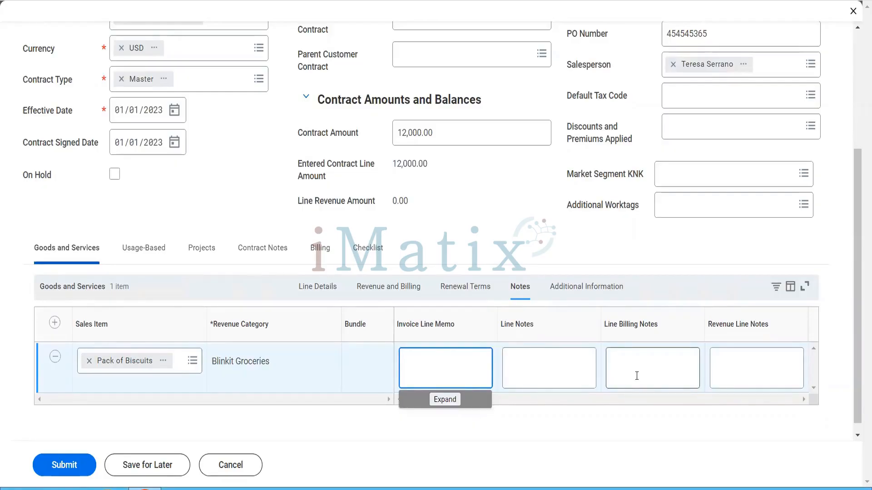
{"action": "type", "text": "This is our"}
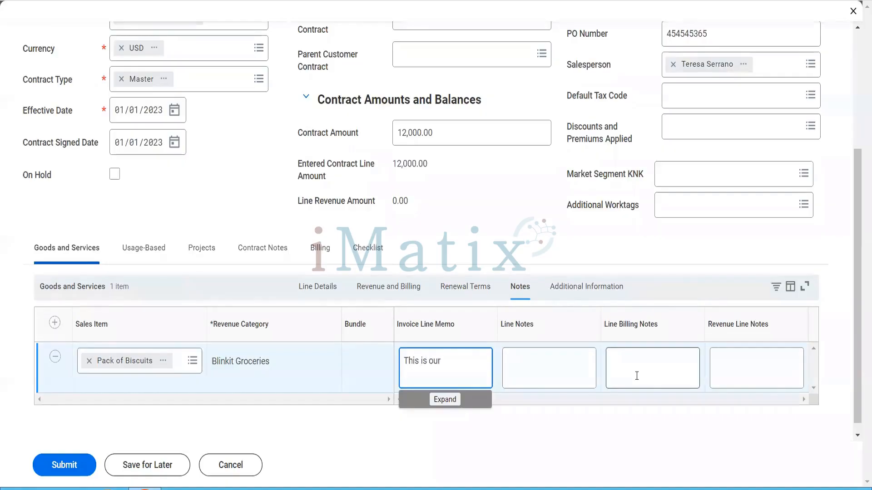
{"action": "type", "text": " line memo"}
Enter "This is our Line notes" as the Pack of Biscuits line's line notes.
{"action": "left_click", "coordinate": [550, 356]}
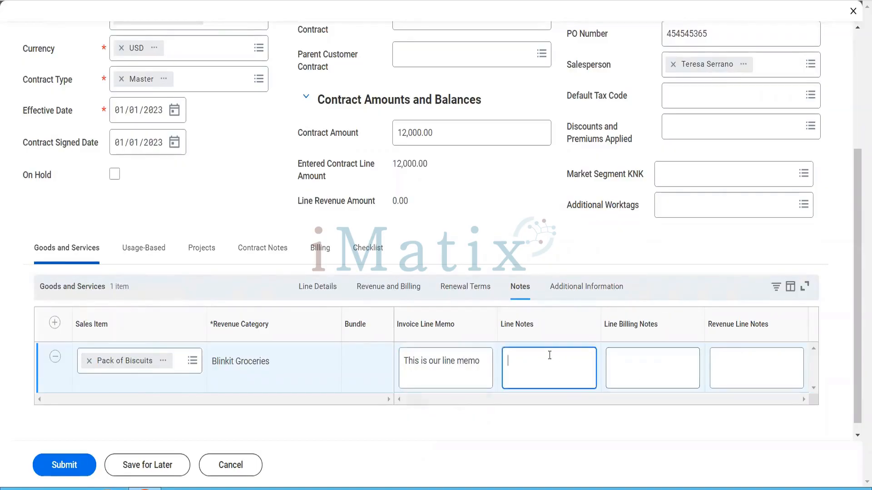
{"action": "type", "text": "This is "}
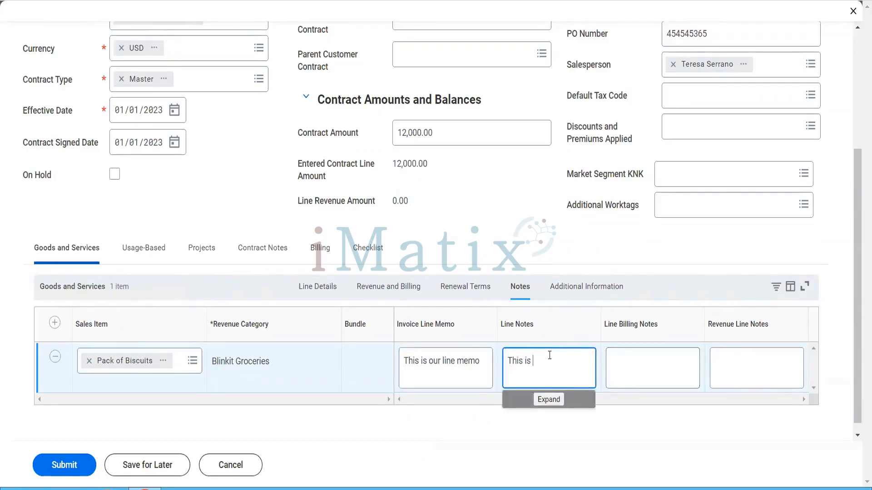
{"action": "type", "text": "our"}
{"action": "type", "text": "line notes"}
{"action": "key", "text": "Tab"}
Enter "This is our line billing notes" as the line billing notes and "This is our Revenue Line Notes" as the revenue line notes.
{"action": "left_click", "coordinate": [627, 382]}
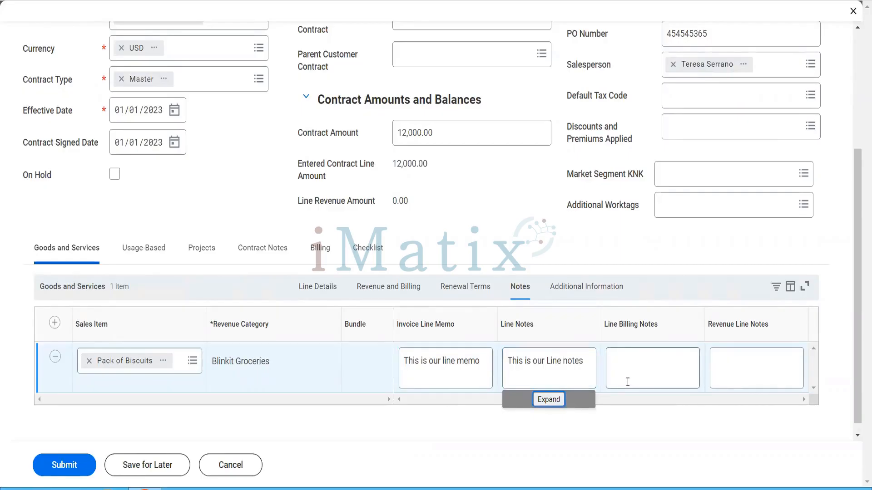
{"action": "type", "text": "This "}
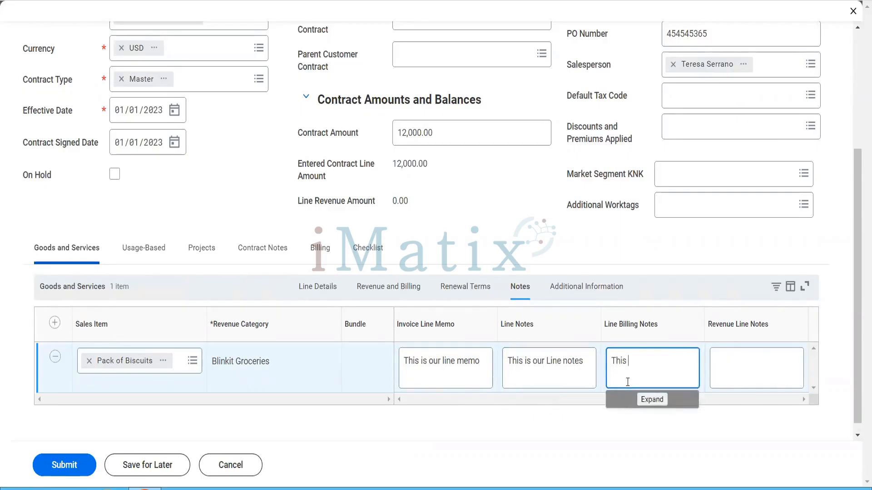
{"action": "type", "text": "is our line billing notes"}
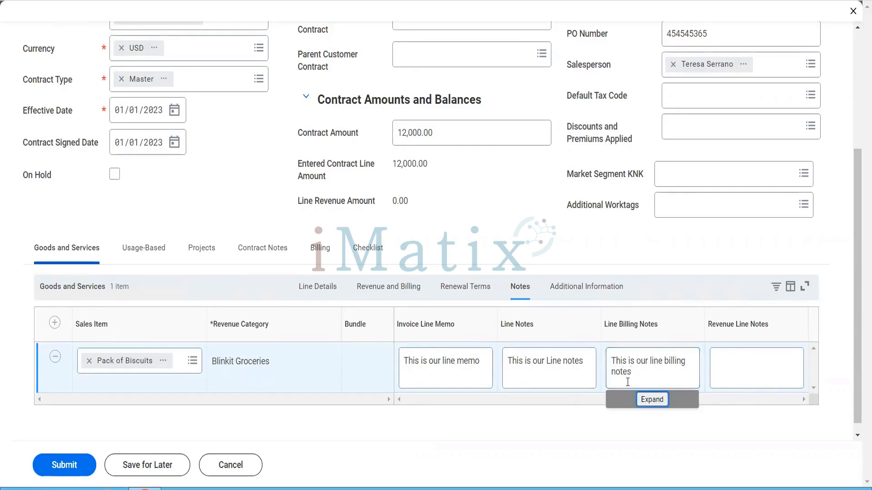
{"action": "key", "text": "Tab"}
{"action": "type", "text": "This is our Reve"}
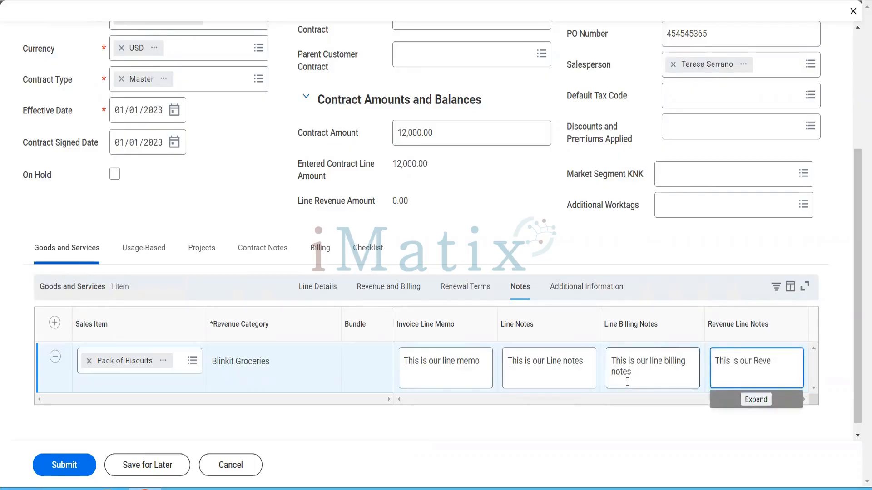
{"action": "type", "text": "nue Line Notes"}
{"action": "left_click", "coordinate": [586, 298]}
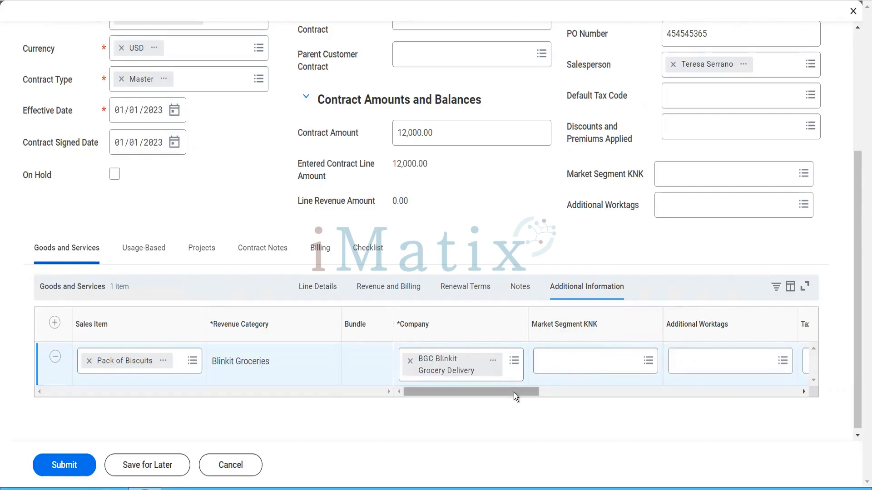
{"action": "left_click_drag", "start_coordinate": [513, 392], "coordinate": [549, 398]}
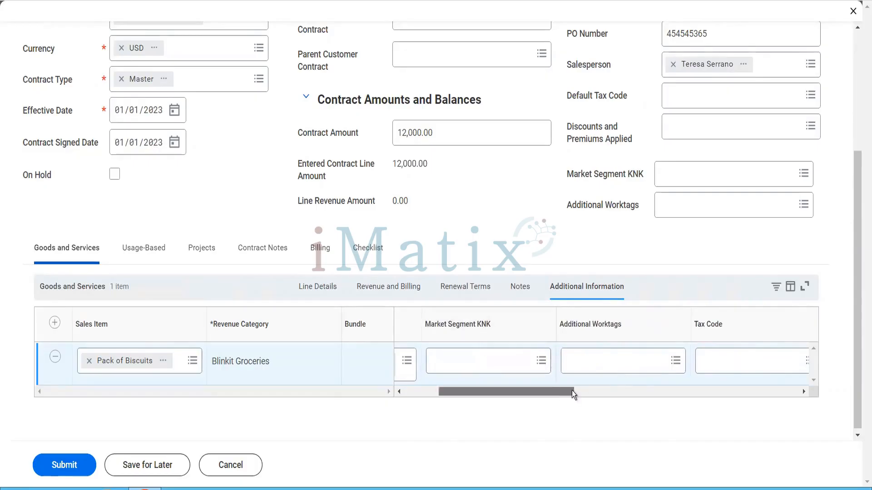
{"action": "left_click_drag", "start_coordinate": [571, 391], "coordinate": [819, 399]}
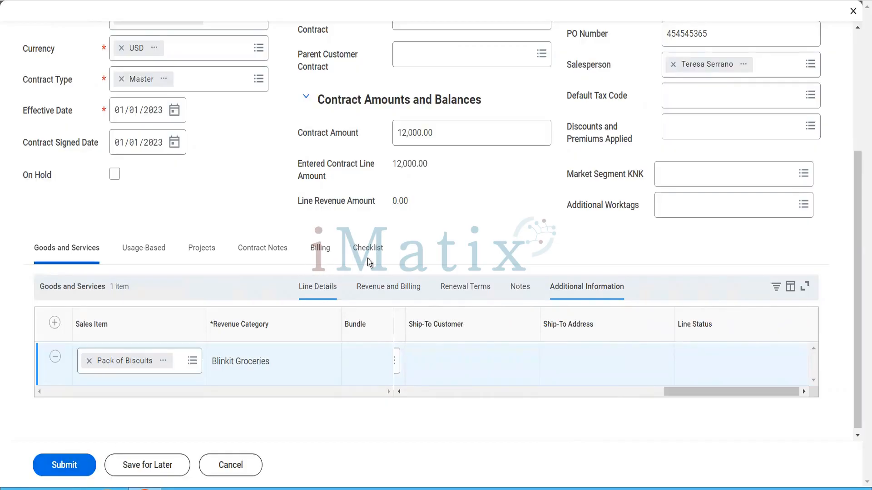
Add the contract-level note "This is our Customer Contract Notes .......".
{"action": "left_click", "coordinate": [320, 249]}
{"action": "left_click", "coordinate": [269, 257]}
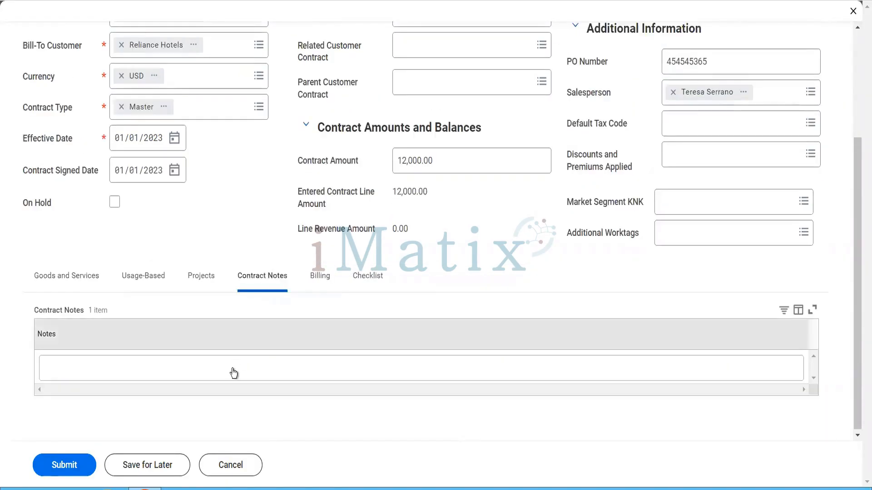
{"action": "left_click", "coordinate": [232, 370]}
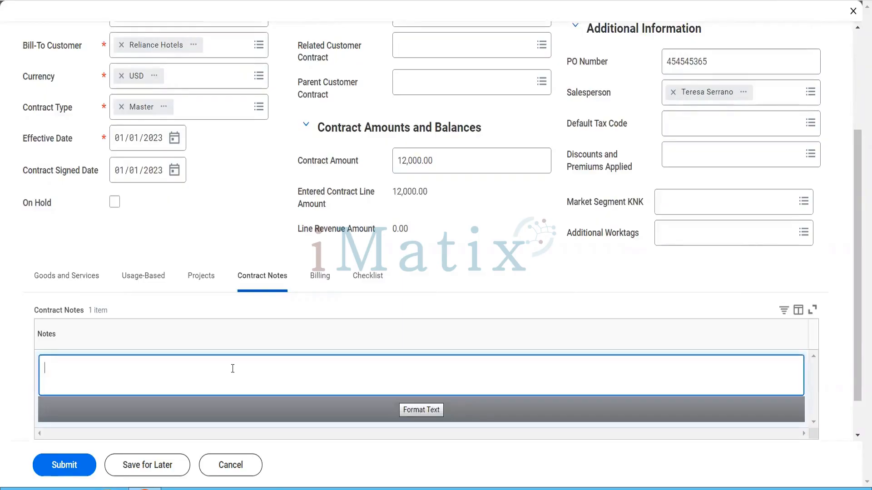
{"action": "type", "text": "Thi"}
{"action": "key", "text": "BackSpace"}
{"action": "type", "text": "s is our  Customer Contrac"}
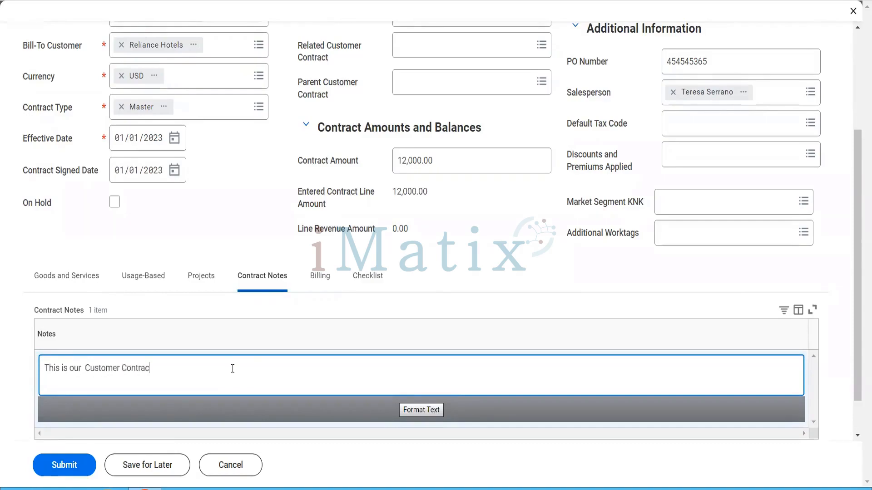
{"action": "type", "text": "t Notes ......."}
Set the payment type in the contract's billing terms to Check.
{"action": "left_click", "coordinate": [323, 275]}
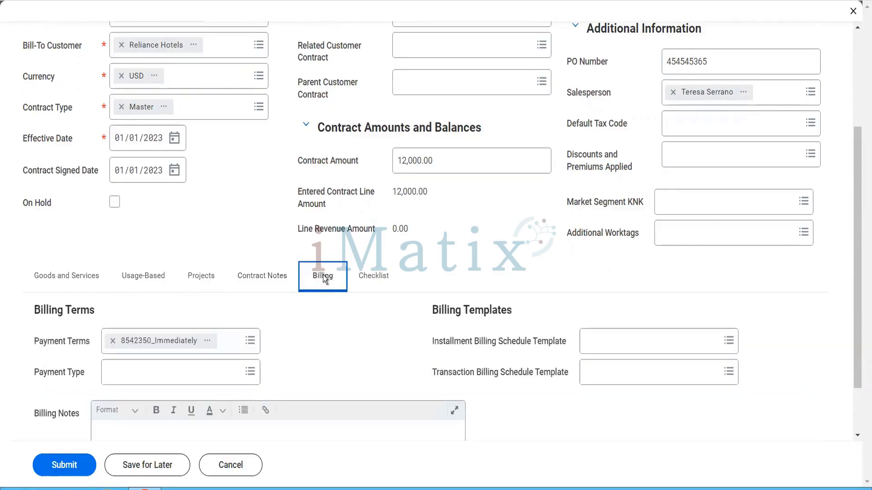
{"action": "scroll", "coordinate": [342, 312], "scroll_direction": "down", "scroll_amount": 1}
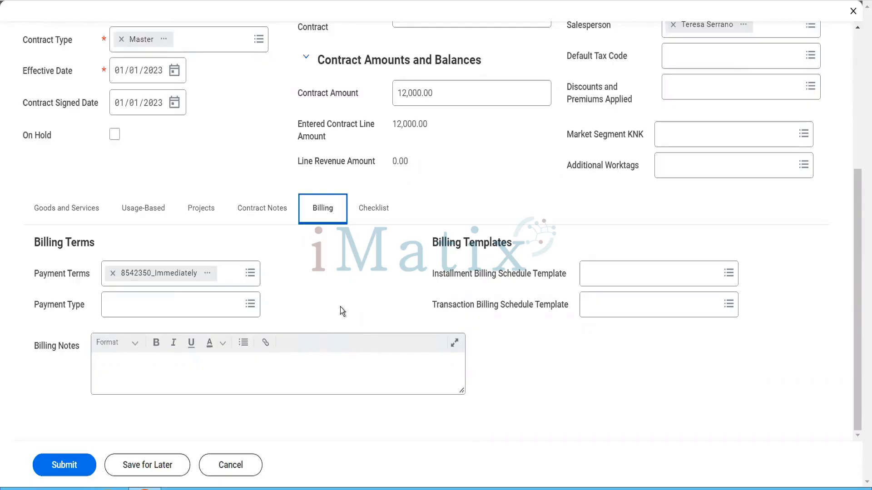
{"action": "left_click", "coordinate": [193, 307]}
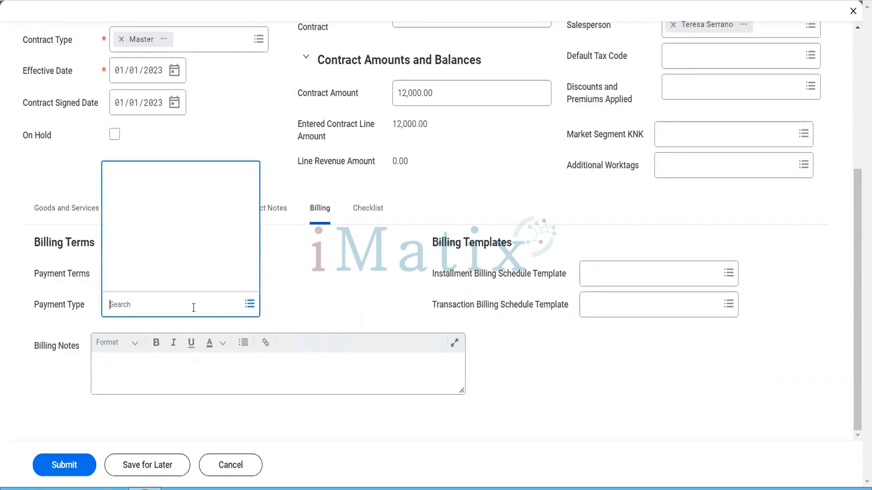
{"action": "left_click", "coordinate": [151, 127]}
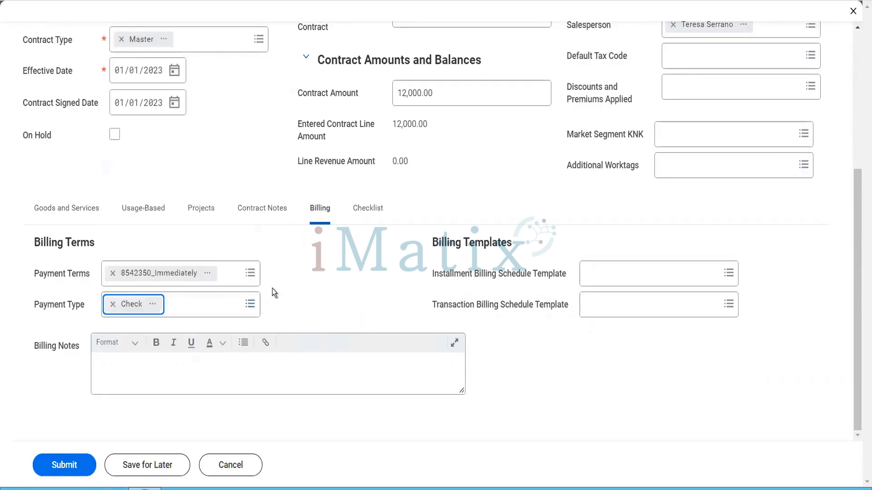
Enter "We need to bill the client every 15th of the month" as the contract's billing notes.
{"action": "left_click", "coordinate": [284, 381]}
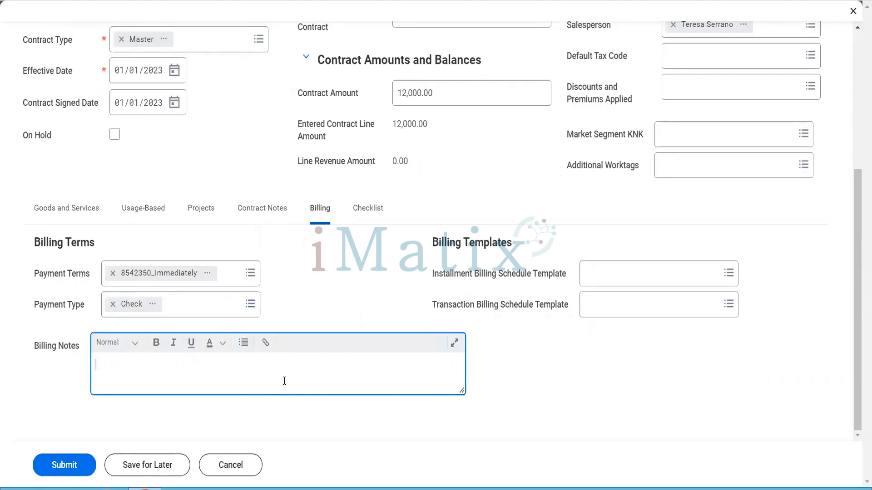
{"action": "type", "text": "We need to bill the cline t"}
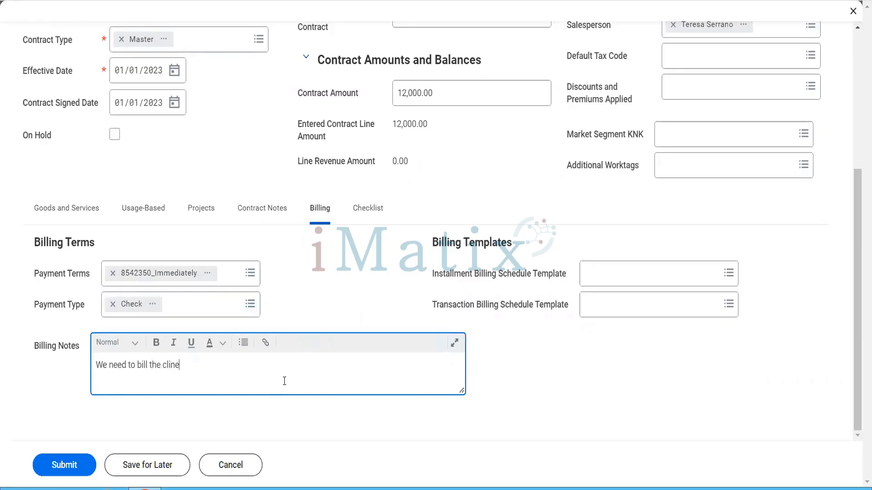
{"action": "key", "text": "BackSpace"}
{"action": "key", "text": "BackSpace"}
{"action": "key", "text": "BackSpace"}
{"action": "type", "text": "ient every 15th of the month"}
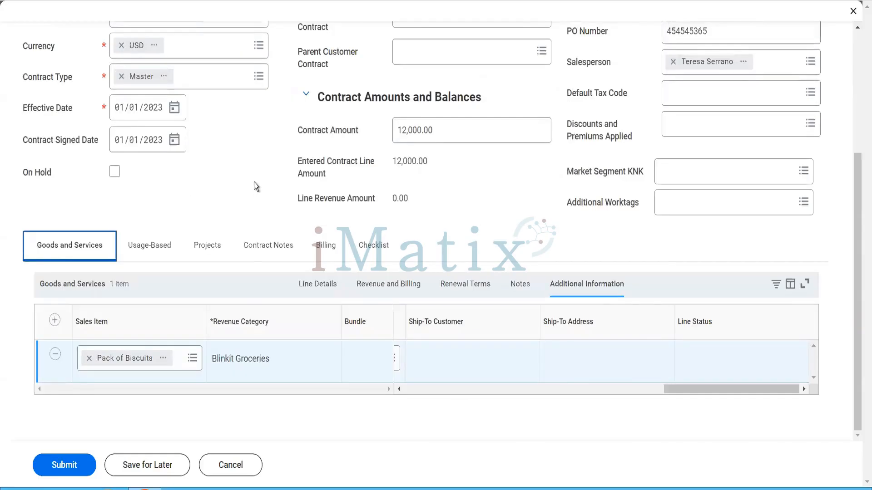
Review the contract's header details, including its dates, name, description, PO number and contract amount.
{"action": "scroll", "coordinate": [254, 181], "scroll_direction": "up", "scroll_amount": 5}
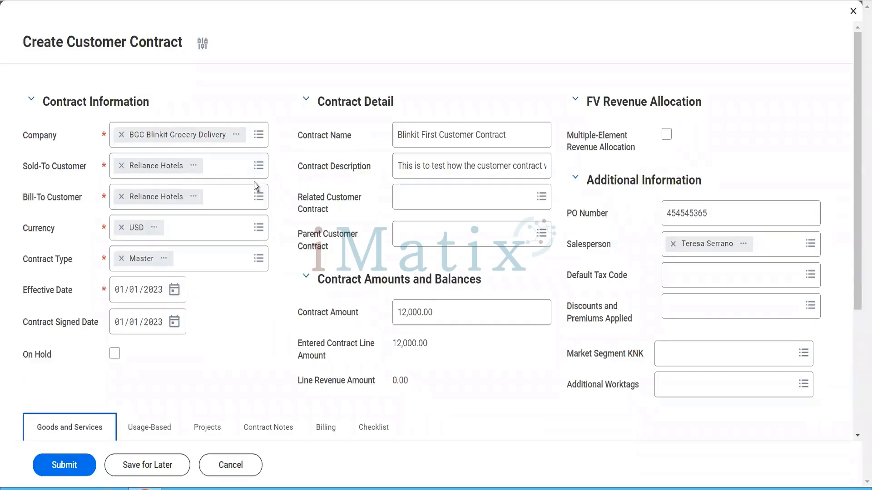
{"action": "scroll", "coordinate": [328, 281], "scroll_direction": "down", "scroll_amount": 2}
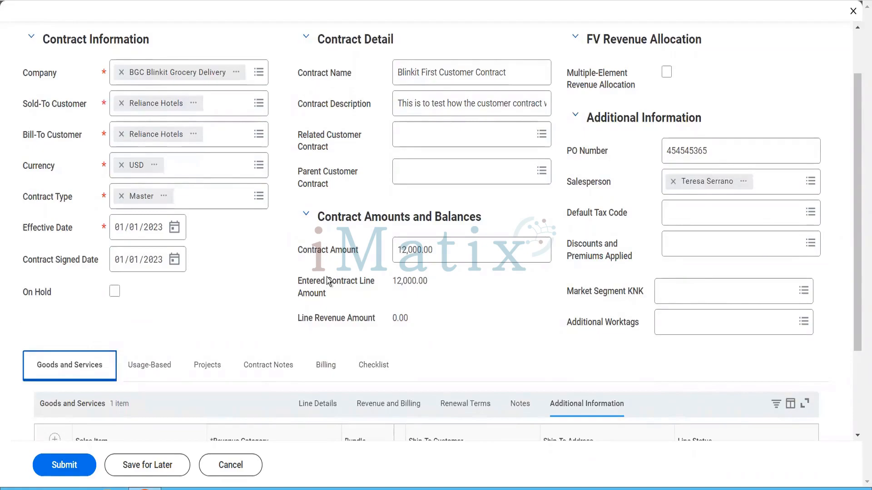
{"action": "scroll", "coordinate": [329, 282], "scroll_direction": "up", "scroll_amount": 2}
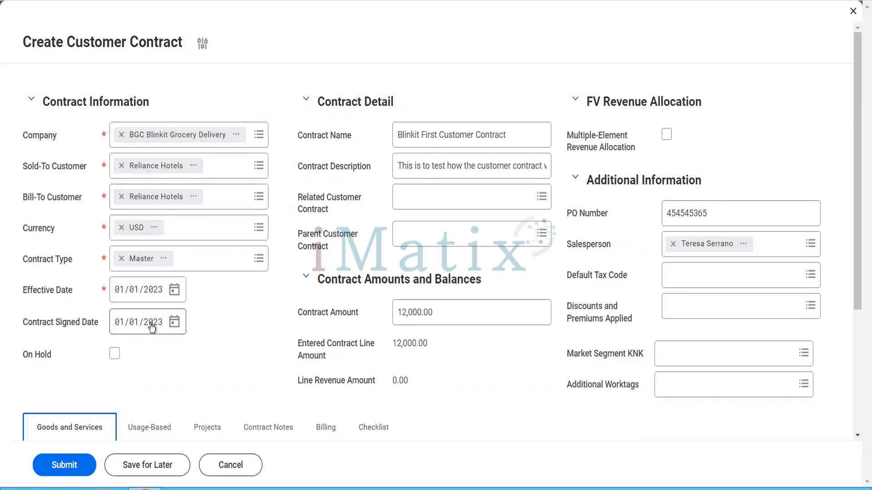
{"action": "left_click", "coordinate": [464, 140]}
{"action": "left_click", "coordinate": [464, 140]}
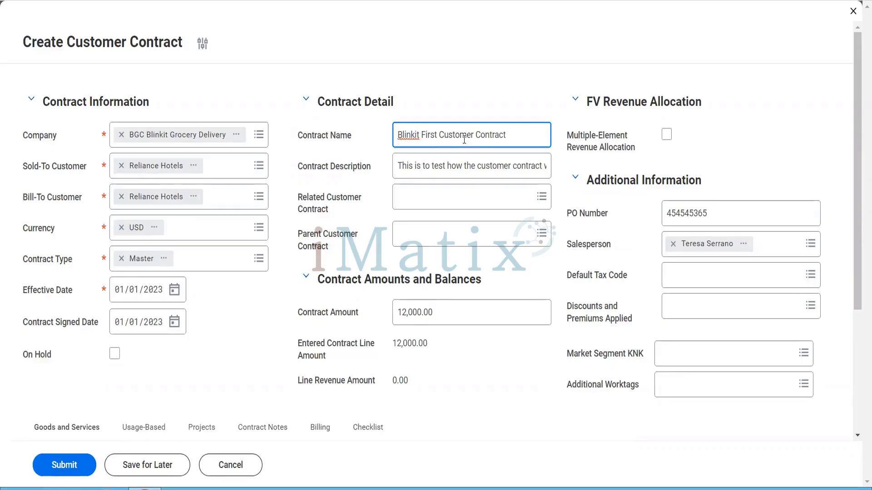
{"action": "left_click", "coordinate": [447, 167]}
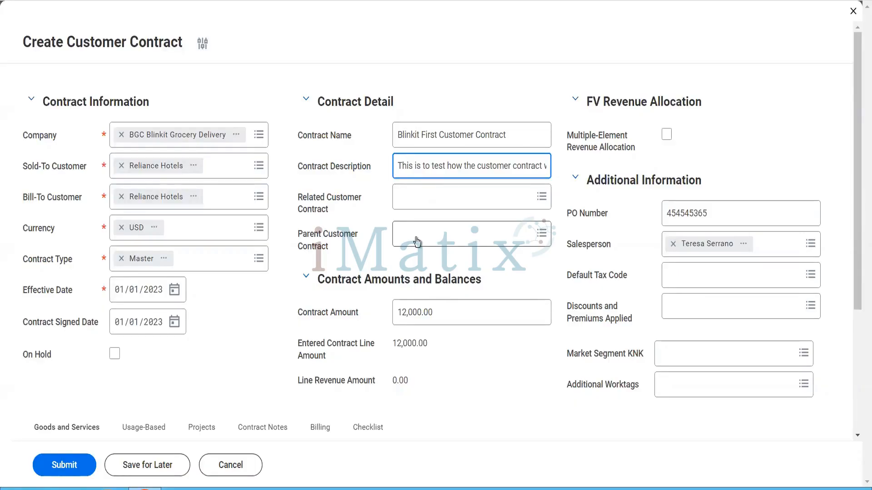
{"action": "left_click", "coordinate": [718, 210]}
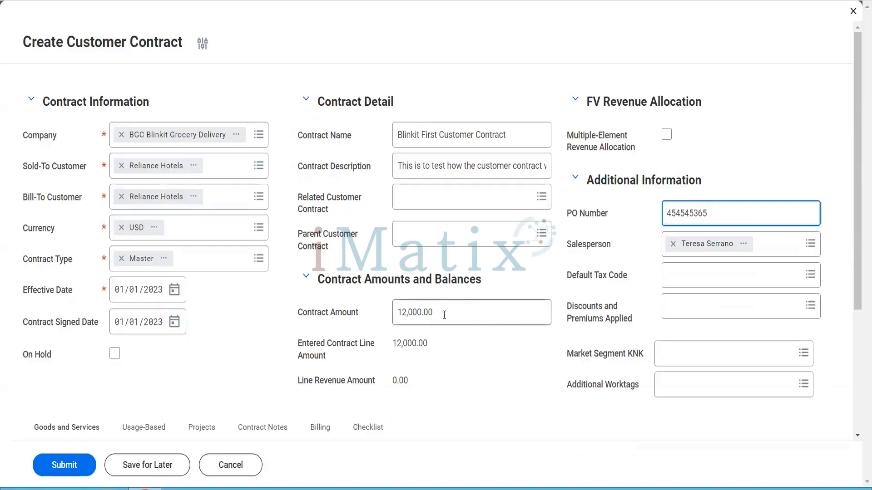
{"action": "left_click_drag", "start_coordinate": [437, 323], "coordinate": [398, 324]}
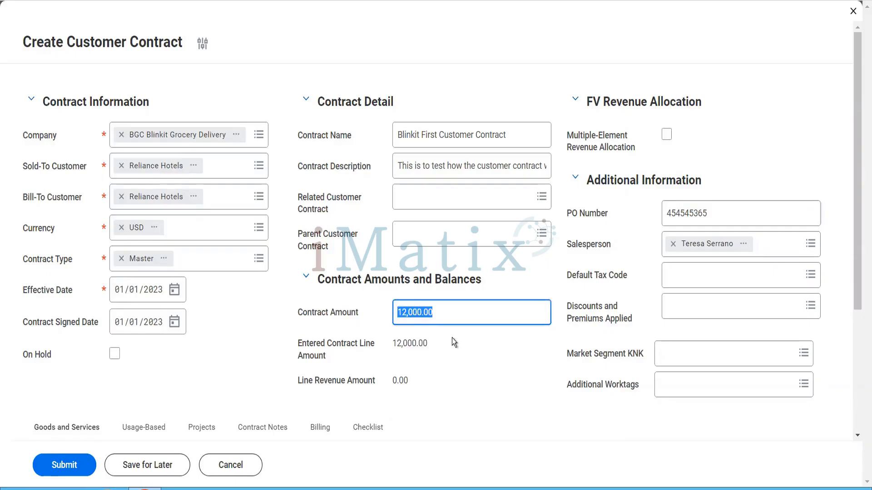
Review the Pack of Biscuits line's details, including the line type options, description, quantity, unit price and line amount.
{"action": "scroll", "coordinate": [453, 338], "scroll_direction": "down", "scroll_amount": 5}
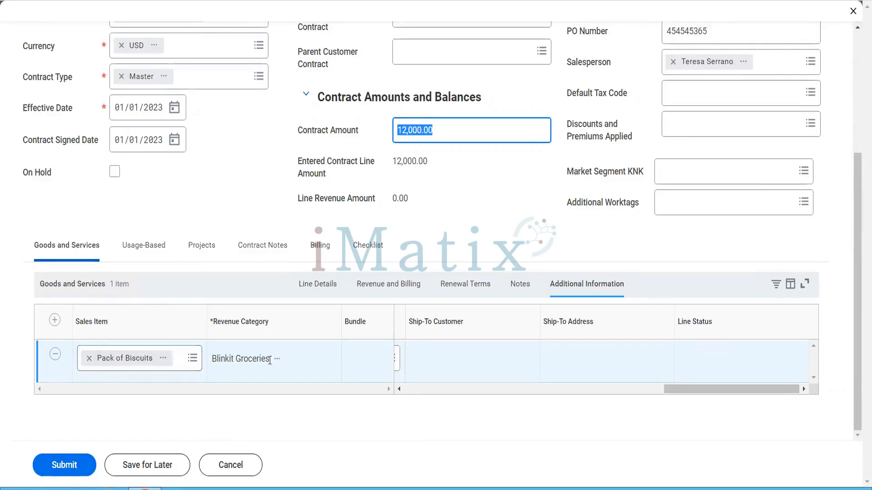
{"action": "left_click", "coordinate": [410, 390]}
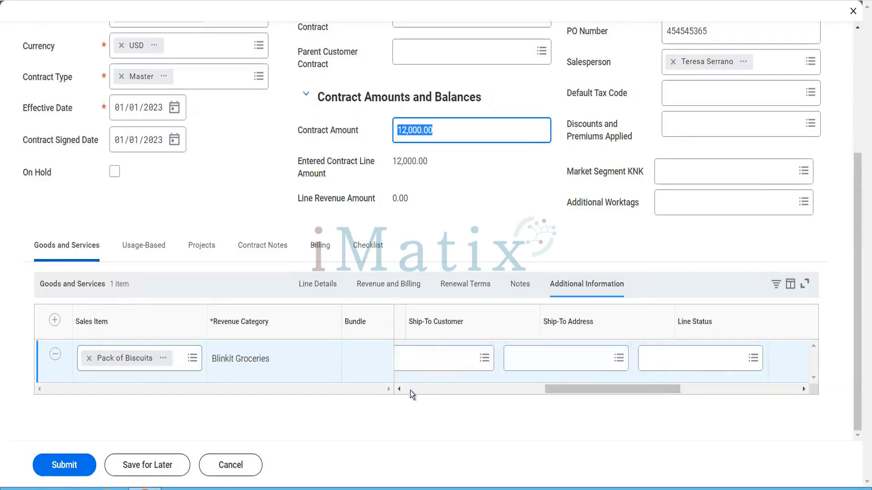
{"action": "left_click", "coordinate": [323, 294]}
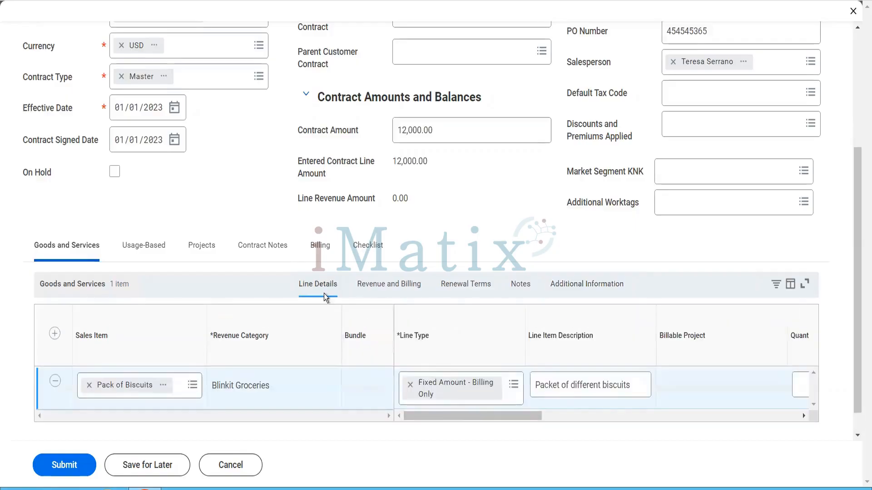
{"action": "left_click", "coordinate": [513, 386]}
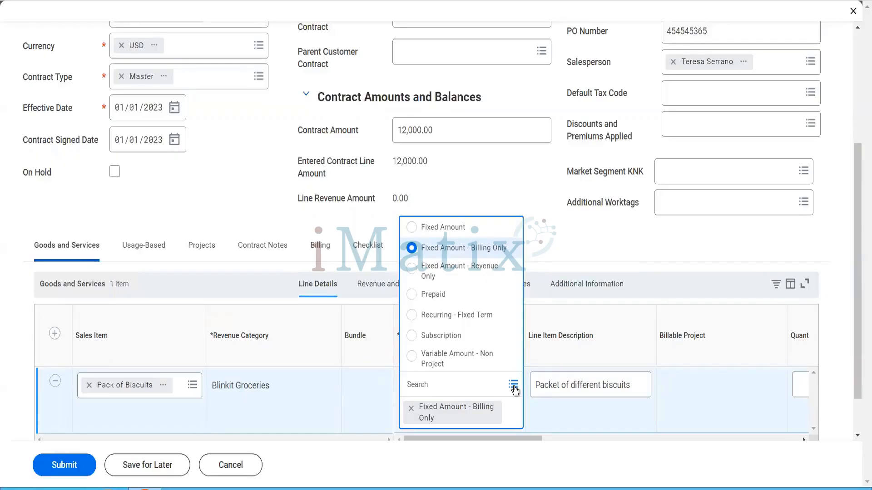
{"action": "left_click", "coordinate": [562, 419]}
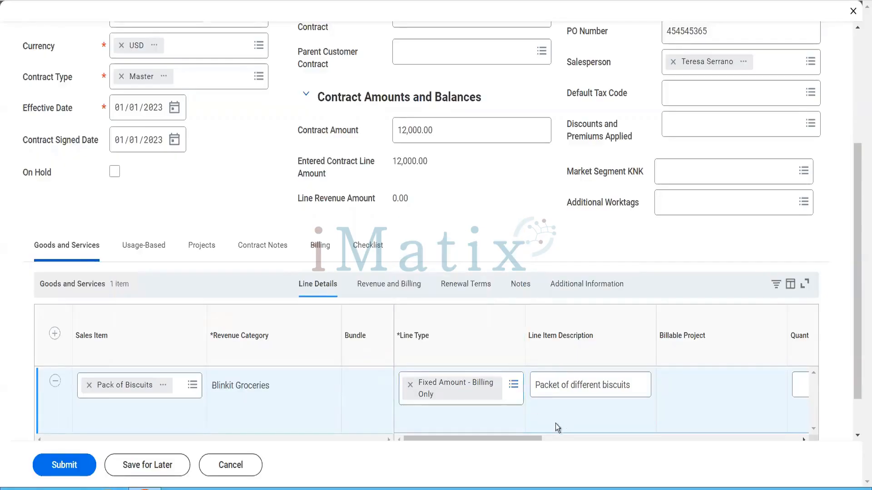
{"action": "left_click_drag", "start_coordinate": [532, 437], "coordinate": [562, 440]}
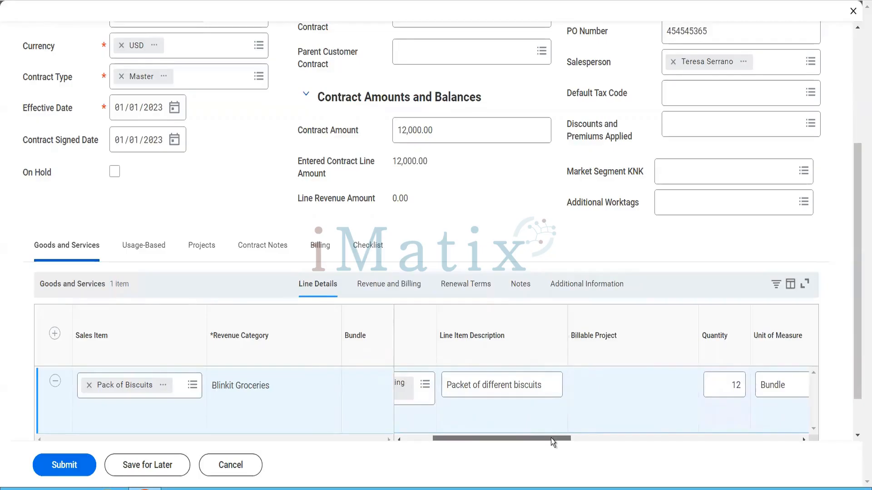
{"action": "left_click_drag", "start_coordinate": [551, 438], "coordinate": [519, 432]}
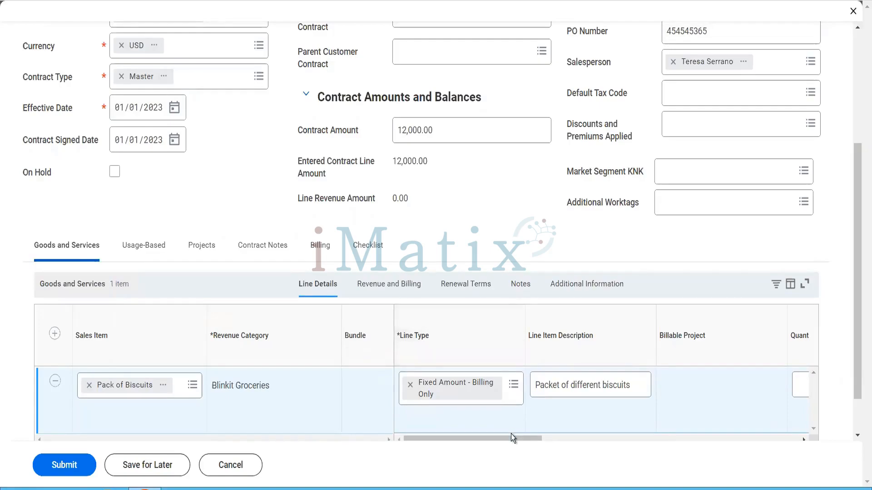
{"action": "left_click_drag", "start_coordinate": [511, 435], "coordinate": [514, 435]}
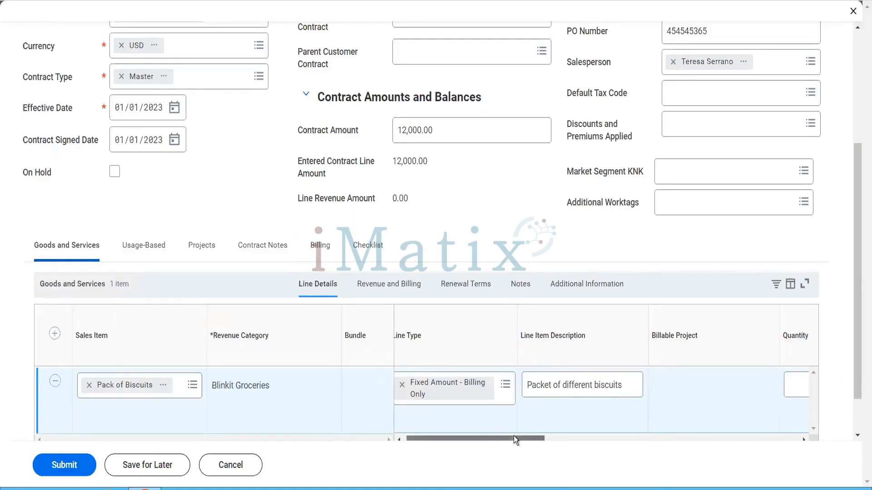
{"action": "left_click_drag", "start_coordinate": [513, 436], "coordinate": [699, 446]}
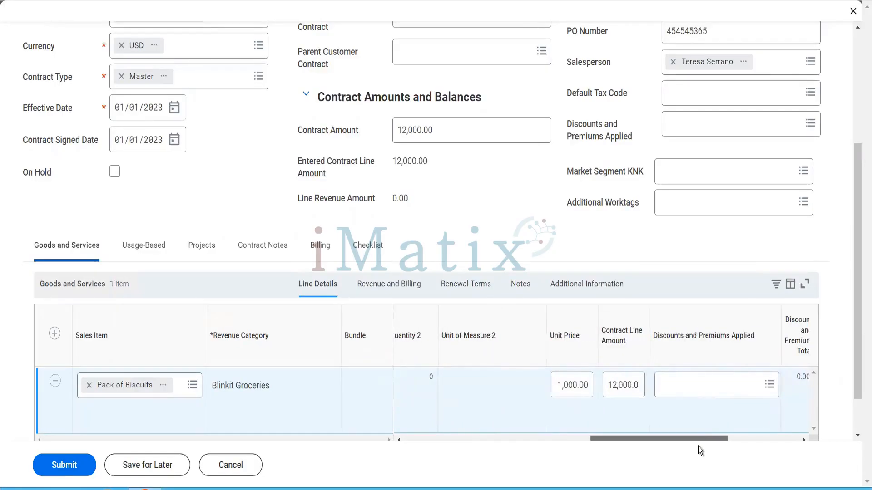
Review the Pack of Biscuits line's list prices, revenue treatment options, and revenue and billing date ranges.
{"action": "left_click_drag", "start_coordinate": [698, 446], "coordinate": [773, 446]}
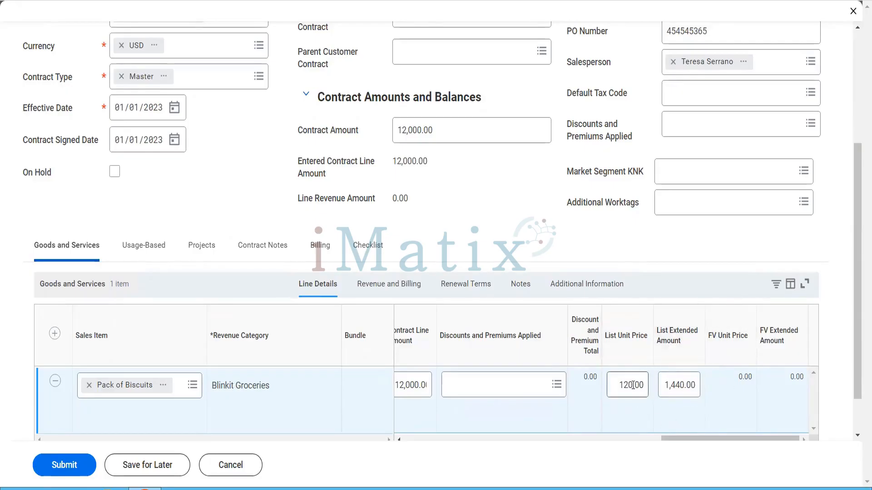
{"action": "left_click", "coordinate": [676, 387]}
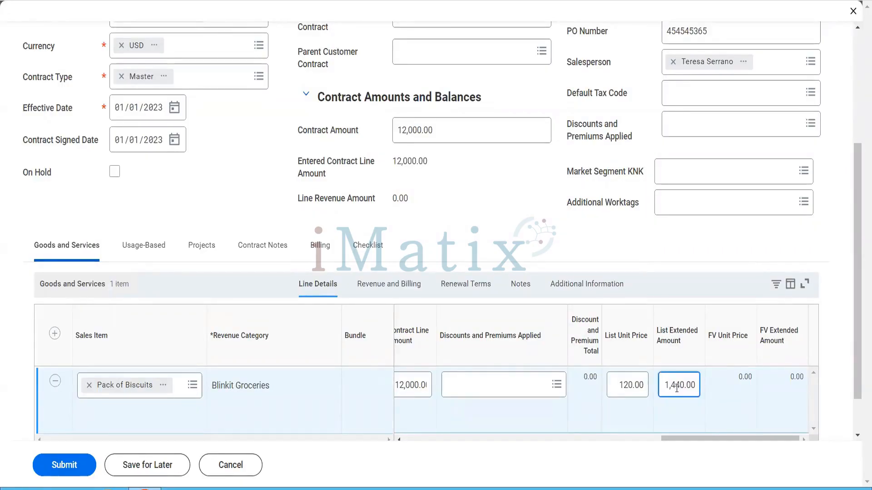
{"action": "left_click", "coordinate": [408, 284]}
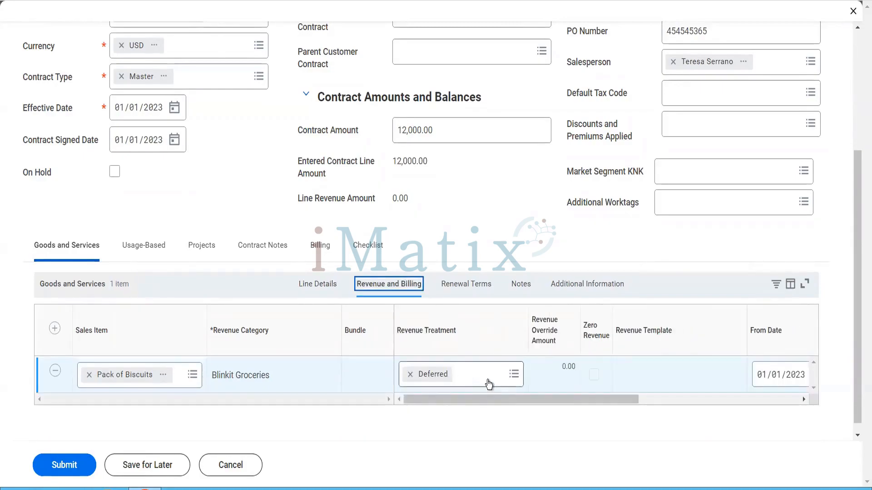
{"action": "left_click", "coordinate": [489, 383]}
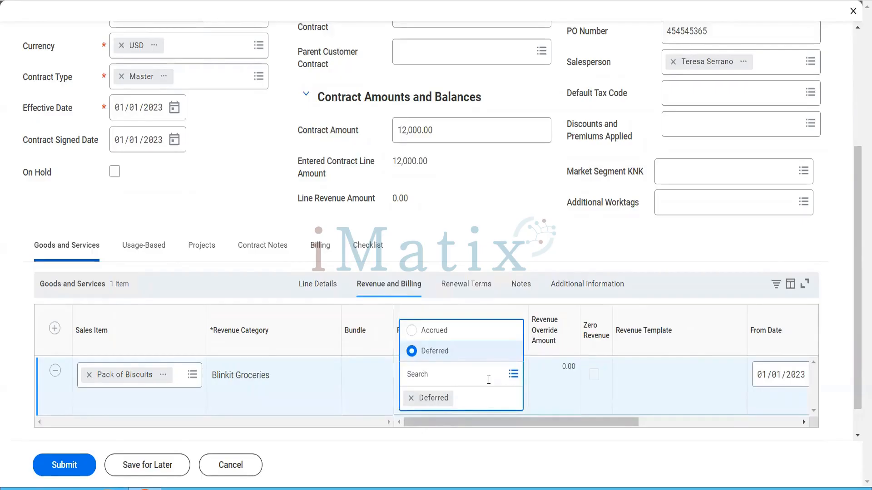
{"action": "left_click_drag", "start_coordinate": [590, 423], "coordinate": [769, 419]}
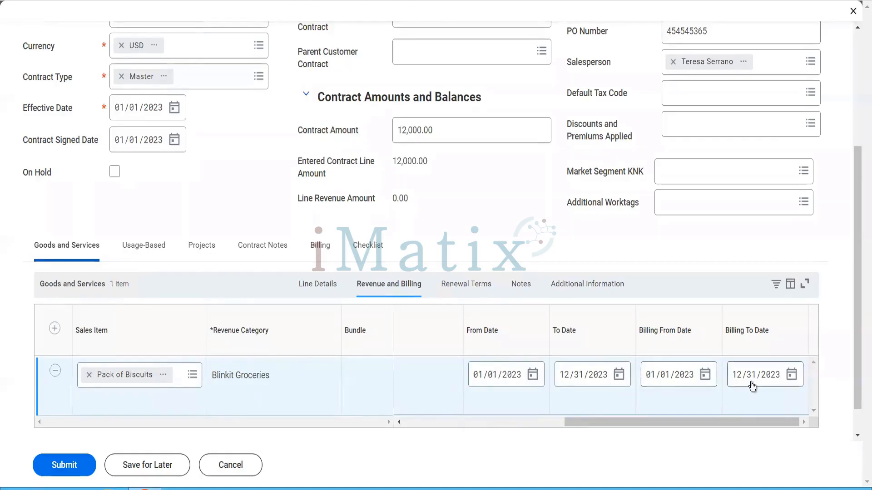
Set the To Date in the Pack of Biscuits line's renewal terms to 12/31/2024.
{"action": "left_click", "coordinate": [461, 285]}
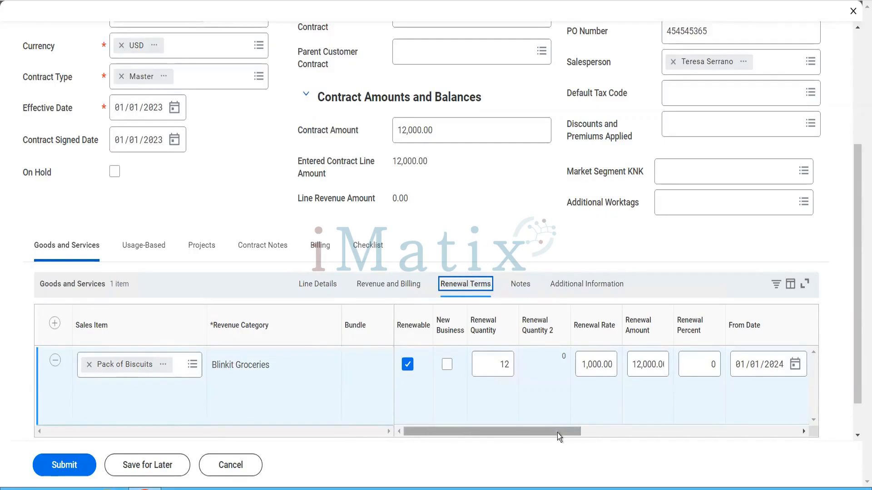
{"action": "left_click_drag", "start_coordinate": [557, 432], "coordinate": [660, 434]}
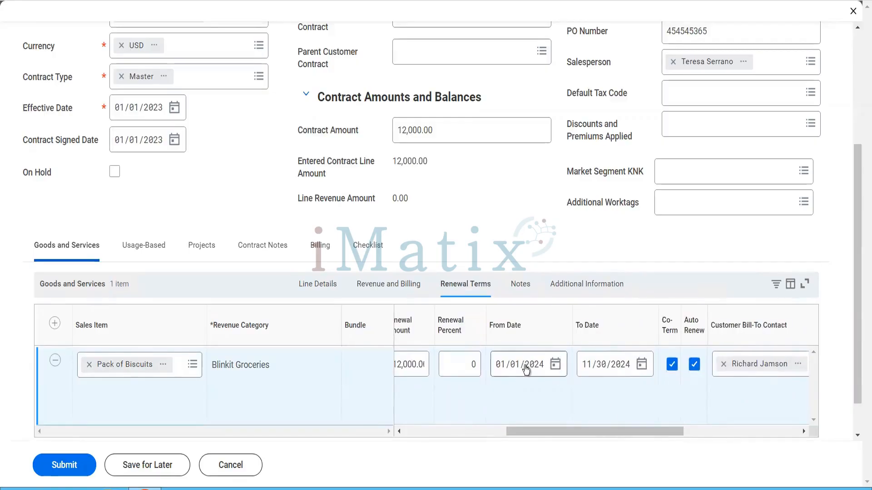
{"action": "left_click", "coordinate": [585, 370]}
{"action": "type", "text": "12/"}
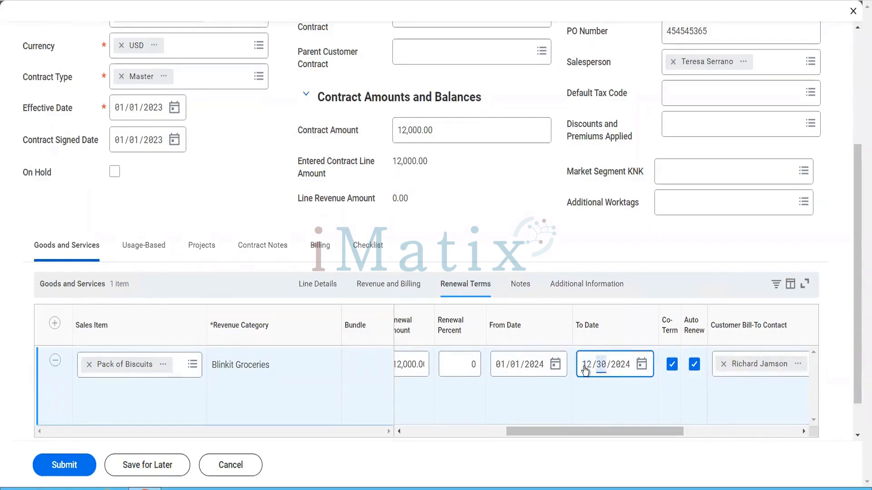
{"action": "type", "text": "31"}
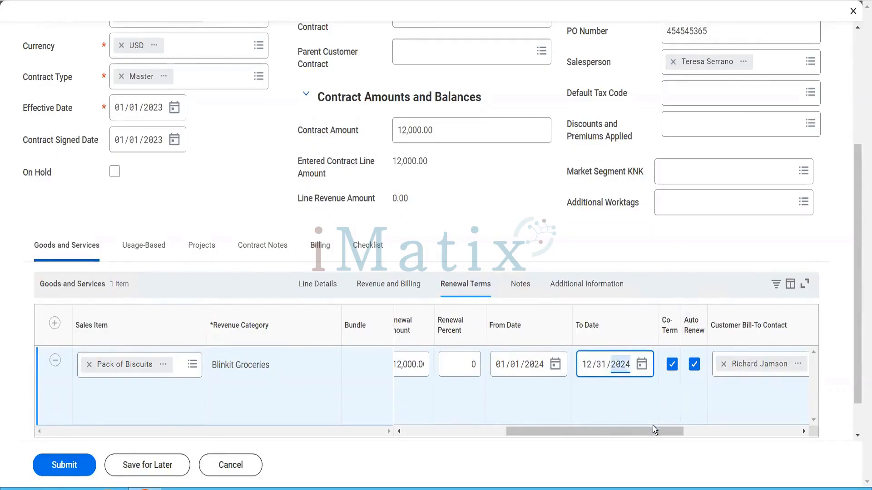
Review the Pack of Biscuits line's remaining renewal terms, line notes and additional information.
{"action": "left_click_drag", "start_coordinate": [650, 431], "coordinate": [696, 435]}
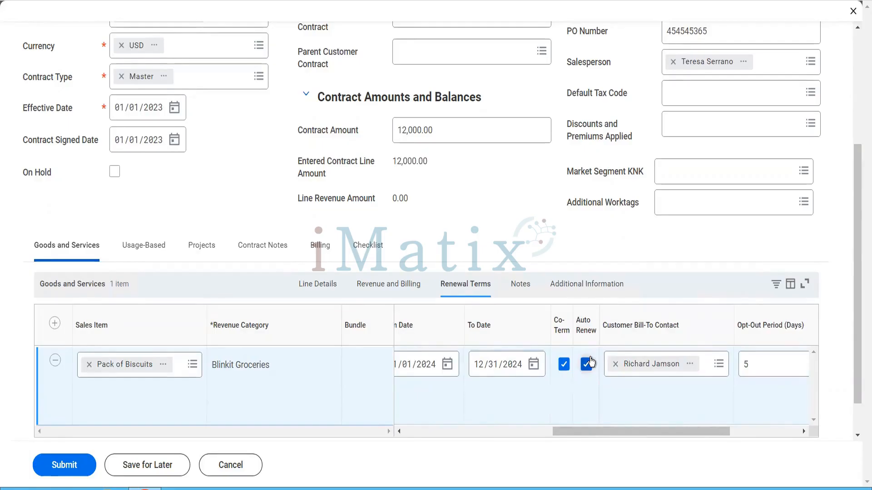
{"action": "left_click_drag", "start_coordinate": [630, 432], "coordinate": [679, 442]}
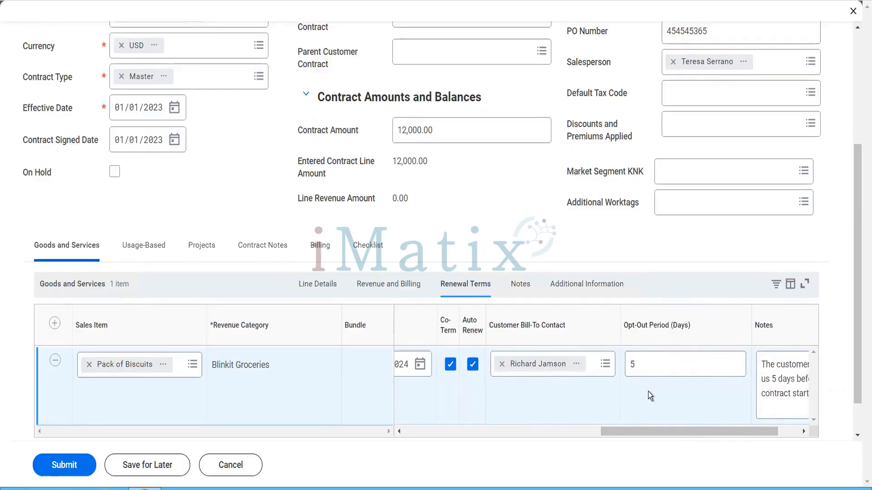
{"action": "left_click_drag", "start_coordinate": [688, 432], "coordinate": [739, 439]}
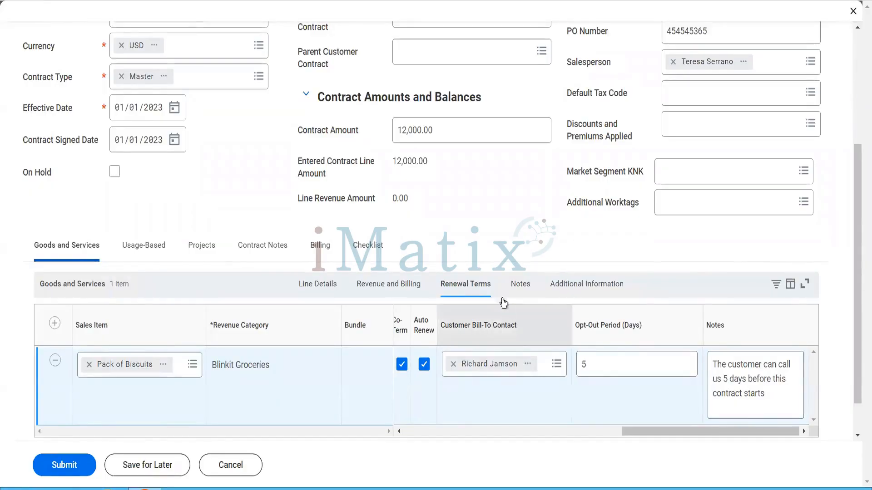
{"action": "left_click", "coordinate": [520, 284]}
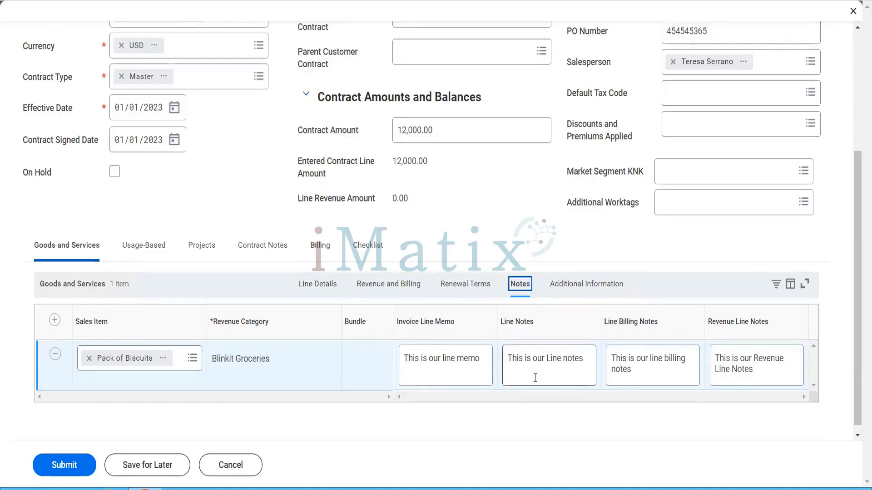
{"action": "left_click", "coordinate": [568, 292]}
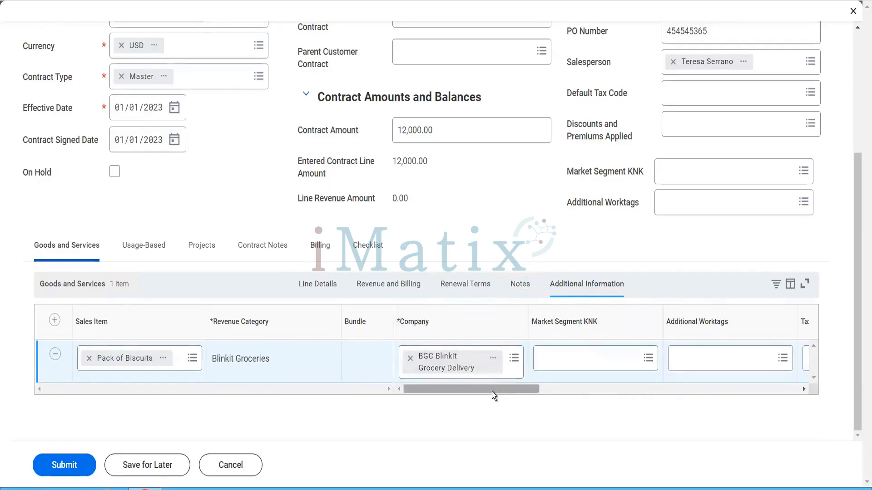
{"action": "left_click_drag", "start_coordinate": [492, 391], "coordinate": [655, 394]}
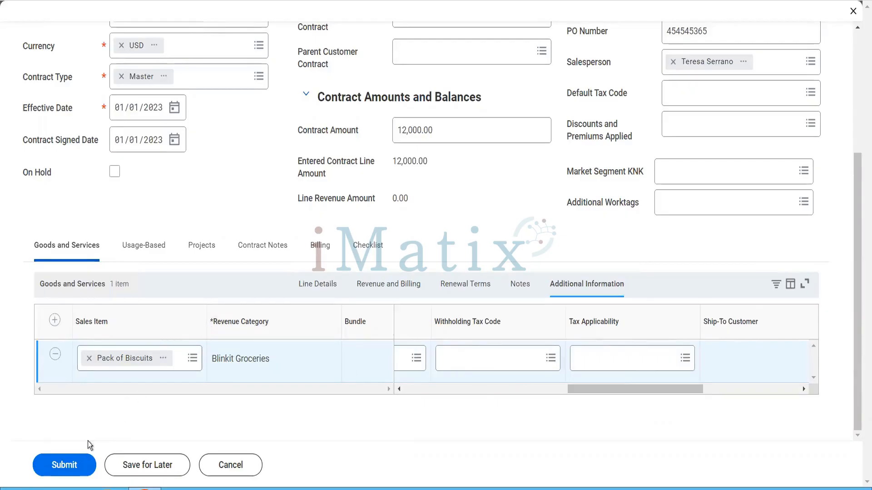
Try to submit the contract and read the details of the submission error.
{"action": "left_click", "coordinate": [76, 463]}
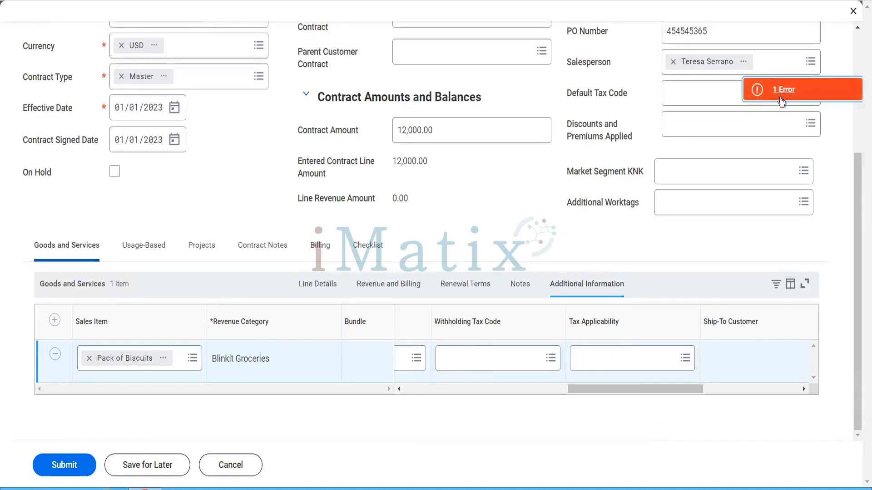
{"action": "left_click", "coordinate": [780, 97]}
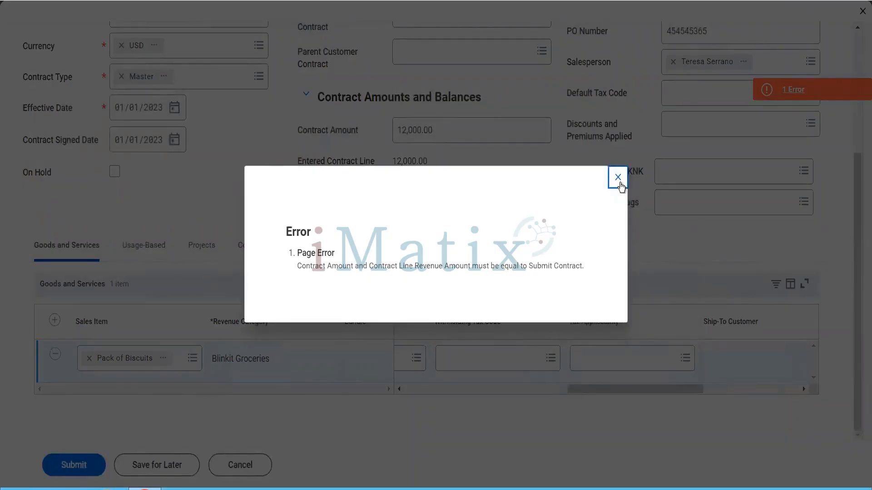
{"action": "left_click", "coordinate": [618, 177]}
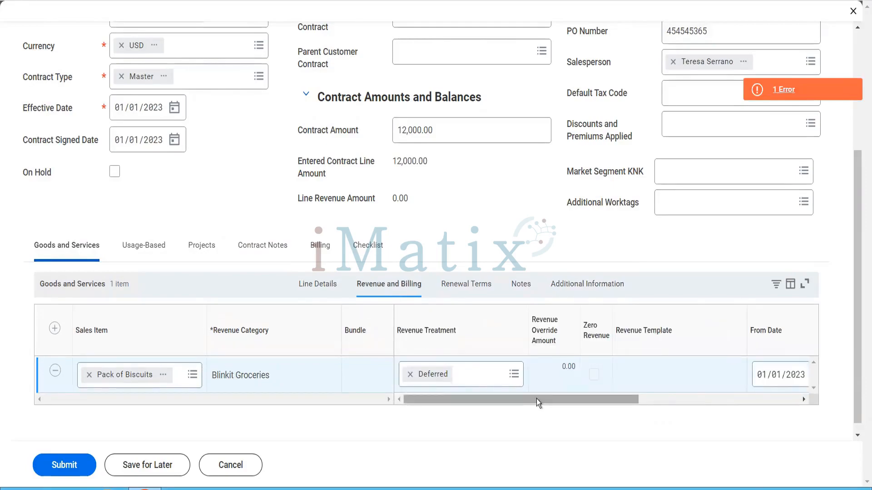
Set the list unit price of the Pack of Biscuits line to 12.
{"action": "left_click_drag", "start_coordinate": [535, 398], "coordinate": [474, 395]}
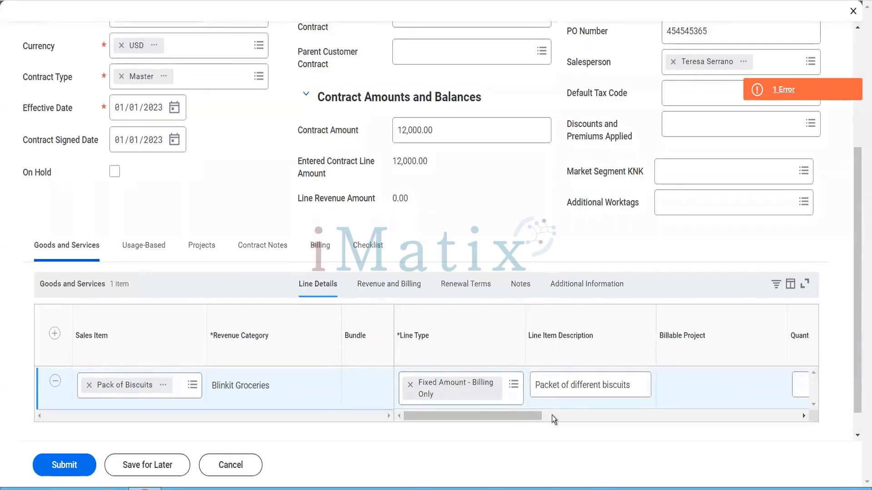
{"action": "left_click_drag", "start_coordinate": [525, 418], "coordinate": [783, 424]}
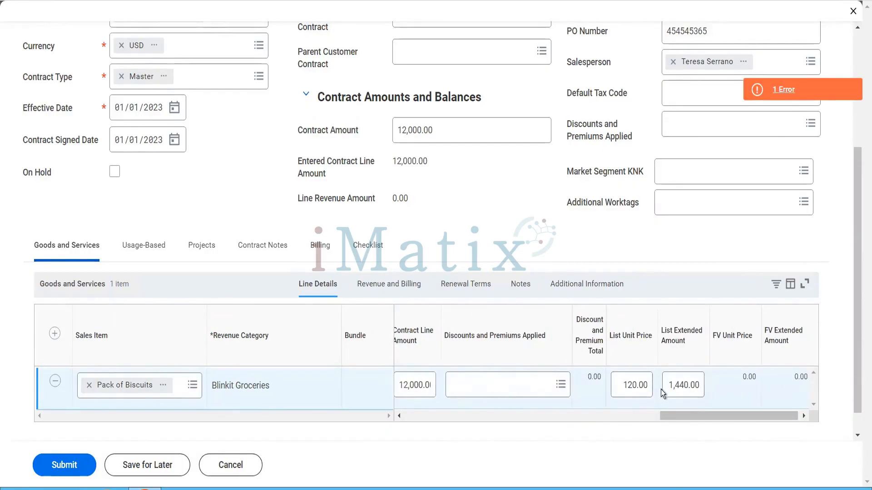
{"action": "left_click_drag", "start_coordinate": [626, 389], "coordinate": [684, 400]}
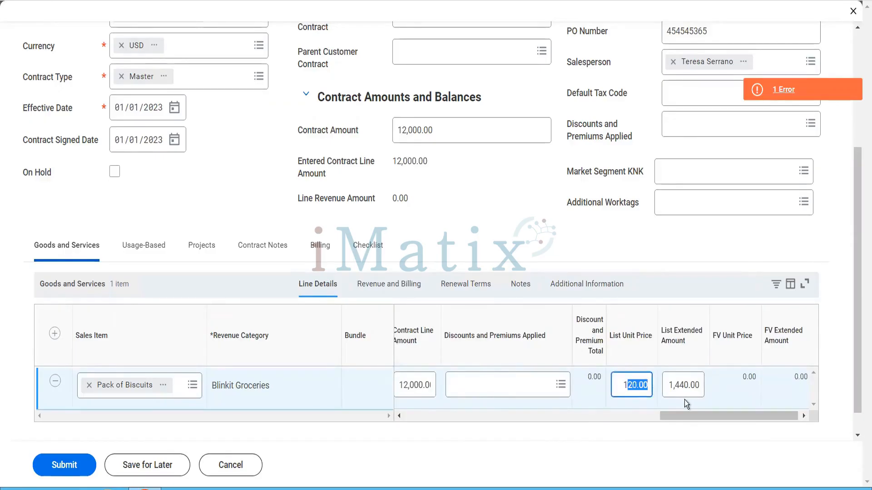
{"action": "key", "text": "BackSpace"}
{"action": "type", "text": "2"}
{"action": "key", "text": "Tab"}
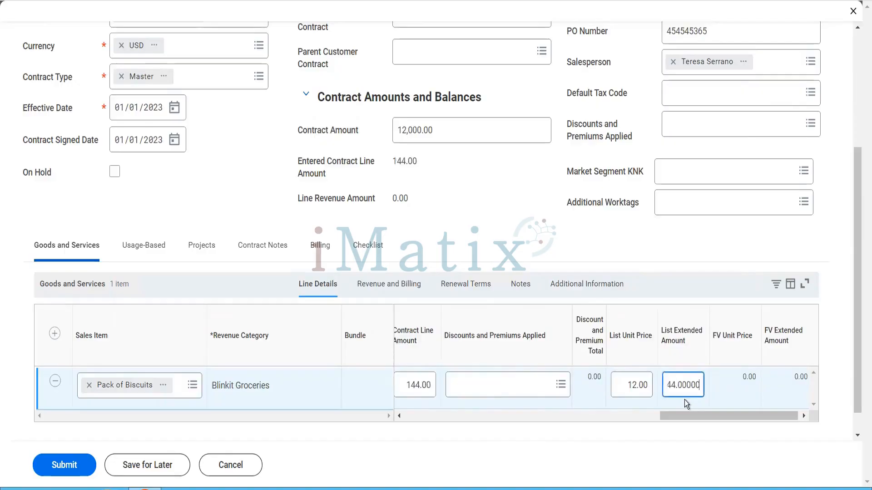
Set the list extended amount of the Pack of Biscuits line to 1000.
{"action": "left_click_drag", "start_coordinate": [699, 385], "coordinate": [612, 385]}
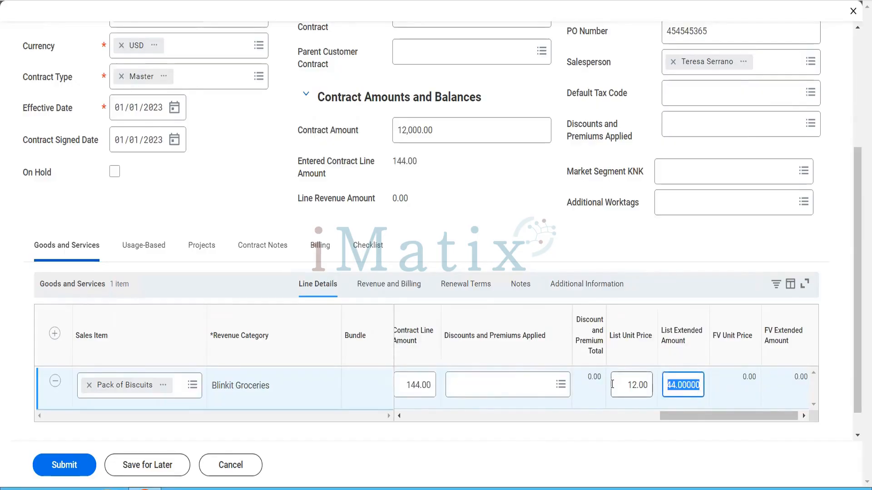
{"action": "key", "text": "BackSpace"}
{"action": "type", "text": "1000"}
{"action": "key", "text": "Tab"}
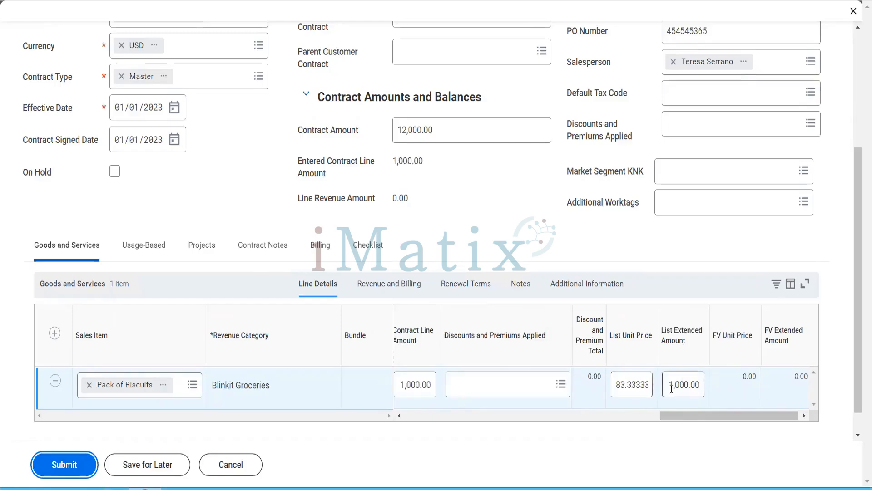
Set the Pack of Biscuits line's list extended amount to 12000 and its list unit price to 1000.
{"action": "left_click", "coordinate": [671, 389]}
{"action": "left_click_drag", "start_coordinate": [671, 389], "coordinate": [715, 397]}
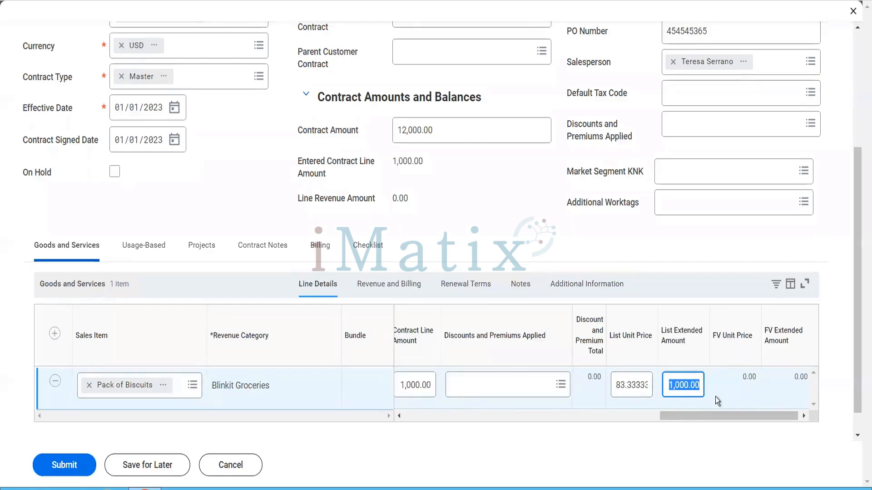
{"action": "type", "text": "12000"}
{"action": "key", "text": "Tab"}
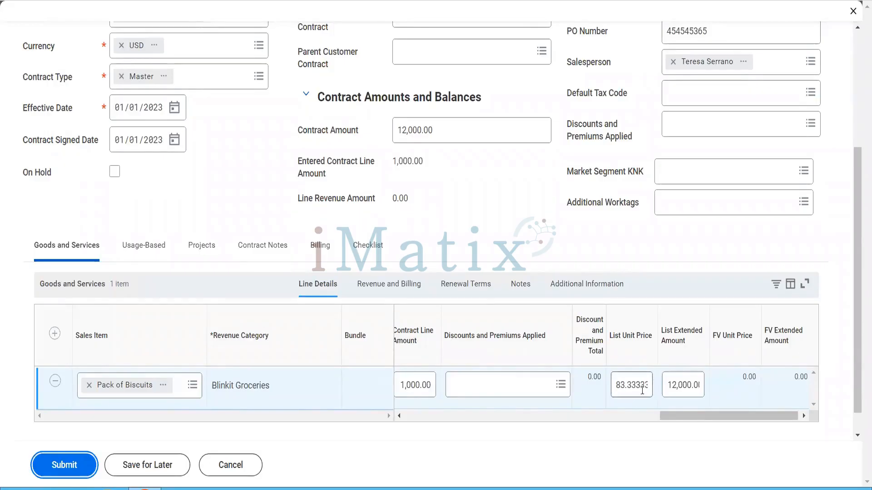
{"action": "left_click_drag", "start_coordinate": [642, 390], "coordinate": [655, 396]}
{"action": "type", "text": "1000"}
{"action": "key", "text": "Tab"}
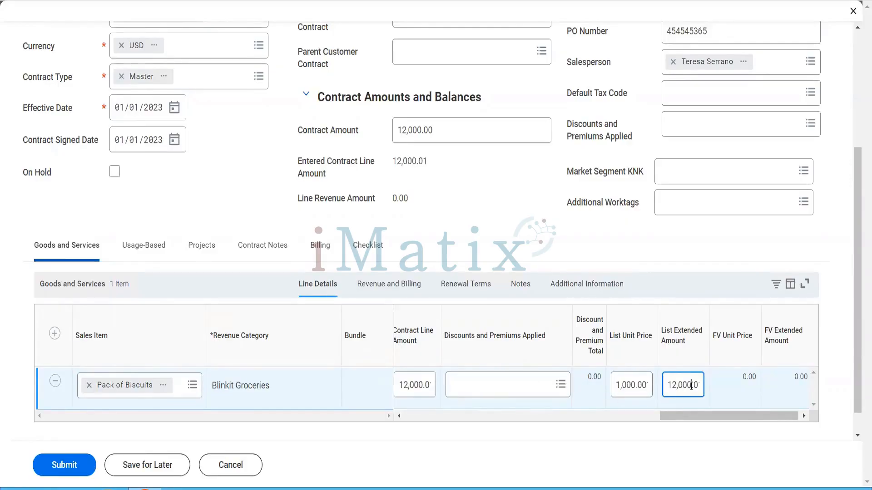
Correct the cents in the Pack of Biscuits line's list extended amount so that it is exactly 12,000.00.
{"action": "key", "text": "Right"}
{"action": "key", "text": "Right"}
{"action": "key", "text": "BackSpace"}
{"action": "type", "text": "0"}
{"action": "key", "text": "Return"}
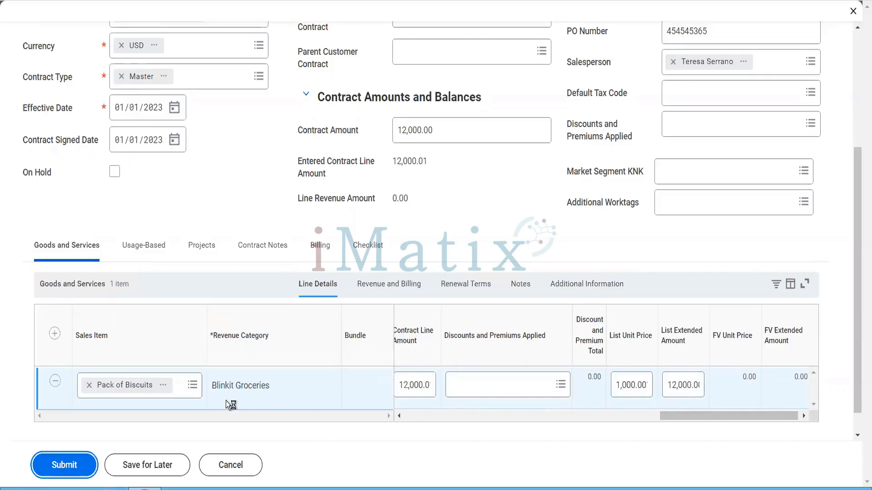
{"action": "left_click", "coordinate": [686, 385]}
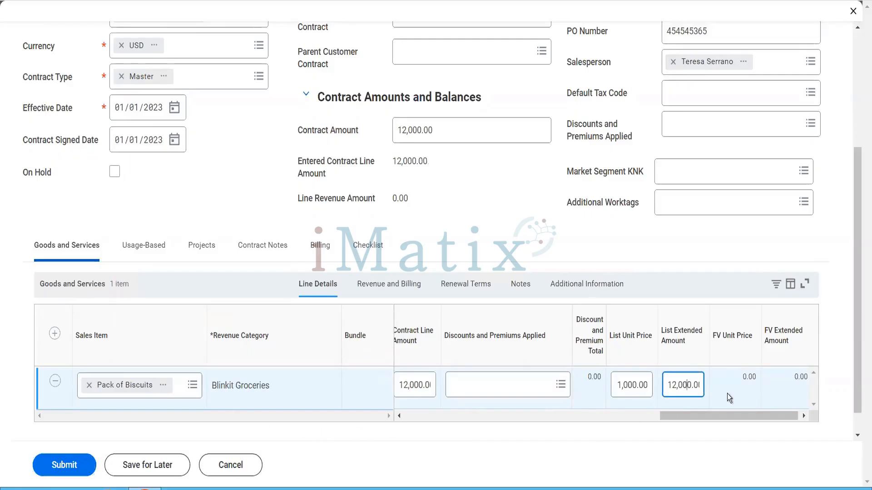
{"action": "key", "text": "shift+End"}
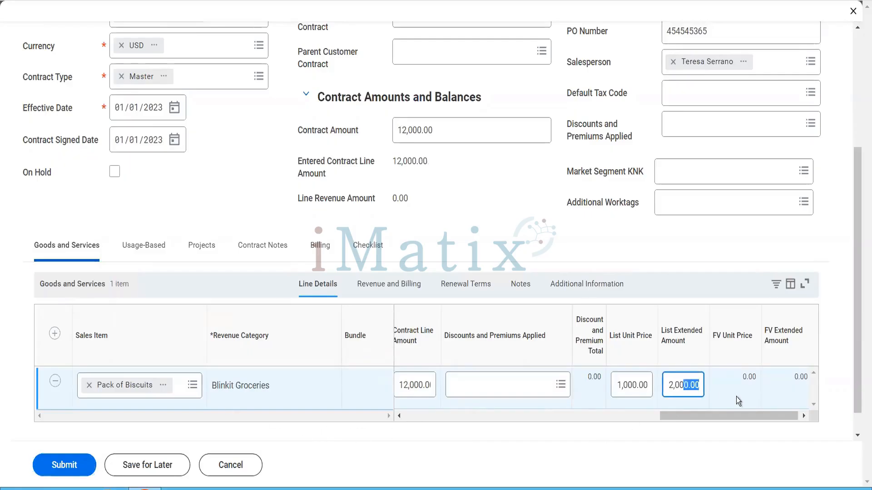
Try to submit the corrected contract again and check the page error details.
{"action": "left_click", "coordinate": [75, 462]}
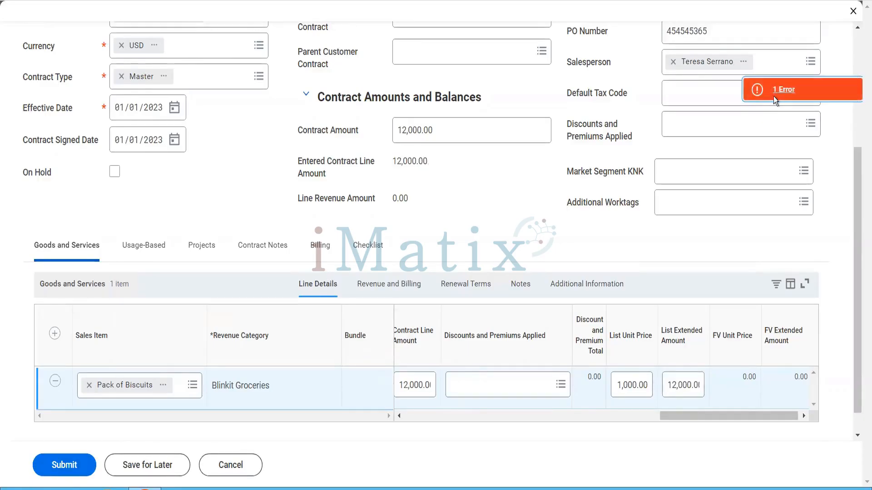
{"action": "left_click", "coordinate": [773, 96]}
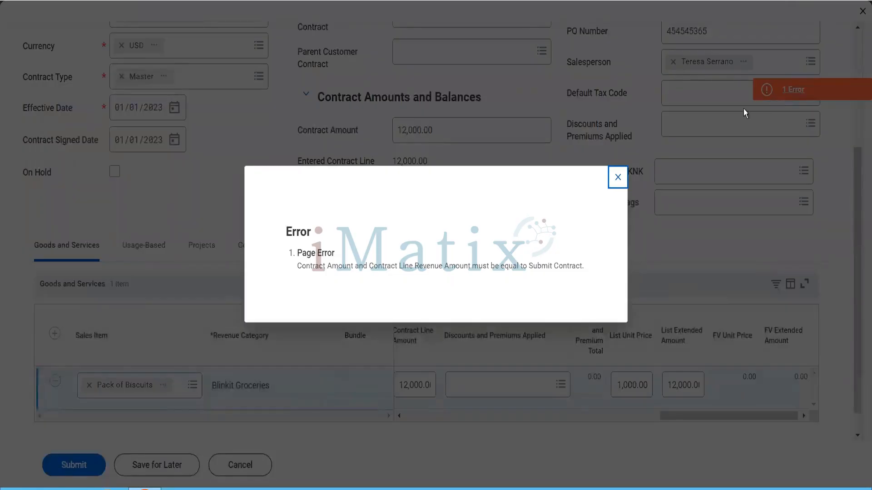
{"action": "left_click", "coordinate": [617, 178]}
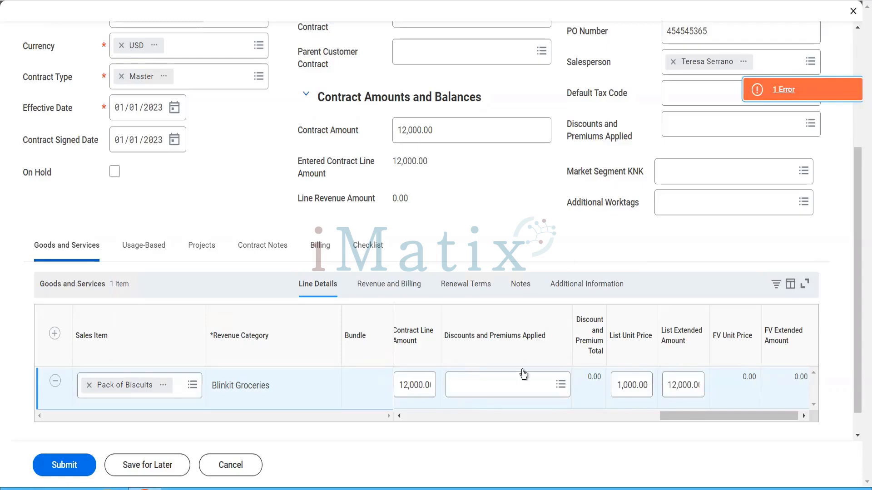
Recheck the Pack of Biscuits line's quantity, unit of measure, unit price, contract line amount and list amounts.
{"action": "left_click", "coordinate": [450, 414]}
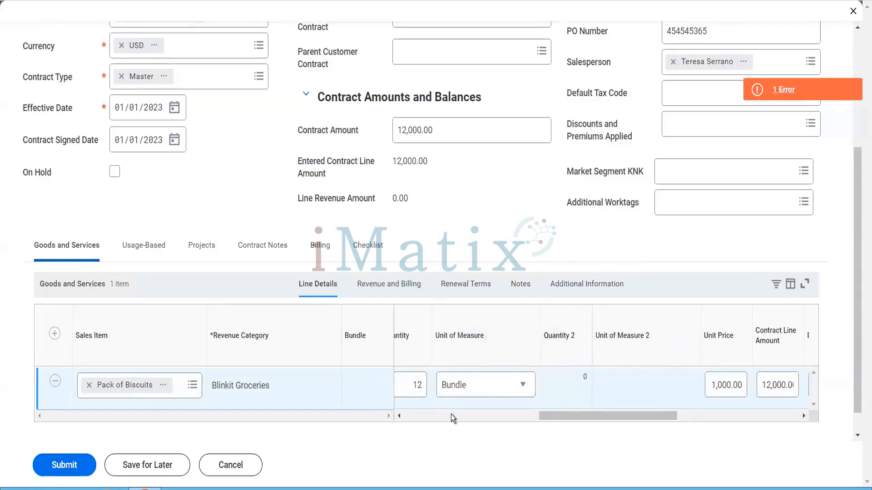
{"action": "left_click", "coordinate": [451, 414]}
{"action": "left_click_drag", "start_coordinate": [451, 414], "coordinate": [696, 420]}
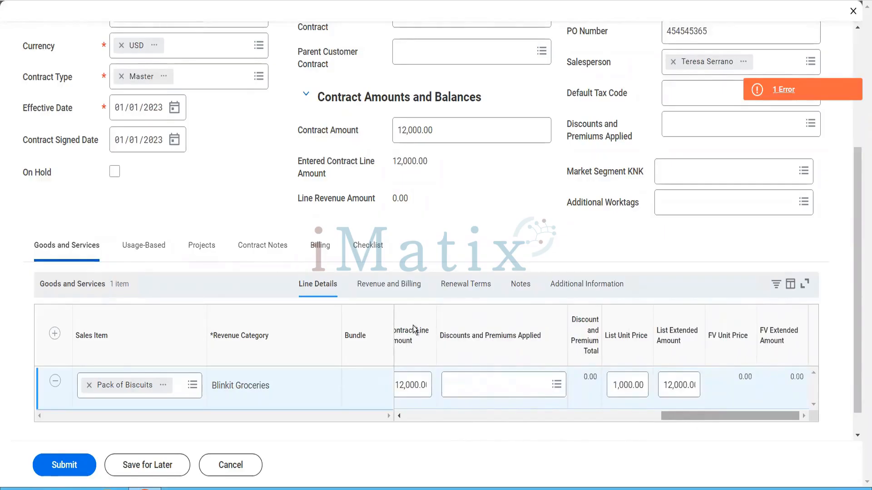
Change the Pack of Biscuits line's revenue treatment to Accrued in its revenue and billing details.
{"action": "left_click", "coordinate": [399, 294]}
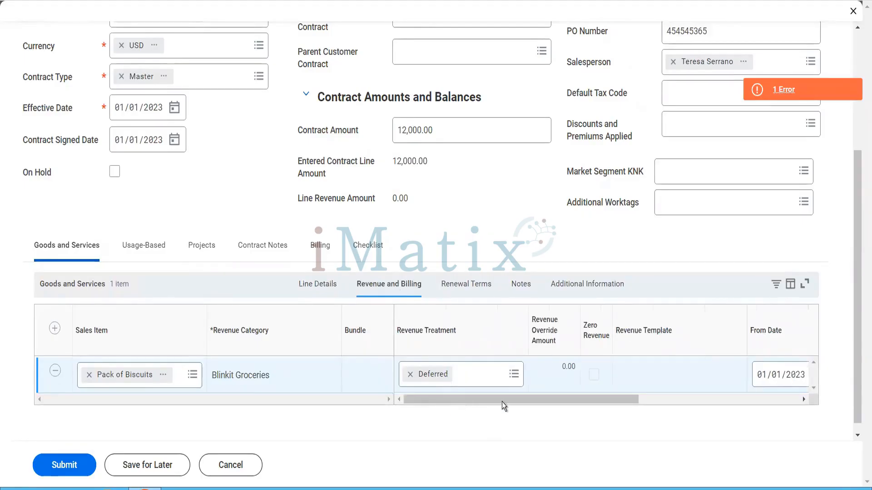
{"action": "left_click_drag", "start_coordinate": [502, 400], "coordinate": [511, 419]}
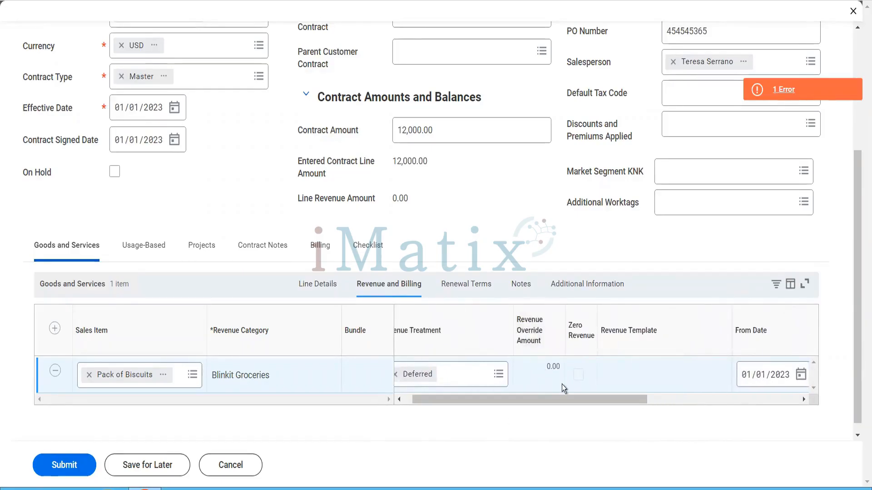
{"action": "left_click_drag", "start_coordinate": [433, 405], "coordinate": [402, 406]}
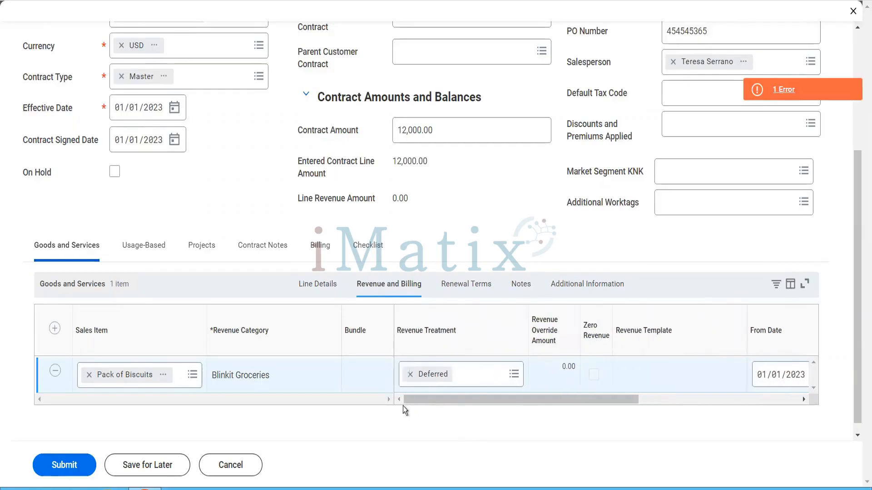
{"action": "left_click", "coordinate": [477, 379]}
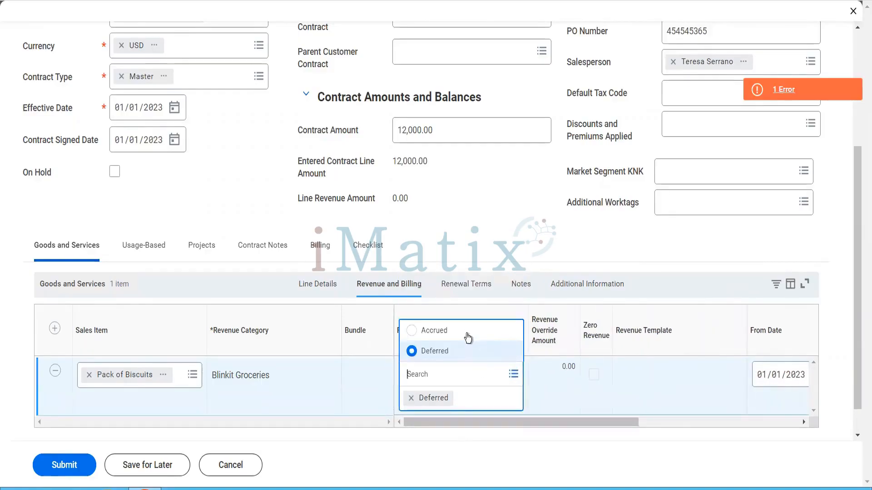
{"action": "left_click", "coordinate": [467, 331]}
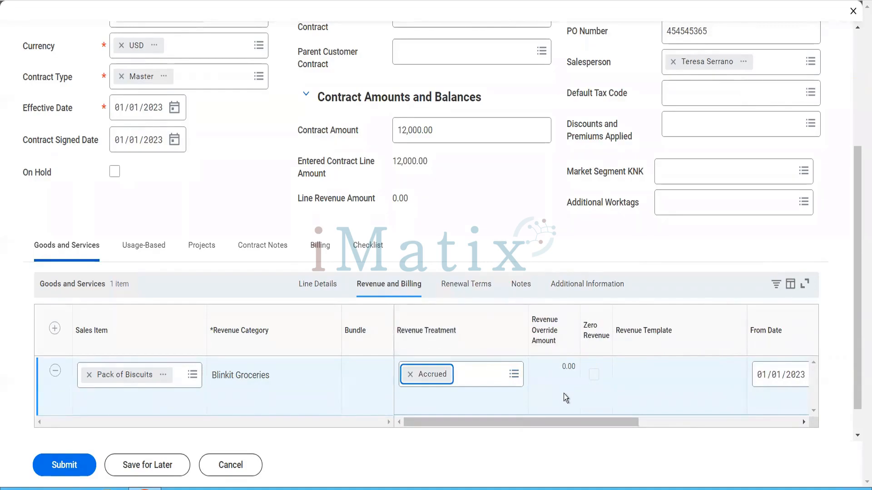
Try to submit the contract with the accrued revenue treatment and check the page error details.
{"action": "left_click", "coordinate": [67, 473]}
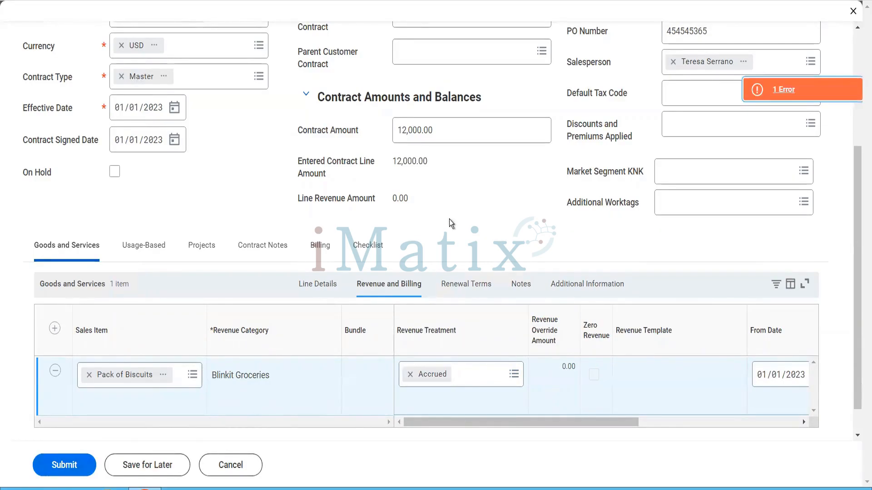
{"action": "left_click", "coordinate": [799, 96]}
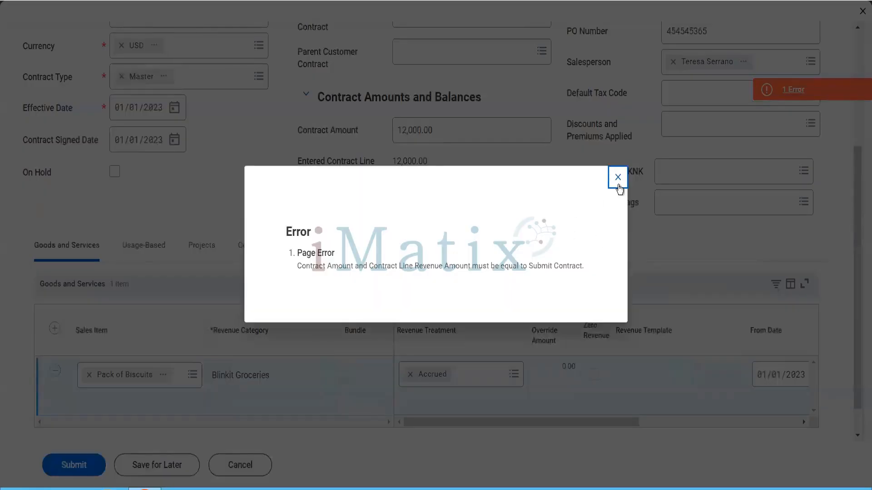
{"action": "left_click", "coordinate": [617, 178]}
Open the contract's company, BGC Blinkit Grocery Delivery, in a separate browser tab.
{"action": "scroll", "coordinate": [618, 185], "scroll_direction": "up", "scroll_amount": 4}
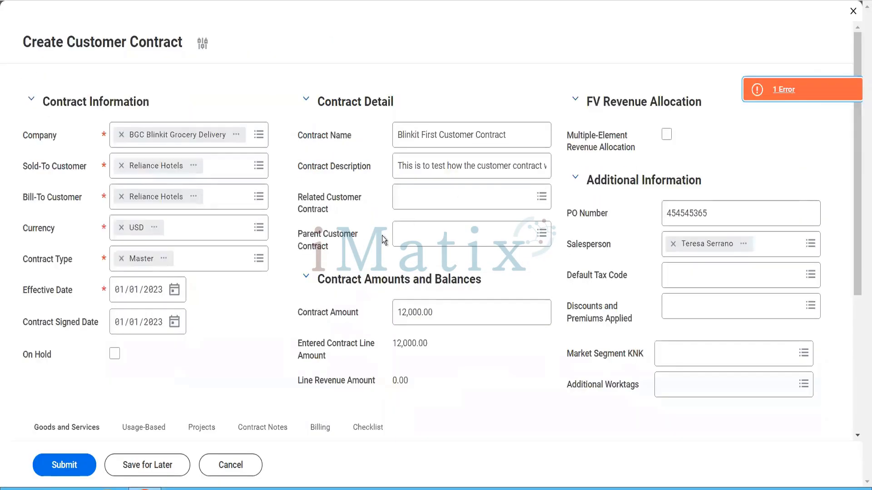
{"action": "left_click", "coordinate": [237, 137]}
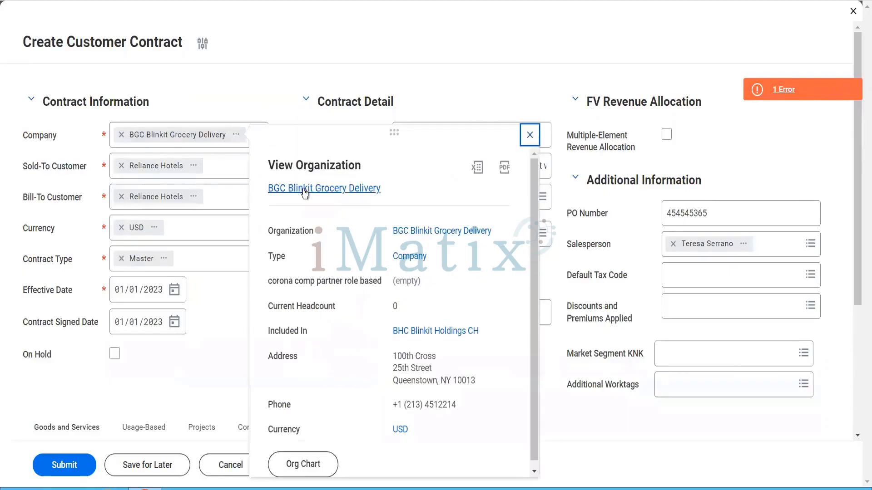
{"action": "right_click", "coordinate": [317, 205]}
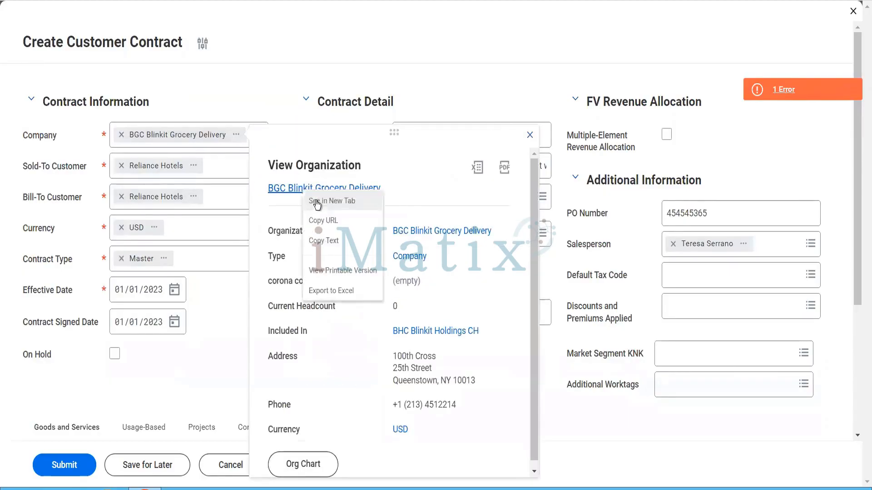
{"action": "left_click", "coordinate": [316, 201]}
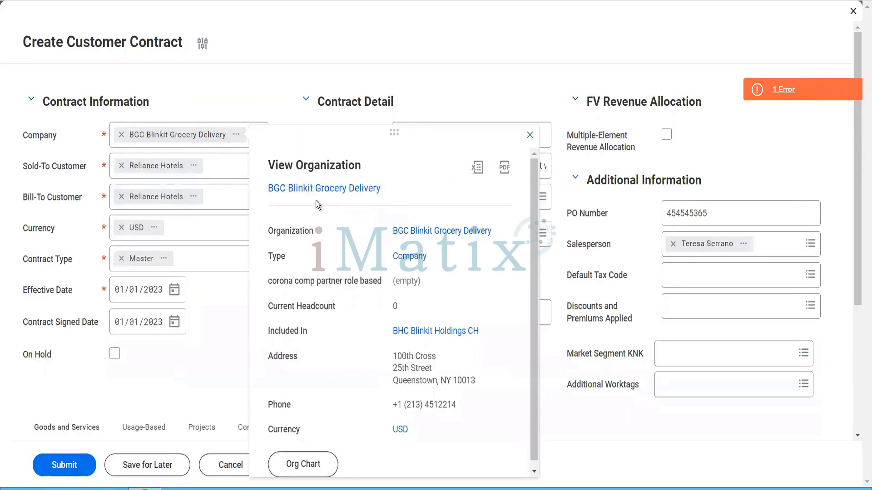
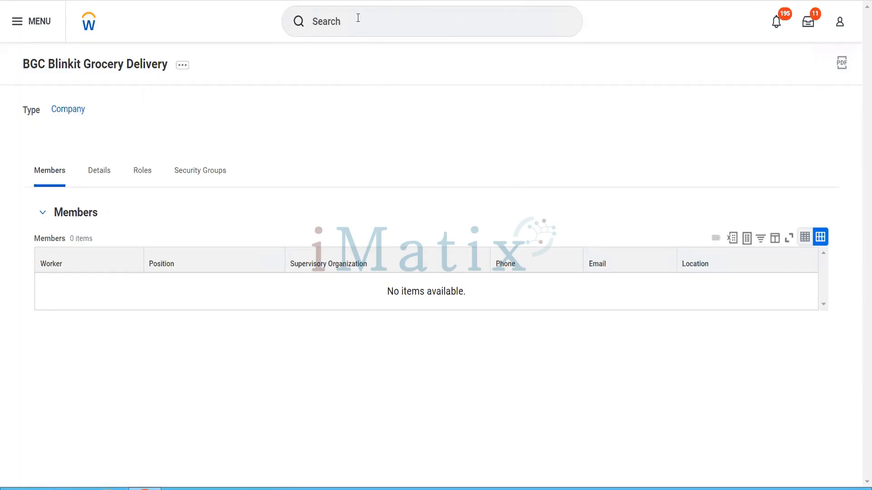
Find the Maintain Custom Validations report and check the validations for Customer Contract and Customer Contract Amendment.
{"action": "left_click", "coordinate": [357, 17]}
{"action": "type", "text": "m"}
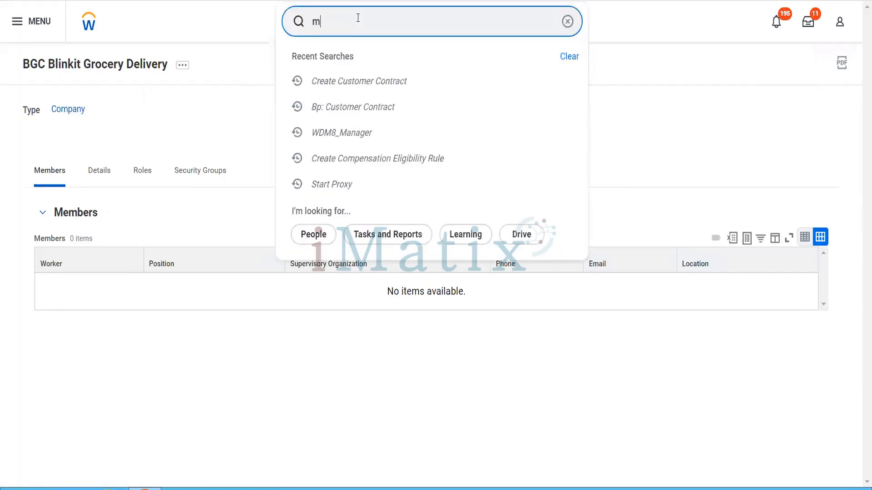
{"action": "key", "text": "BackSpace"}
{"action": "type", "text": "main cust valida"}
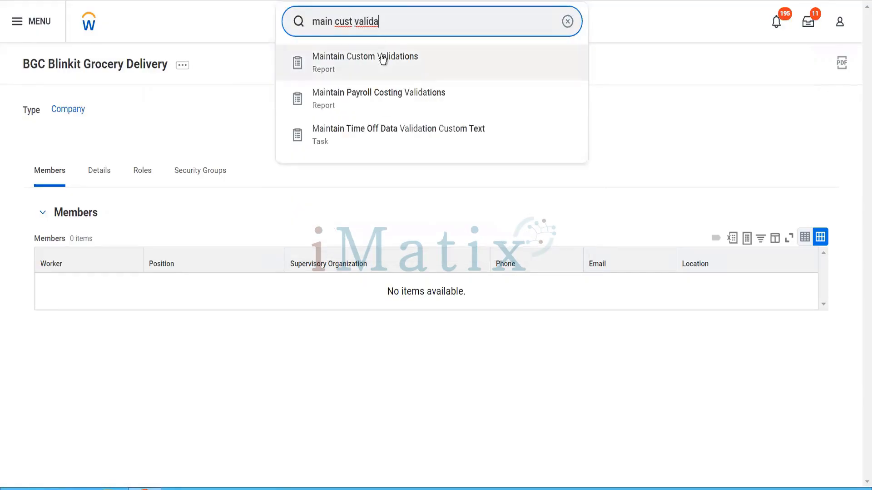
{"action": "left_click", "coordinate": [380, 56]}
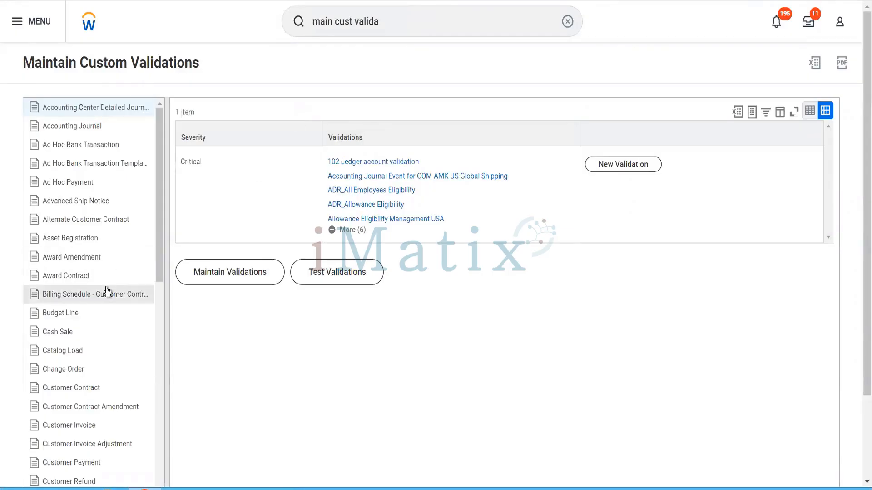
{"action": "left_click", "coordinate": [84, 389]}
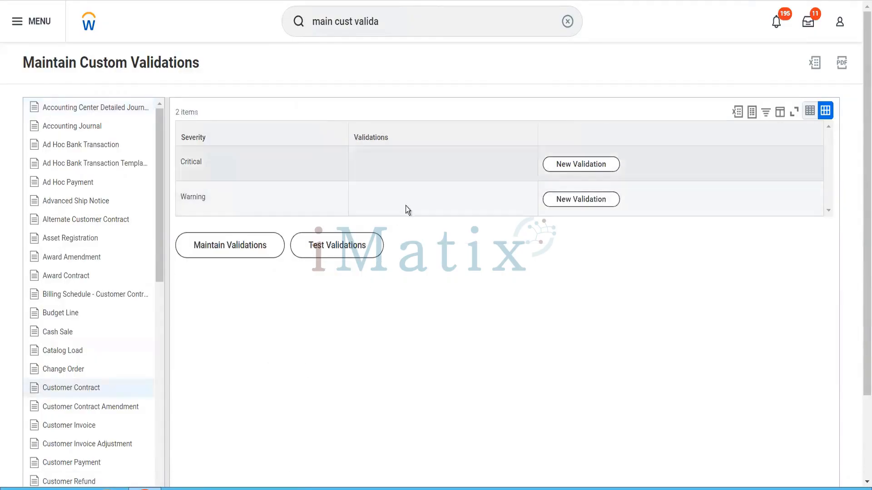
{"action": "left_click", "coordinate": [104, 414]}
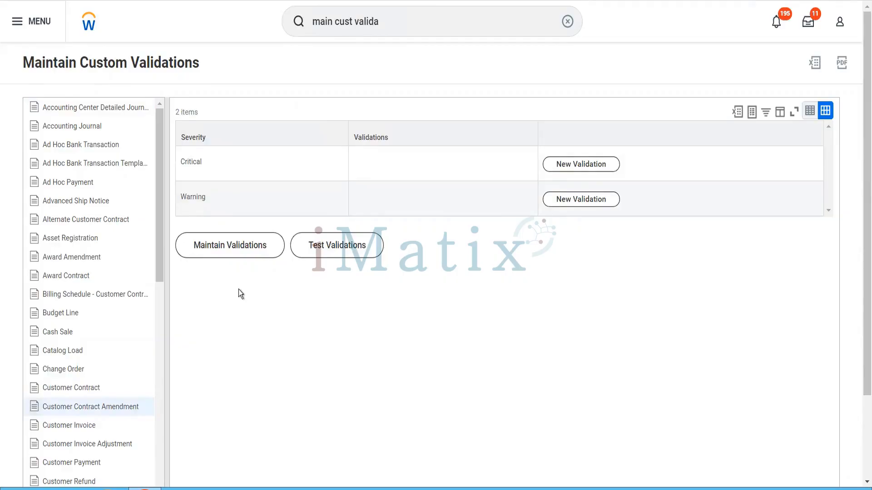
Search for "contr type", open the Customer Contract Types report and look through the listed contract types.
{"action": "left_click", "coordinate": [387, 26]}
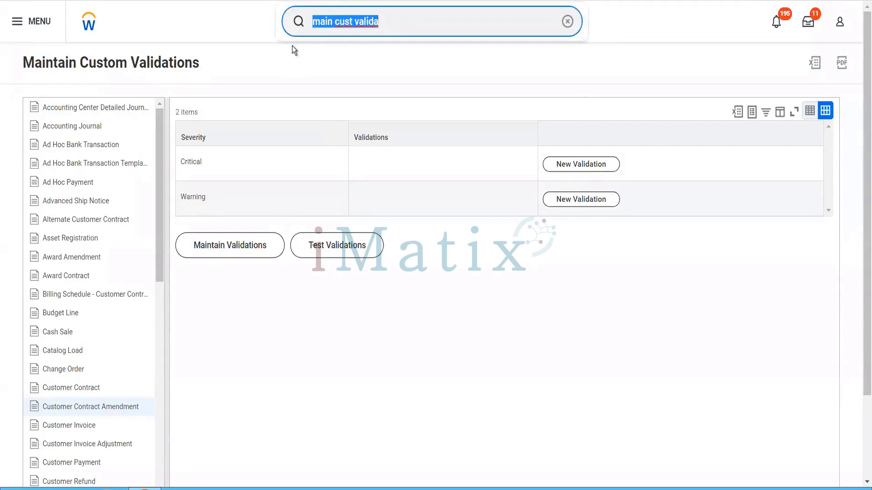
{"action": "key", "text": "BackSpace"}
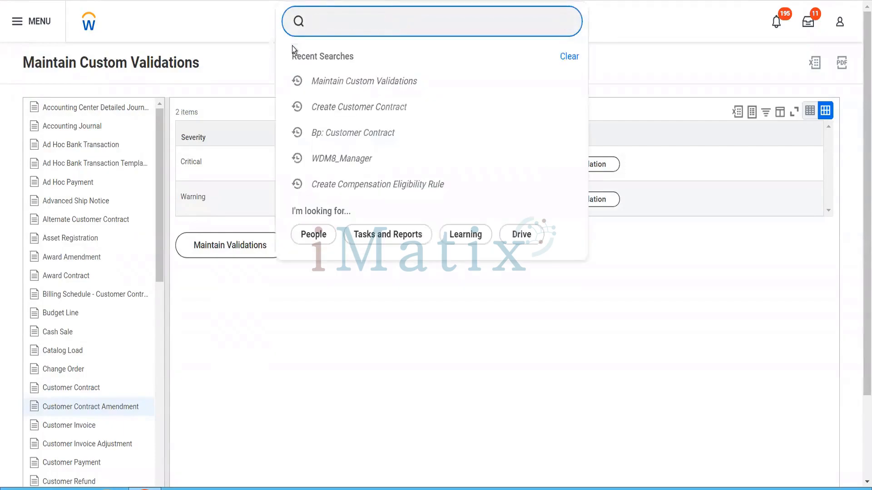
{"action": "type", "text": "contr ty"}
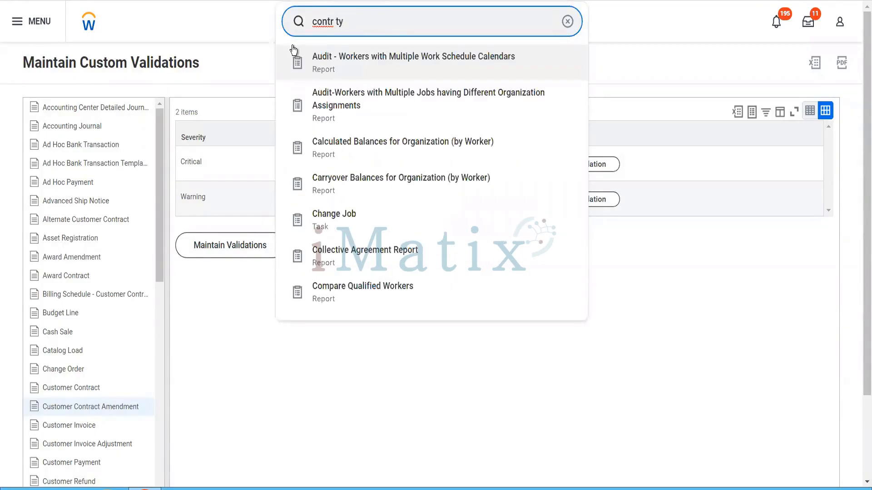
{"action": "type", "text": "pe"}
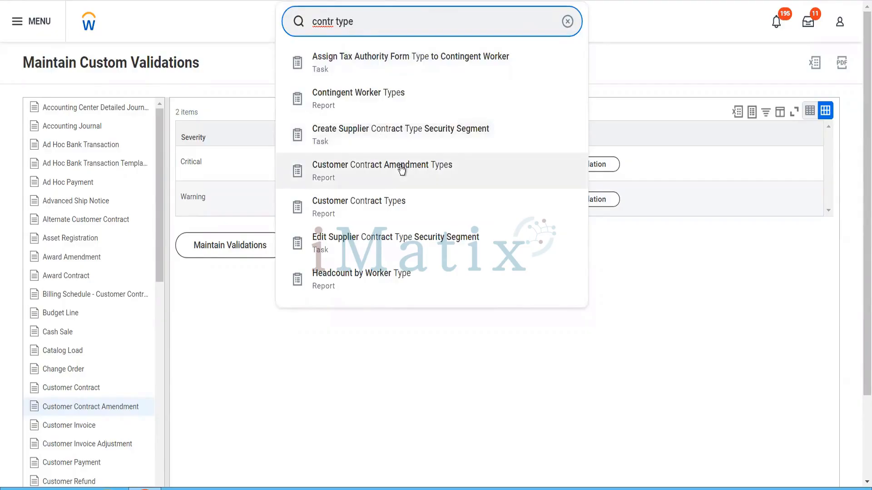
{"action": "left_click", "coordinate": [390, 198]}
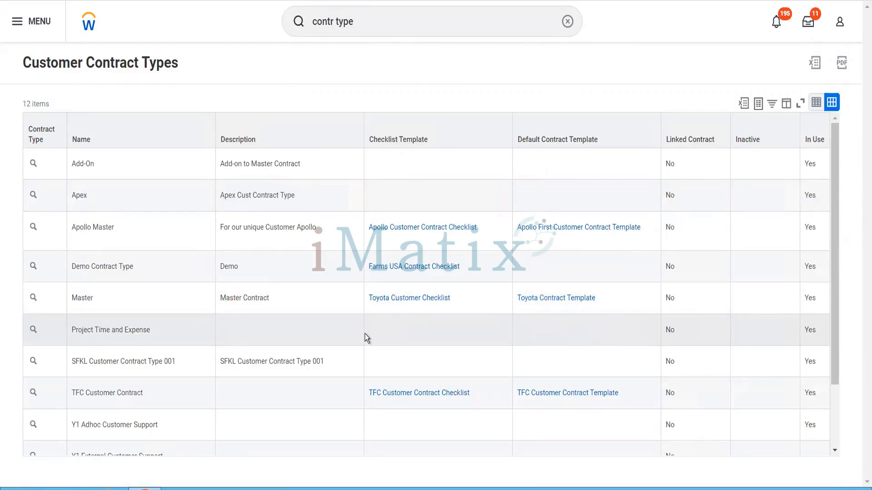
{"action": "scroll", "coordinate": [364, 334], "scroll_direction": "down", "scroll_amount": 2}
{"action": "scroll", "coordinate": [364, 334], "scroll_direction": "up", "scroll_amount": 2}
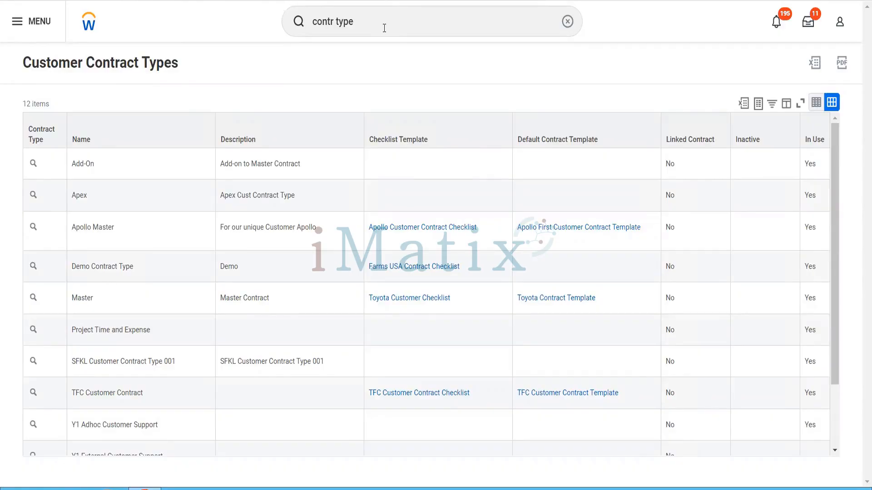
Search for "customer contract" and look through the suggested reports.
{"action": "left_click_drag", "start_coordinate": [379, 27], "coordinate": [301, 22]}
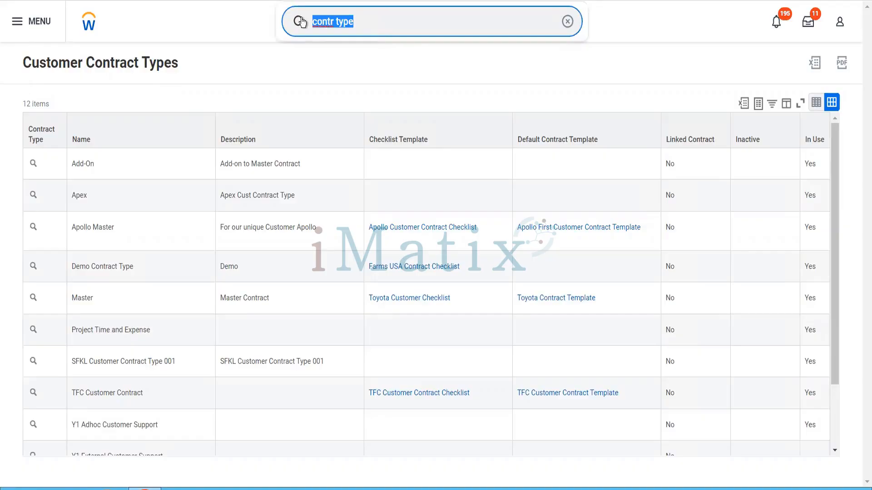
{"action": "type", "text": "customer"}
{"action": "type", "text": "ract"}
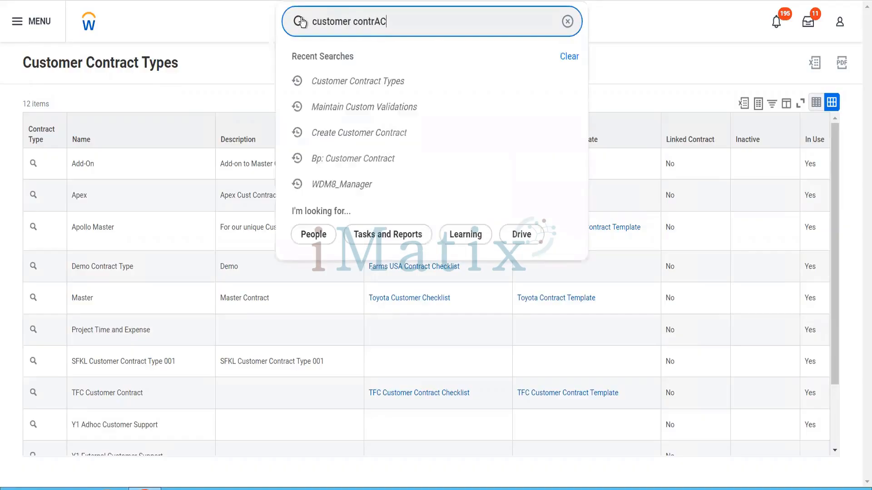
{"action": "key", "text": "BackSpace"}
{"action": "key", "text": "BackSpace"}
{"action": "key", "text": "BackSpace"}
{"action": "key", "text": "BackSpace"}
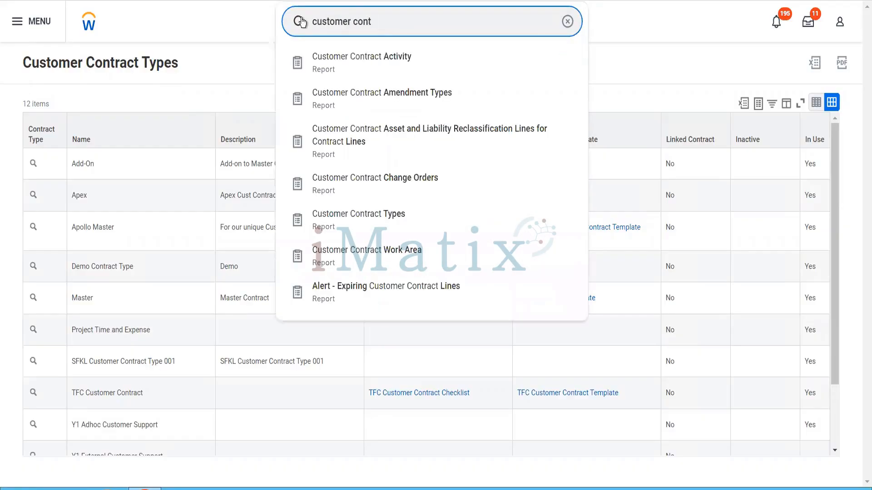
{"action": "type", "text": "ract"}
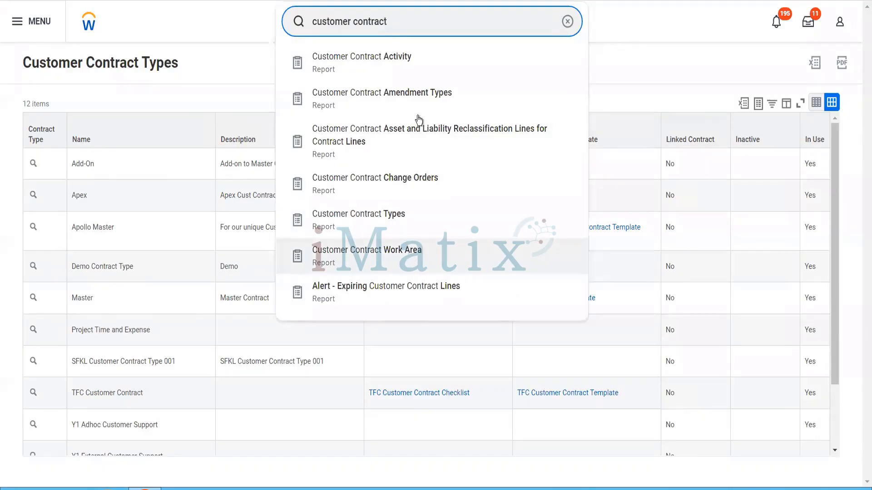
Search for "Bp: customer contract" to list the customer contract business process definitions.
{"action": "triple_click", "coordinate": [385, 24]}
{"action": "type", "text": "B"}
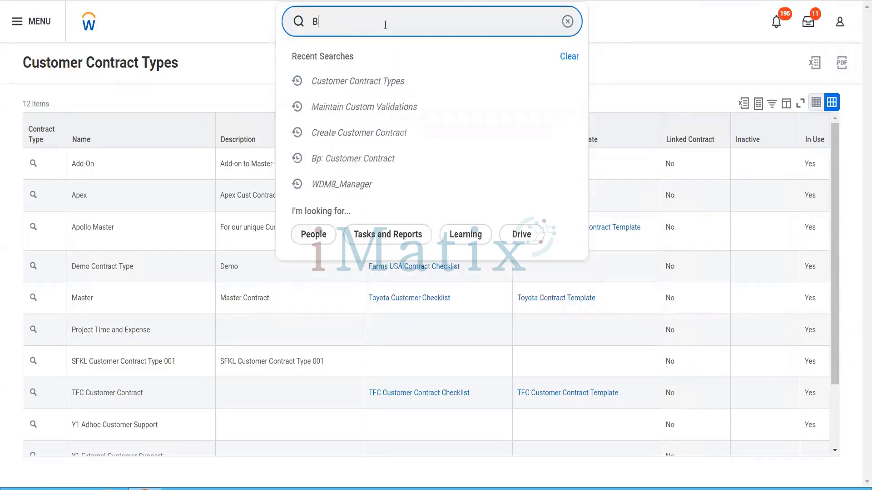
{"action": "type", "text": "p: customer cotract"}
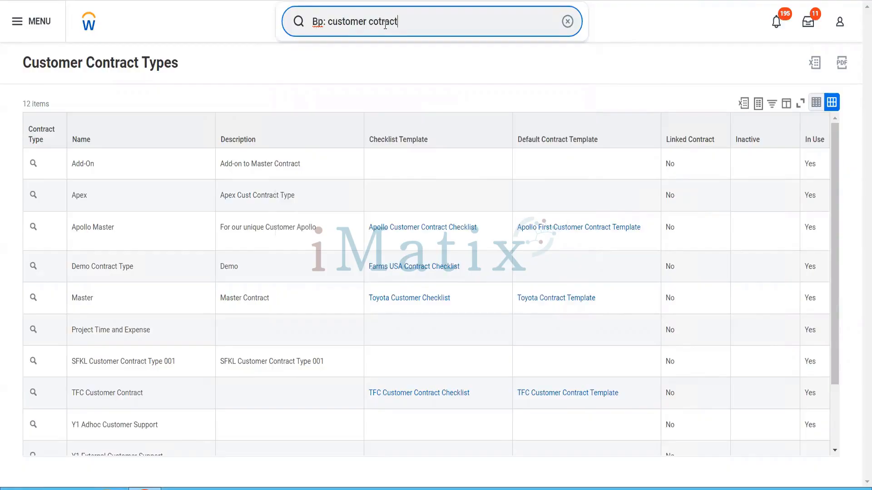
{"action": "key", "text": "Return"}
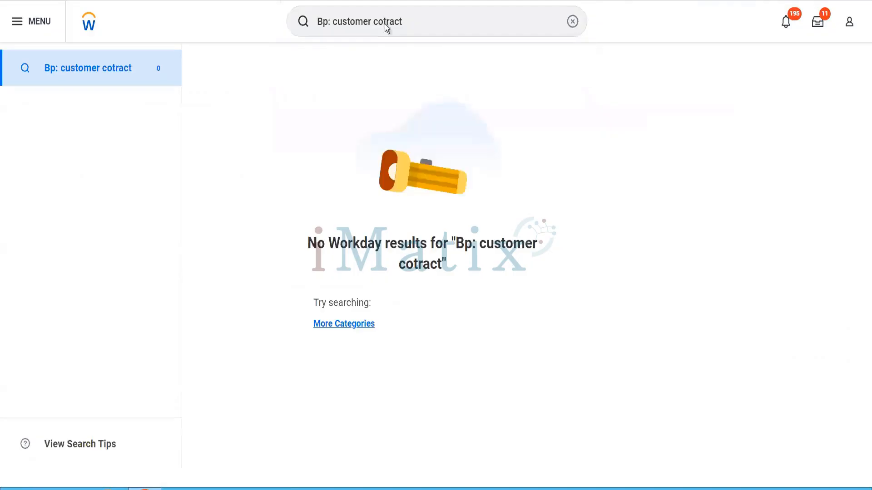
{"action": "left_click", "coordinate": [384, 10]}
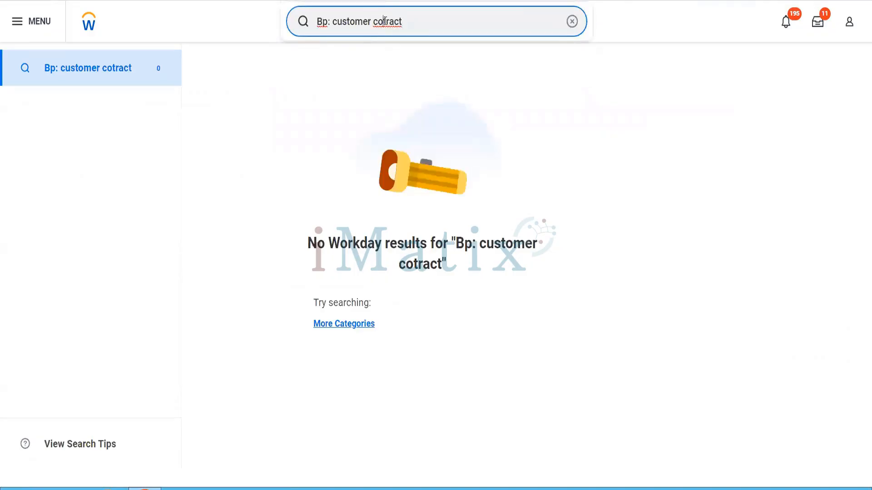
{"action": "left_click", "coordinate": [384, 21]}
{"action": "type", "text": "n"}
{"action": "key", "text": "Return"}
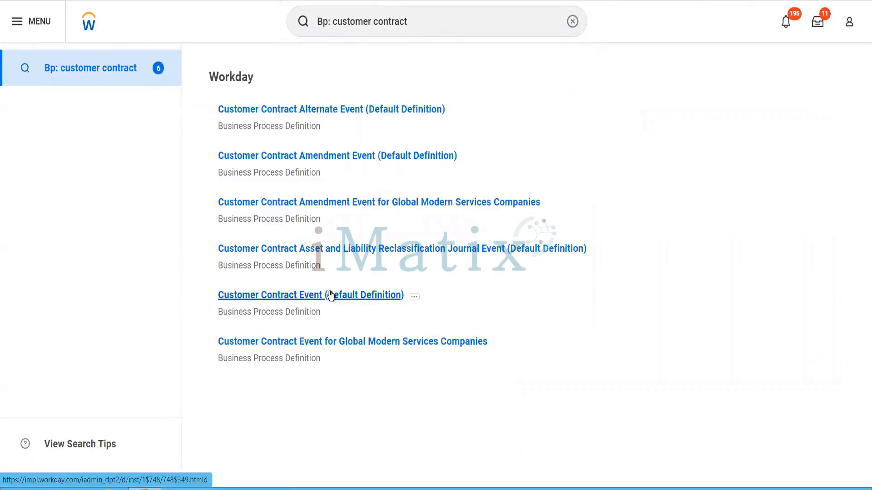
Open the Customer Contract Event (Default Definition) business process definition and look at its related actions.
{"action": "left_click", "coordinate": [411, 294]}
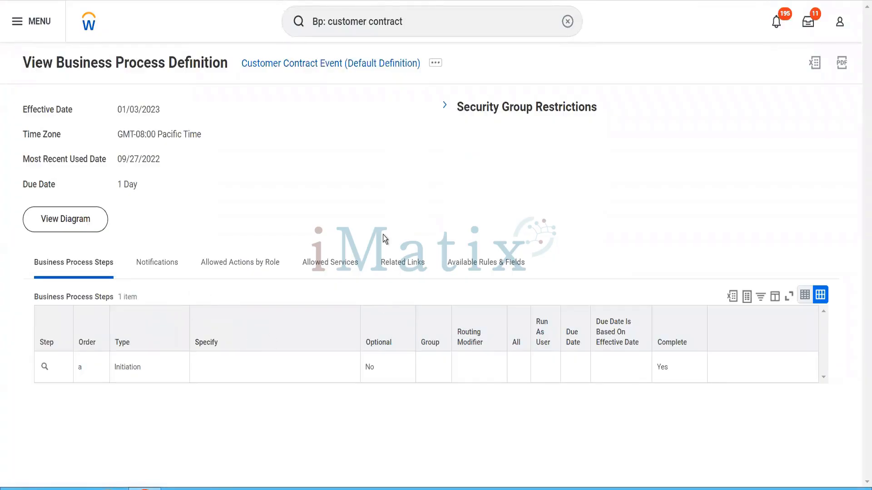
{"action": "left_click", "coordinate": [435, 64]}
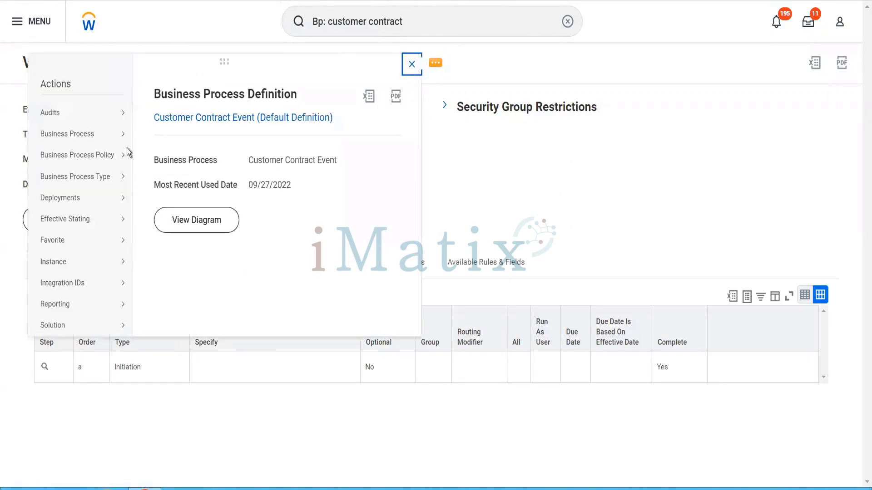
{"action": "left_click", "coordinate": [144, 155]}
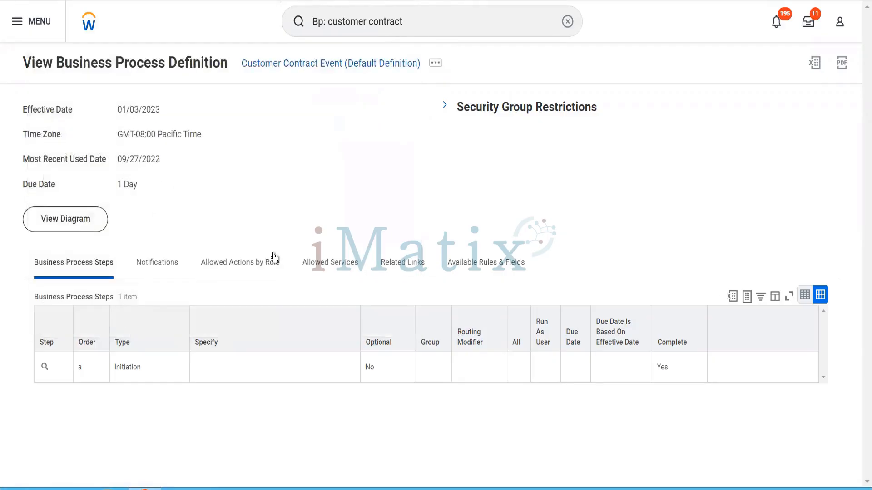
Open the business process security policy for Customer Contract Event and read the details of its page error.
{"action": "scroll", "coordinate": [370, 225], "scroll_direction": "down", "scroll_amount": 2}
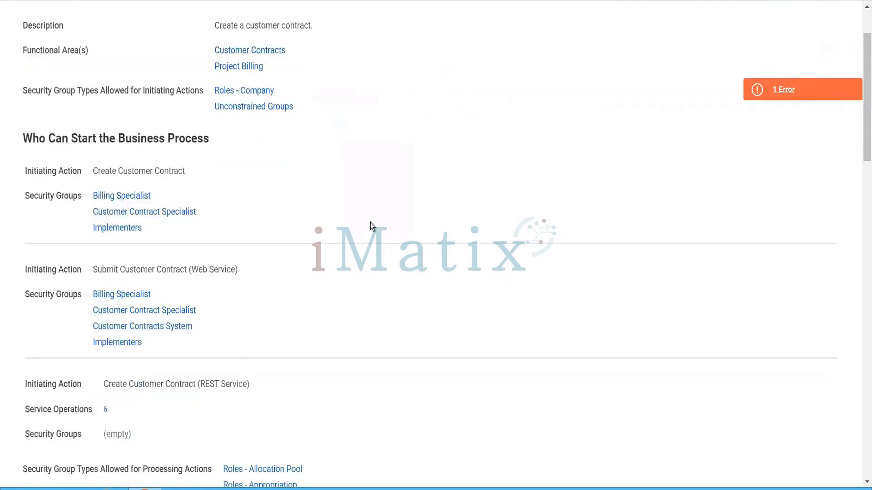
{"action": "left_click", "coordinate": [777, 89]}
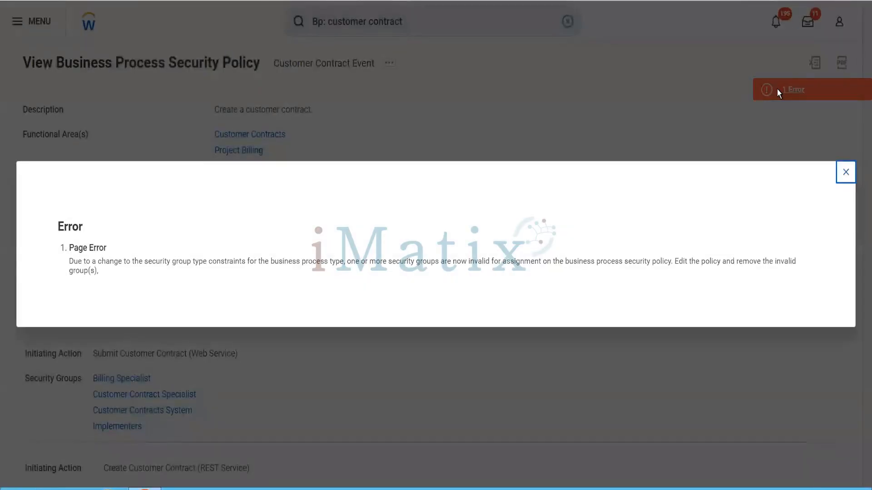
{"action": "left_click", "coordinate": [844, 175]}
Examine the security groups allowed for each initiating action, action step and process action, plus the policy restrictions, in the Customer Contract Event policy.
{"action": "scroll", "coordinate": [556, 259], "scroll_direction": "down", "scroll_amount": 4}
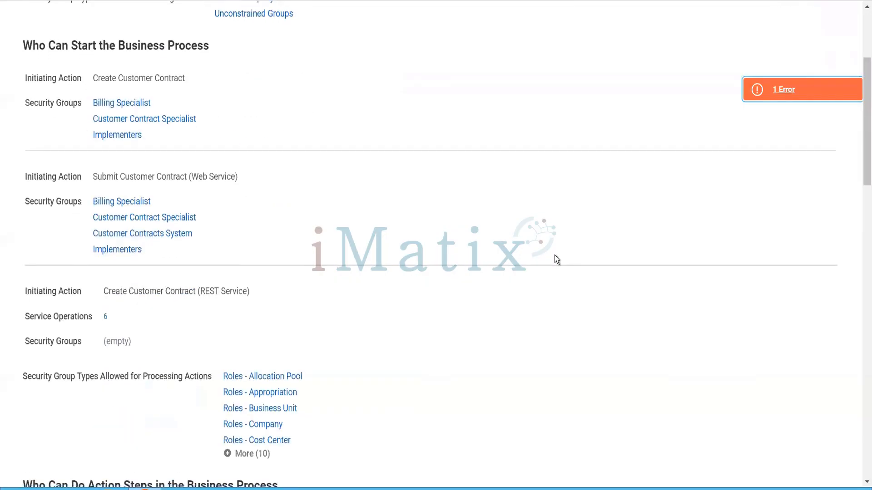
{"action": "scroll", "coordinate": [555, 258], "scroll_direction": "down", "scroll_amount": 8}
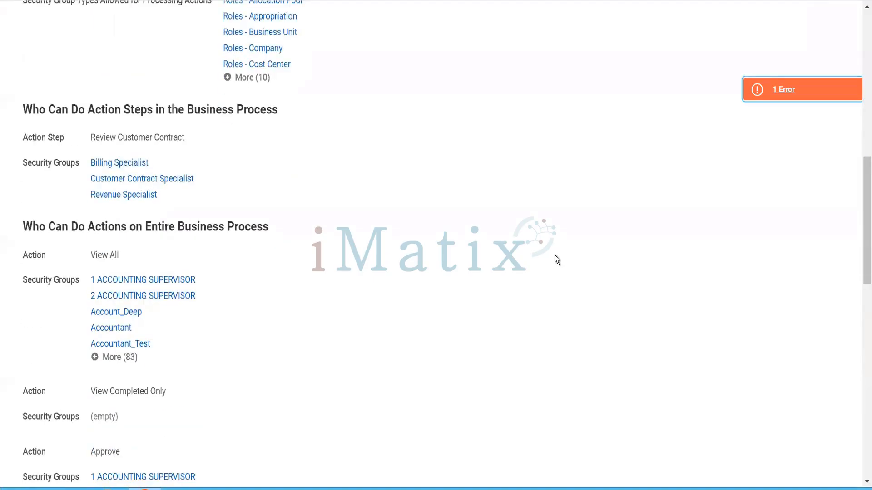
{"action": "scroll", "coordinate": [557, 260], "scroll_direction": "down", "scroll_amount": 6}
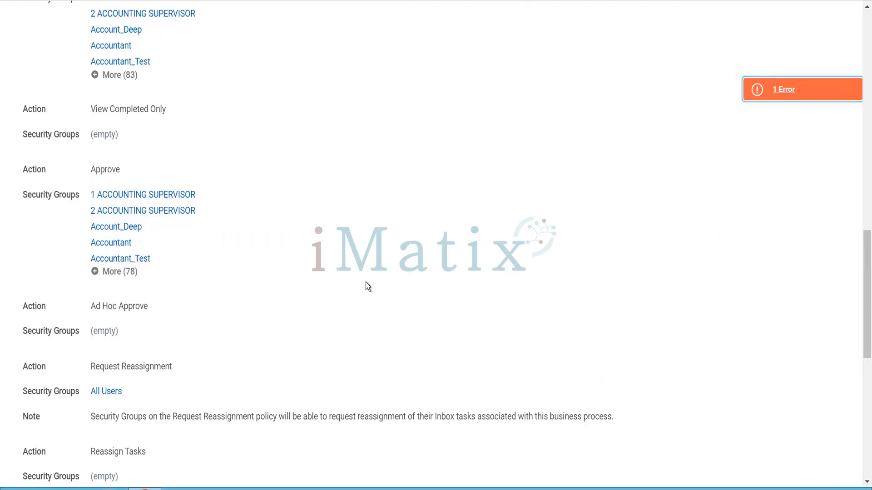
{"action": "scroll", "coordinate": [368, 286], "scroll_direction": "down", "scroll_amount": 6}
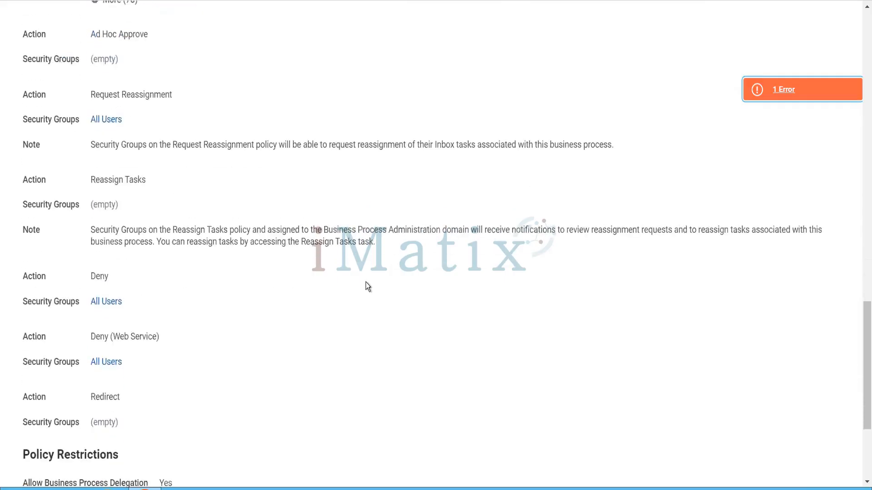
{"action": "scroll", "coordinate": [366, 282], "scroll_direction": "down", "scroll_amount": 4}
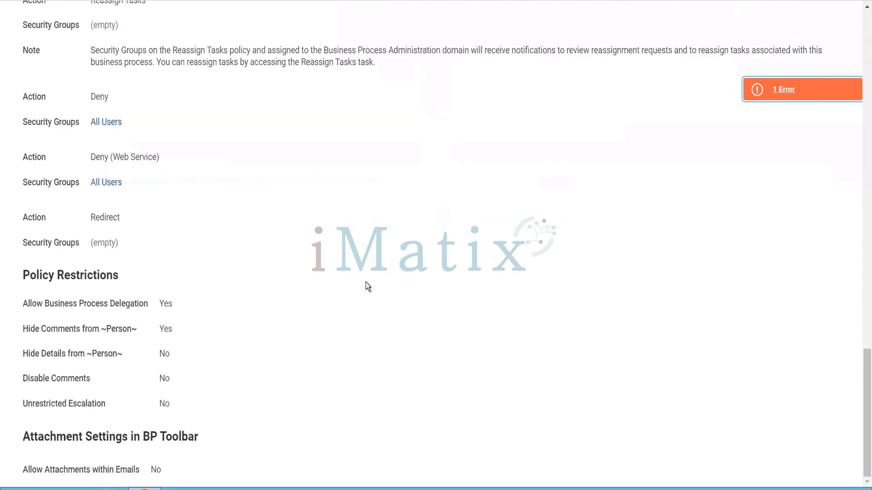
{"action": "scroll", "coordinate": [366, 282], "scroll_direction": "up", "scroll_amount": 5}
{"action": "scroll", "coordinate": [366, 281], "scroll_direction": "up", "scroll_amount": 15}
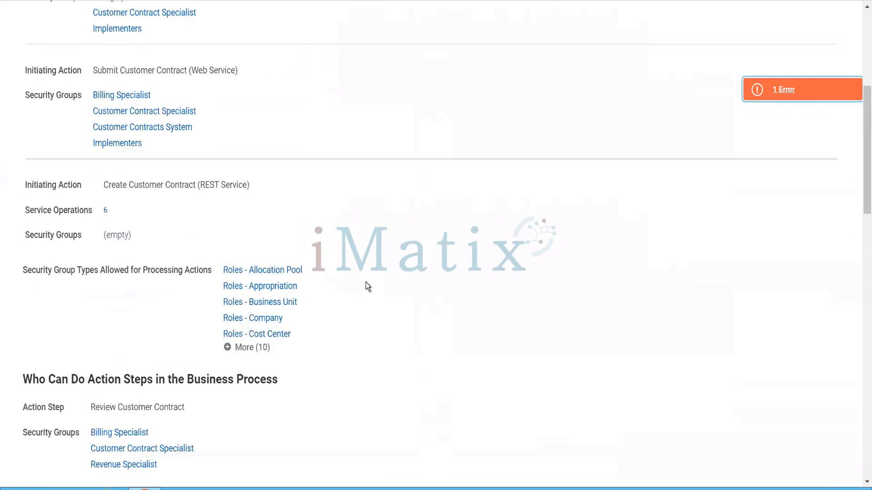
{"action": "scroll", "coordinate": [366, 286], "scroll_direction": "up", "scroll_amount": 3}
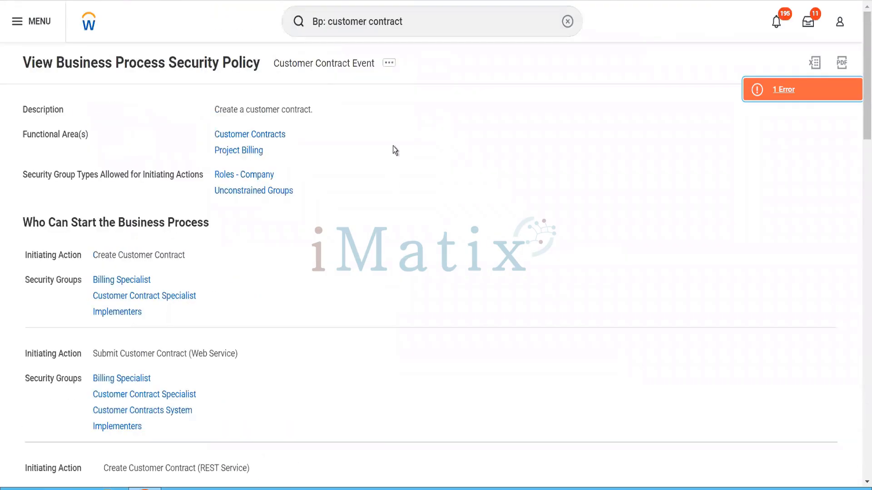
Bring up the edit action for the Customer Contract Event business process policy.
{"action": "left_click", "coordinate": [390, 64]}
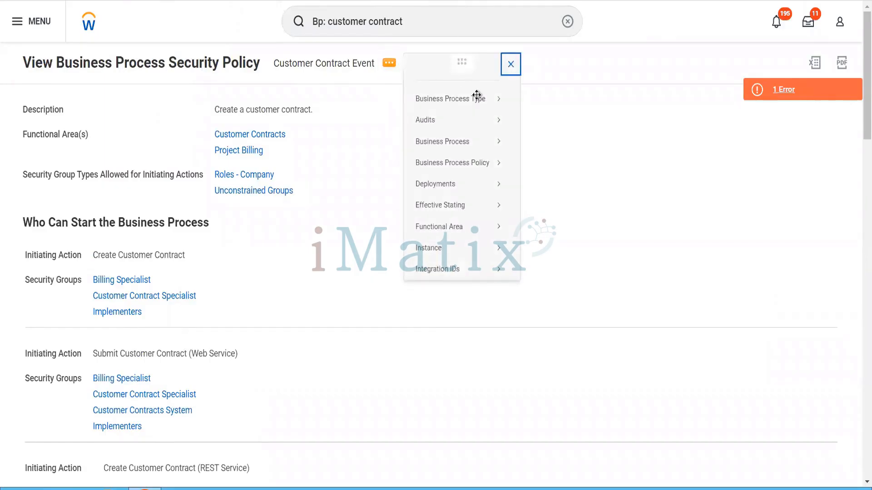
{"action": "mouse_move", "coordinate": [492, 164]}
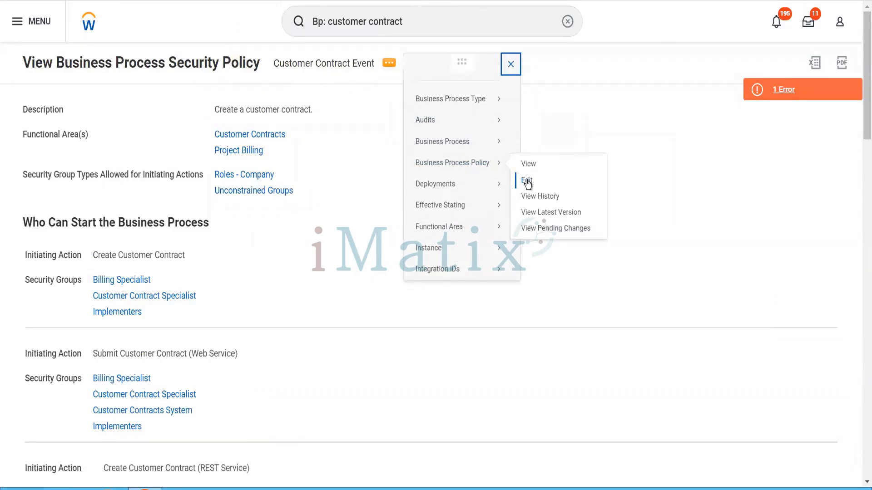
Open the Customer Contract Event business process security policy for editing and read the page error details.
{"action": "left_click", "coordinate": [527, 181]}
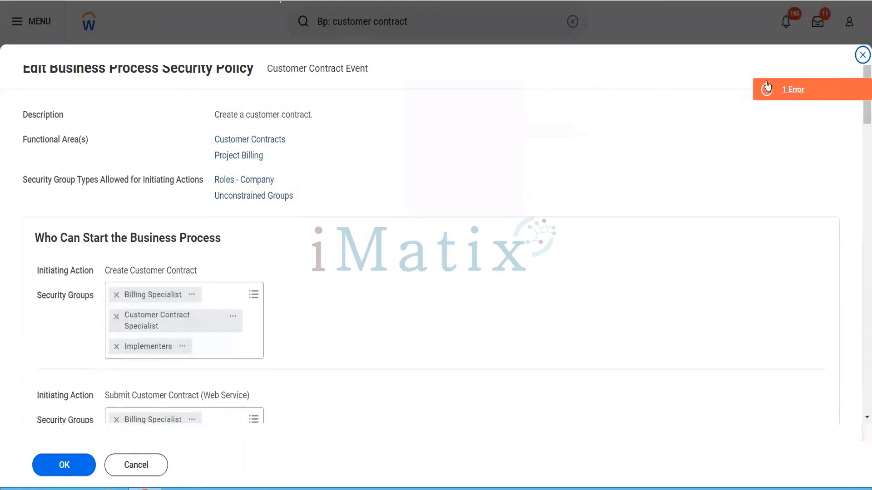
{"action": "left_click", "coordinate": [766, 87]}
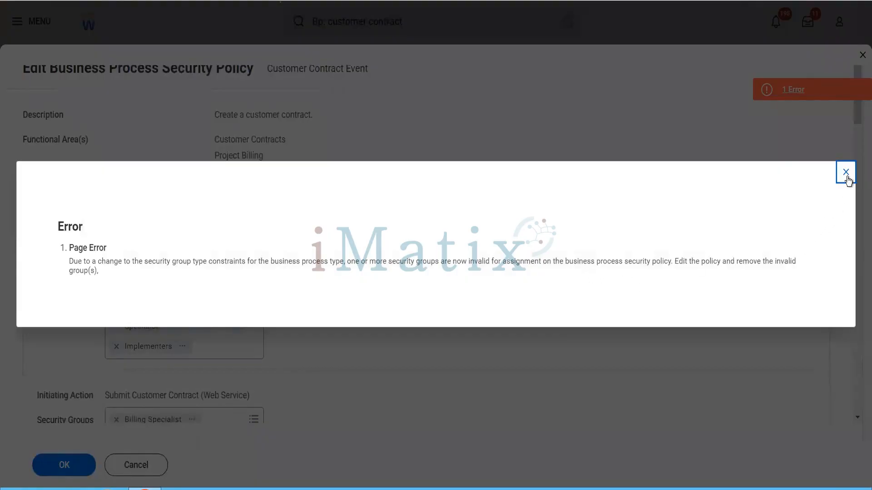
{"action": "left_click", "coordinate": [846, 175]}
Remove every security group from the View All action under Who Can Do Actions on Entire Business Process.
{"action": "scroll", "coordinate": [456, 317], "scroll_direction": "down", "scroll_amount": 15}
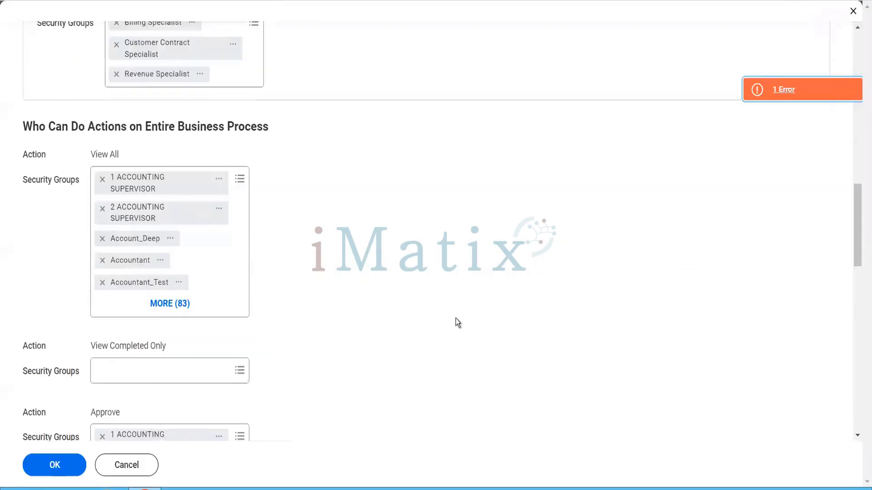
{"action": "left_click", "coordinate": [239, 174]}
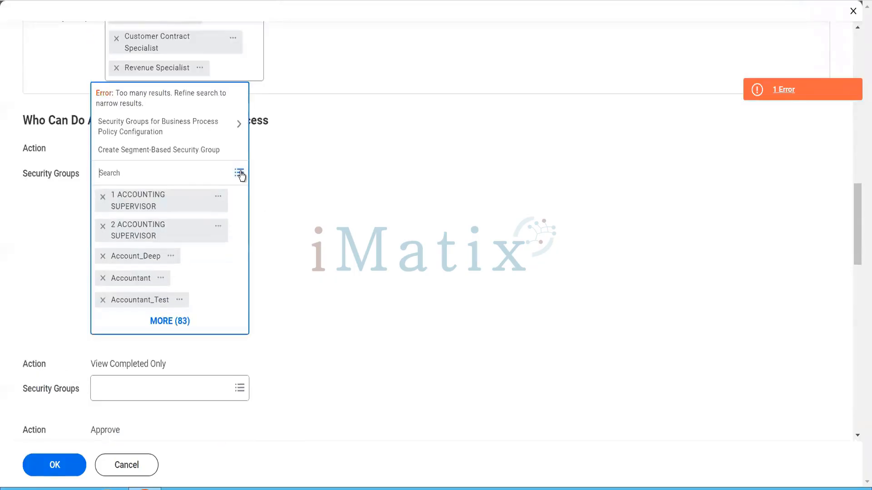
{"action": "left_click", "coordinate": [191, 117]}
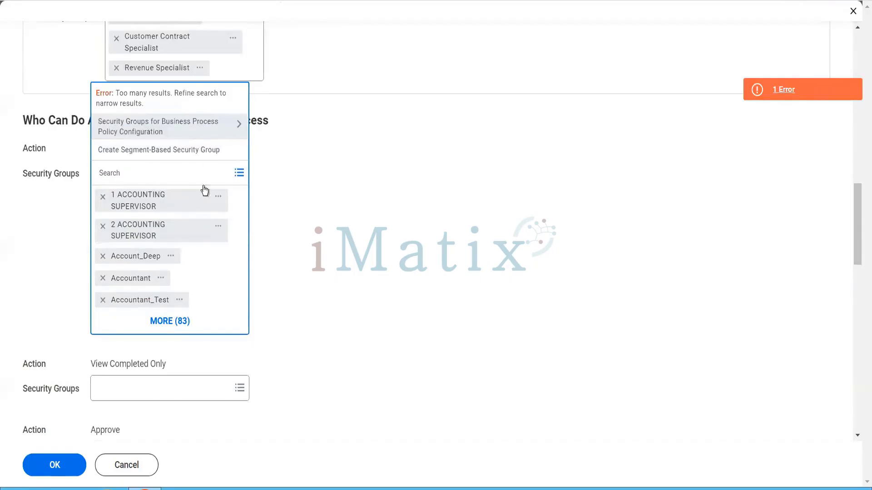
{"action": "left_click", "coordinate": [102, 200]}
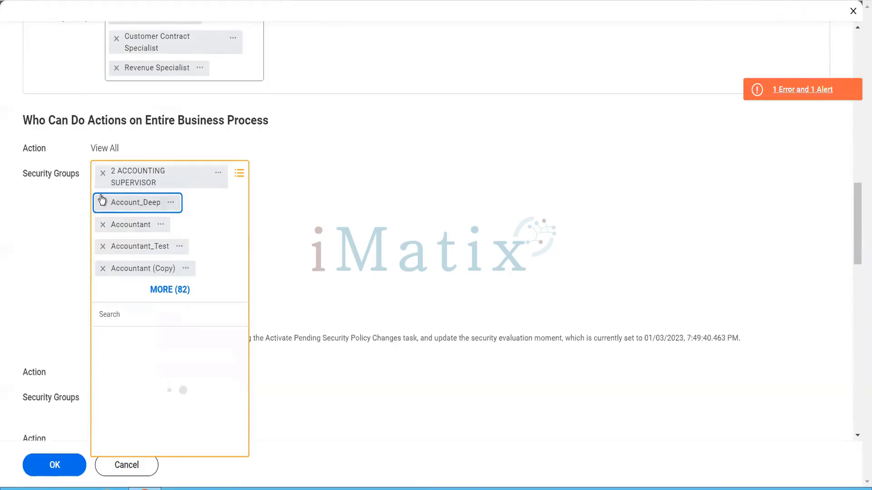
{"action": "left_click", "coordinate": [101, 199]}
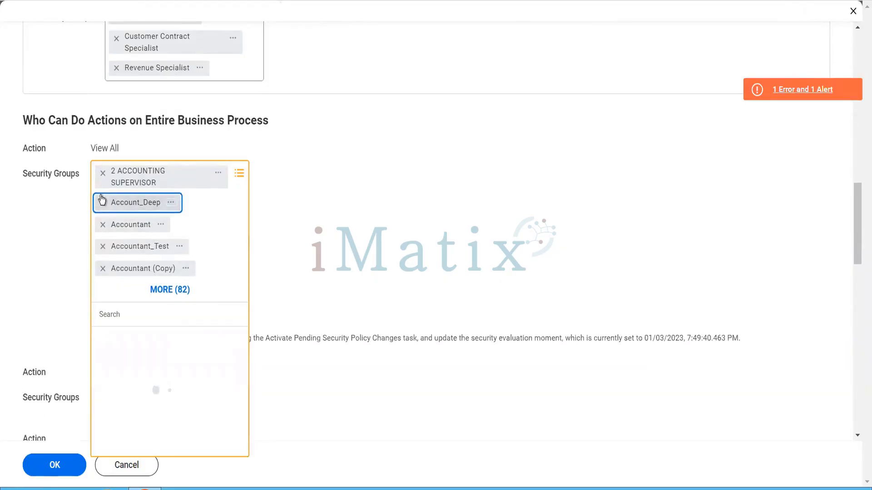
{"action": "double_click", "coordinate": [102, 199]}
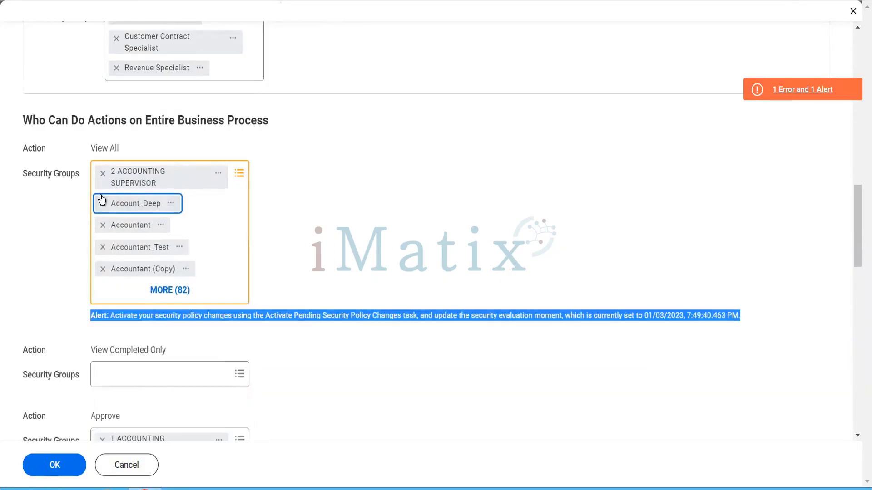
{"action": "left_click", "coordinate": [102, 203]}
{"action": "left_click", "coordinate": [102, 203]}
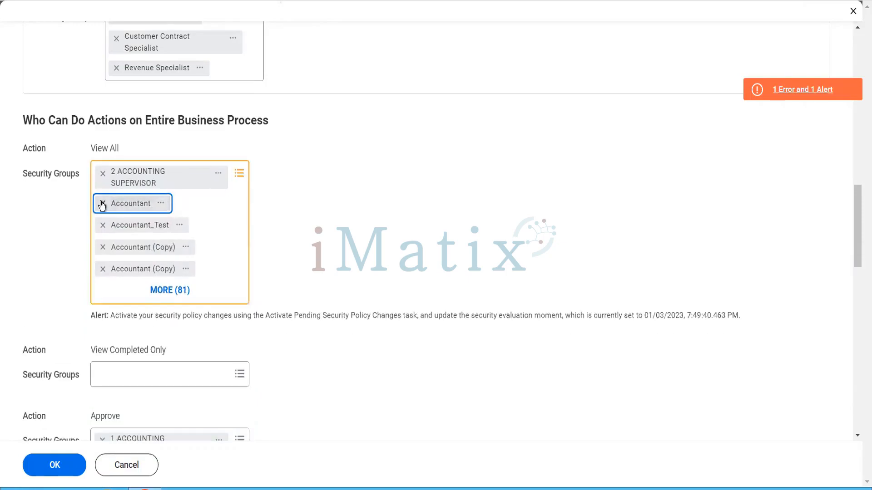
{"action": "left_click", "coordinate": [102, 203]}
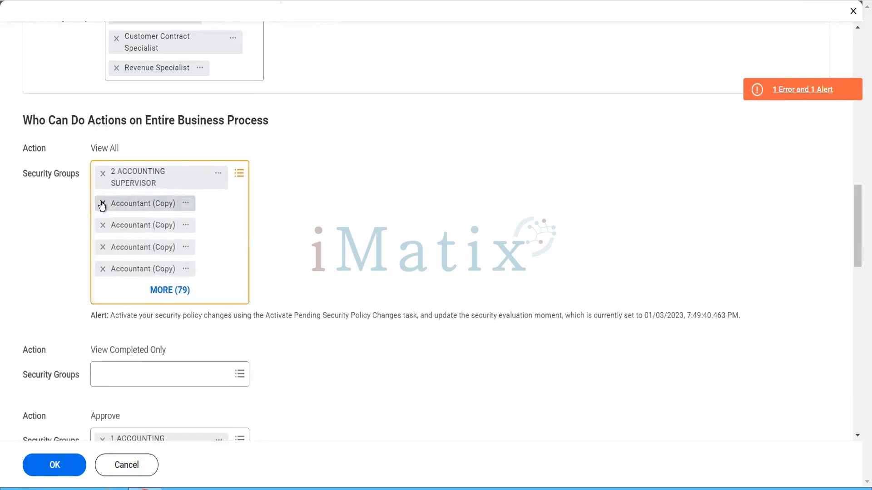
{"action": "left_click", "coordinate": [102, 202]}
{"action": "left_click", "coordinate": [102, 202]}
{"action": "left_click", "coordinate": [102, 202]}
{"action": "left_click", "coordinate": [102, 202]}
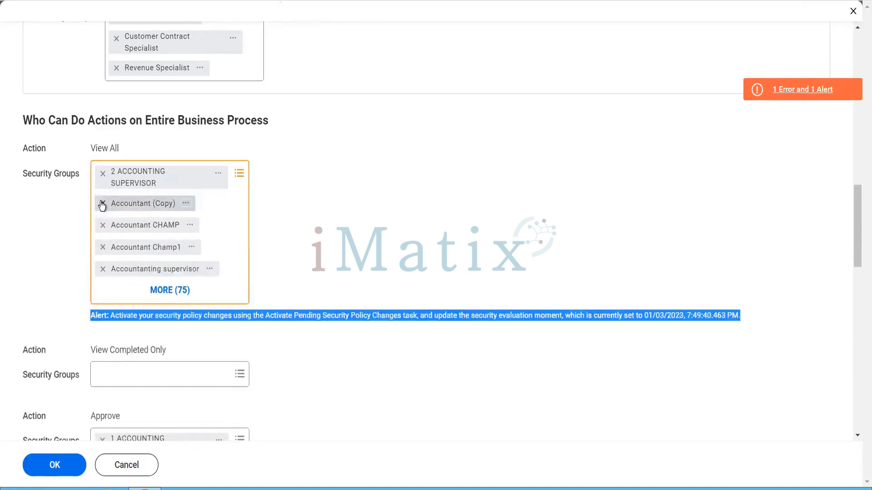
{"action": "left_click", "coordinate": [103, 202]}
{"action": "left_click", "coordinate": [102, 202]}
{"action": "left_click", "coordinate": [102, 203]}
{"action": "left_click", "coordinate": [102, 203]}
{"action": "left_click", "coordinate": [102, 202]}
{"action": "left_click", "coordinate": [102, 203]}
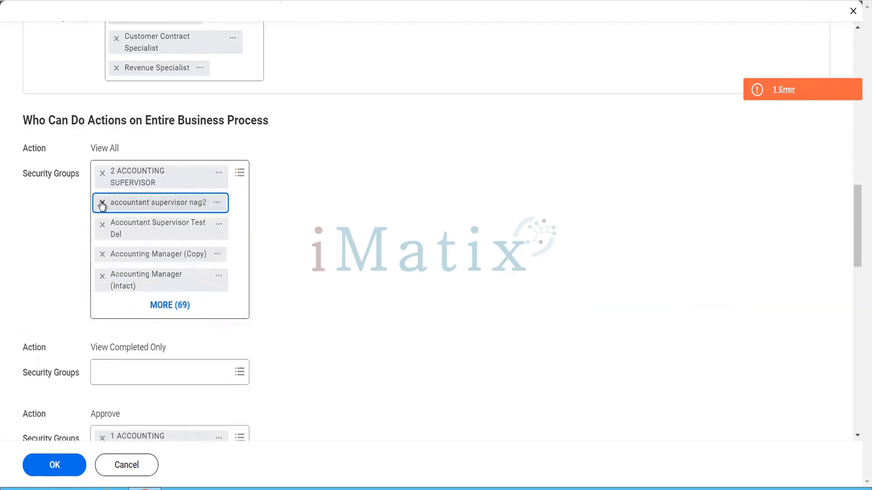
{"action": "left_click", "coordinate": [102, 202]}
{"action": "left_click", "coordinate": [102, 203]}
{"action": "left_click", "coordinate": [103, 202]}
{"action": "left_click", "coordinate": [102, 203]}
{"action": "left_click", "coordinate": [102, 202]}
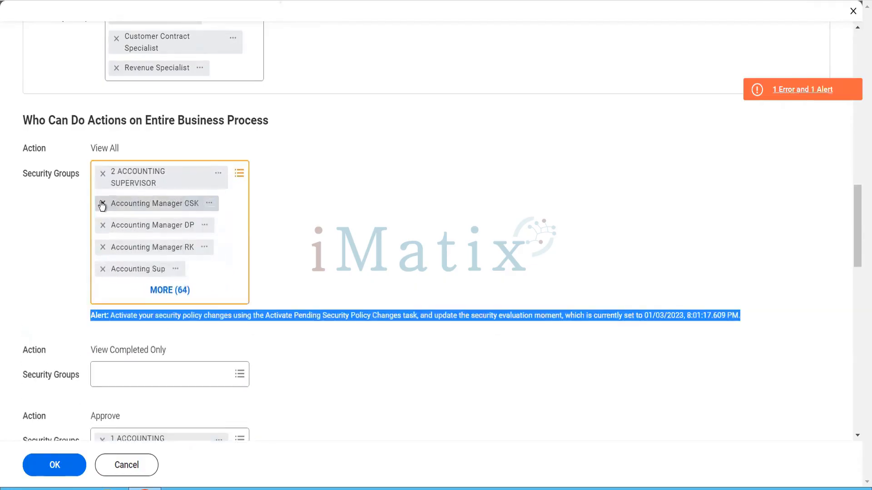
{"action": "left_click", "coordinate": [102, 203]}
{"action": "left_click", "coordinate": [102, 203]}
{"action": "left_click", "coordinate": [102, 202]}
{"action": "left_click", "coordinate": [102, 203]}
{"action": "left_click", "coordinate": [103, 202]}
{"action": "left_click", "coordinate": [102, 203]}
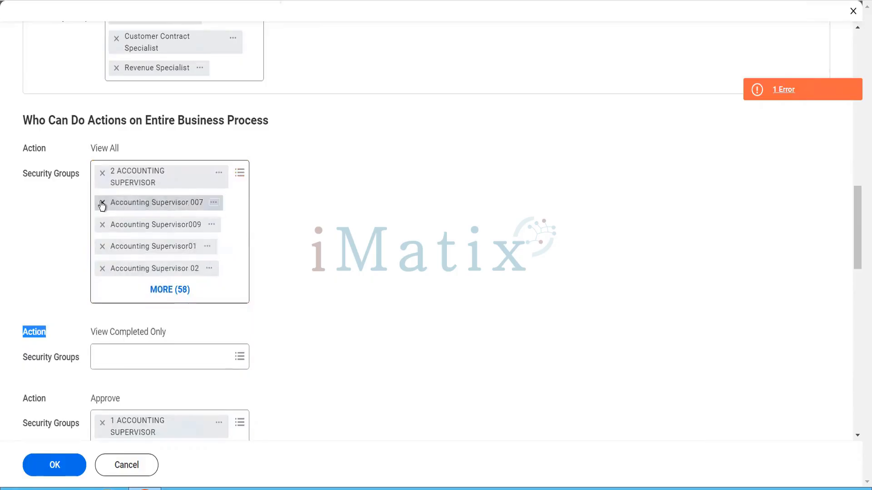
{"action": "left_click", "coordinate": [102, 202]}
{"action": "left_click", "coordinate": [103, 203]}
{"action": "left_click", "coordinate": [102, 203]}
{"action": "left_click", "coordinate": [102, 203]}
{"action": "left_click", "coordinate": [102, 203]}
{"action": "left_click", "coordinate": [103, 202]}
{"action": "left_click", "coordinate": [102, 202]}
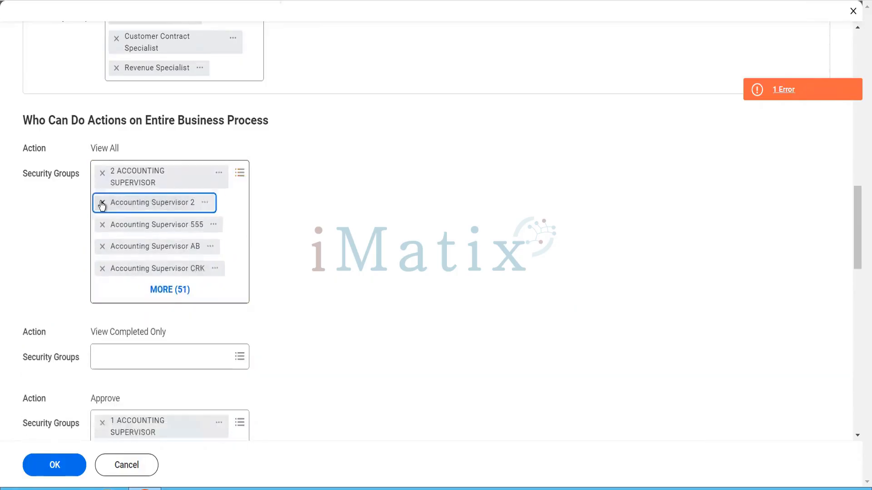
{"action": "left_click", "coordinate": [102, 203]}
{"action": "left_click", "coordinate": [102, 202]}
{"action": "left_click", "coordinate": [102, 203]}
{"action": "left_click", "coordinate": [102, 202]}
{"action": "left_click", "coordinate": [102, 203]}
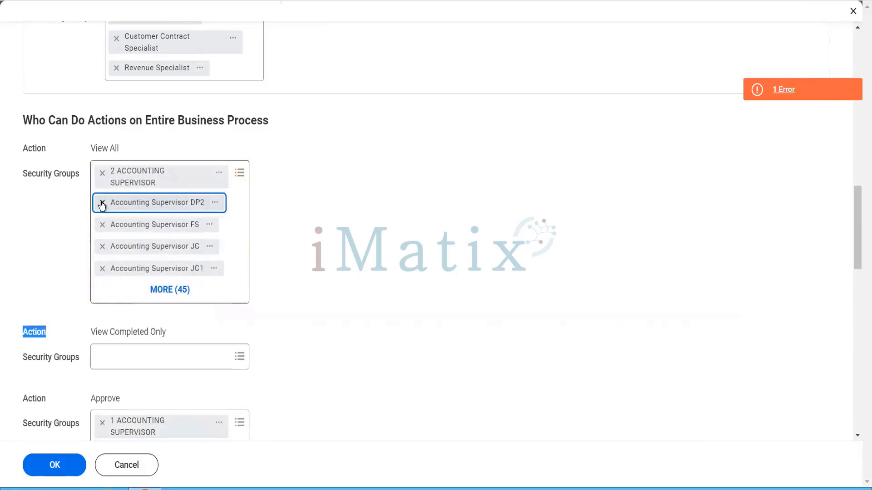
{"action": "left_click", "coordinate": [102, 202]}
{"action": "left_click", "coordinate": [102, 203]}
{"action": "left_click", "coordinate": [102, 202]}
{"action": "left_click", "coordinate": [102, 203]}
{"action": "left_click", "coordinate": [103, 203]}
{"action": "left_click", "coordinate": [102, 202]}
{"action": "left_click", "coordinate": [102, 203]}
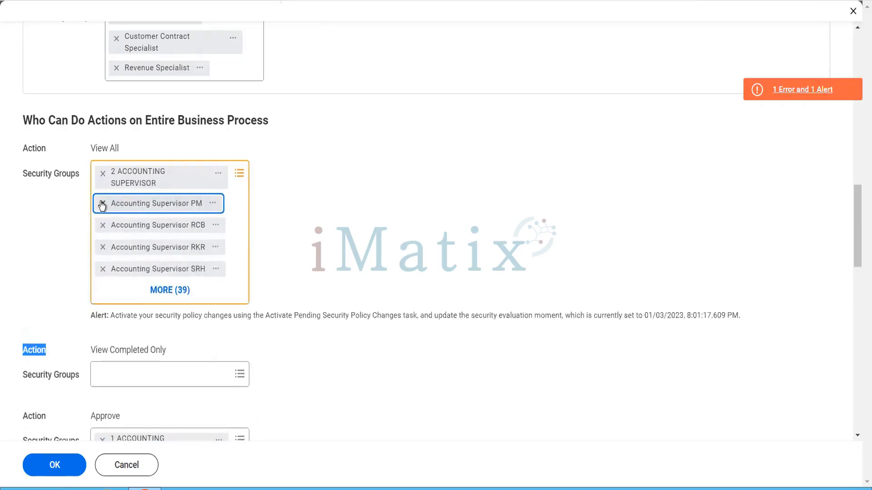
{"action": "left_click", "coordinate": [102, 202]}
{"action": "left_click", "coordinate": [102, 203]}
{"action": "left_click", "coordinate": [102, 203]}
{"action": "left_click", "coordinate": [102, 202]}
{"action": "left_click", "coordinate": [103, 202]}
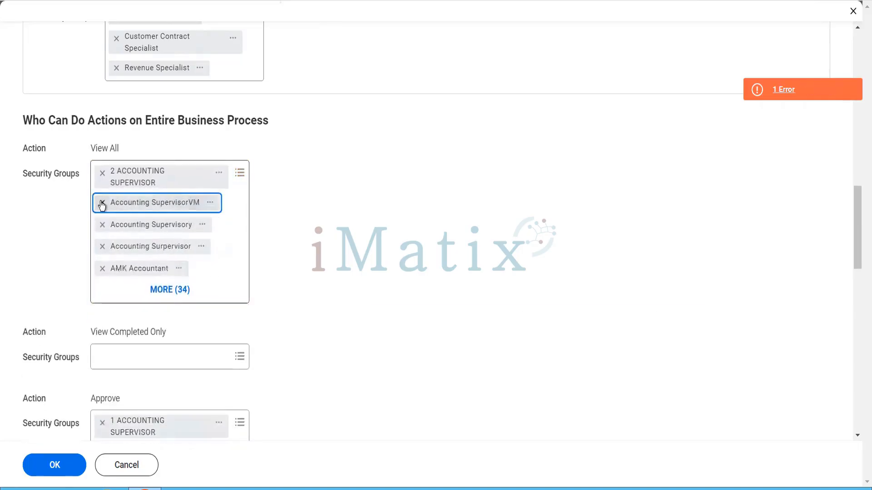
{"action": "left_click", "coordinate": [103, 202]}
{"action": "left_click", "coordinate": [102, 202]}
{"action": "left_click", "coordinate": [102, 202]}
{"action": "left_click", "coordinate": [102, 202]}
{"action": "left_click", "coordinate": [102, 202]}
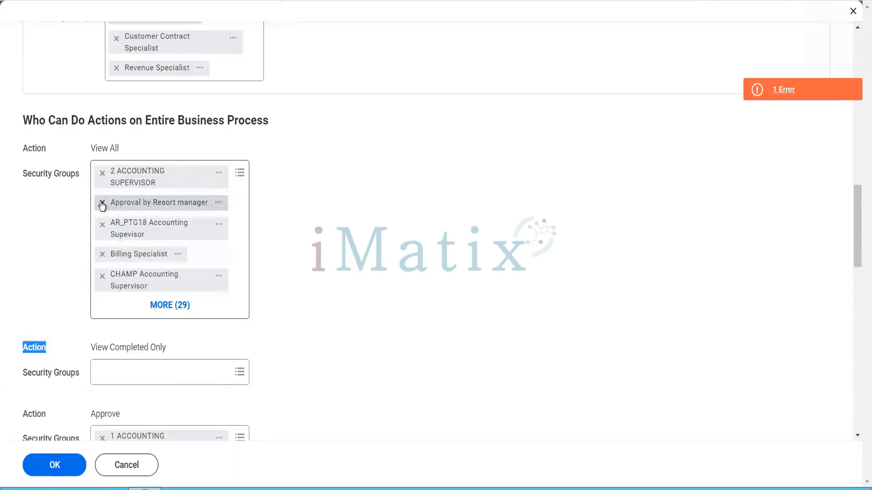
{"action": "left_click", "coordinate": [102, 202]}
{"action": "left_click", "coordinate": [102, 203]}
{"action": "left_click", "coordinate": [102, 202]}
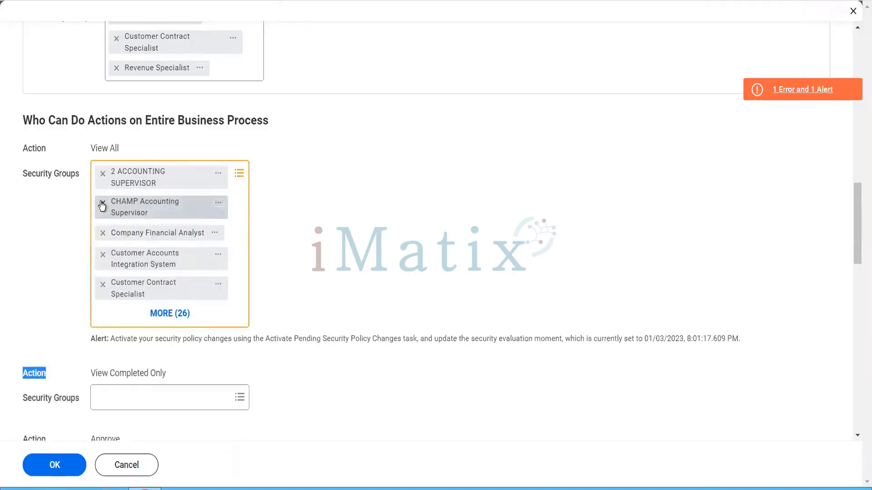
{"action": "left_click", "coordinate": [102, 203]}
{"action": "left_click", "coordinate": [103, 202]}
{"action": "left_click", "coordinate": [103, 202]}
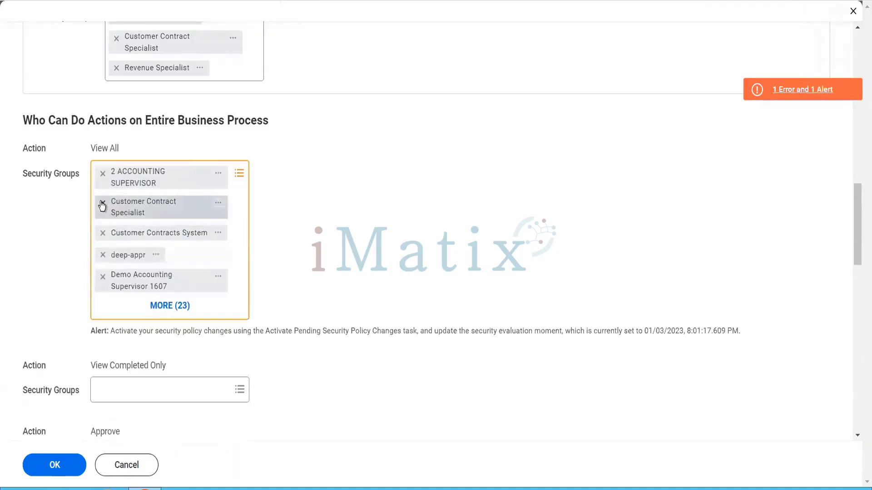
{"action": "left_click", "coordinate": [102, 202]}
{"action": "left_click", "coordinate": [102, 203]}
{"action": "left_click", "coordinate": [102, 203]}
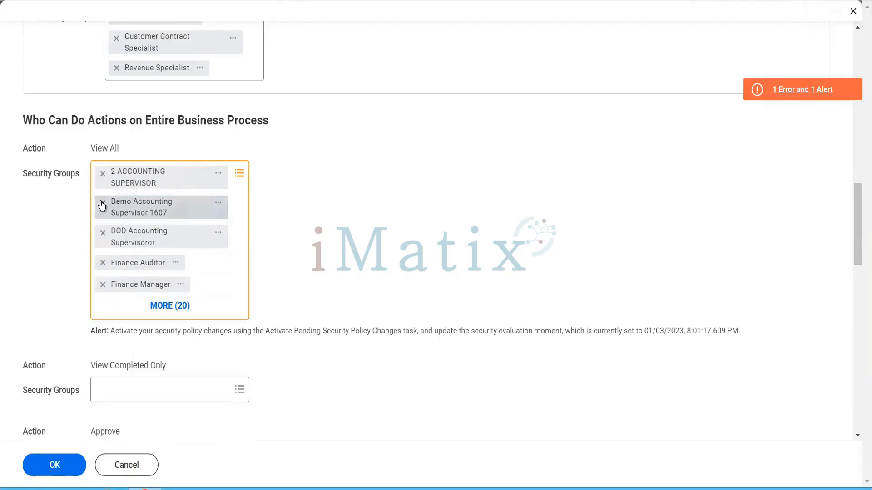
{"action": "left_click", "coordinate": [102, 203]}
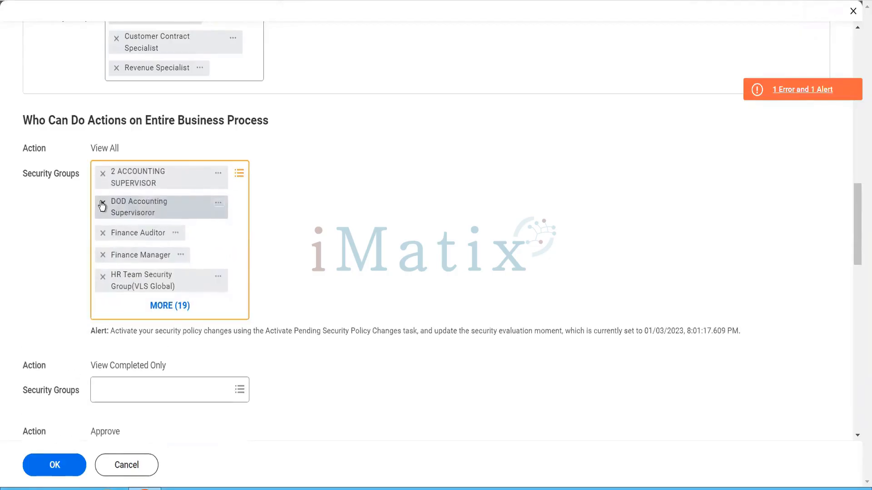
{"action": "left_click", "coordinate": [102, 203]}
{"action": "left_click", "coordinate": [102, 204]}
{"action": "left_click", "coordinate": [102, 204]}
{"action": "left_click", "coordinate": [102, 204]}
{"action": "left_click", "coordinate": [102, 203]}
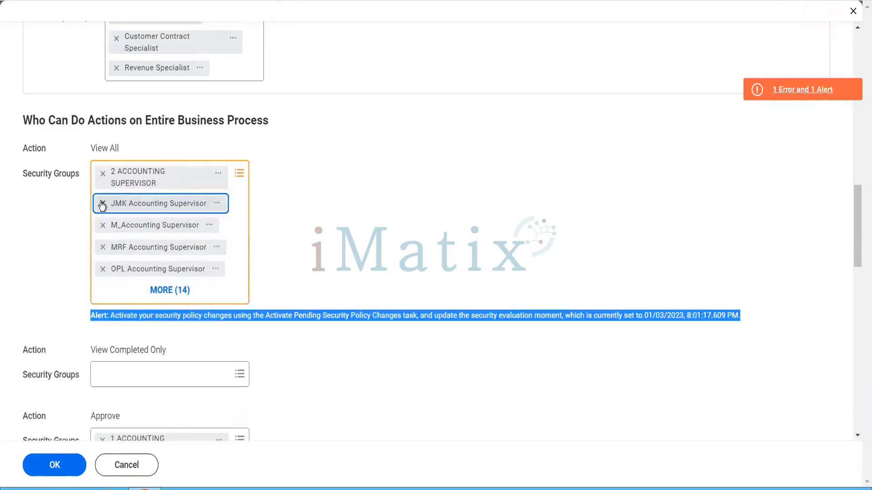
{"action": "left_click", "coordinate": [102, 203]}
{"action": "left_click", "coordinate": [103, 204]}
{"action": "left_click", "coordinate": [102, 204]}
{"action": "left_click", "coordinate": [102, 203]}
{"action": "left_click", "coordinate": [102, 203]}
{"action": "left_click", "coordinate": [102, 204]}
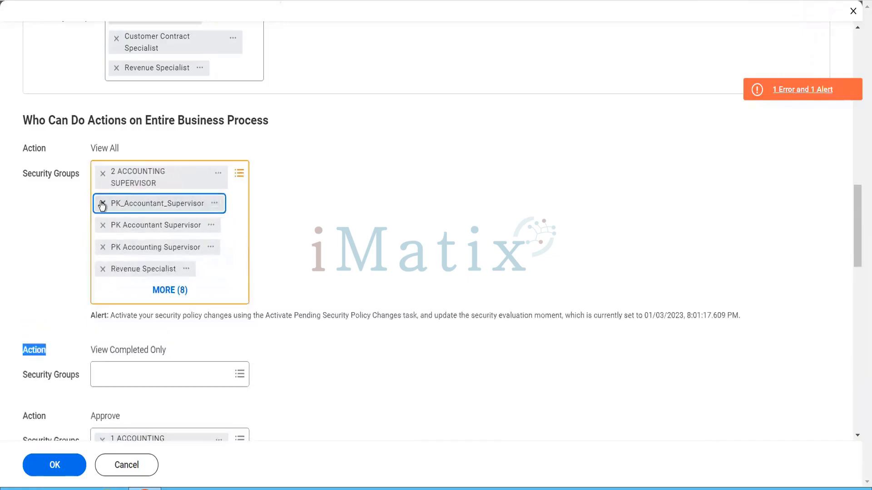
{"action": "left_click", "coordinate": [103, 204]}
{"action": "left_click", "coordinate": [102, 203]}
{"action": "left_click", "coordinate": [102, 204]}
{"action": "left_click", "coordinate": [102, 203]}
{"action": "left_click", "coordinate": [102, 203]}
{"action": "left_click", "coordinate": [103, 203]}
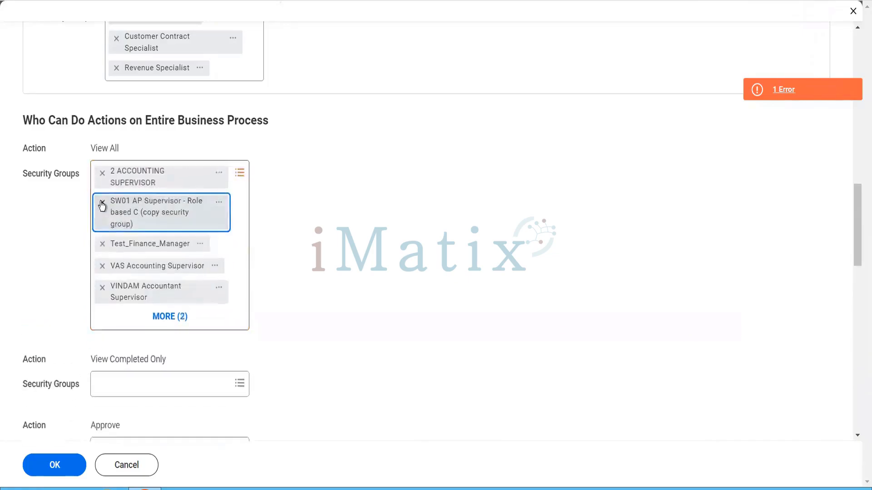
{"action": "left_click", "coordinate": [102, 203]}
{"action": "left_click", "coordinate": [103, 203]}
{"action": "left_click", "coordinate": [103, 203]}
{"action": "left_click", "coordinate": [102, 204]}
{"action": "left_click", "coordinate": [102, 203]}
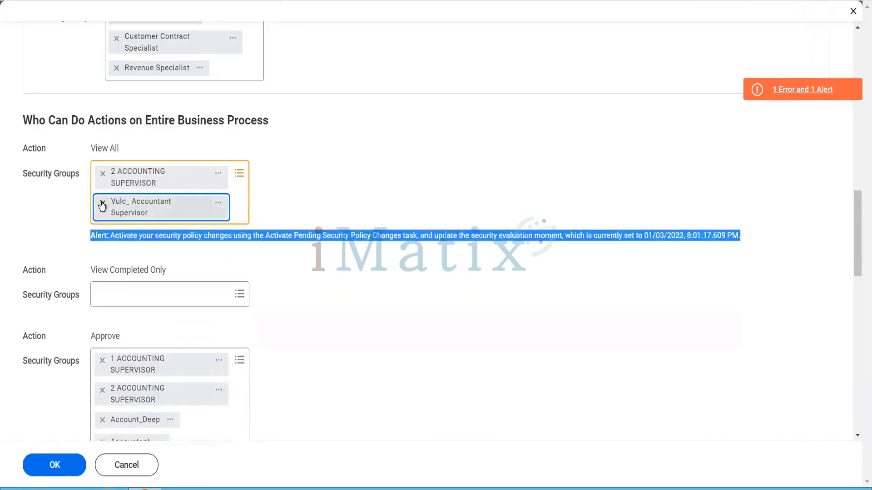
{"action": "left_click", "coordinate": [103, 204]}
{"action": "left_click", "coordinate": [102, 174]}
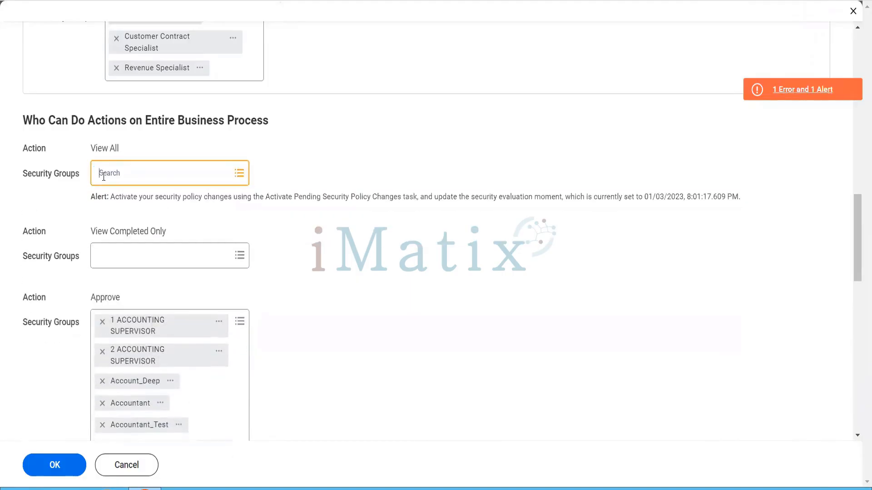
Search for "implemen" and add the Implementers security group to the View All action.
{"action": "left_click", "coordinate": [116, 170]}
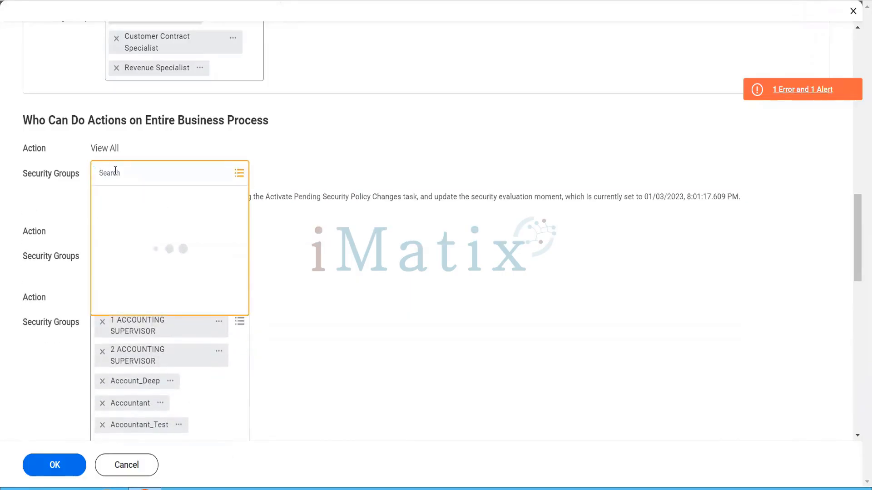
{"action": "type", "text": "implemen"}
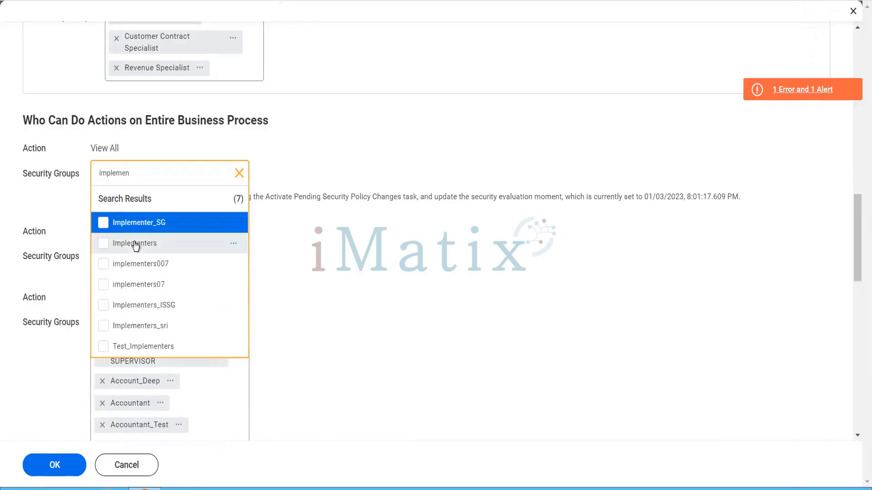
{"action": "left_click", "coordinate": [132, 248]}
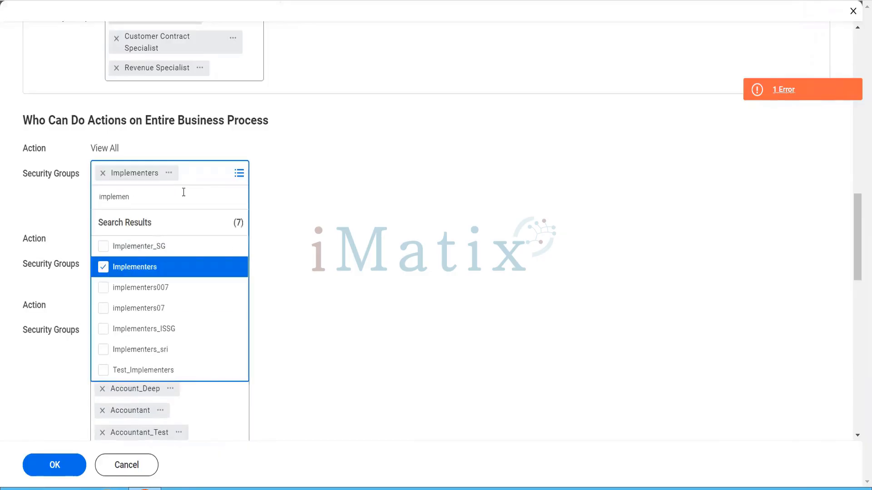
Search for "cust cont spec" and add the Customer Contract Specialist security group to the View All action.
{"action": "type", "text": "cust"}
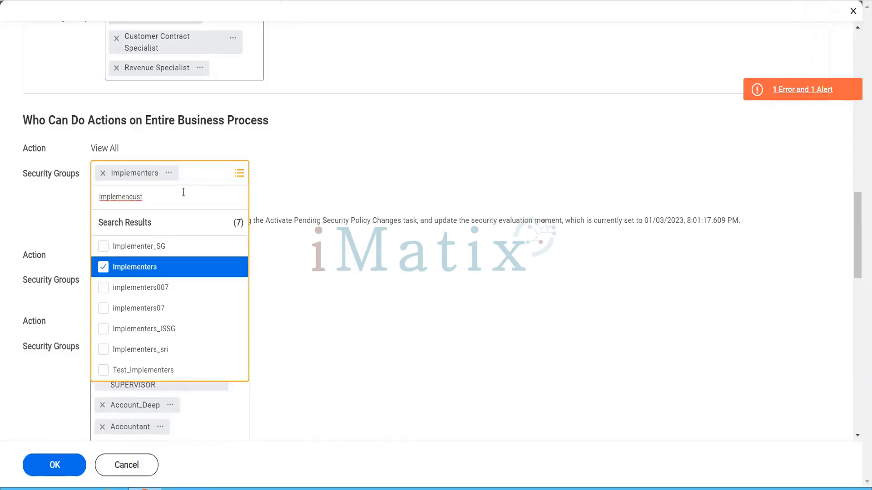
{"action": "key", "text": "BackSpace"}
{"action": "key", "text": "BackSpace"}
{"action": "key", "text": "BackSpace"}
{"action": "key", "text": "BackSpace"}
{"action": "key", "text": "BackSpace"}
{"action": "key", "text": "BackSpace"}
{"action": "key", "text": "BackSpace"}
{"action": "key", "text": "BackSpace"}
{"action": "key", "text": "BackSpace"}
{"action": "key", "text": "BackSpace"}
{"action": "key", "text": "BackSpace"}
{"action": "key", "text": "BackSpace"}
{"action": "type", "text": "cust cont spec"}
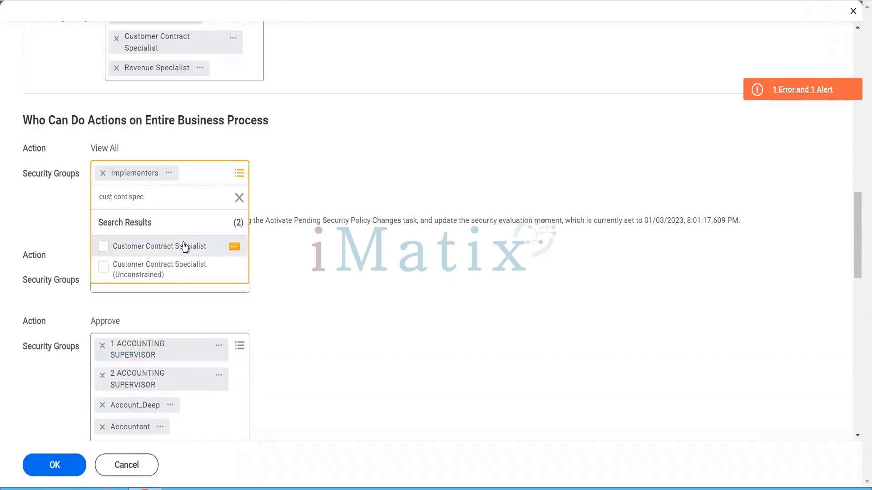
{"action": "left_click", "coordinate": [183, 246]}
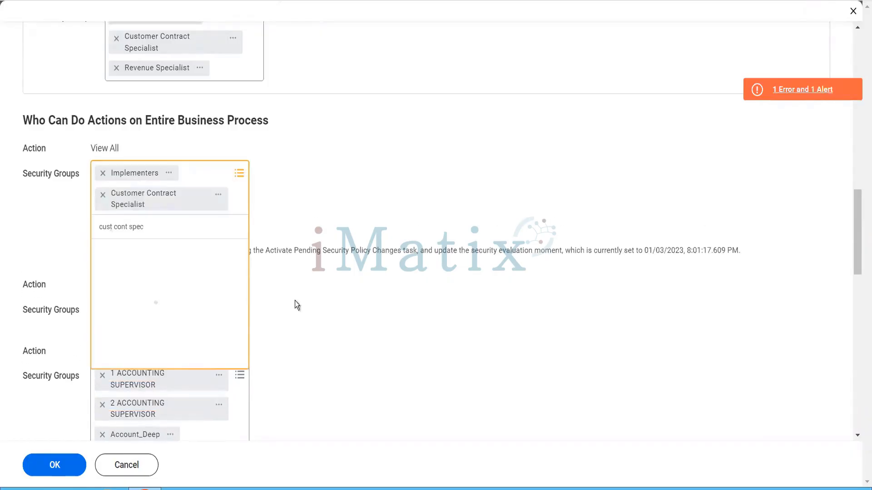
{"action": "left_click", "coordinate": [334, 342]}
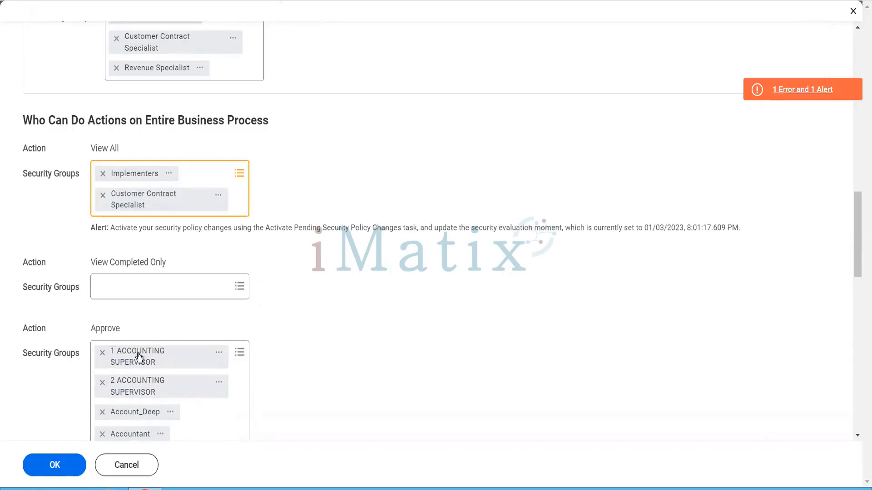
Remove every security group from the Approve action under Who Can Do Actions on Entire Business Process.
{"action": "left_click", "coordinate": [69, 462]}
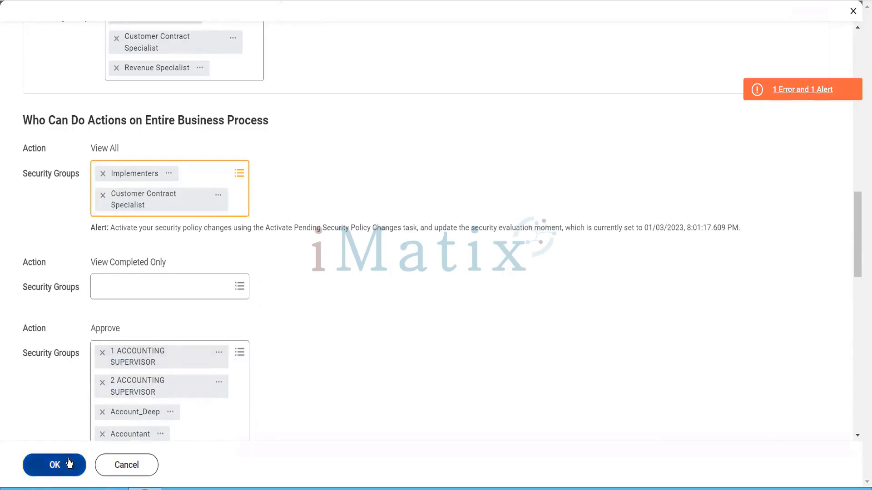
{"action": "scroll", "coordinate": [268, 347], "scroll_direction": "down", "scroll_amount": 5}
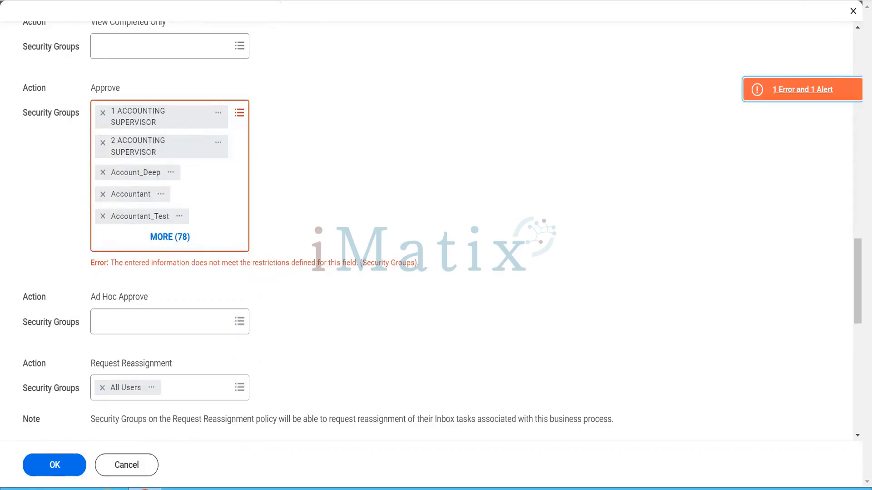
{"action": "left_click", "coordinate": [102, 115]}
{"action": "left_click", "coordinate": [101, 115]}
{"action": "left_click", "coordinate": [102, 115]}
{"action": "left_click", "coordinate": [102, 115]}
{"action": "left_click", "coordinate": [102, 115]}
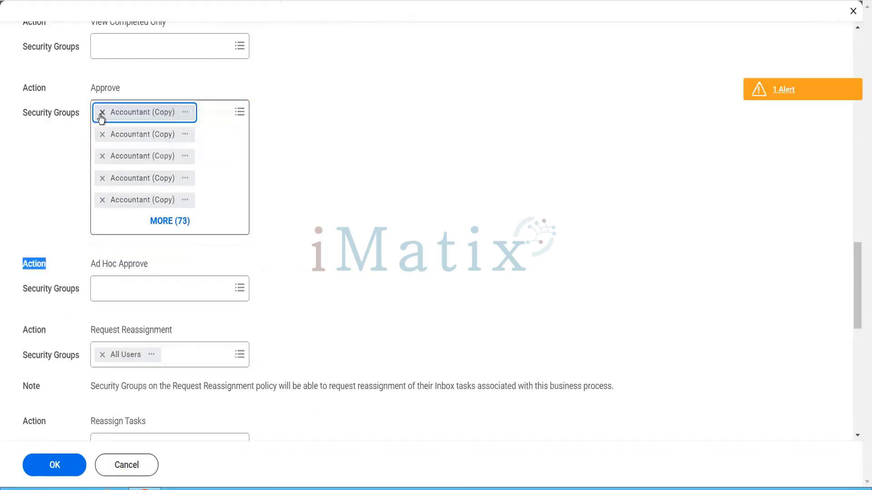
{"action": "left_click", "coordinate": [102, 113]}
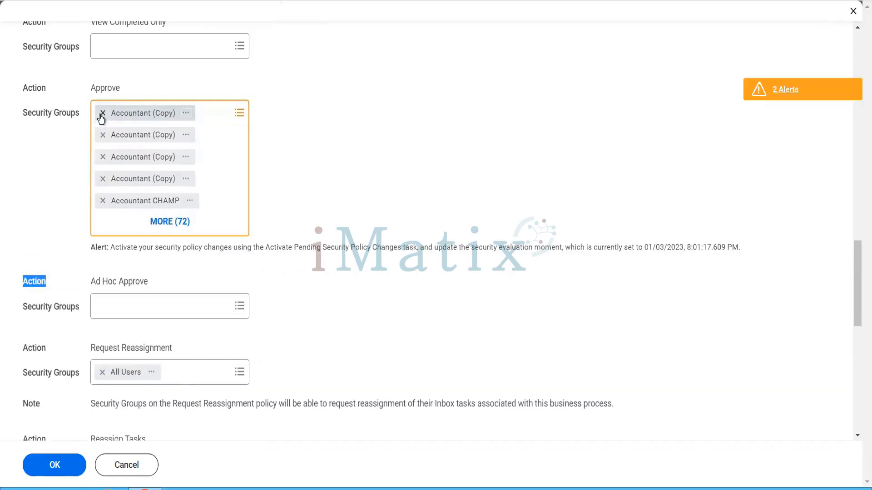
{"action": "left_click", "coordinate": [101, 113]}
{"action": "left_click", "coordinate": [102, 113]}
{"action": "left_click", "coordinate": [102, 113]}
{"action": "left_click", "coordinate": [102, 115]}
{"action": "left_click", "coordinate": [101, 114]}
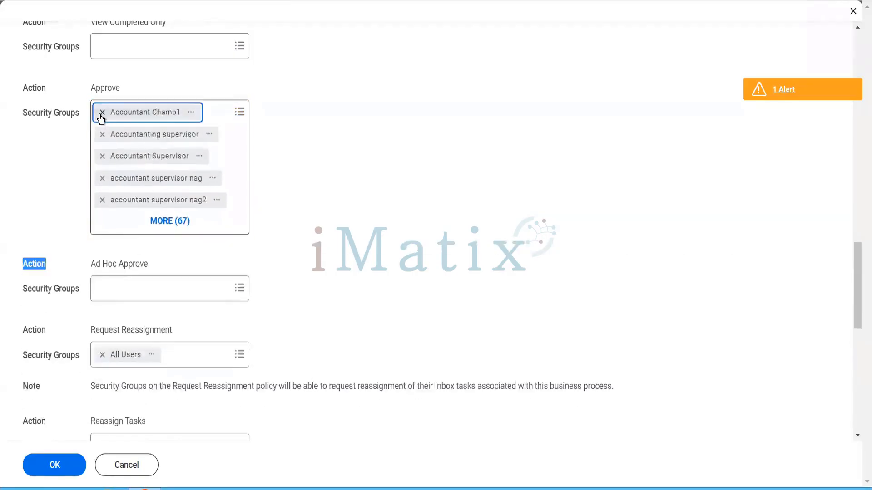
{"action": "left_click", "coordinate": [102, 112]}
{"action": "left_click", "coordinate": [101, 112]}
{"action": "left_click", "coordinate": [101, 113]}
{"action": "left_click", "coordinate": [102, 113]}
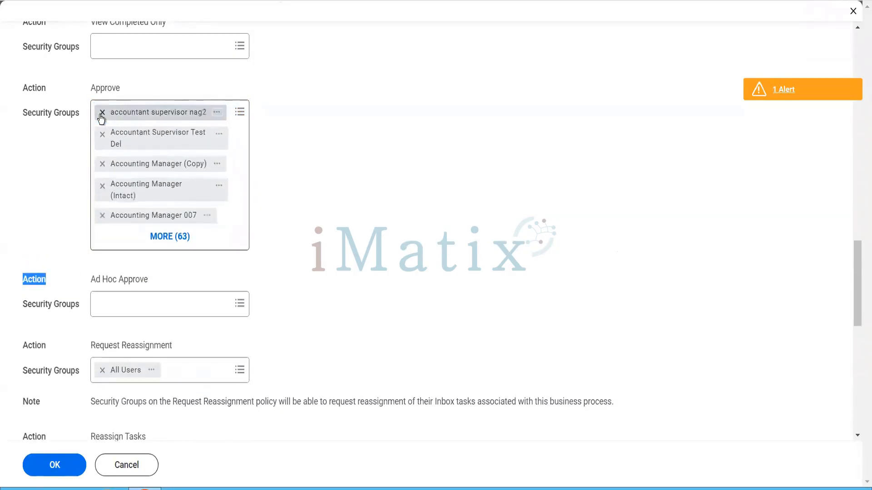
{"action": "left_click", "coordinate": [101, 113]}
{"action": "left_click", "coordinate": [101, 113]}
{"action": "left_click", "coordinate": [102, 113]}
{"action": "left_click", "coordinate": [102, 113]}
{"action": "left_click", "coordinate": [101, 113]}
{"action": "left_click", "coordinate": [102, 114]}
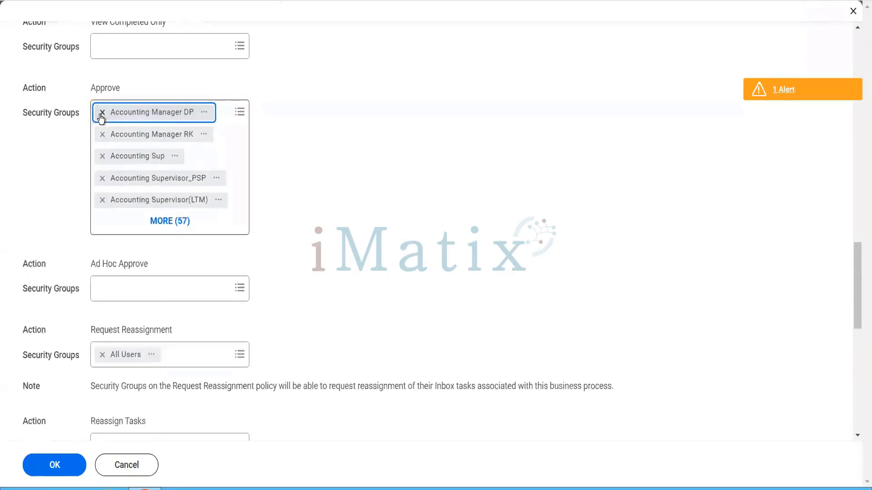
{"action": "left_click", "coordinate": [102, 113]}
{"action": "left_click", "coordinate": [102, 113]}
{"action": "left_click", "coordinate": [102, 113]}
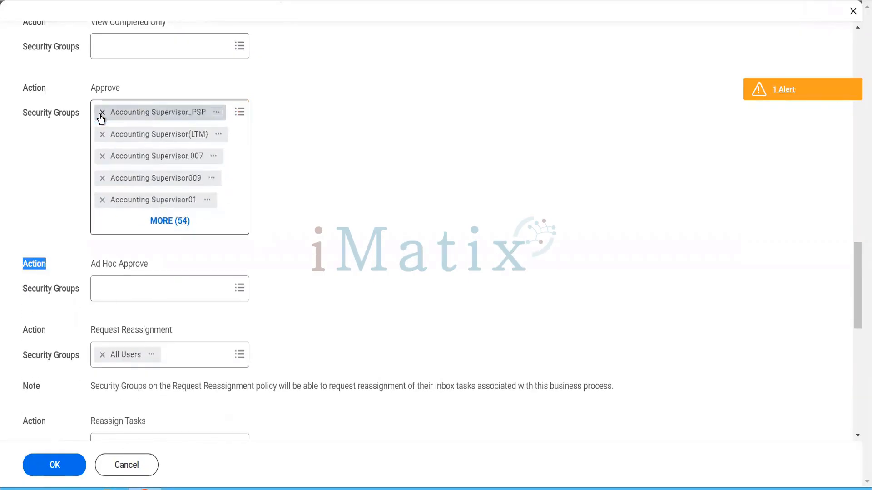
{"action": "left_click", "coordinate": [101, 113]}
{"action": "left_click", "coordinate": [102, 113]}
{"action": "left_click", "coordinate": [102, 113]}
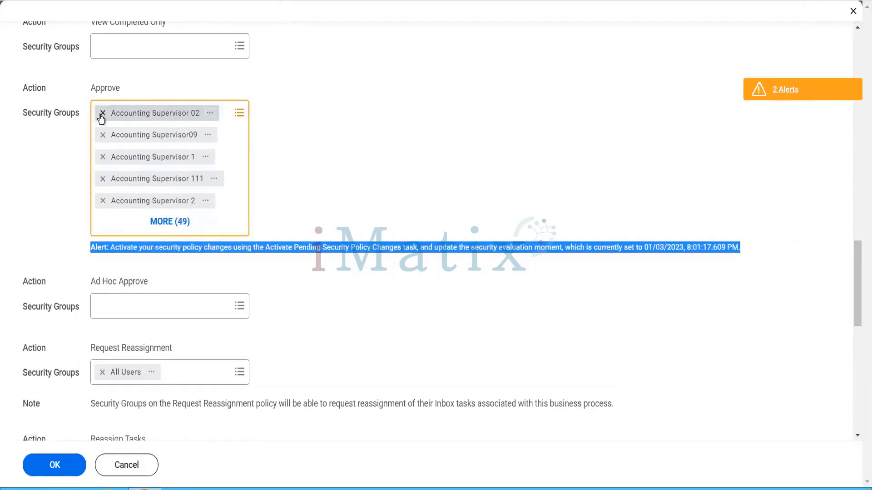
{"action": "left_click", "coordinate": [101, 112]}
{"action": "left_click", "coordinate": [102, 113]}
{"action": "left_click", "coordinate": [102, 113]}
{"action": "left_click", "coordinate": [102, 112]}
{"action": "left_click", "coordinate": [102, 112]}
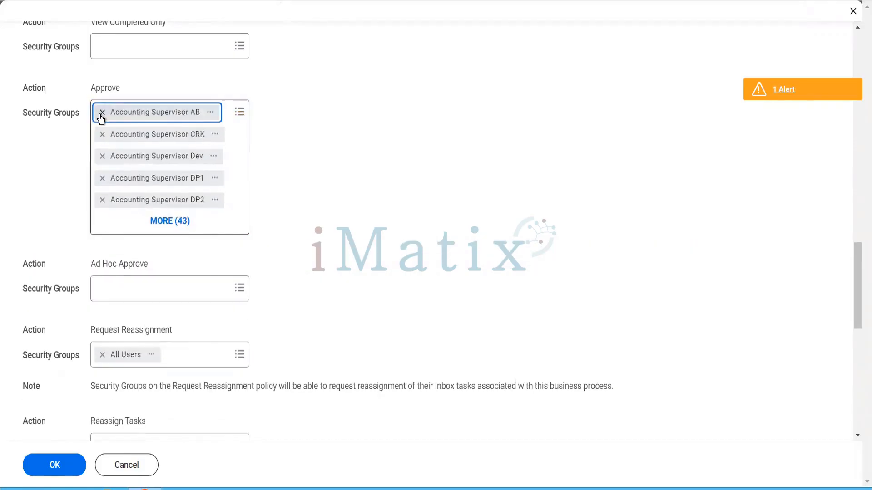
{"action": "left_click", "coordinate": [101, 113]}
{"action": "left_click", "coordinate": [102, 113]}
{"action": "left_click", "coordinate": [102, 113]}
{"action": "left_click", "coordinate": [102, 113]}
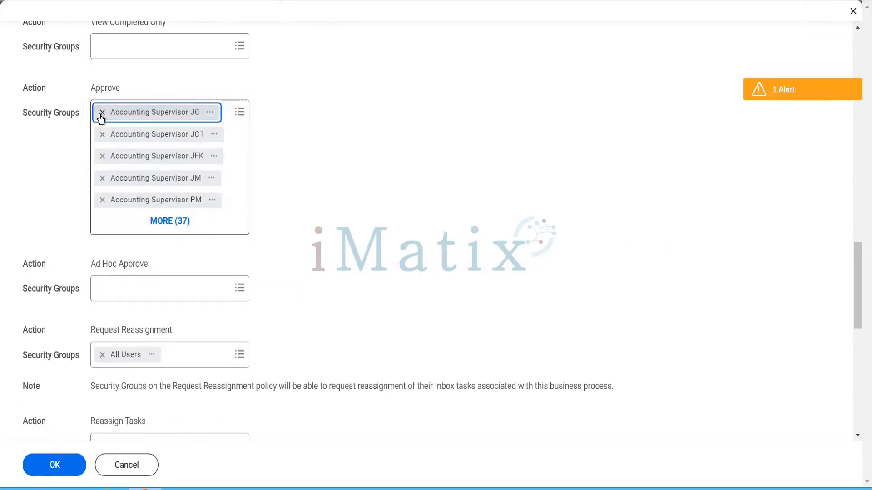
{"action": "left_click", "coordinate": [101, 113]}
{"action": "left_click", "coordinate": [102, 113]}
{"action": "left_click", "coordinate": [102, 113]}
{"action": "left_click", "coordinate": [102, 114]}
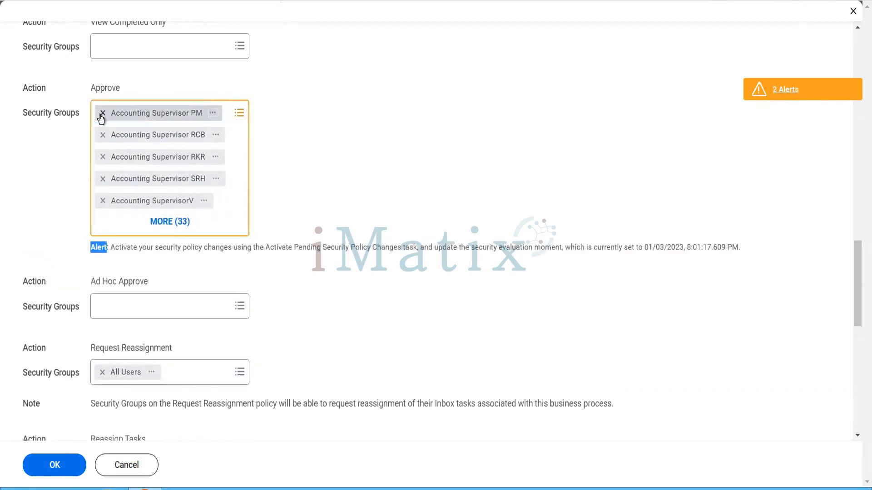
{"action": "left_click", "coordinate": [102, 114]}
{"action": "left_click", "coordinate": [102, 114]}
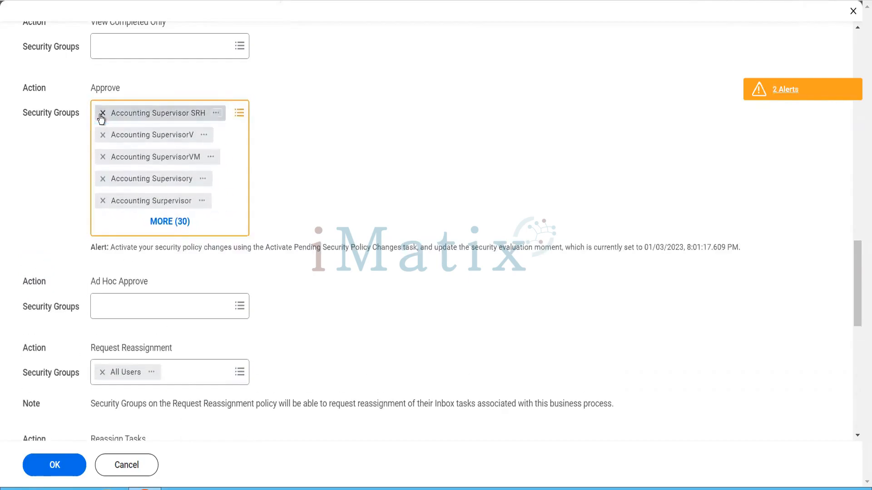
{"action": "left_click", "coordinate": [102, 113]}
{"action": "left_click", "coordinate": [101, 113]}
{"action": "left_click", "coordinate": [101, 114]}
{"action": "left_click", "coordinate": [101, 113]}
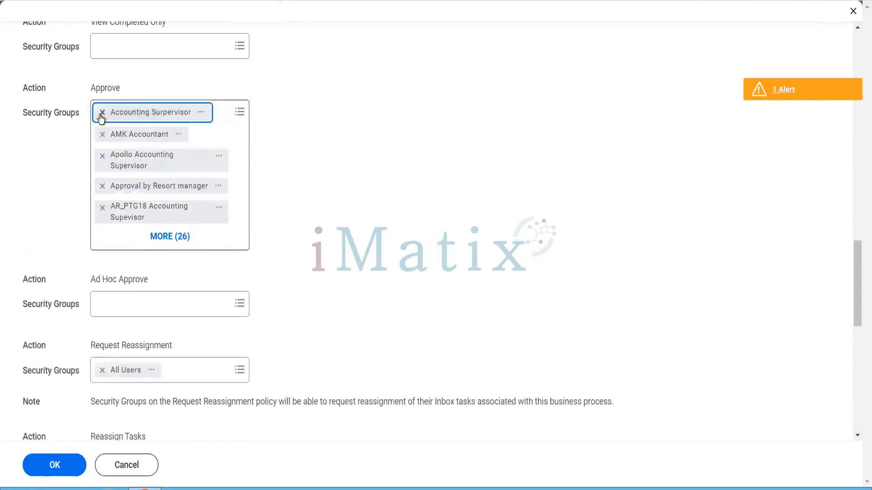
{"action": "left_click", "coordinate": [102, 113]}
{"action": "left_click", "coordinate": [102, 113]}
{"action": "left_click", "coordinate": [102, 114]}
{"action": "left_click", "coordinate": [102, 113]}
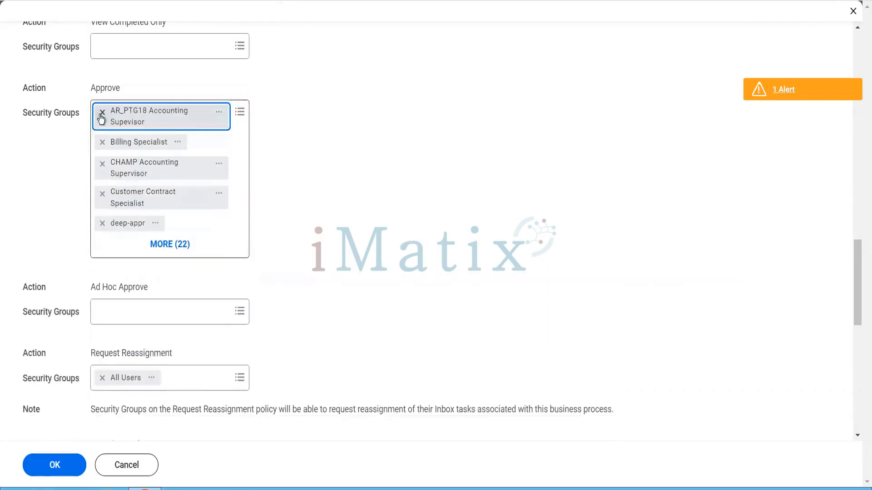
{"action": "left_click", "coordinate": [101, 114]}
{"action": "left_click", "coordinate": [102, 114]}
{"action": "left_click", "coordinate": [102, 114]}
{"action": "left_click", "coordinate": [101, 114]}
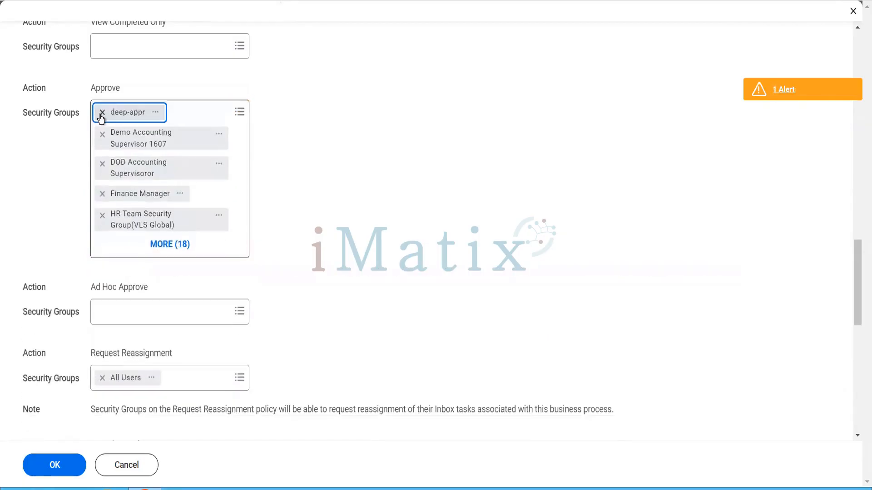
{"action": "left_click", "coordinate": [102, 114]}
{"action": "left_click", "coordinate": [101, 114]}
{"action": "left_click", "coordinate": [102, 113]}
{"action": "left_click", "coordinate": [101, 113]}
{"action": "left_click", "coordinate": [102, 113]}
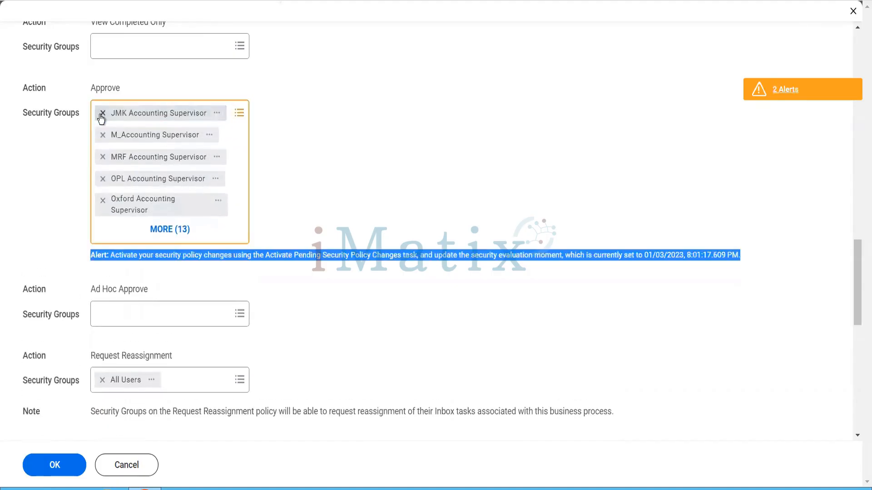
{"action": "left_click", "coordinate": [102, 113]}
{"action": "left_click", "coordinate": [102, 114]}
{"action": "left_click", "coordinate": [102, 114]}
{"action": "left_click", "coordinate": [101, 114]}
{"action": "left_click", "coordinate": [102, 113]}
{"action": "left_click", "coordinate": [102, 113]}
{"action": "left_click", "coordinate": [101, 113]}
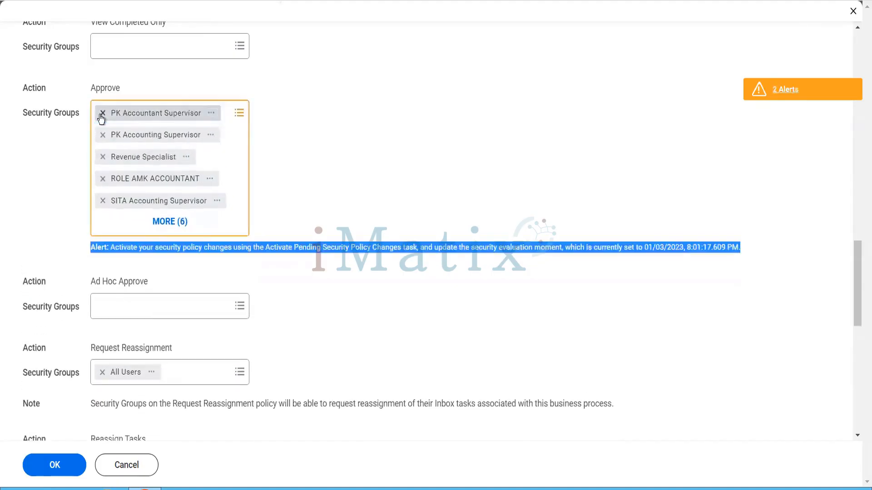
{"action": "left_click", "coordinate": [102, 113]}
{"action": "left_click", "coordinate": [102, 113]}
{"action": "left_click", "coordinate": [102, 113]}
{"action": "left_click", "coordinate": [102, 113]}
{"action": "left_click", "coordinate": [101, 114]}
{"action": "left_click", "coordinate": [102, 114]}
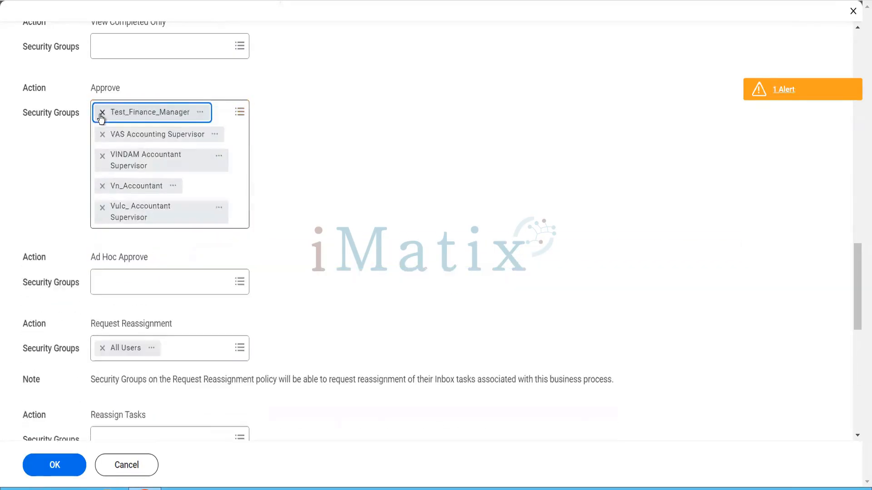
{"action": "left_click", "coordinate": [101, 113]}
{"action": "left_click", "coordinate": [102, 114]}
{"action": "left_click", "coordinate": [101, 114]}
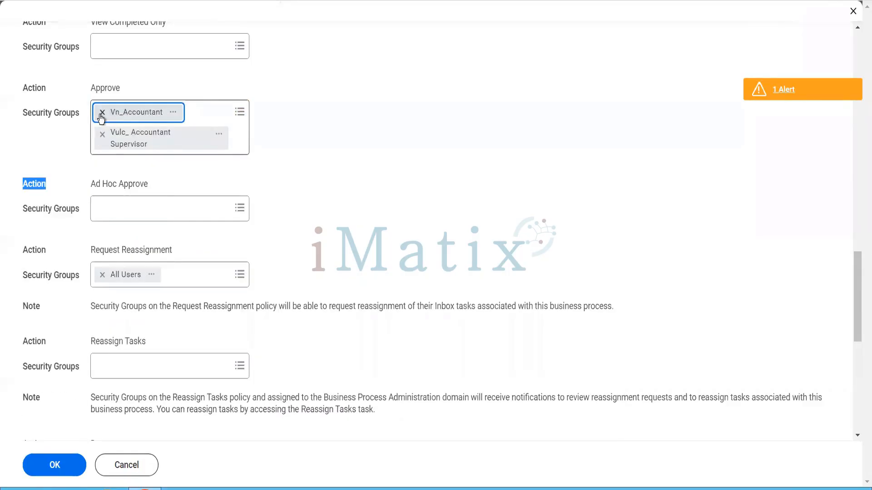
{"action": "left_click", "coordinate": [102, 114]}
{"action": "left_click", "coordinate": [101, 114]}
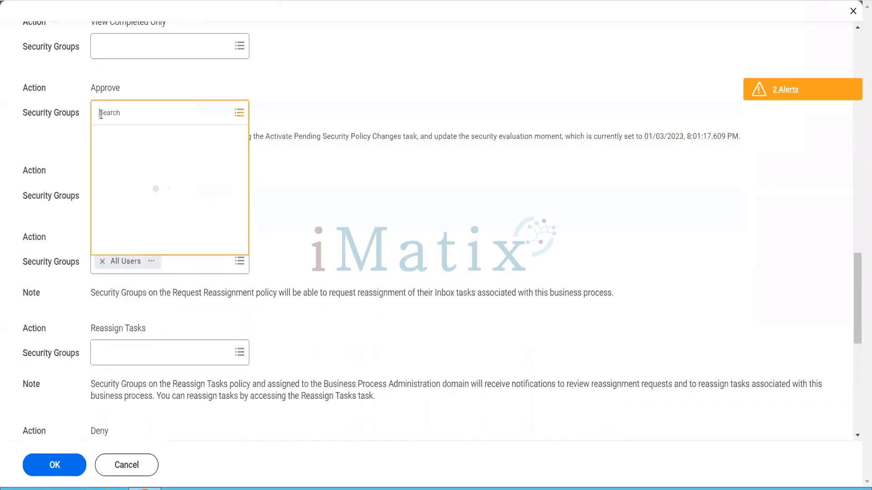
{"action": "left_click", "coordinate": [75, 134]}
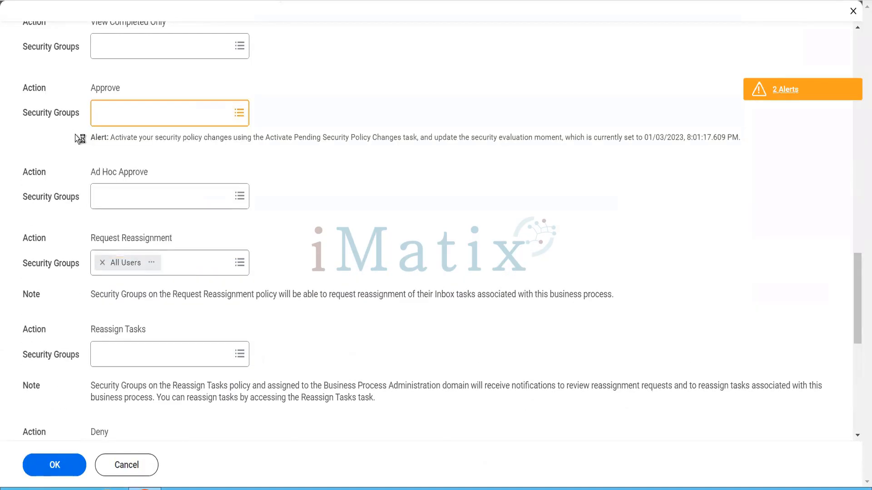
Submit the edited Customer Contract Event security policy, accepting the alerts, so the changes are saved.
{"action": "scroll", "coordinate": [83, 198], "scroll_direction": "down", "scroll_amount": 1}
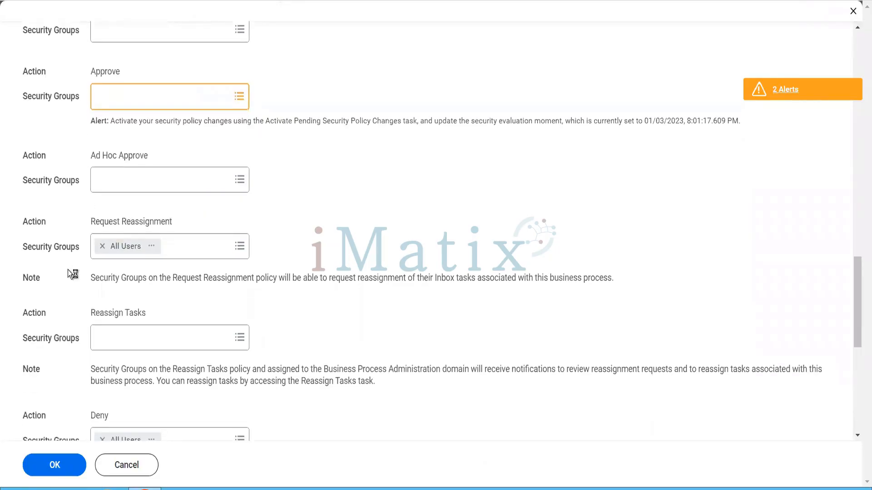
{"action": "scroll", "coordinate": [69, 271], "scroll_direction": "down", "scroll_amount": 8}
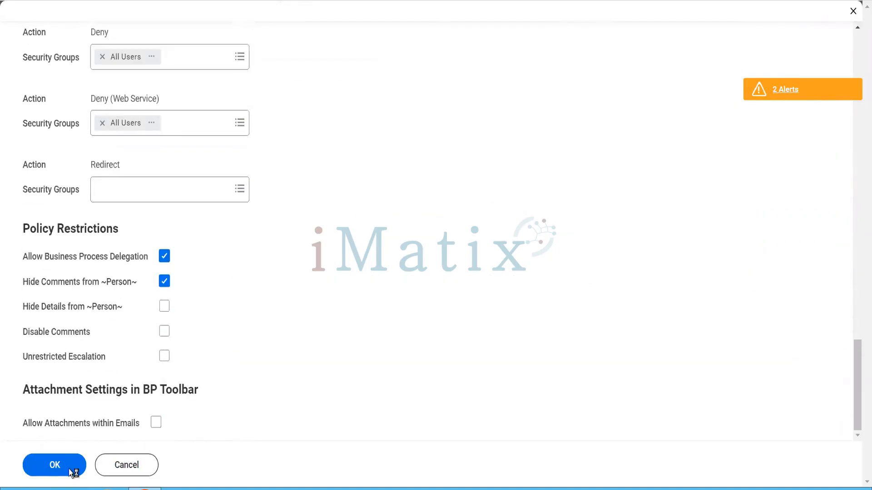
{"action": "left_click", "coordinate": [67, 469]}
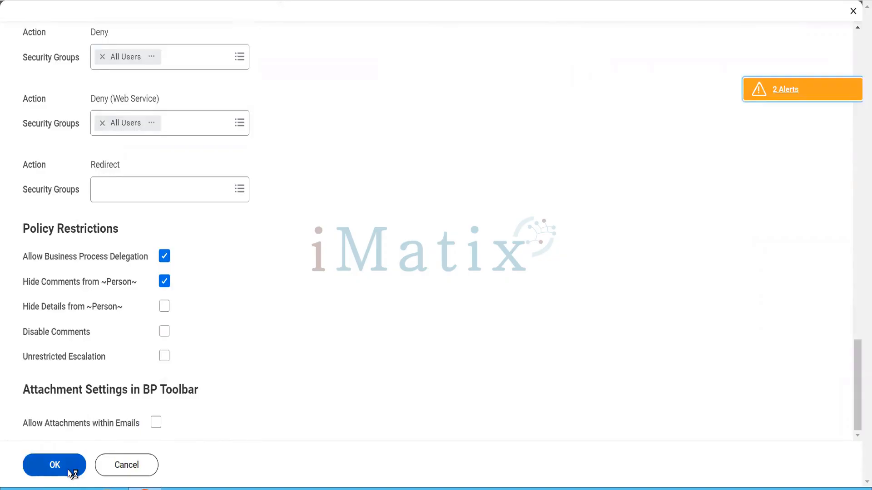
{"action": "left_click", "coordinate": [67, 470]}
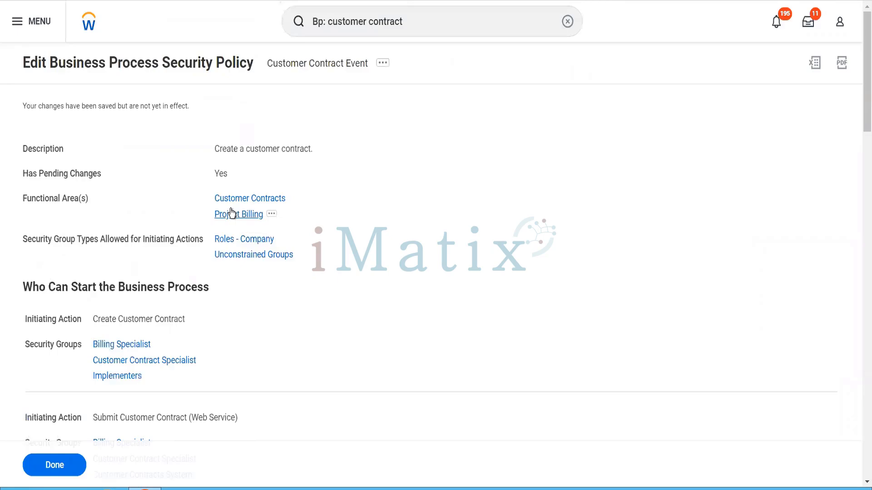
Search for "act pen sec" and open the Activate Pending Security Policy Changes task.
{"action": "left_click", "coordinate": [411, 34]}
{"action": "key", "text": "ctrl+a"}
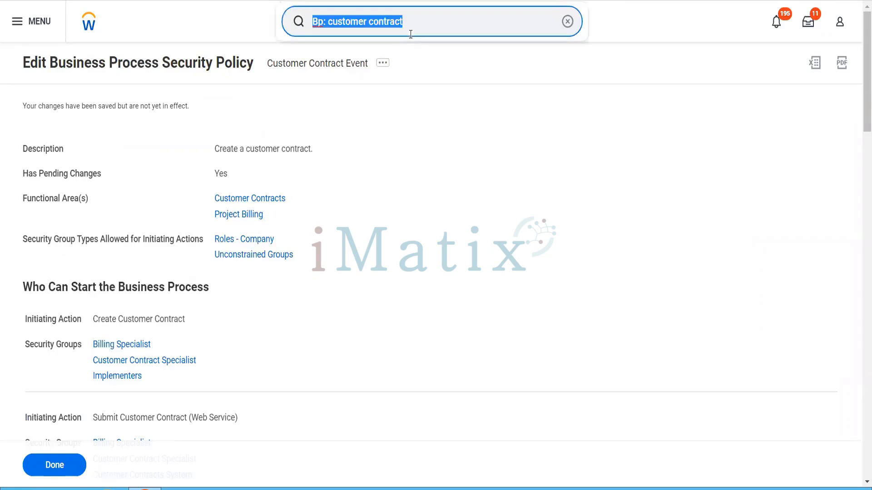
{"action": "type", "text": "act pen sec"}
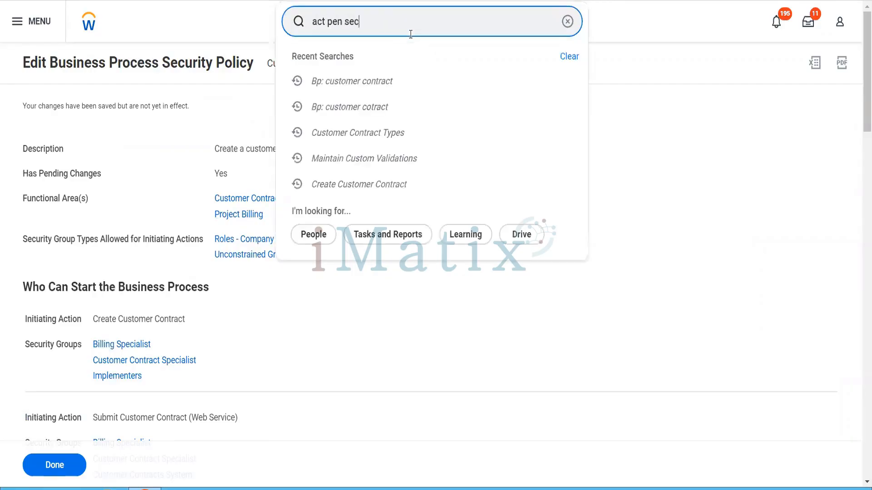
{"action": "left_click", "coordinate": [393, 70]}
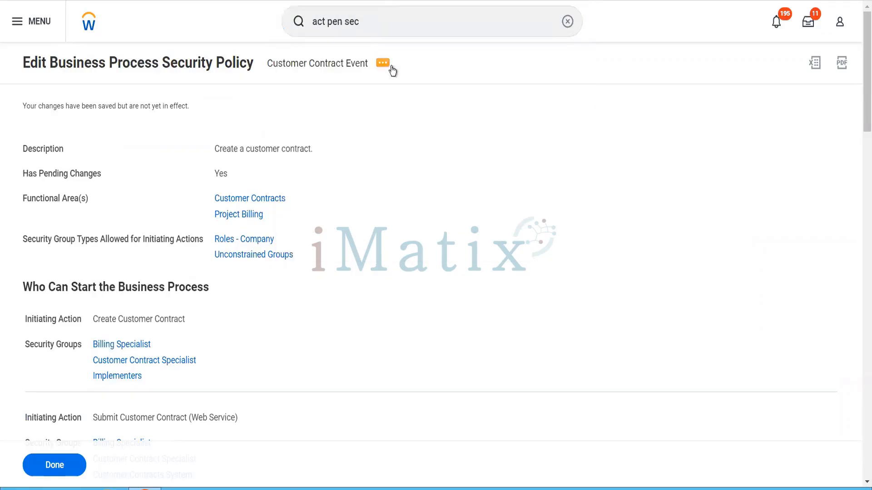
Enter the comment "Test" and confirm activation of the pending security policy changes.
{"action": "left_click", "coordinate": [286, 228]}
{"action": "type", "text": "Test"}
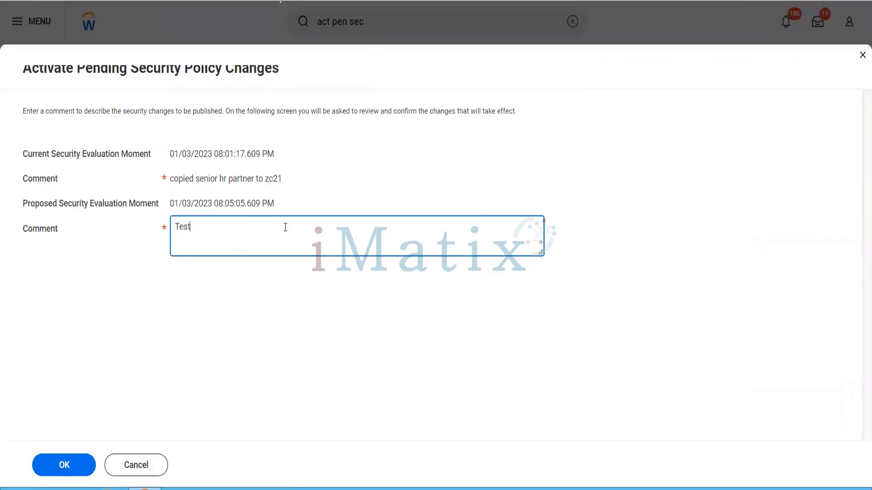
{"action": "left_click", "coordinate": [64, 465]}
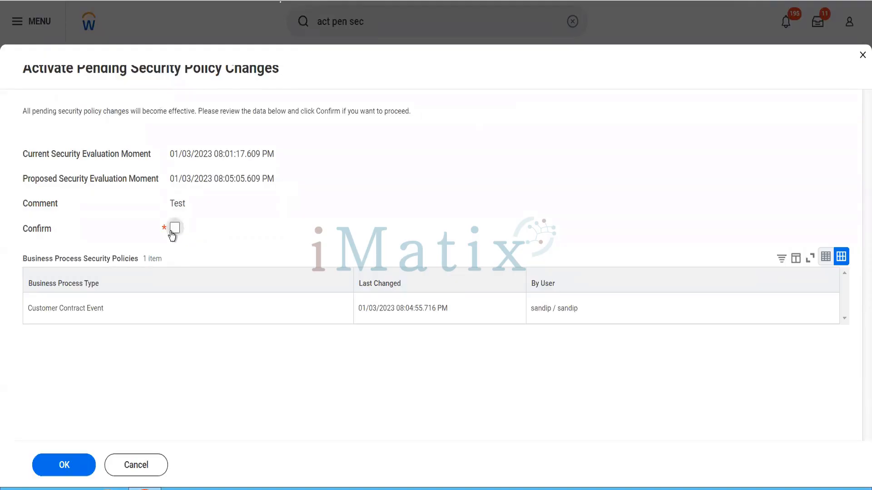
{"action": "left_click", "coordinate": [174, 228]}
{"action": "left_click", "coordinate": [65, 464]}
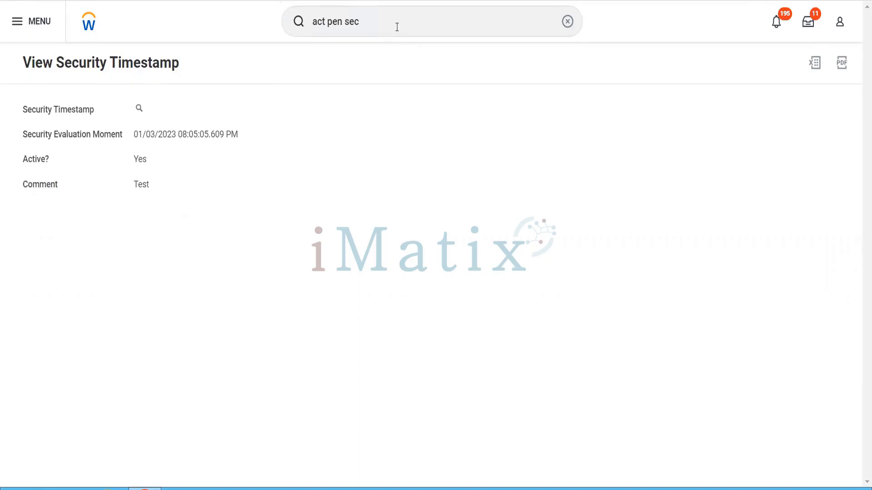
Search for "bp: cust cont" and open the Customer Contract Event (Default Definition) business process definition.
{"action": "left_click", "coordinate": [296, 10]}
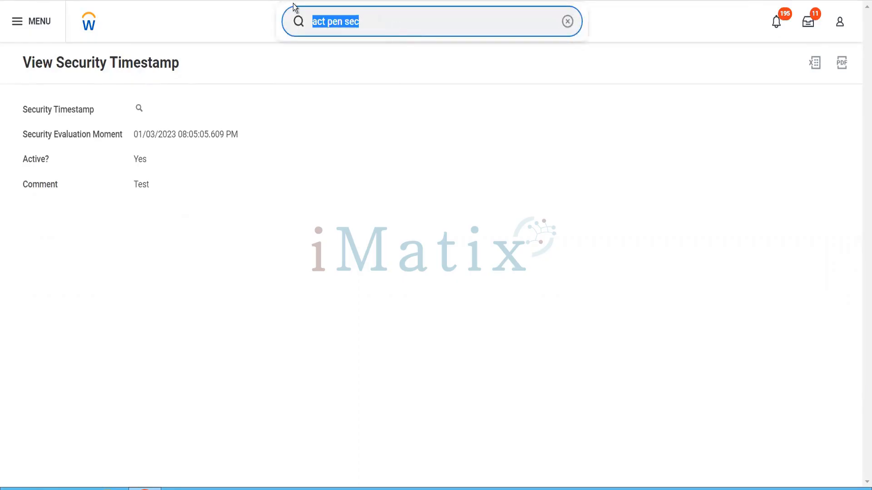
{"action": "type", "text": "bp"}
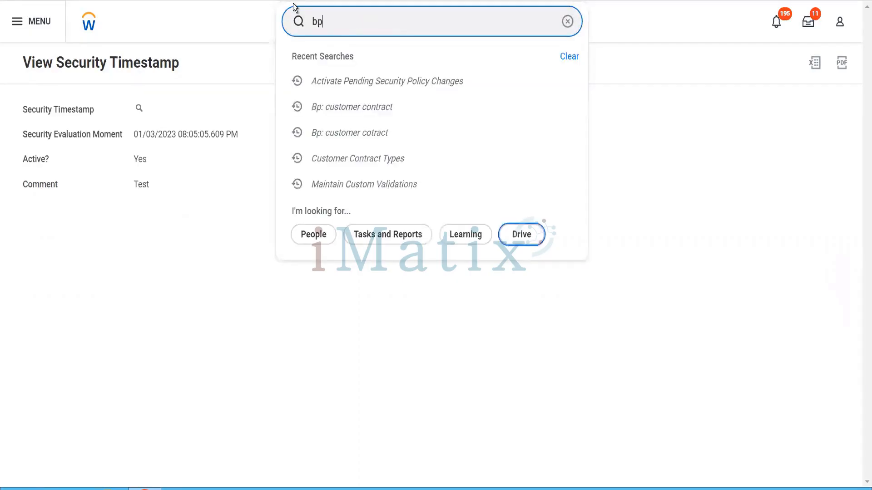
{"action": "type", "text": ":"}
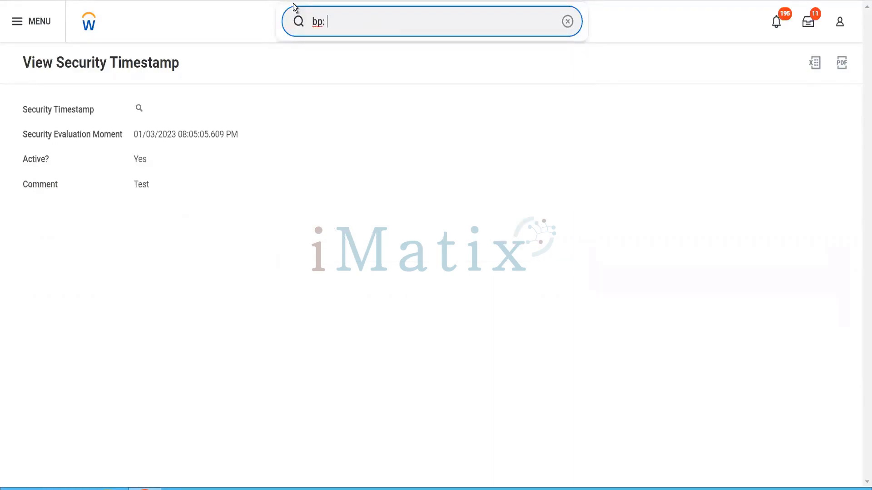
{"action": "type", "text": " cust cont"}
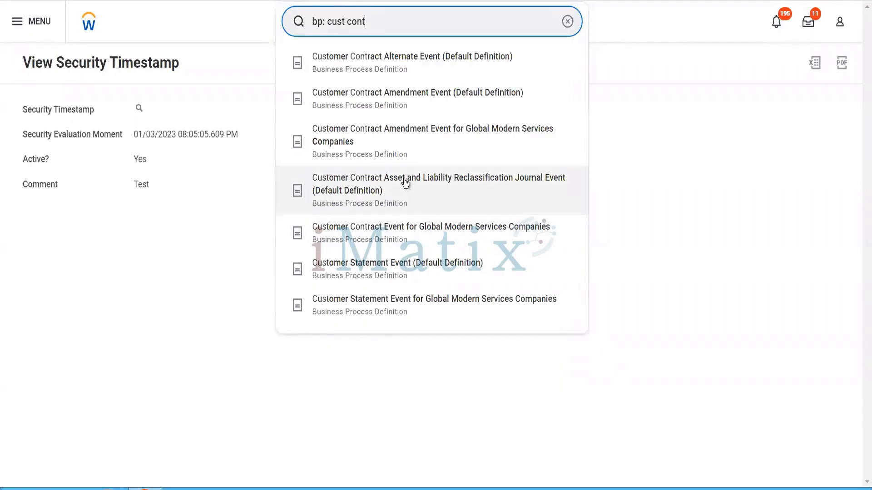
{"action": "left_click", "coordinate": [412, 272]}
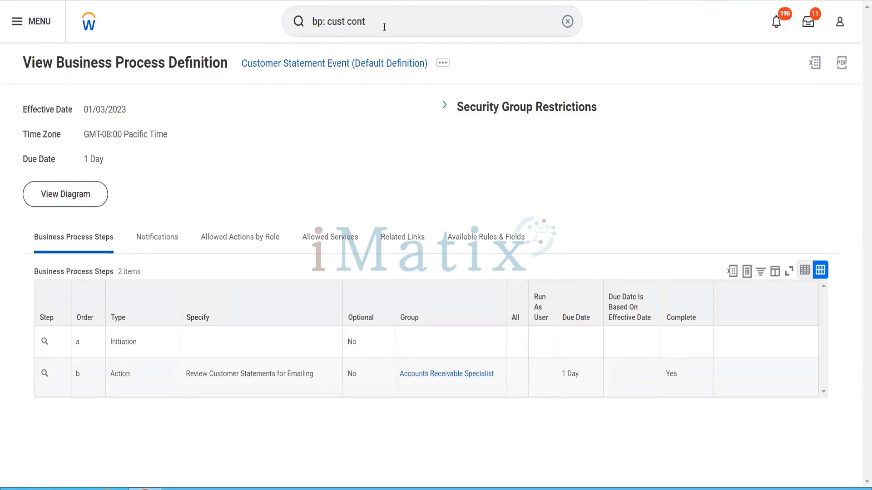
{"action": "key", "text": "Return"}
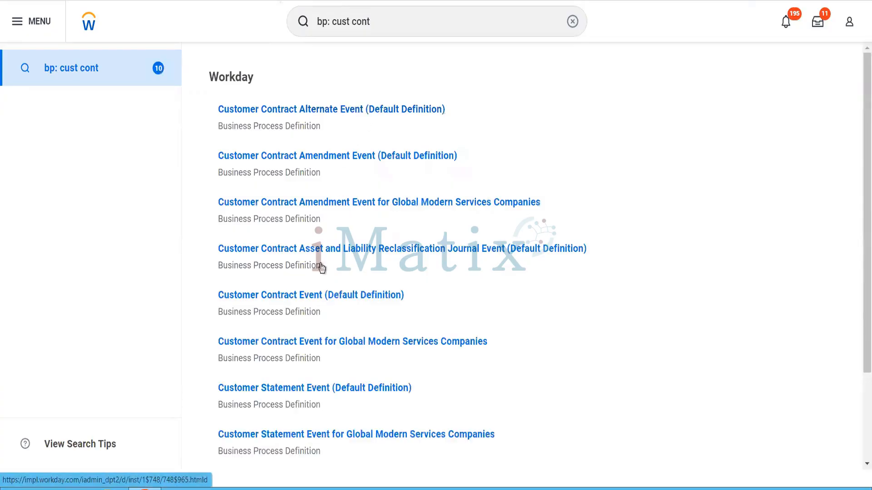
{"action": "left_click", "coordinate": [315, 296]}
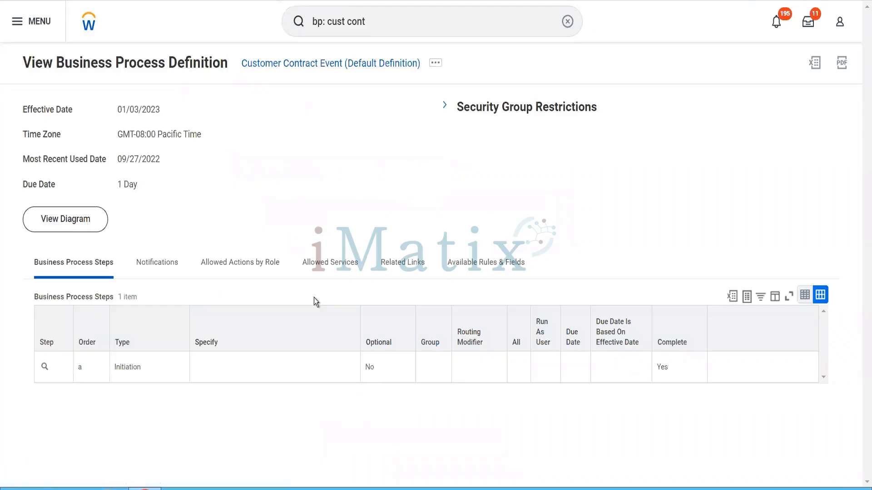
View the Customer Contract Event's business process policy and examine which security groups can initiate and process the contract actions.
{"action": "left_click", "coordinate": [436, 63]}
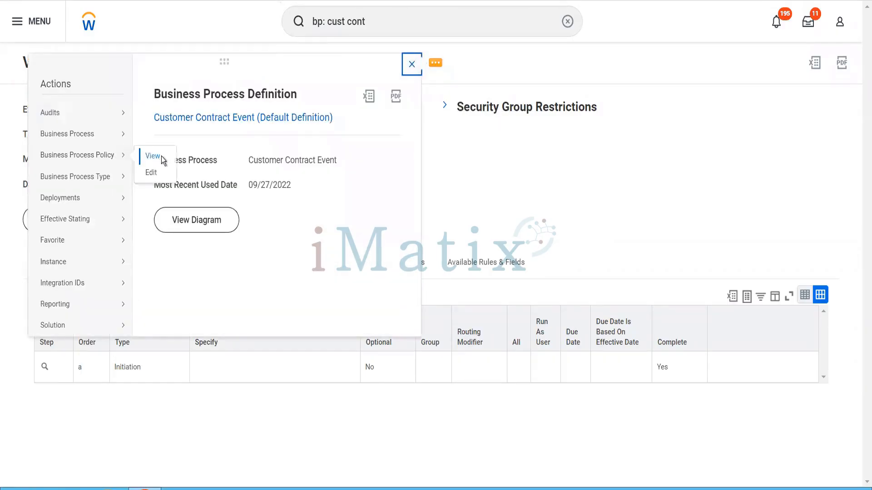
{"action": "left_click", "coordinate": [162, 158]}
{"action": "scroll", "coordinate": [323, 225], "scroll_direction": "down", "scroll_amount": 10}
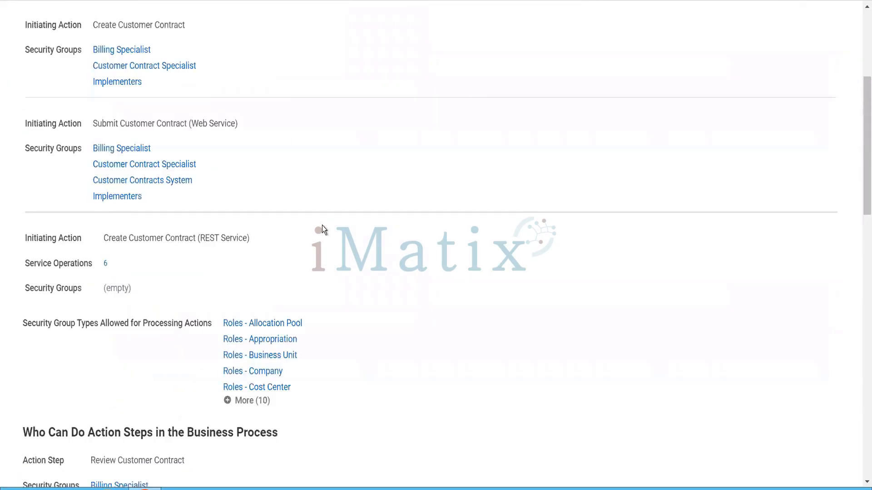
{"action": "scroll", "coordinate": [322, 225], "scroll_direction": "up", "scroll_amount": 10}
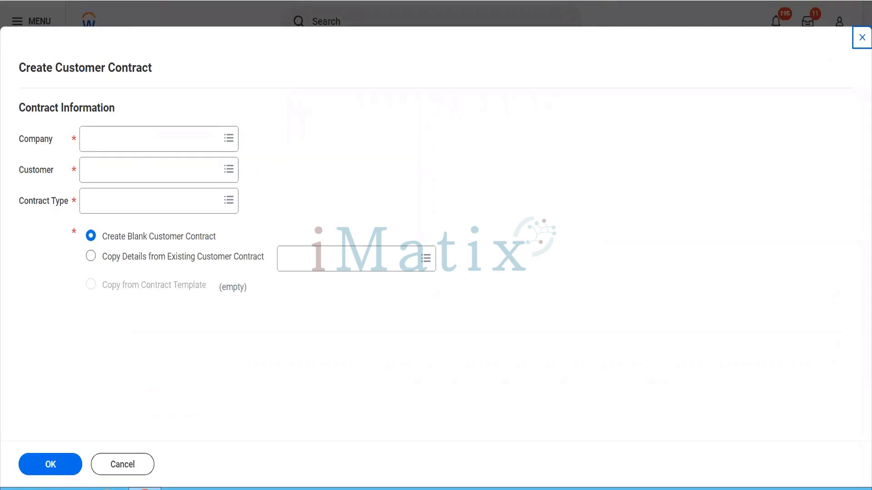
Set the company of the new customer contract to BGC Blinkit Grocery Delivery.
{"action": "left_click", "coordinate": [173, 137]}
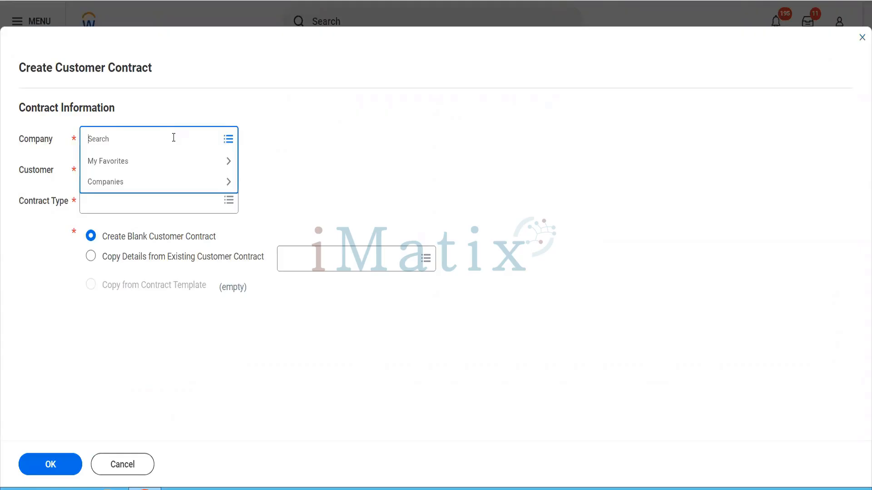
{"action": "type", "text": "gb030"}
{"action": "key", "text": "Return"}
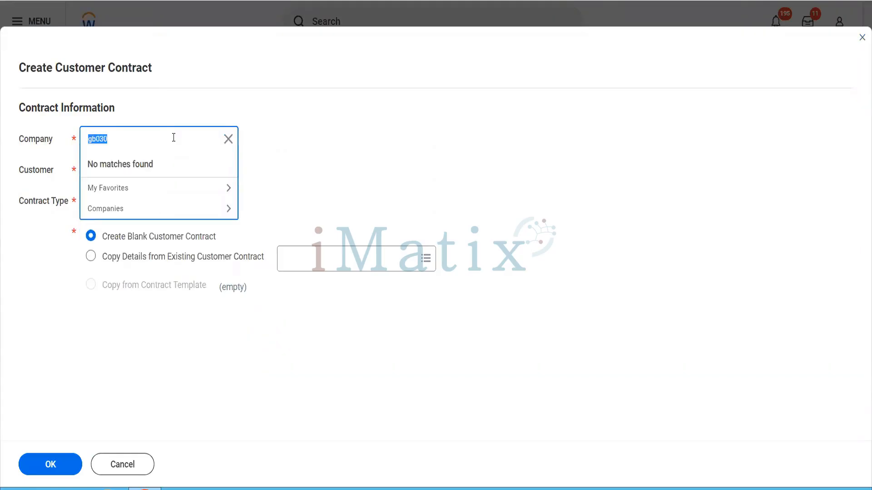
{"action": "key", "text": "BackSpace"}
{"action": "type", "text": "bgc"}
{"action": "key", "text": "Return"}
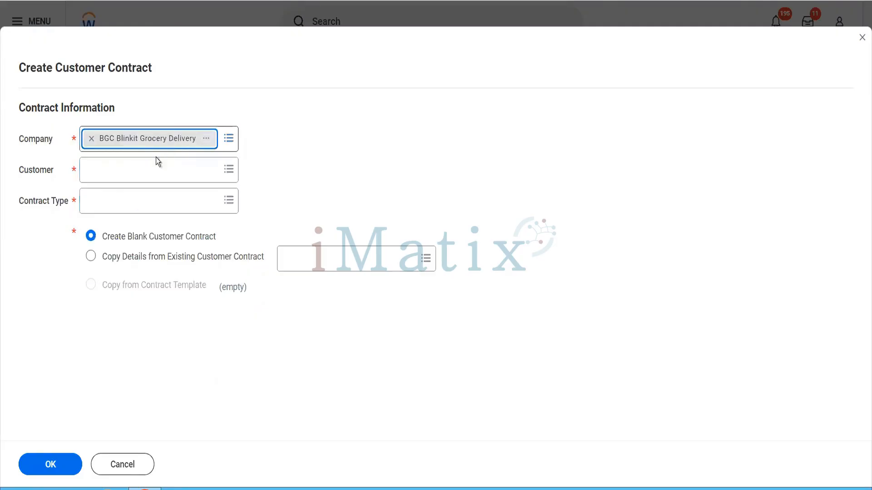
Choose customer Reliance Hotels and contract type Demo Contract Type, and proceed with a blank customer contract.
{"action": "left_click", "coordinate": [144, 166]}
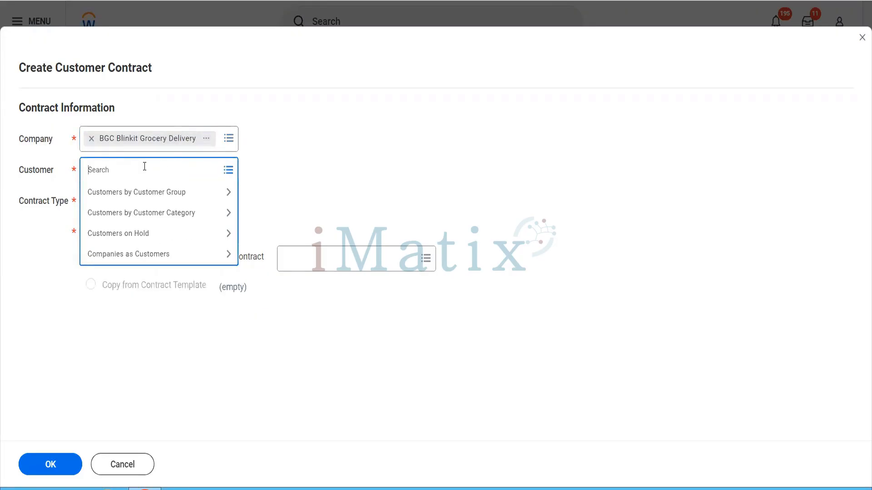
{"action": "type", "text": "rel hotel"}
{"action": "key", "text": "Return"}
{"action": "left_click", "coordinate": [113, 198]}
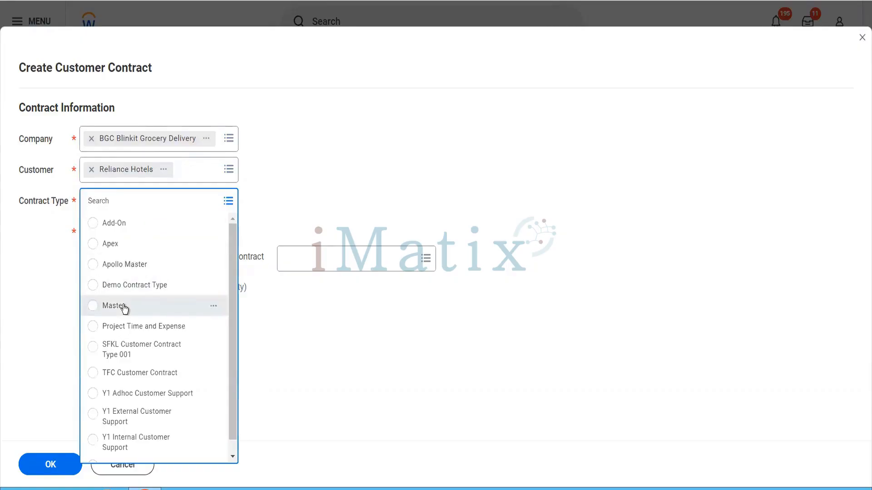
{"action": "scroll", "coordinate": [137, 383], "scroll_direction": "down", "scroll_amount": 1}
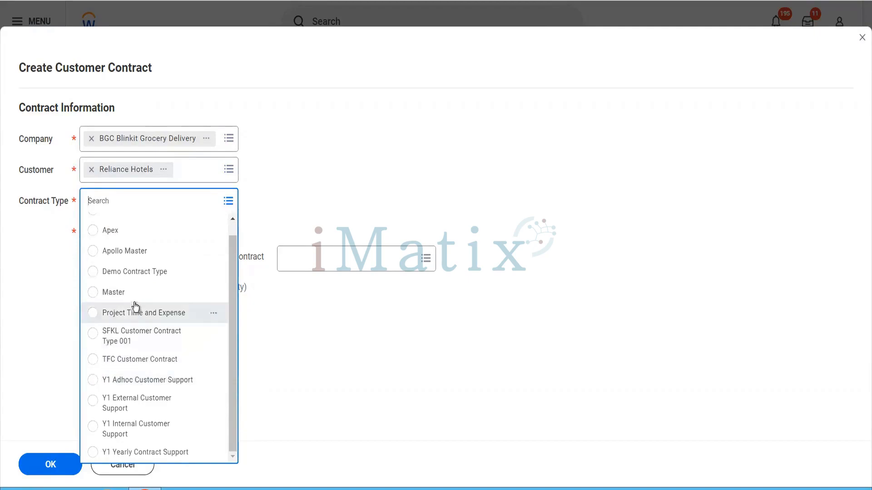
{"action": "left_click", "coordinate": [138, 273]}
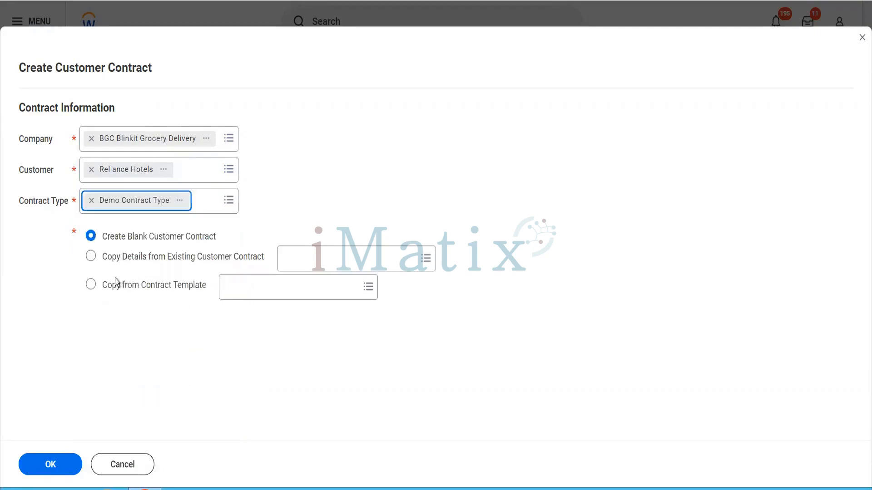
{"action": "left_click", "coordinate": [61, 465]}
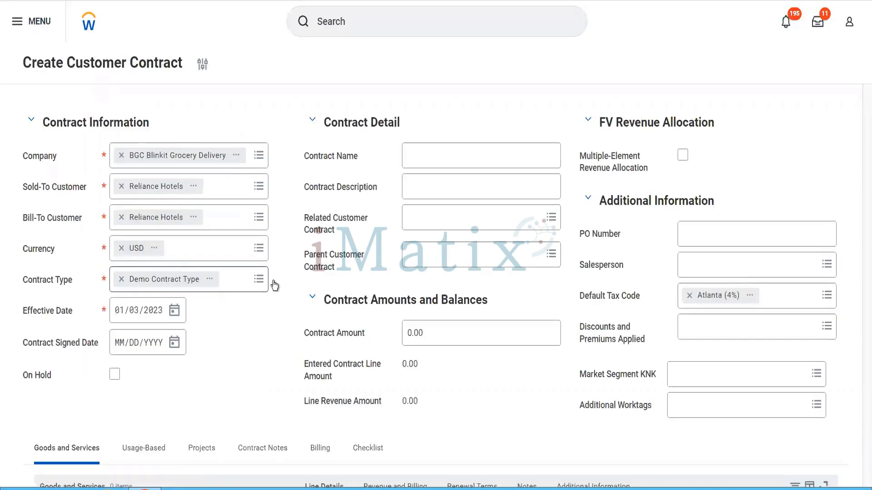
Set both the contract's effective date and its signed date to 01/01/2023.
{"action": "left_click", "coordinate": [134, 316]}
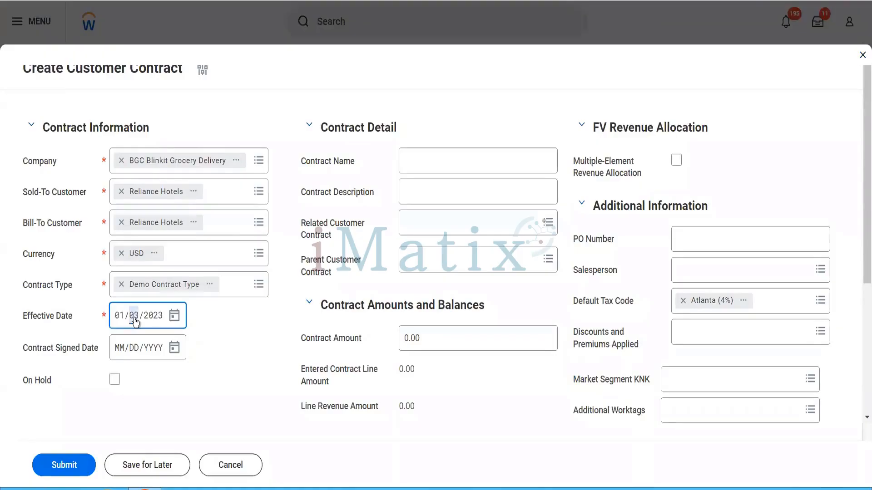
{"action": "type", "text": "01"}
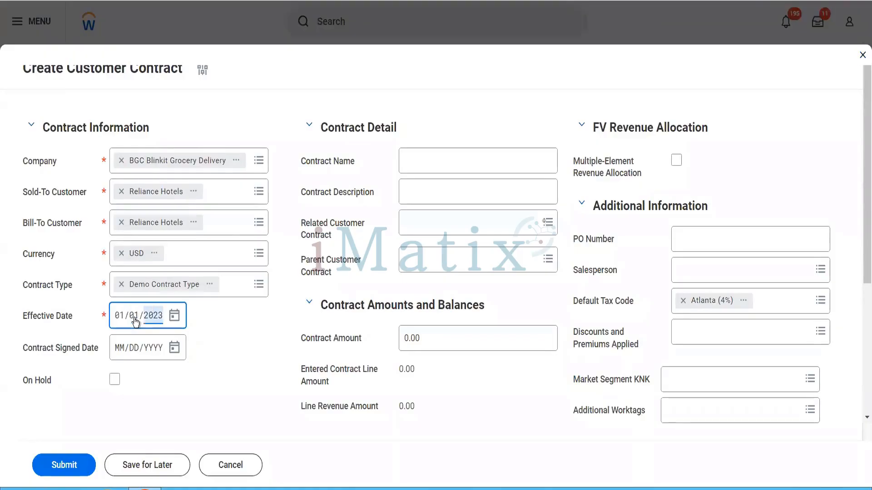
{"action": "left_click", "coordinate": [119, 351]}
{"action": "type", "text": "01/01/"}
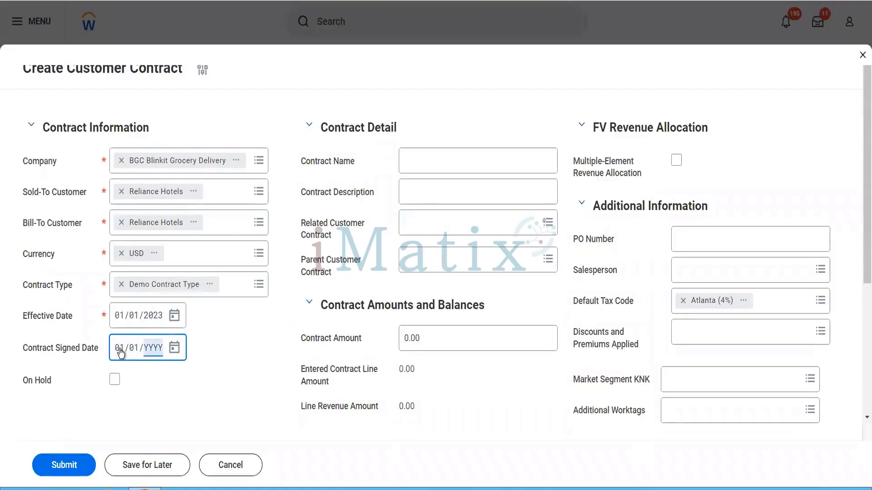
{"action": "type", "text": "2023"}
Name the contract "This is our first contract" and enter the description "To test the contract feature".
{"action": "left_click", "coordinate": [429, 158]}
{"action": "type", "text": "Th"}
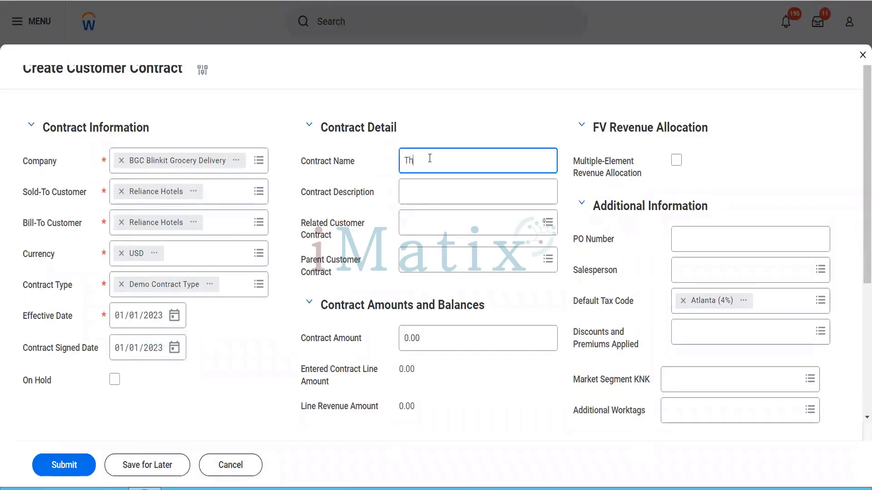
{"action": "type", "text": "is is our first contract"}
{"action": "left_click", "coordinate": [445, 197]}
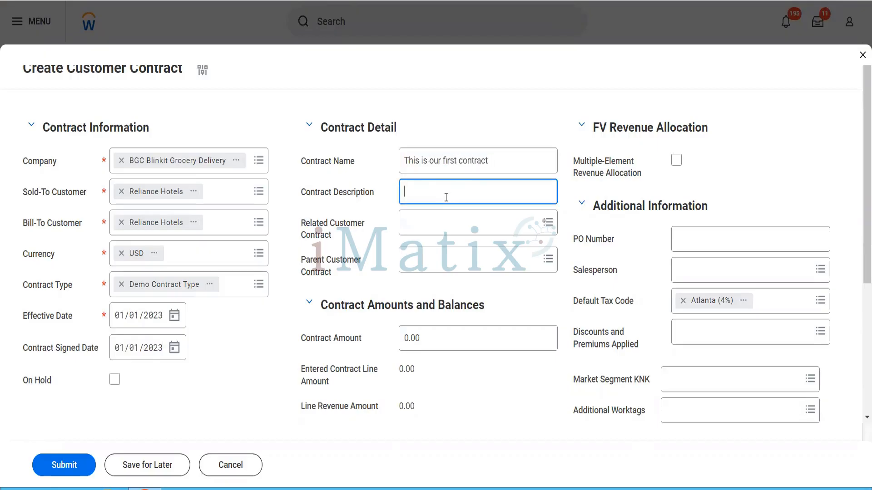
{"action": "type", "text": "To test the contract feature"}
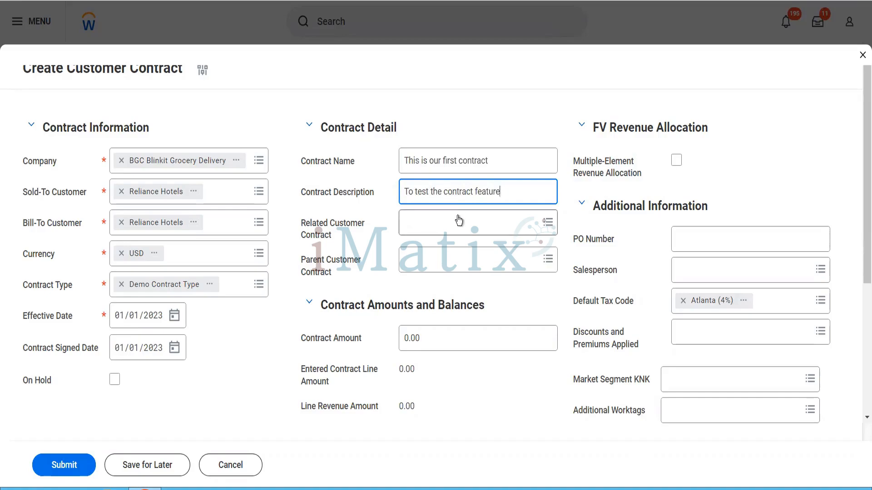
Enter the PO number and assign the Senior Financial Analyst from WD People Insights as the contract's salesperson.
{"action": "left_click", "coordinate": [681, 240]}
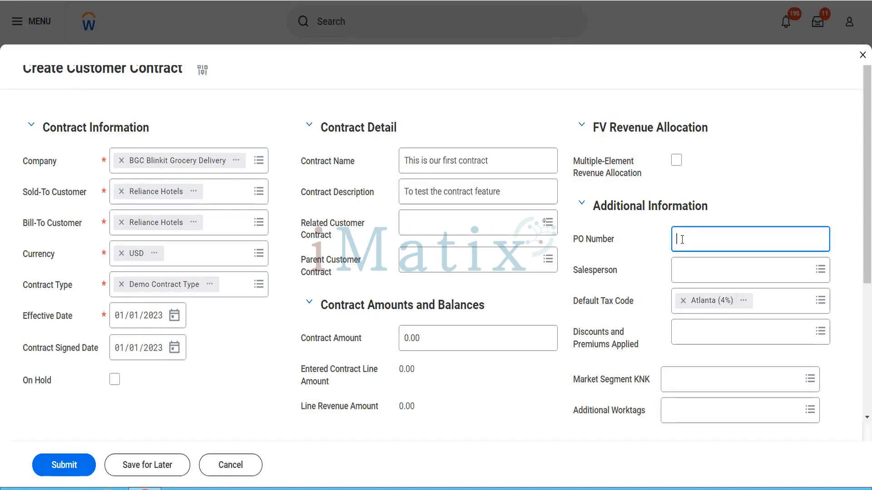
{"action": "type", "text": "58132"}
{"action": "left_click", "coordinate": [691, 272]}
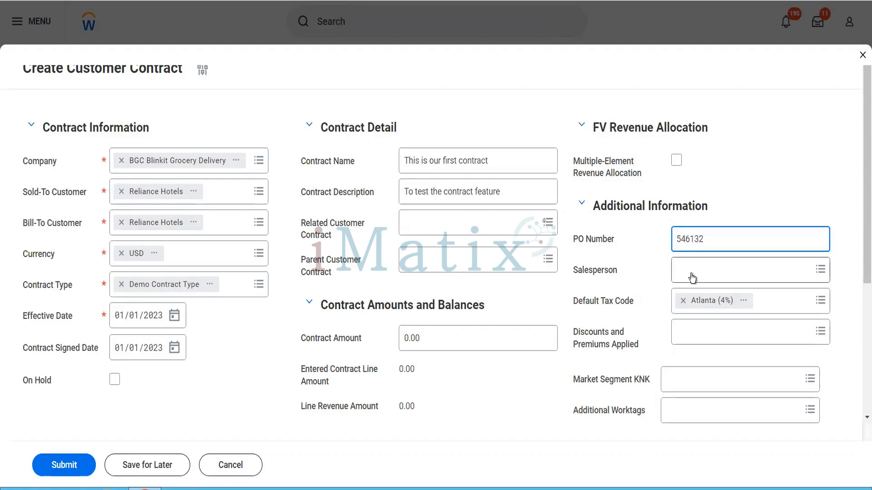
{"action": "type", "text": "tetra se"}
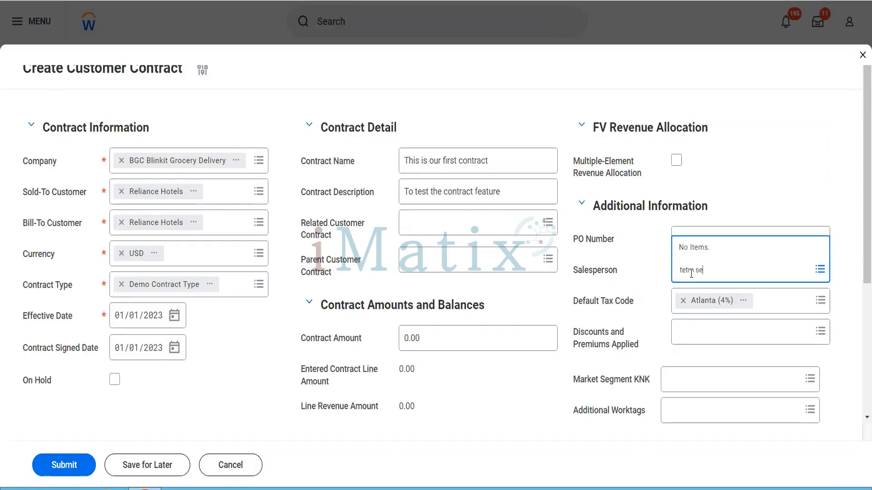
{"action": "key", "text": "BackSpace"}
{"action": "key", "text": "BackSpace"}
{"action": "key", "text": "BackSpace"}
{"action": "key", "text": "BackSpace"}
{"action": "key", "text": "BackSpace"}
{"action": "type", "text": "r ser"}
{"action": "key", "text": "Return"}
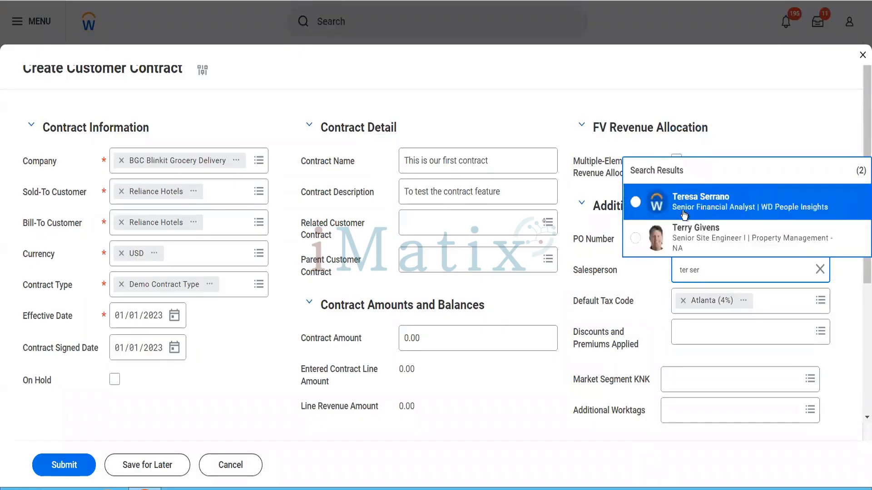
{"action": "left_click", "coordinate": [684, 213]}
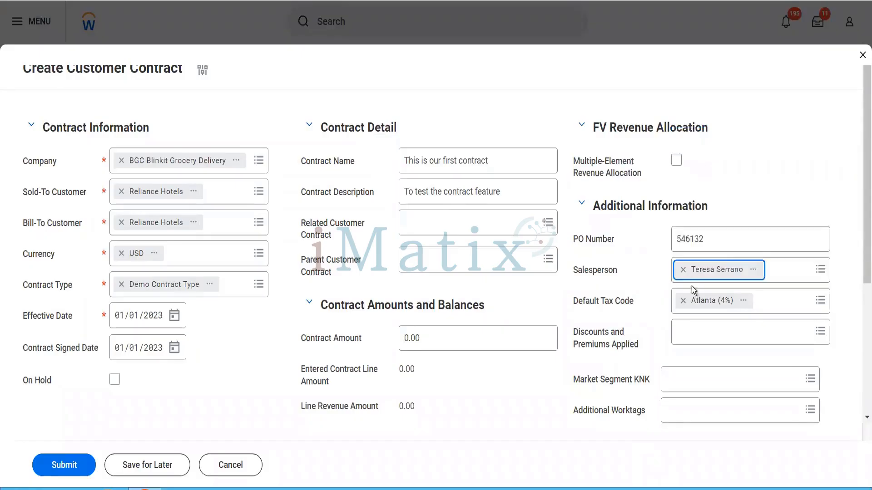
Remove the Atlanta (4%) default tax code and set the contract amount to 12000.
{"action": "left_click", "coordinate": [685, 309]}
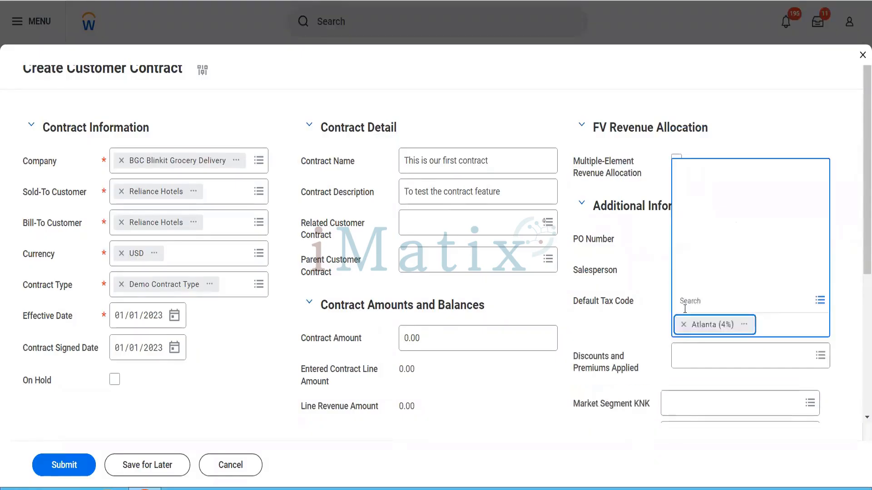
{"action": "left_click", "coordinate": [684, 325]}
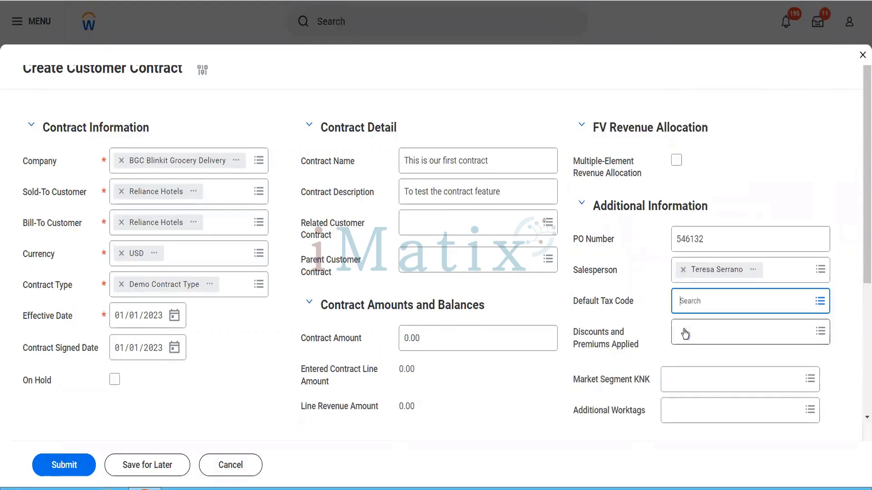
{"action": "scroll", "coordinate": [528, 331], "scroll_direction": "down", "scroll_amount": 2}
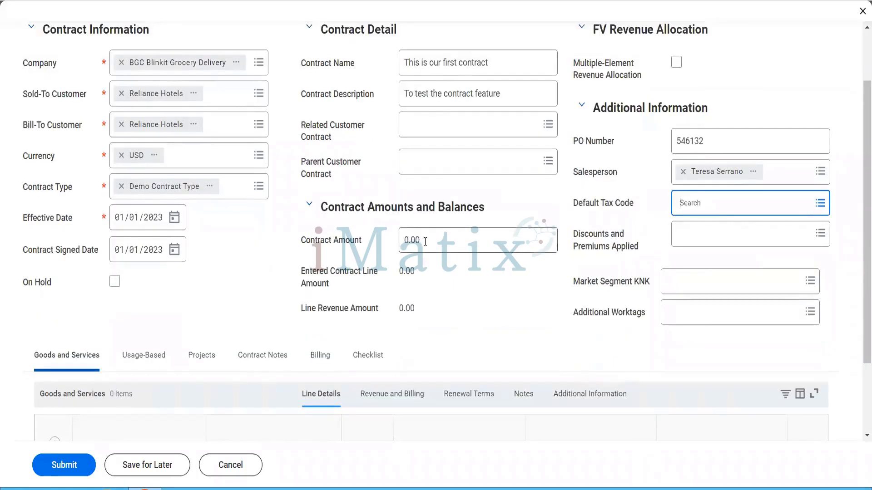
{"action": "left_click", "coordinate": [425, 241]}
{"action": "type", "text": "12000"}
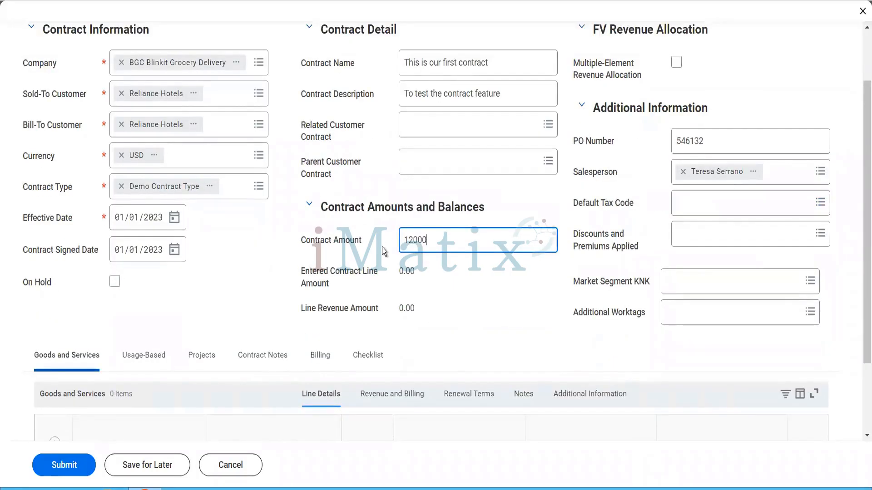
{"action": "key", "text": "Tab"}
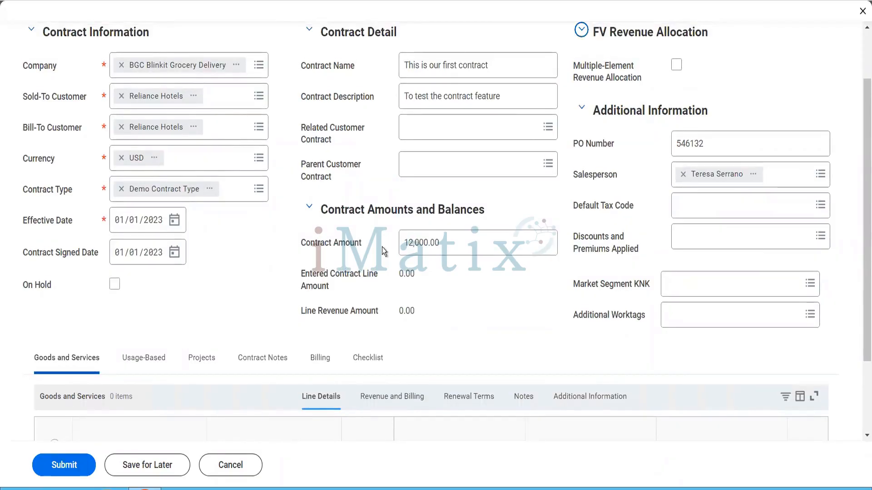
Add a goods and services line to the contract with Pack of Biscuits as its sales item.
{"action": "scroll", "coordinate": [66, 346], "scroll_direction": "down", "scroll_amount": 2}
{"action": "left_click", "coordinate": [54, 345]}
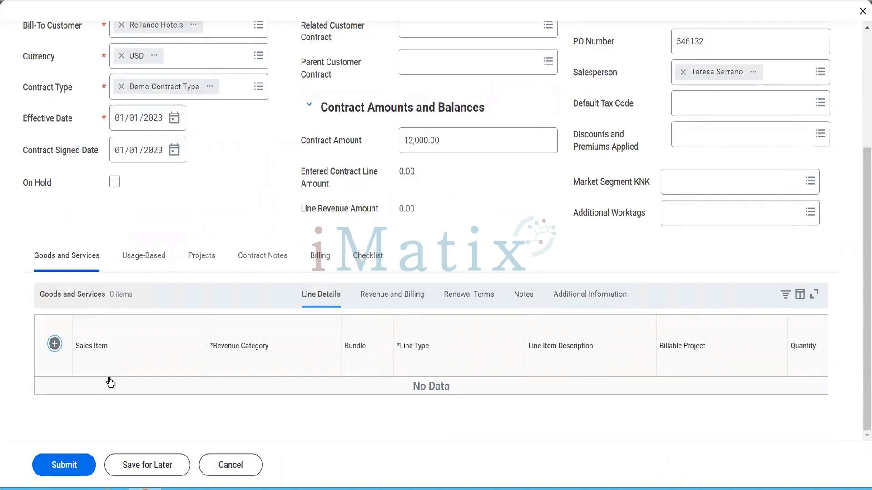
{"action": "left_click", "coordinate": [111, 394]}
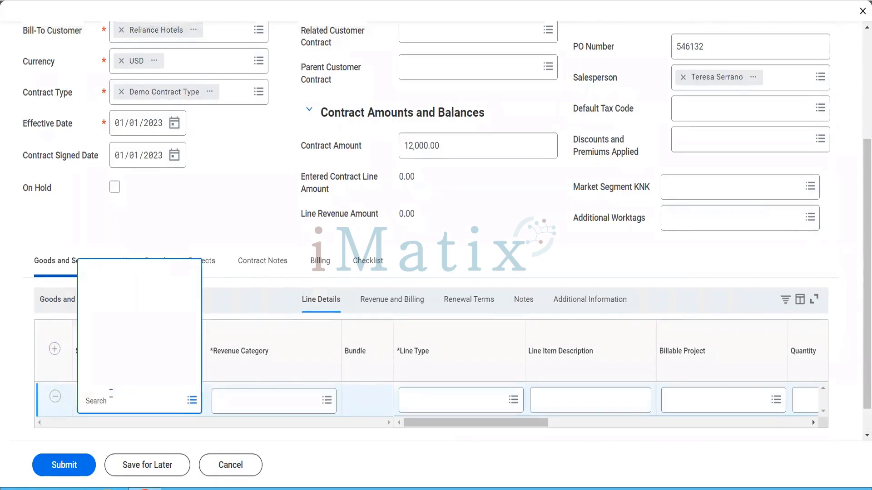
{"action": "type", "text": "nisc"}
{"action": "key", "text": "BackSpace"}
{"action": "key", "text": "BackSpace"}
{"action": "key", "text": "BackSpace"}
{"action": "key", "text": "BackSpace"}
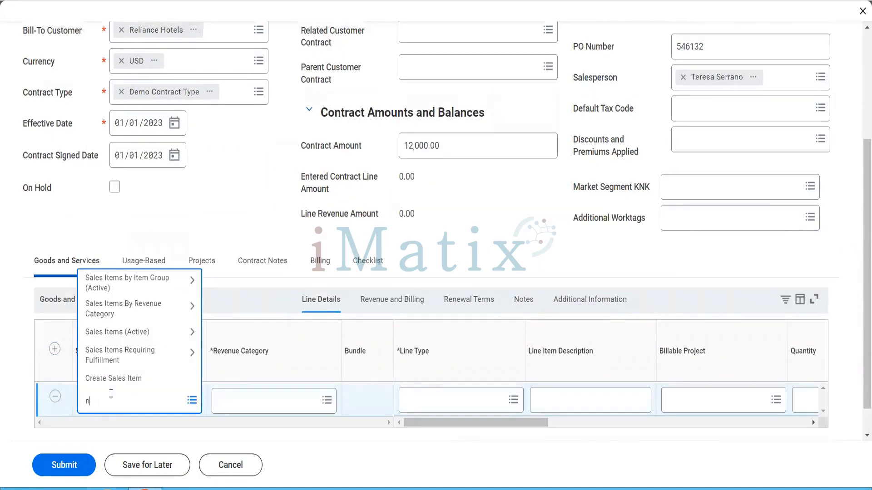
{"action": "type", "text": "biscuit"}
{"action": "key", "text": "Return"}
Set the line type of the Pack of Biscuits line to Fixed Amount.
{"action": "left_click", "coordinate": [245, 402]}
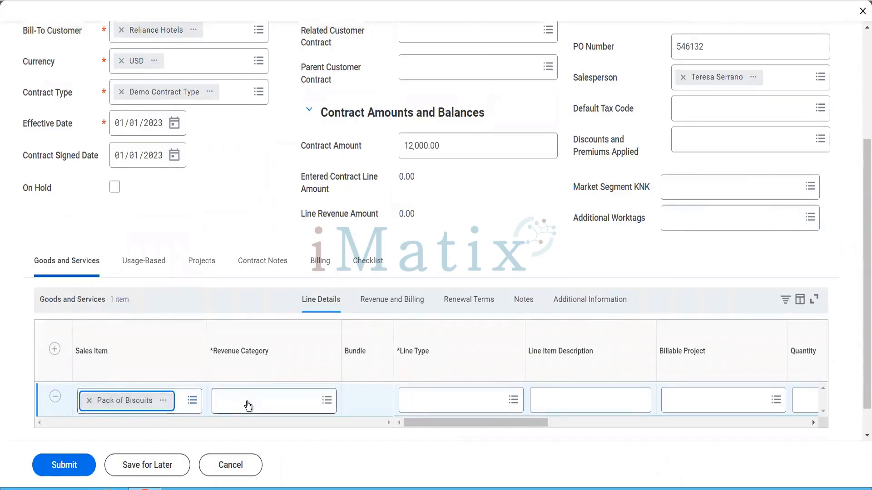
{"action": "left_click", "coordinate": [435, 404]}
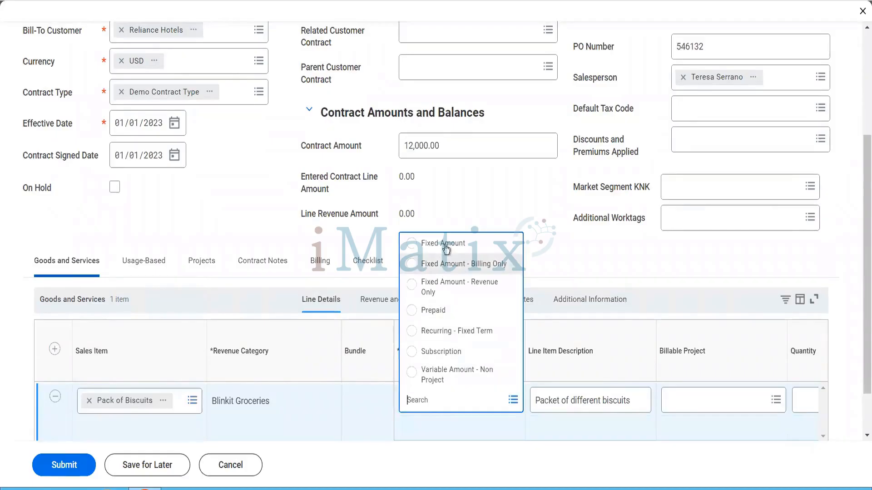
{"action": "left_click", "coordinate": [445, 245]}
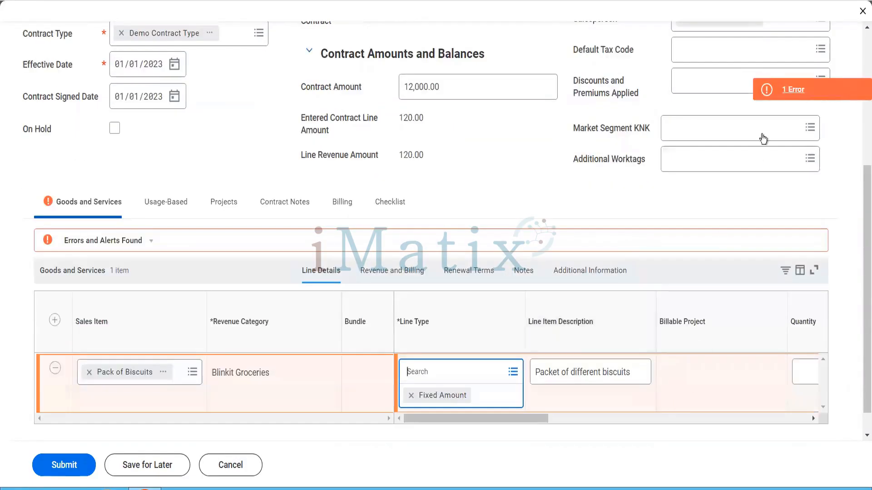
Check the error reported for the goods and services line and remove the line's Atlanta (4%) tax code.
{"action": "left_click", "coordinate": [779, 94]}
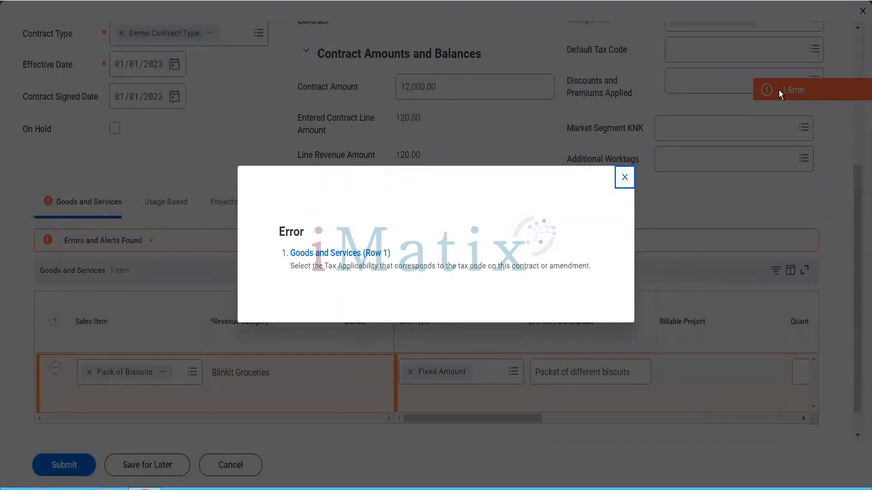
{"action": "left_click", "coordinate": [625, 177]}
{"action": "left_click", "coordinate": [520, 271]}
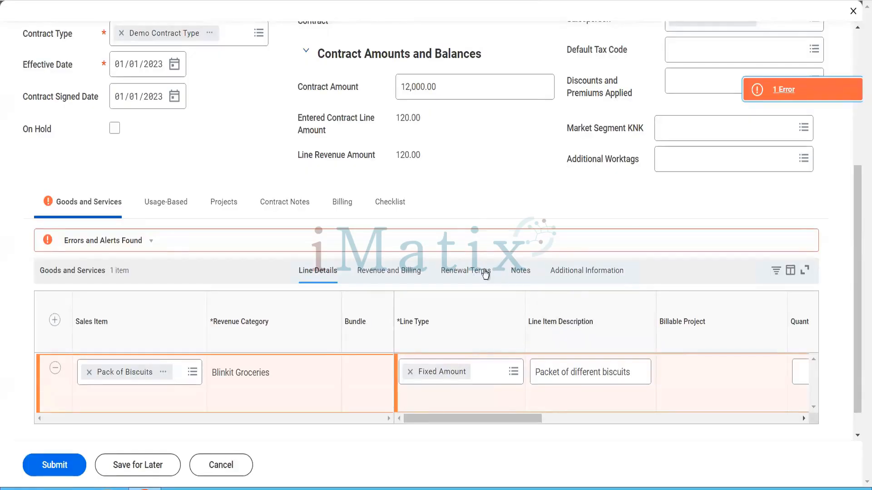
{"action": "left_click", "coordinate": [577, 270]}
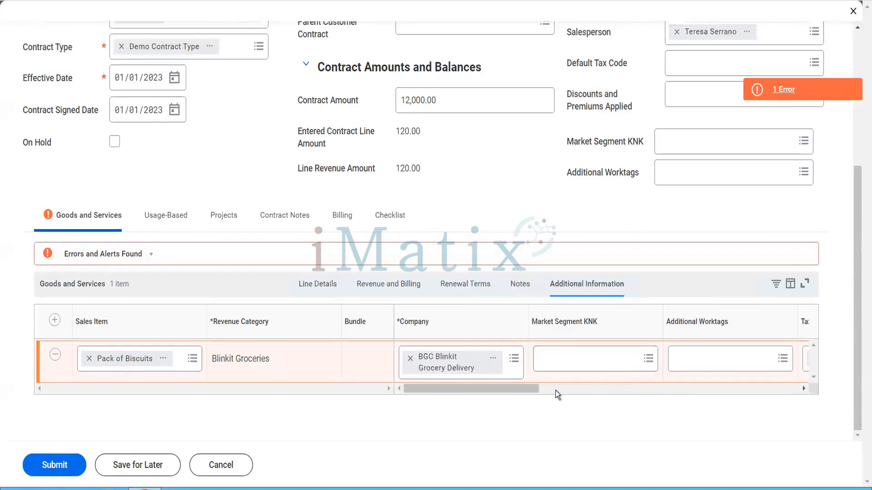
{"action": "left_click", "coordinate": [568, 391]}
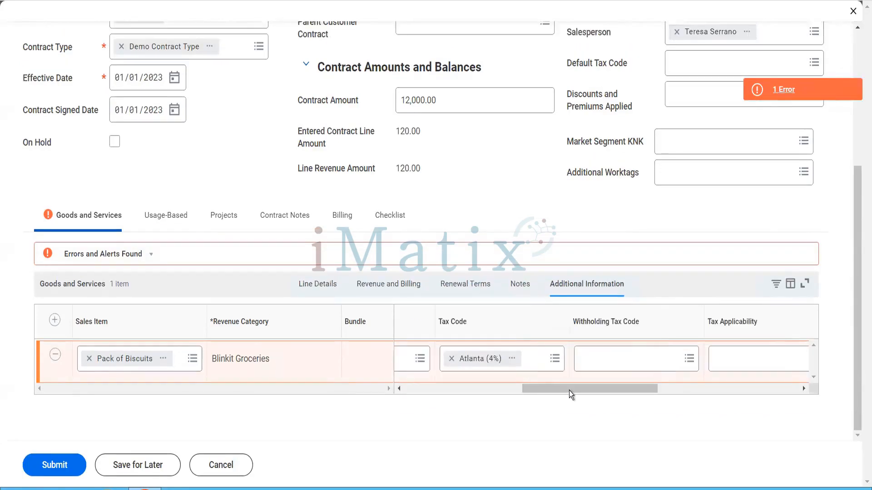
{"action": "left_click", "coordinate": [731, 363]}
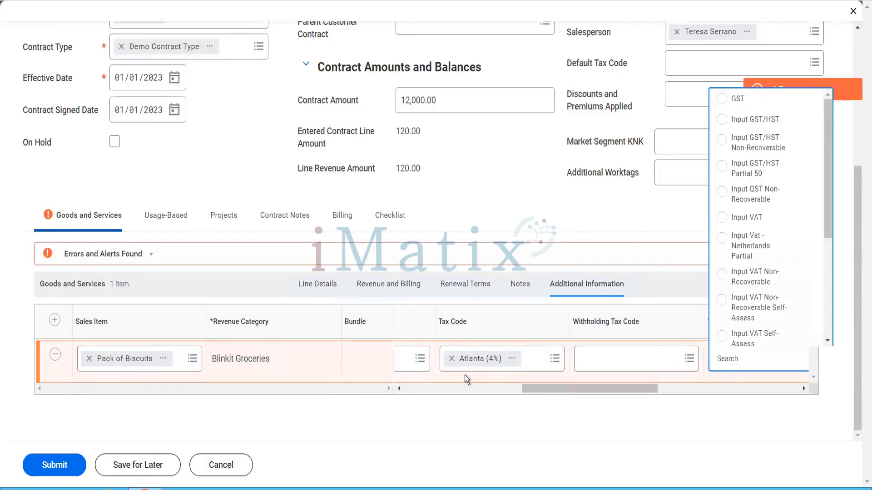
{"action": "left_click", "coordinate": [451, 359]}
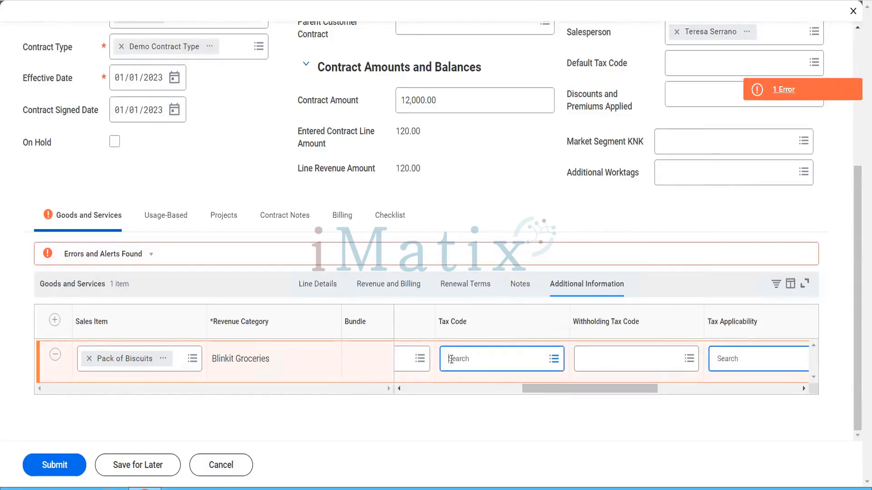
Set the Pack of Biscuits line's quantity to 12 and its unit price to 1000.
{"action": "left_click", "coordinate": [307, 288]}
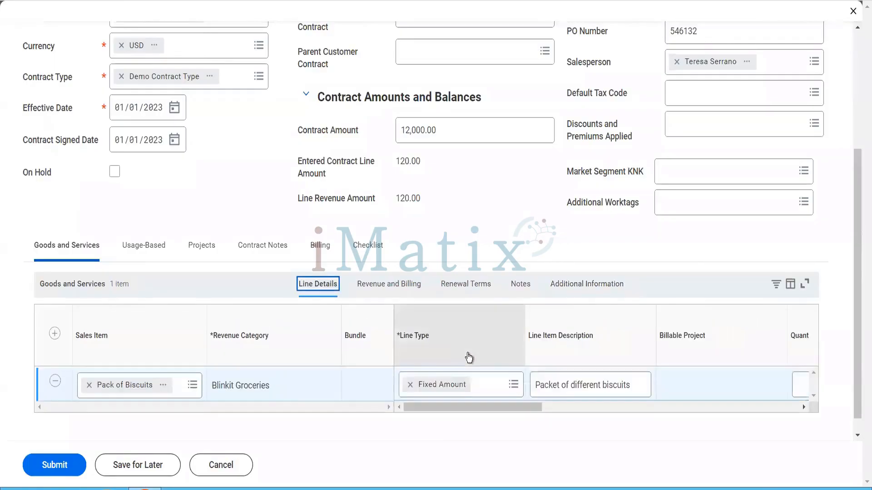
{"action": "left_click_drag", "start_coordinate": [530, 405], "coordinate": [606, 424]}
{"action": "left_click", "coordinate": [593, 387]}
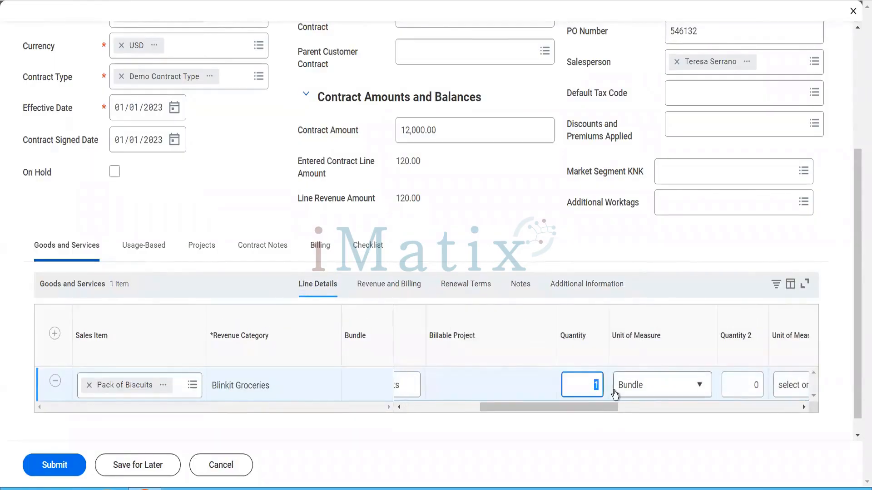
{"action": "type", "text": "2"}
{"action": "key", "text": "Tab"}
{"action": "key", "text": "Tab"}
{"action": "key", "text": "Tab"}
{"action": "key", "text": "Tab"}
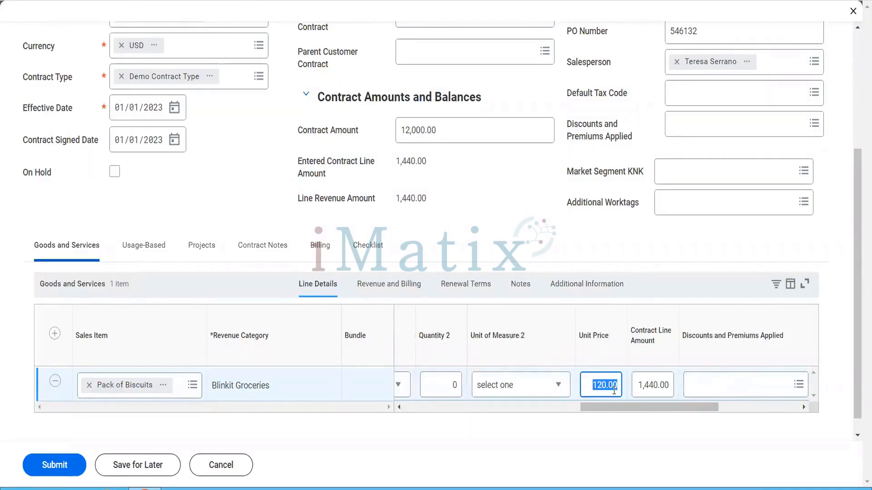
{"action": "type", "text": "1000"}
{"action": "key", "text": "Tab"}
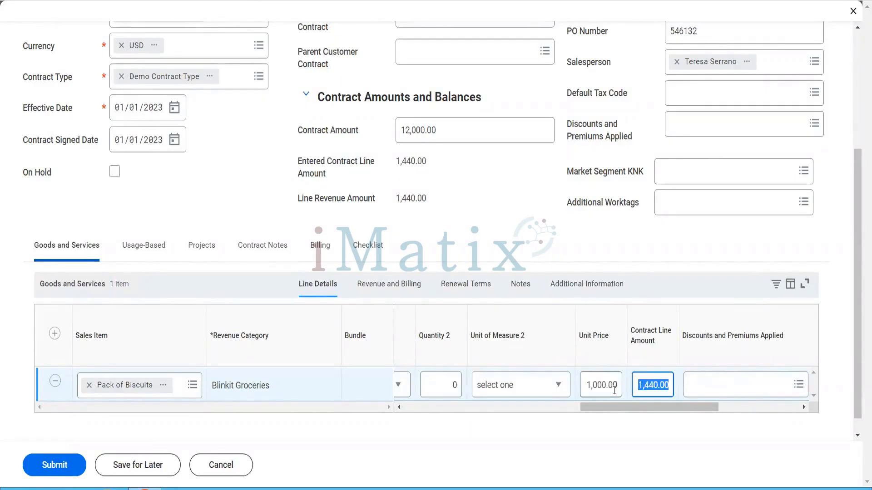
{"action": "left_click_drag", "start_coordinate": [704, 408], "coordinate": [742, 409]}
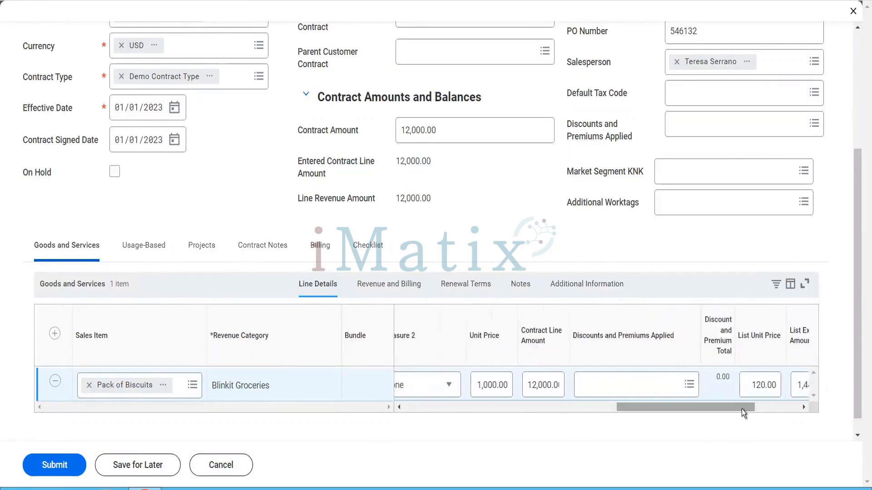
Set the line's revenue and billing From Date to 01/01/2023 and its To Date to 12/31/2023.
{"action": "left_click", "coordinate": [410, 287]}
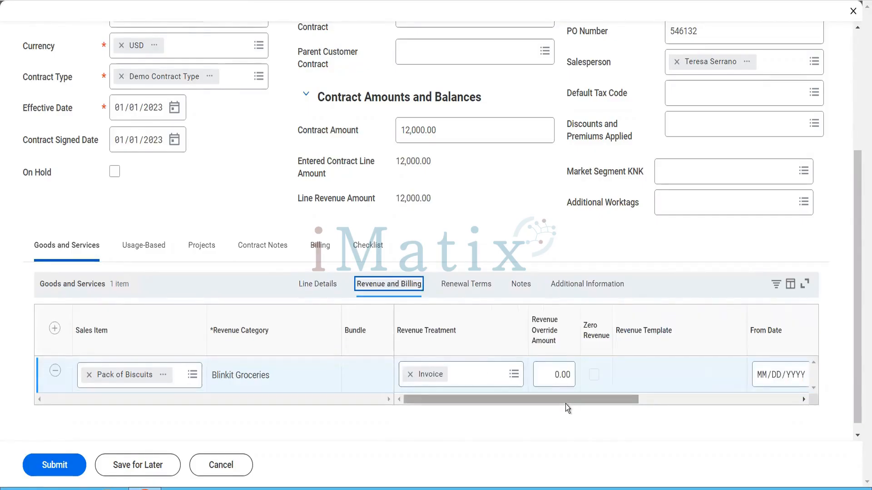
{"action": "left_click_drag", "start_coordinate": [565, 404], "coordinate": [661, 415]}
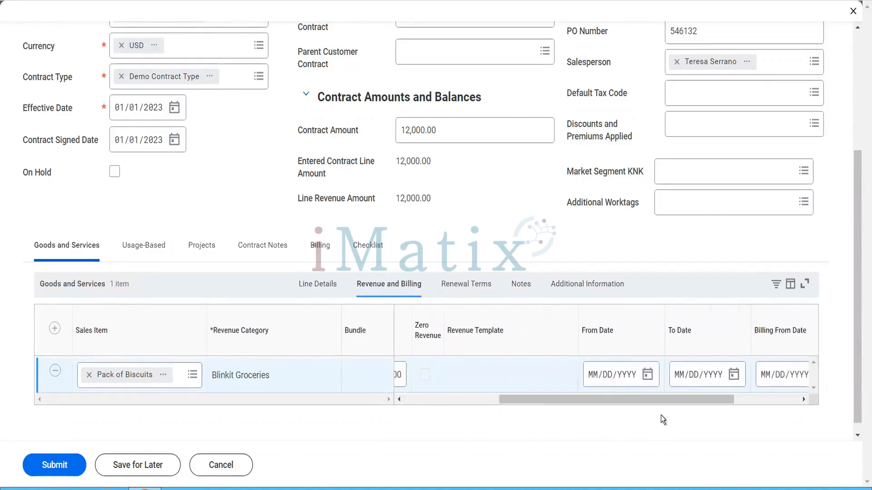
{"action": "left_click", "coordinate": [589, 385]}
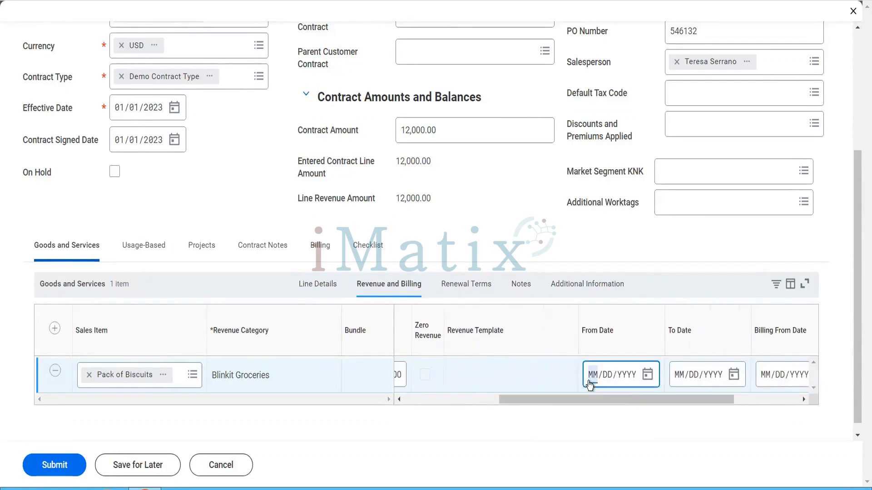
{"action": "type", "text": "01/01/2"}
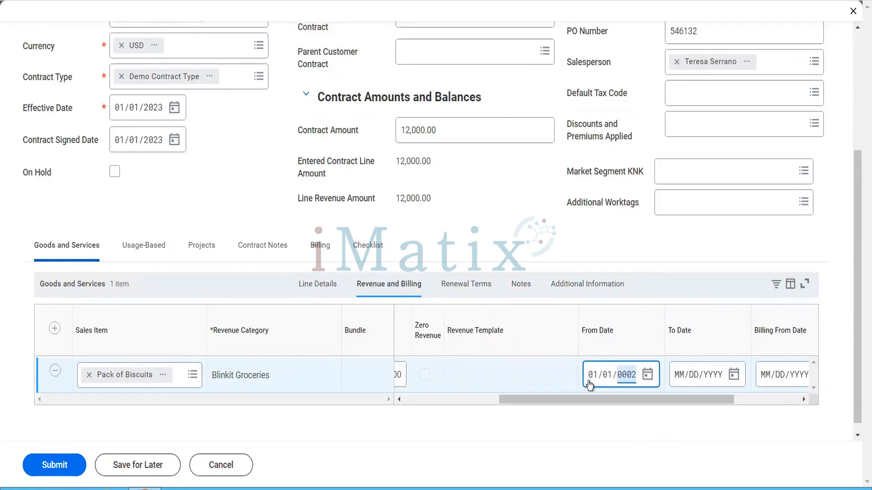
{"action": "type", "text": "023"}
{"action": "left_click", "coordinate": [680, 376]}
{"action": "type", "text": "12/"}
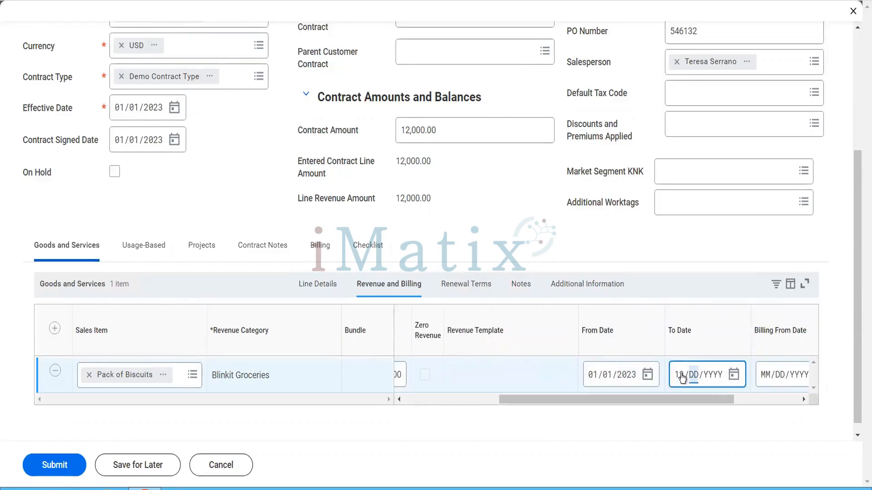
{"action": "type", "text": "31/2023"}
Set the line's Billing From Date to 01/01/2023 and its Billing To Date to 12/31/2023.
{"action": "left_click_drag", "start_coordinate": [731, 398], "coordinate": [794, 420]}
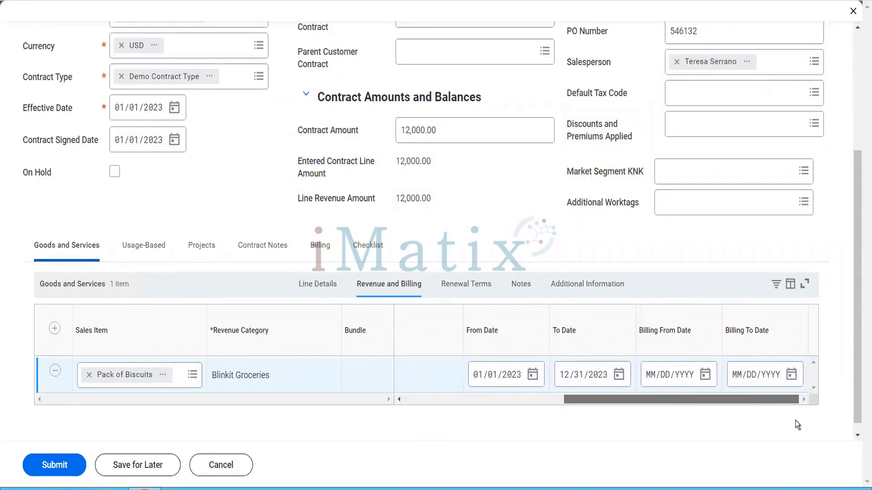
{"action": "left_click", "coordinate": [656, 381]}
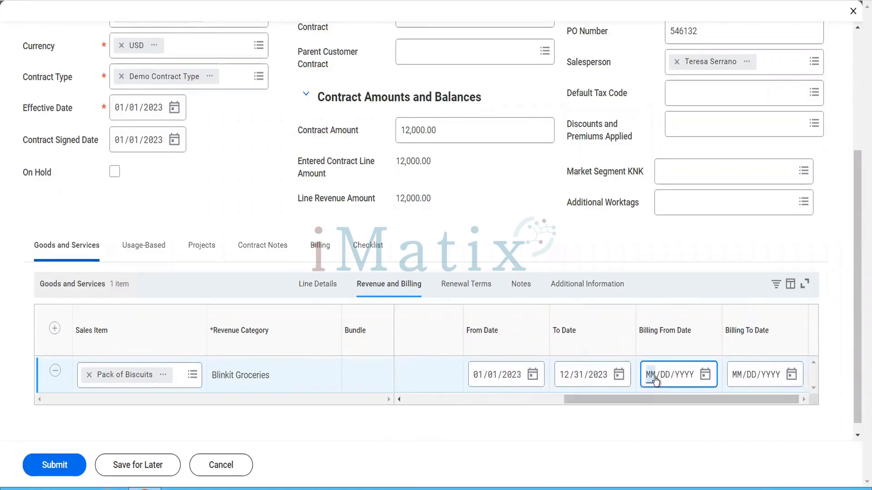
{"action": "type", "text": "01012023"}
{"action": "left_click", "coordinate": [736, 376]}
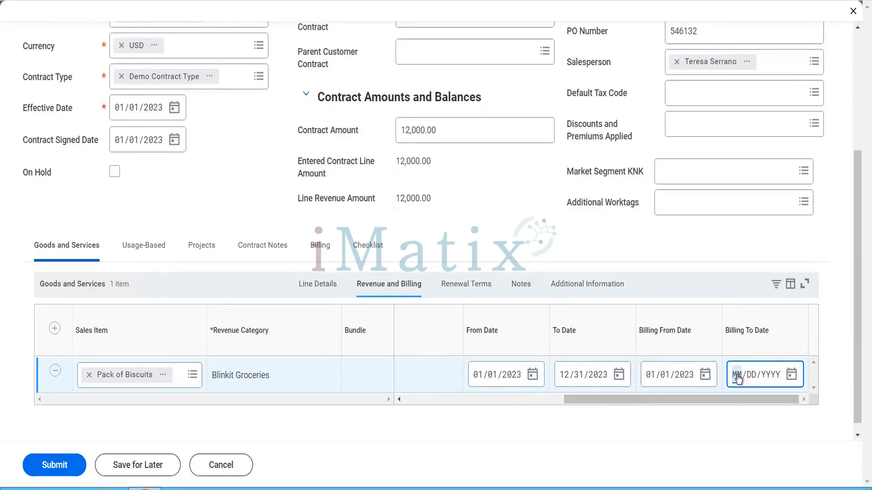
{"action": "type", "text": "12/31/2023"}
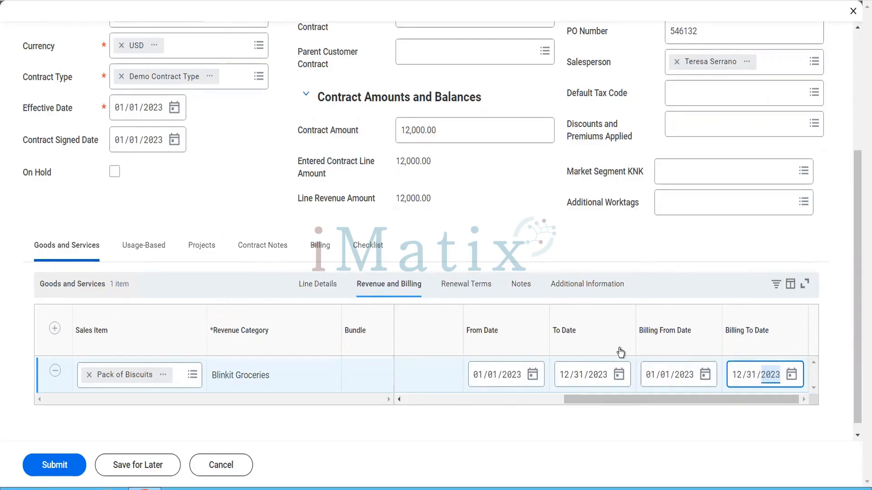
Mark the line as renewable and set its renewal period from 01/01/2024 to 12/31/2024.
{"action": "left_click", "coordinate": [469, 290]}
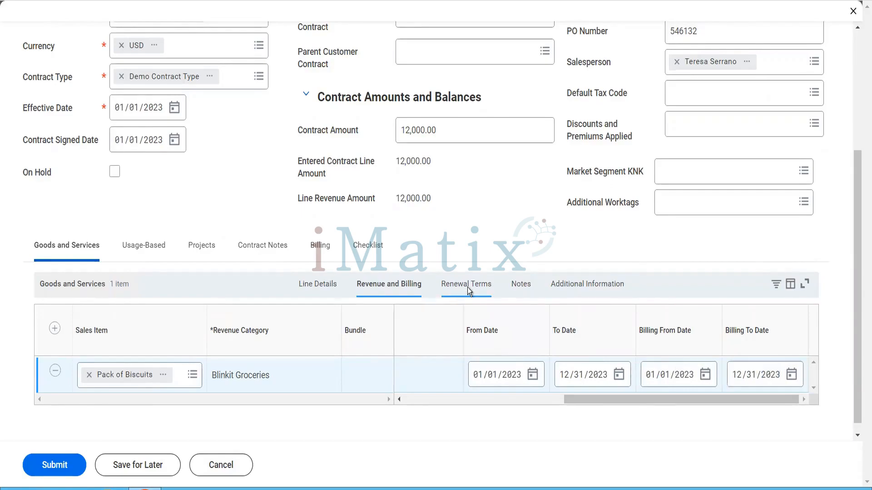
{"action": "left_click", "coordinate": [407, 367]}
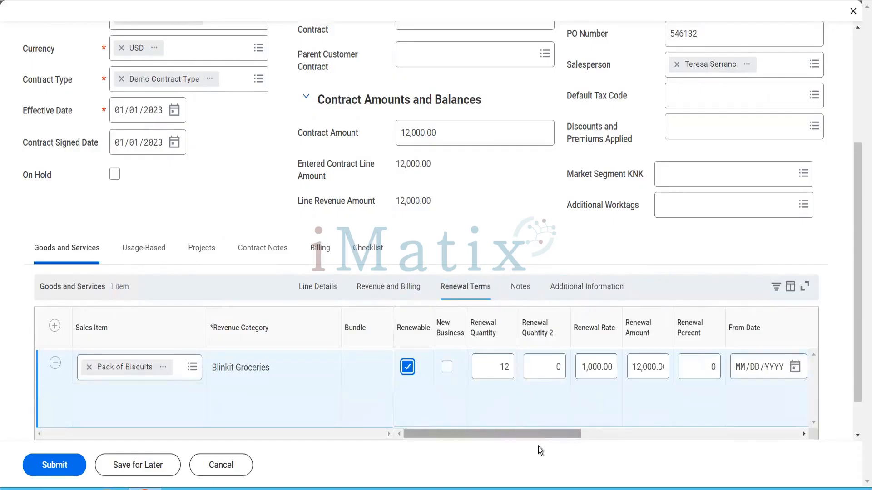
{"action": "left_click_drag", "start_coordinate": [587, 437], "coordinate": [631, 444]}
{"action": "left_click", "coordinate": [519, 379]}
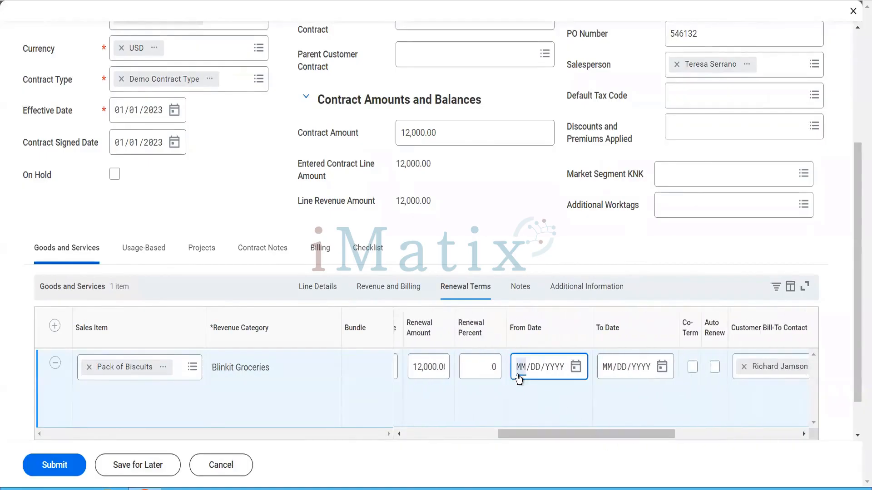
{"action": "type", "text": "01012024"}
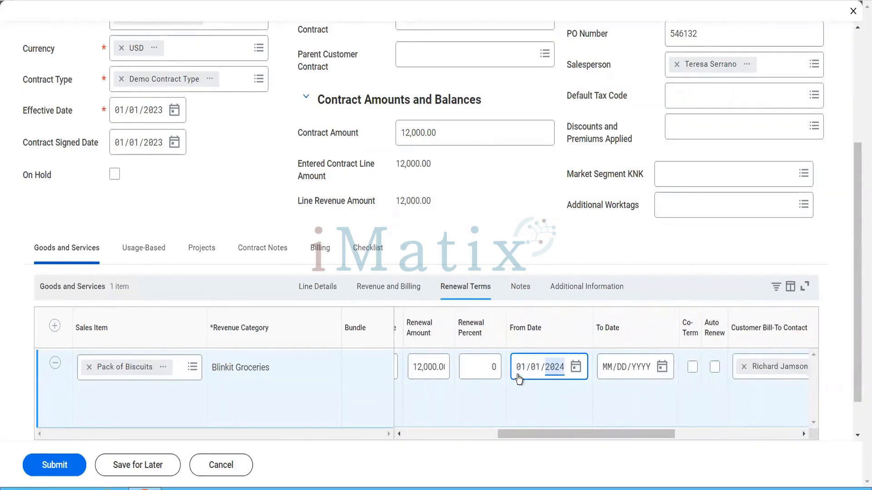
{"action": "left_click", "coordinate": [607, 368]}
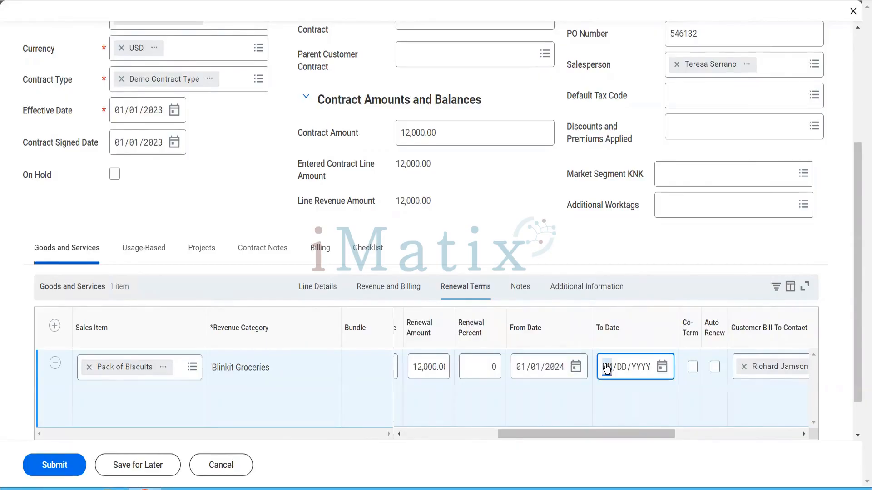
{"action": "type", "text": "12/31/202"}
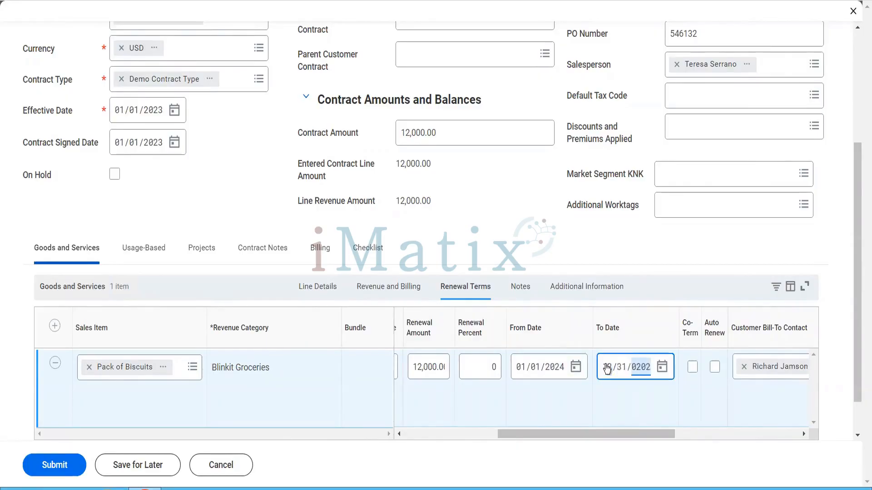
{"action": "type", "text": "4"}
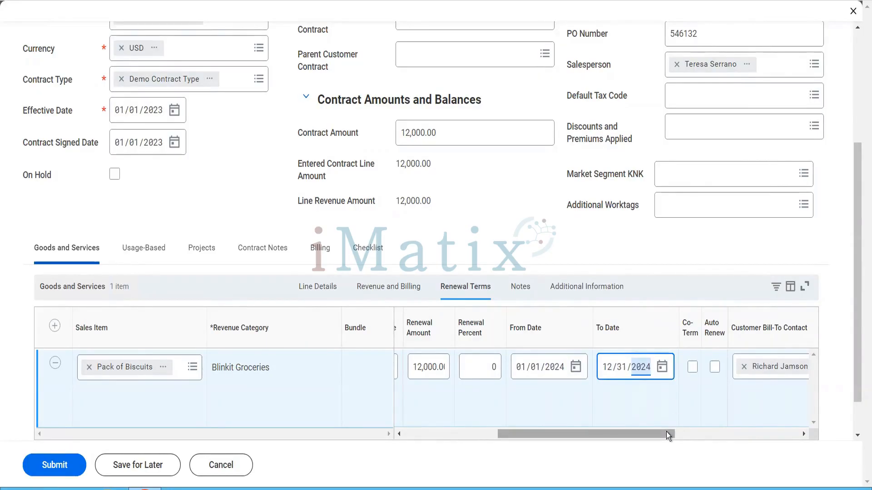
Enable Co-Term and Auto Renew in the line's renewal terms.
{"action": "left_click_drag", "start_coordinate": [666, 433], "coordinate": [726, 443]}
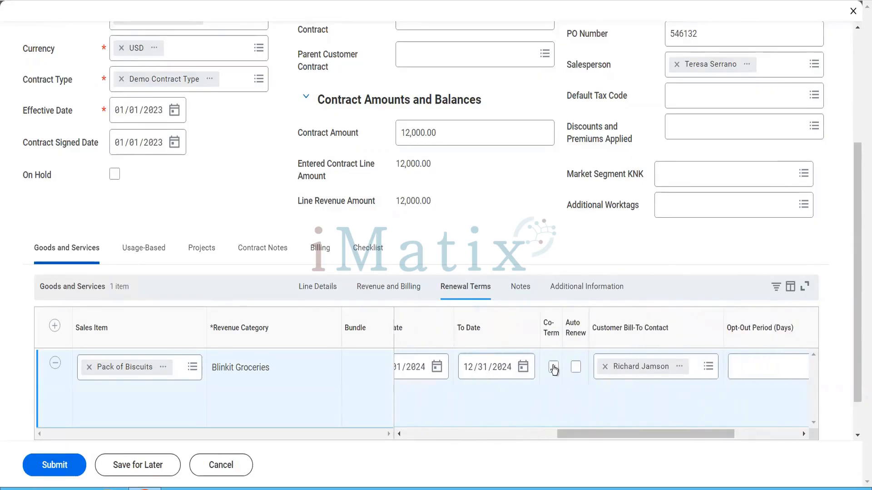
{"action": "left_click", "coordinate": [553, 367]}
{"action": "left_click", "coordinate": [575, 366]}
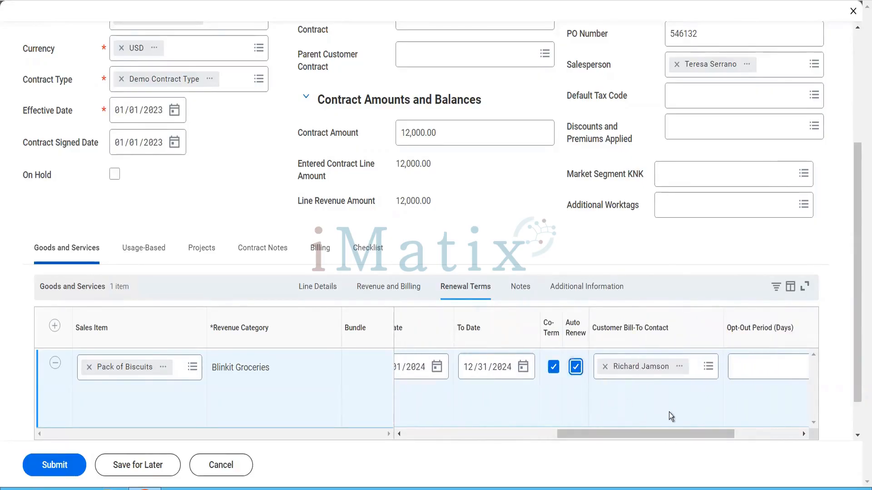
Set the line's opt-out period to 5 days, check its additional information, and submit the customer contract.
{"action": "left_click", "coordinate": [733, 372]}
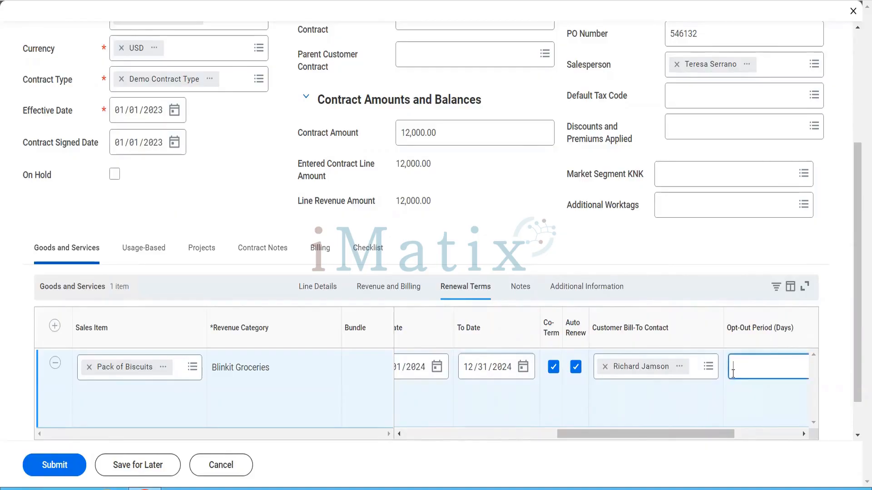
{"action": "type", "text": "5"}
{"action": "left_click", "coordinate": [559, 290]}
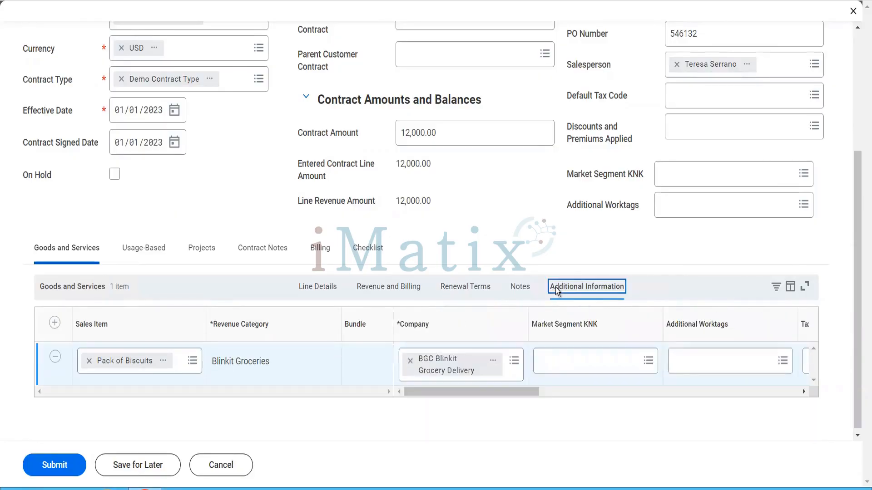
{"action": "left_click_drag", "start_coordinate": [506, 391], "coordinate": [772, 470]}
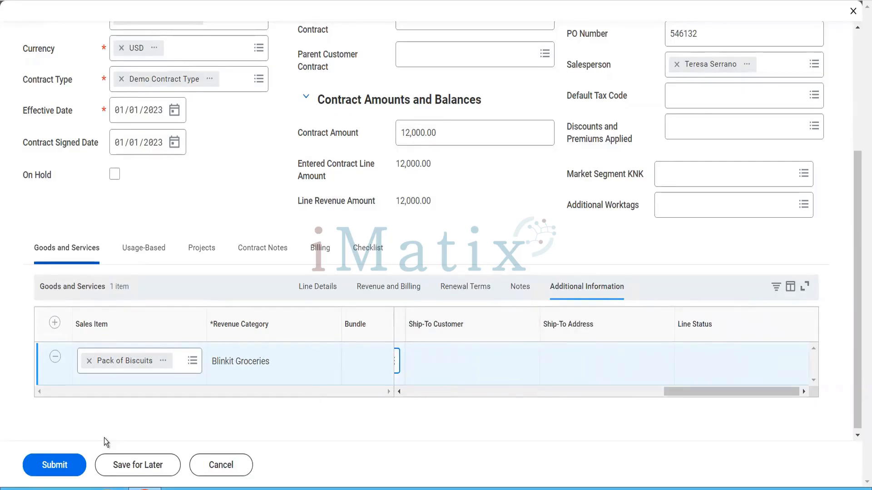
{"action": "left_click", "coordinate": [64, 462]}
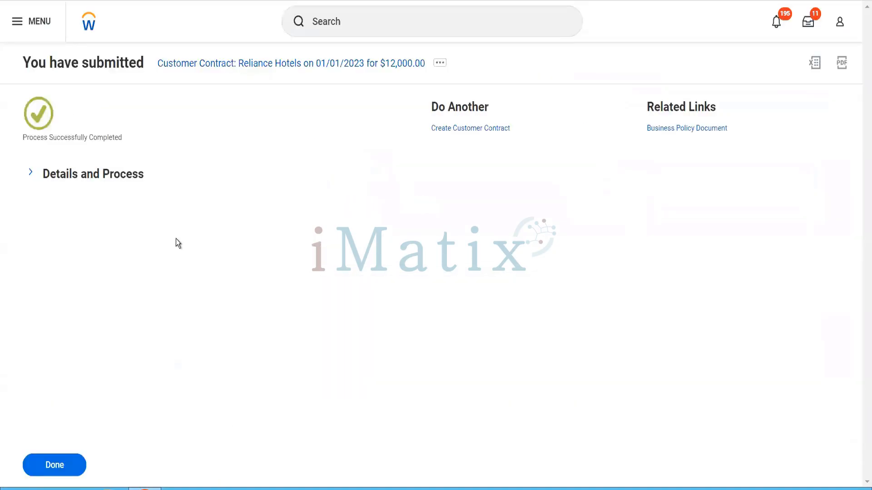
Open the submitted Reliance Hotels contract from the process details and review its header and contract line summary.
{"action": "left_click", "coordinate": [128, 174]}
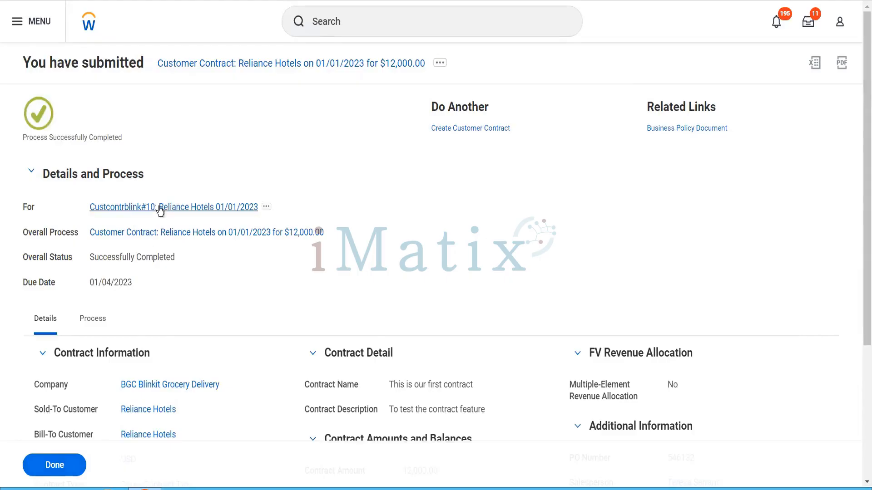
{"action": "left_click", "coordinate": [159, 209]}
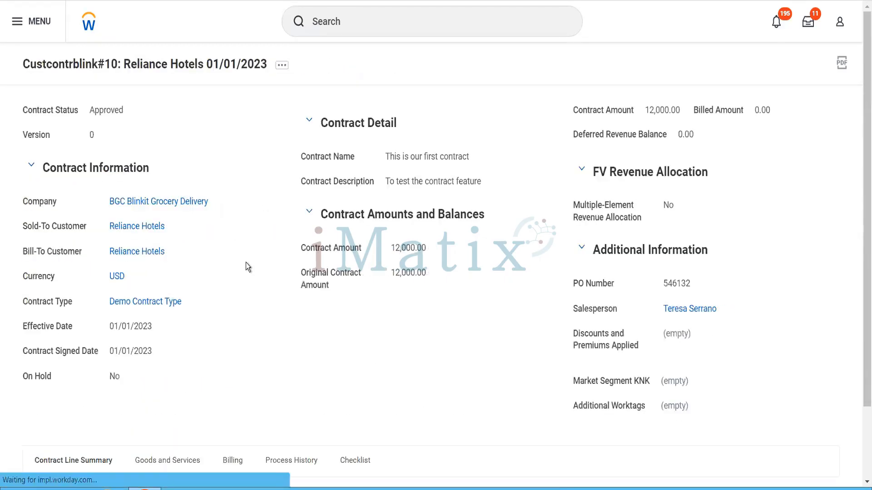
{"action": "scroll", "coordinate": [248, 267], "scroll_direction": "down", "scroll_amount": 3}
{"action": "scroll", "coordinate": [246, 263], "scroll_direction": "up", "scroll_amount": 3}
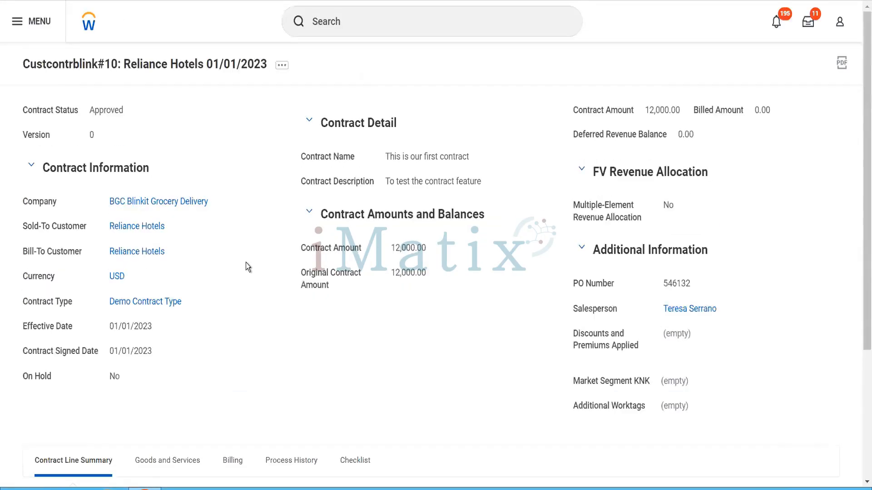
{"action": "scroll", "coordinate": [246, 262], "scroll_direction": "down", "scroll_amount": 4}
{"action": "scroll", "coordinate": [246, 262], "scroll_direction": "up", "scroll_amount": 4}
{"action": "scroll", "coordinate": [189, 300], "scroll_direction": "down", "scroll_amount": 4}
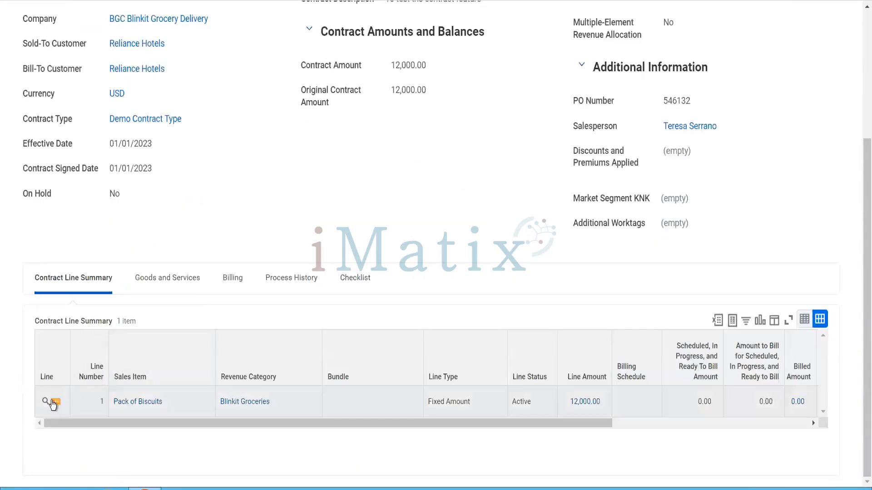
Examine the related actions available for the Pack of Biscuits contract line and for the customer contract itself.
{"action": "left_click", "coordinate": [54, 403]}
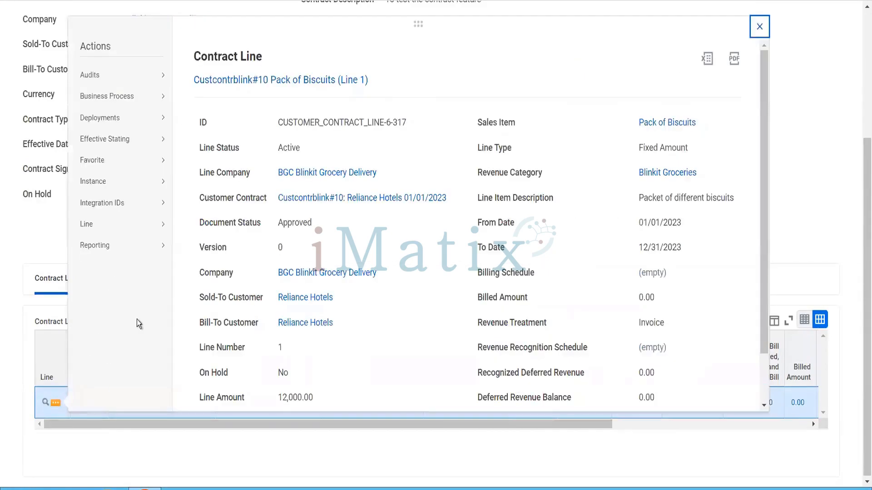
{"action": "mouse_move", "coordinate": [143, 228]}
{"action": "left_click", "coordinate": [176, 466]}
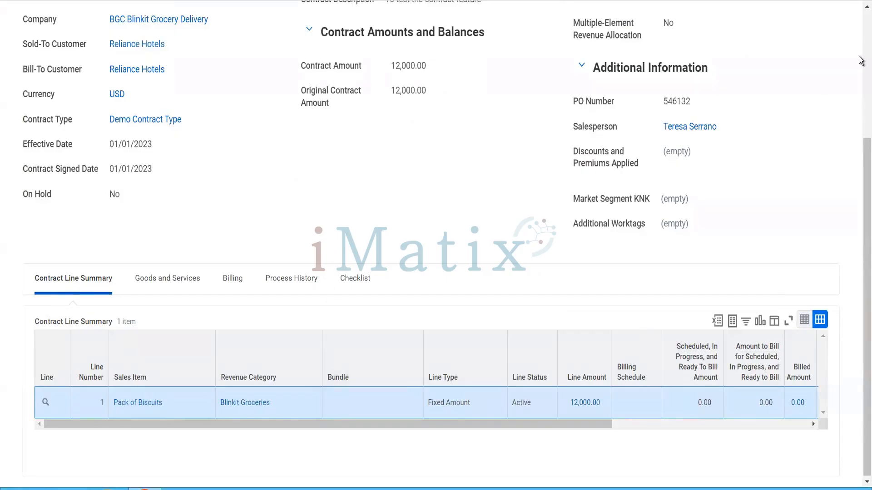
{"action": "scroll", "coordinate": [860, 59], "scroll_direction": "up", "scroll_amount": 5}
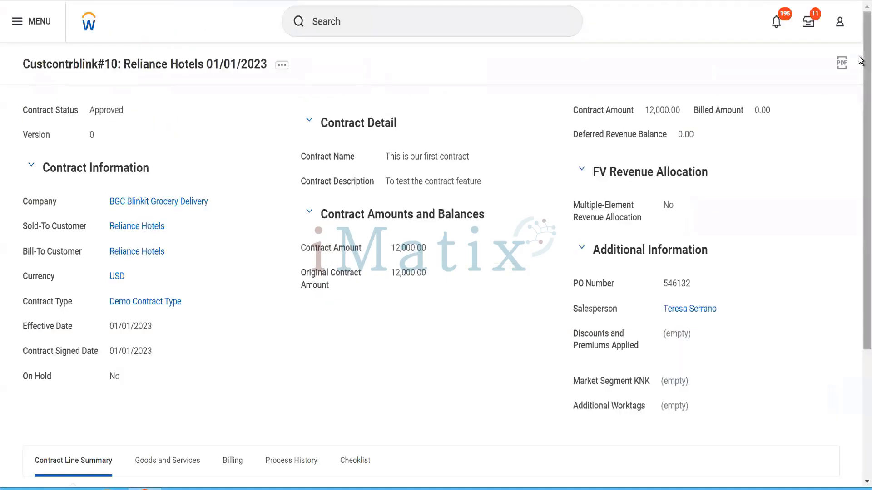
{"action": "left_click", "coordinate": [282, 66]}
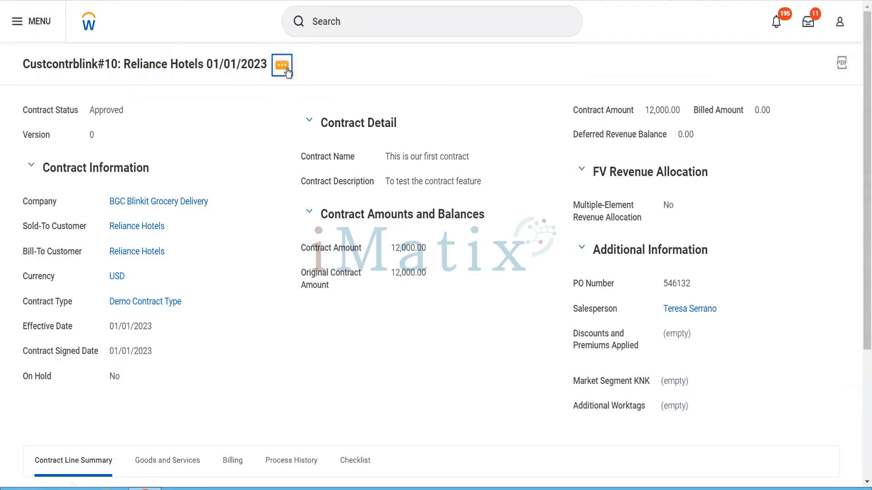
{"action": "mouse_move", "coordinate": [365, 112]}
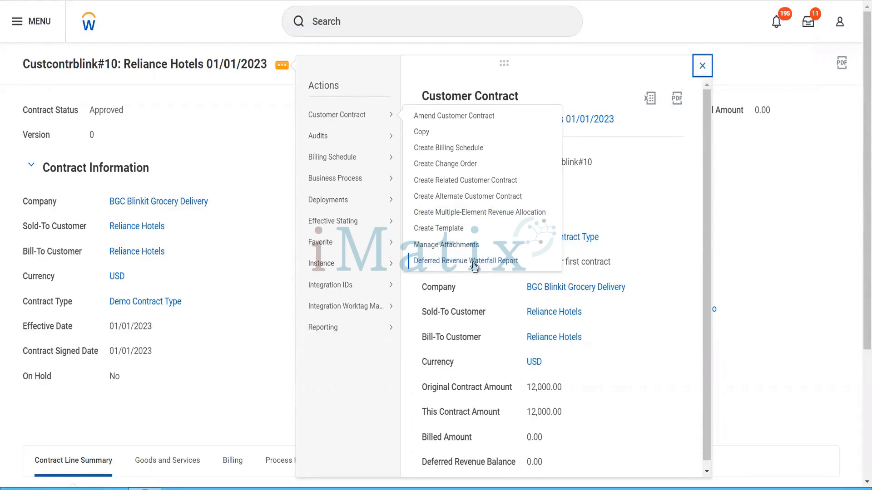
{"action": "mouse_move", "coordinate": [377, 157]}
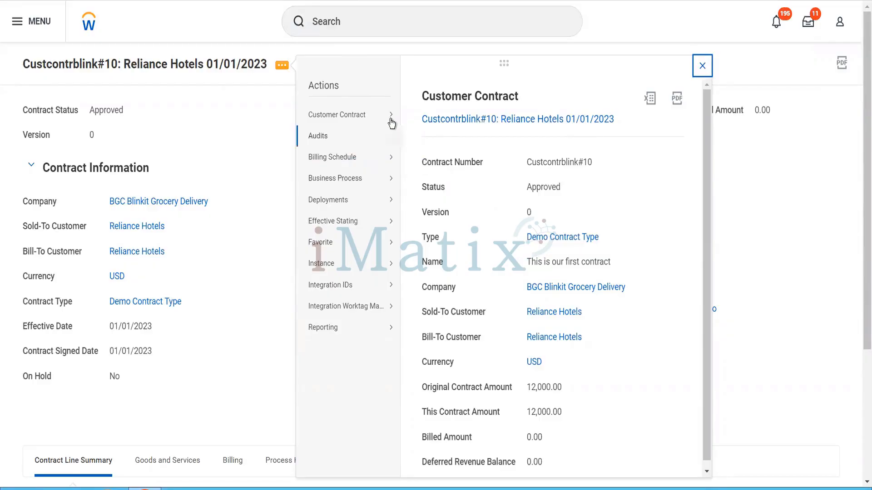
{"action": "mouse_move", "coordinate": [392, 123]}
{"action": "scroll", "coordinate": [239, 288], "scroll_direction": "down", "scroll_amount": 4}
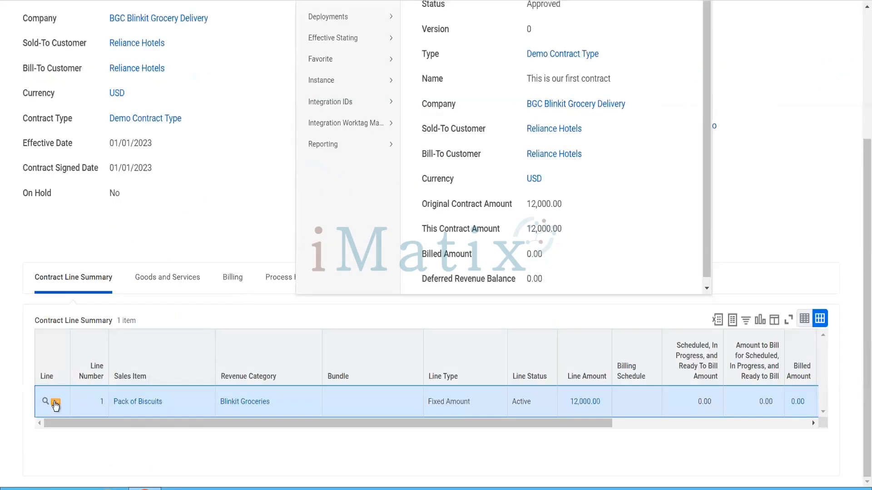
Start creating a billing schedule for the contract's Pack of Biscuits line.
{"action": "left_click", "coordinate": [55, 404]}
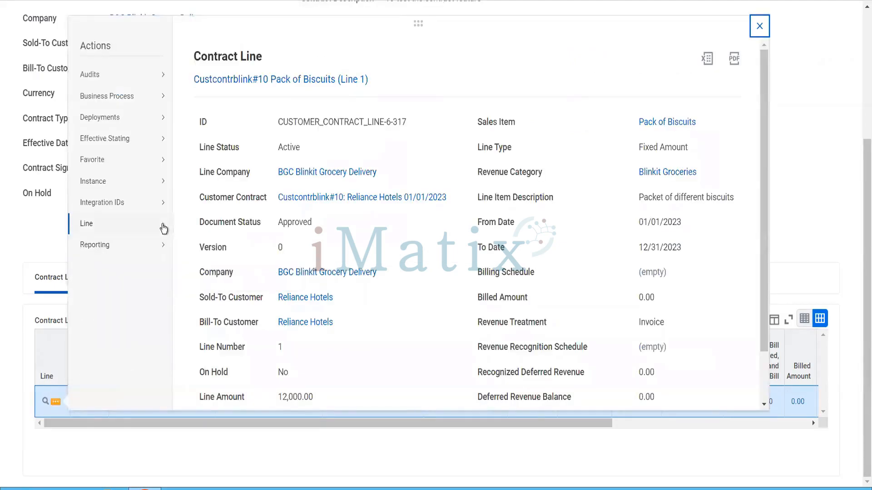
{"action": "mouse_move", "coordinate": [164, 228]}
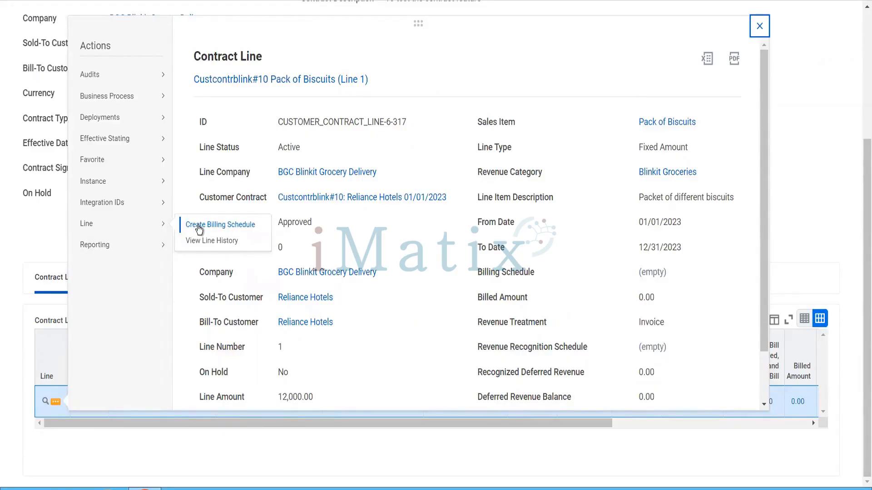
{"action": "left_click", "coordinate": [198, 229]}
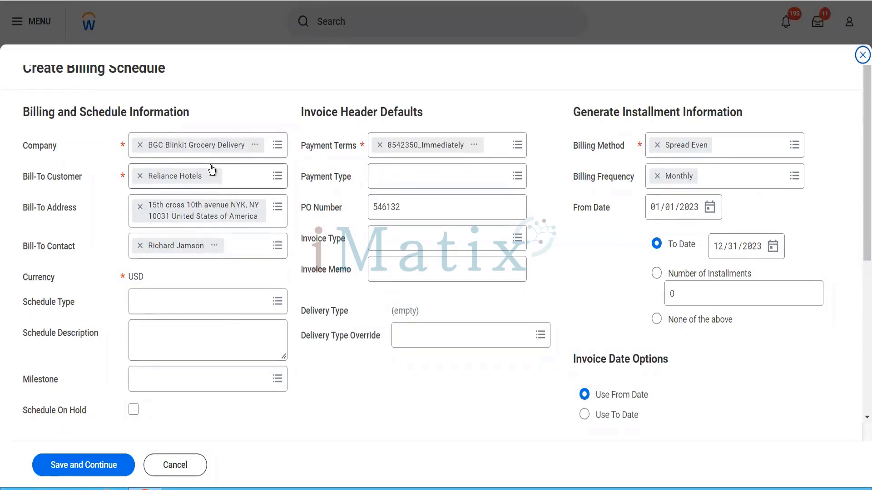
Set the schedule type to Spread Even and enter "A monthly billing scheduled" as the schedule description.
{"action": "left_click", "coordinate": [188, 308]}
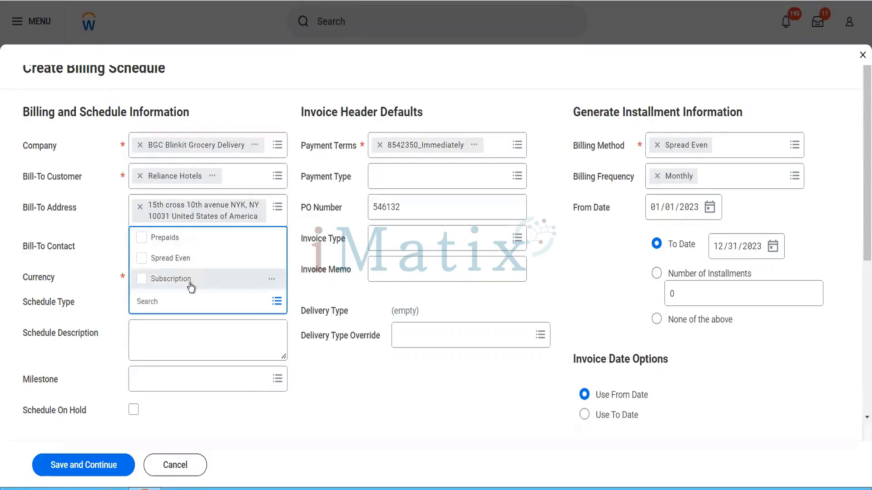
{"action": "left_click", "coordinate": [187, 259]}
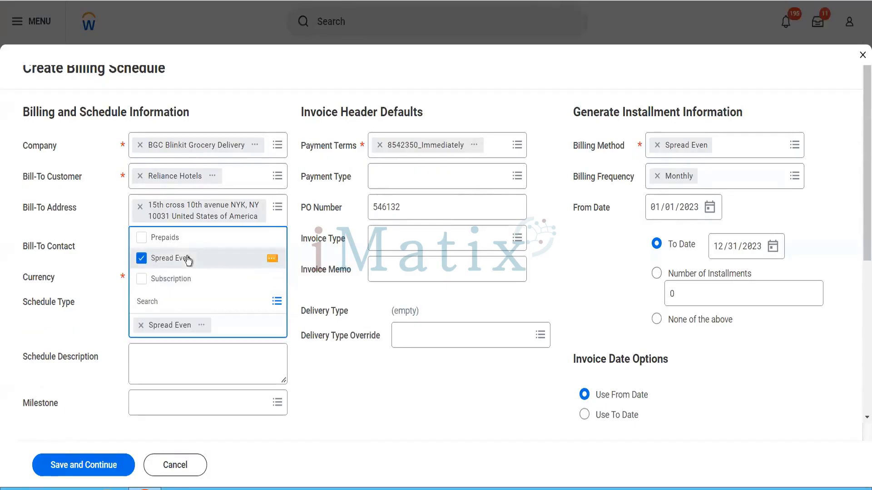
{"action": "left_click", "coordinate": [335, 403]}
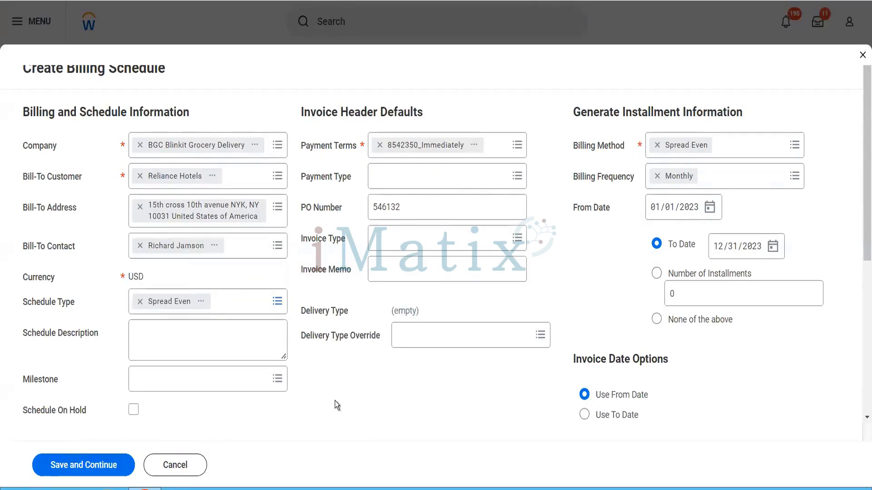
{"action": "left_click", "coordinate": [248, 345]}
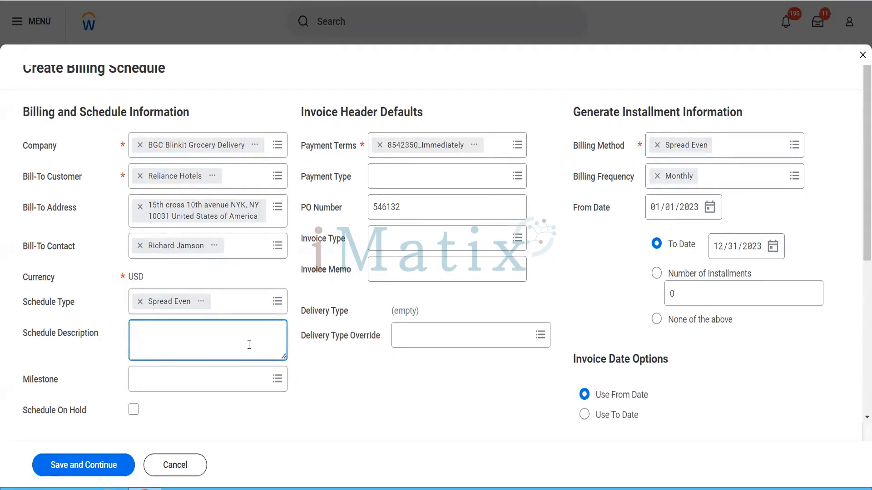
{"action": "type", "text": "A monthly billing "}
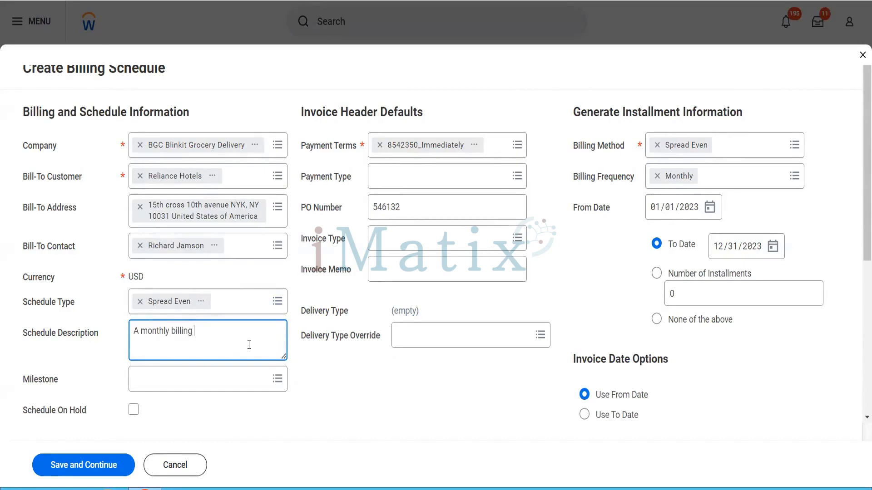
{"action": "type", "text": "scheduled"}
Examine the available milestone, billing method, billing frequency and invoice date options of the billing schedule.
{"action": "left_click", "coordinate": [216, 388]}
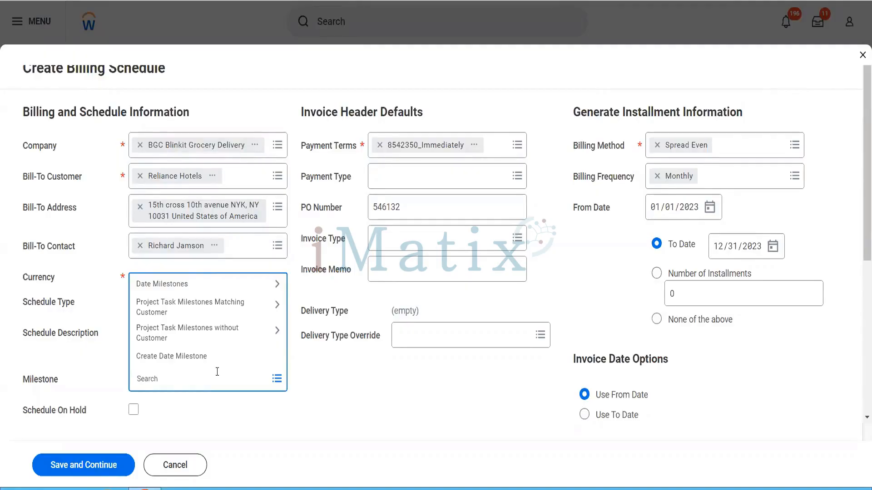
{"action": "left_click", "coordinate": [367, 377]}
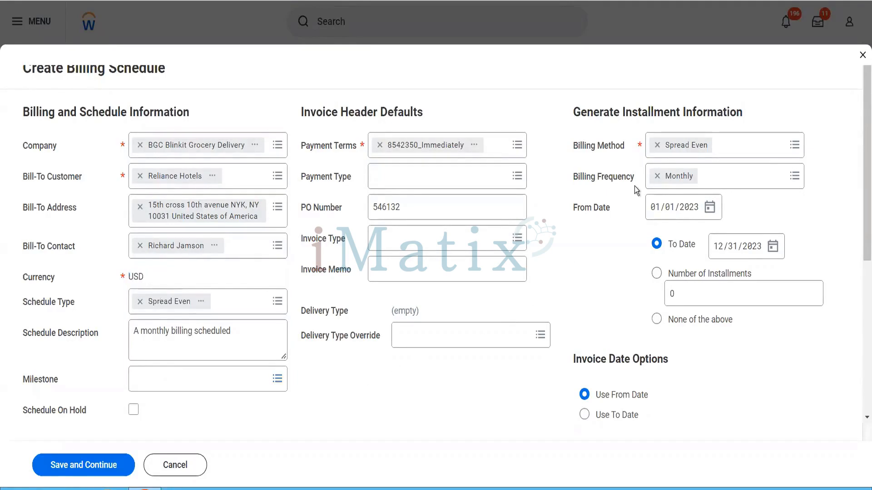
{"action": "left_click", "coordinate": [769, 156]}
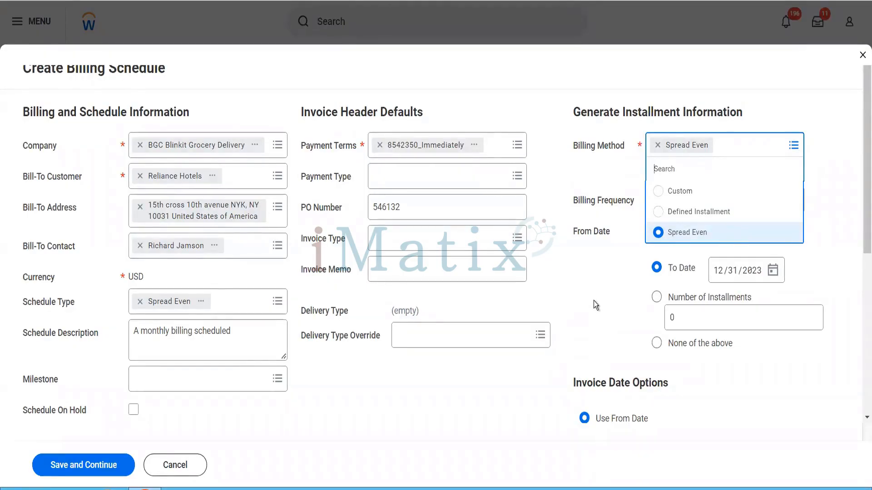
{"action": "left_click", "coordinate": [593, 301]}
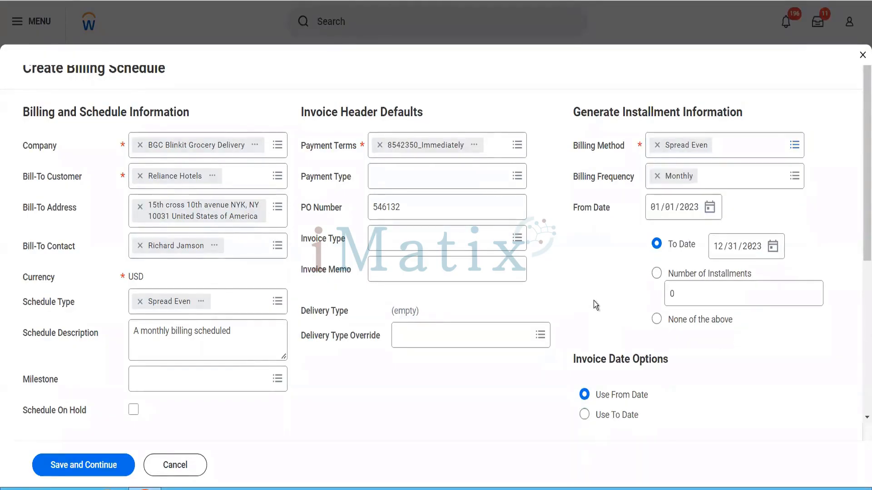
{"action": "left_click", "coordinate": [732, 184]}
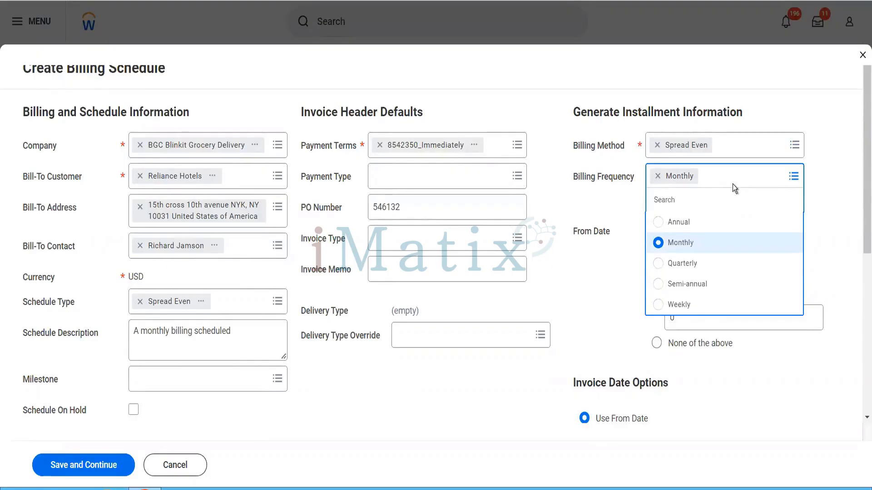
{"action": "left_click", "coordinate": [639, 193]}
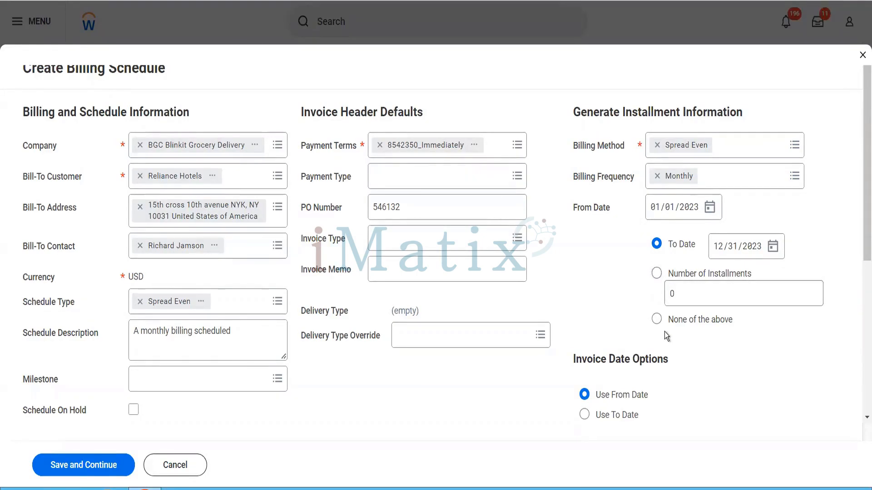
{"action": "scroll", "coordinate": [664, 331], "scroll_direction": "down", "scroll_amount": 3}
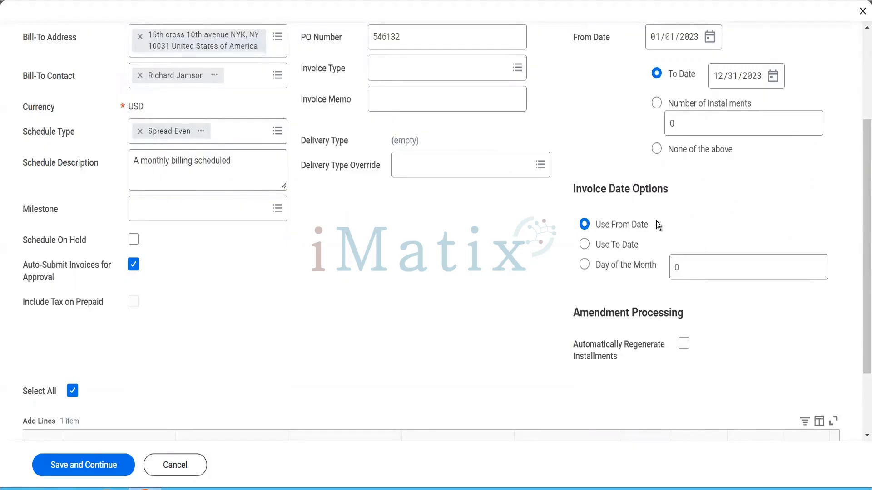
{"action": "scroll", "coordinate": [656, 221], "scroll_direction": "up", "scroll_amount": 3}
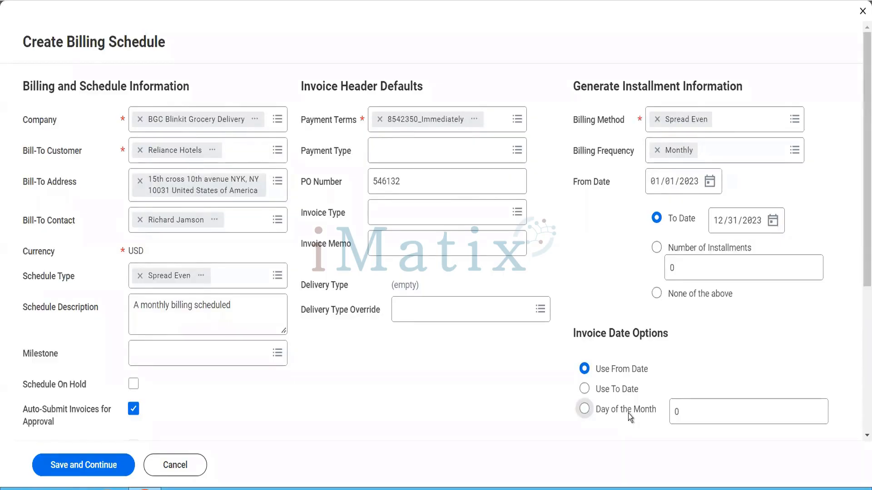
Enable automatic regeneration of installments for amendments and save the billing schedule with the Pack of Biscuits line included.
{"action": "scroll", "coordinate": [517, 414], "scroll_direction": "down", "scroll_amount": 5}
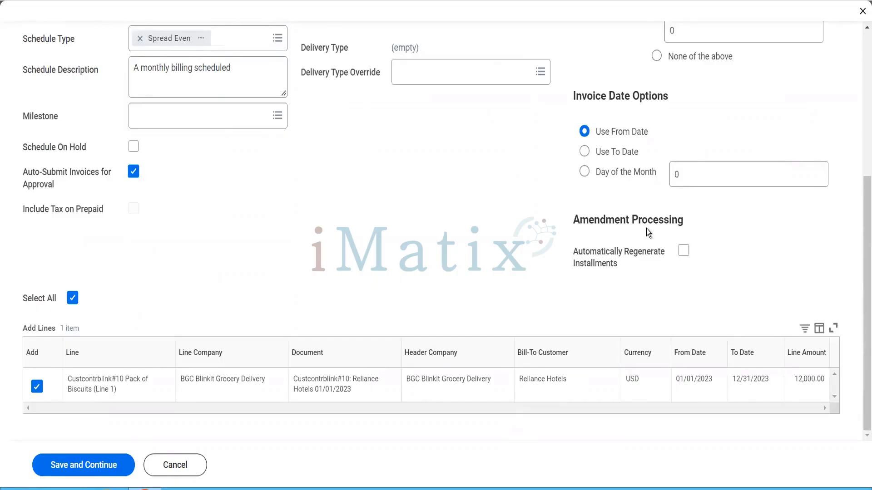
{"action": "left_click", "coordinate": [686, 249]}
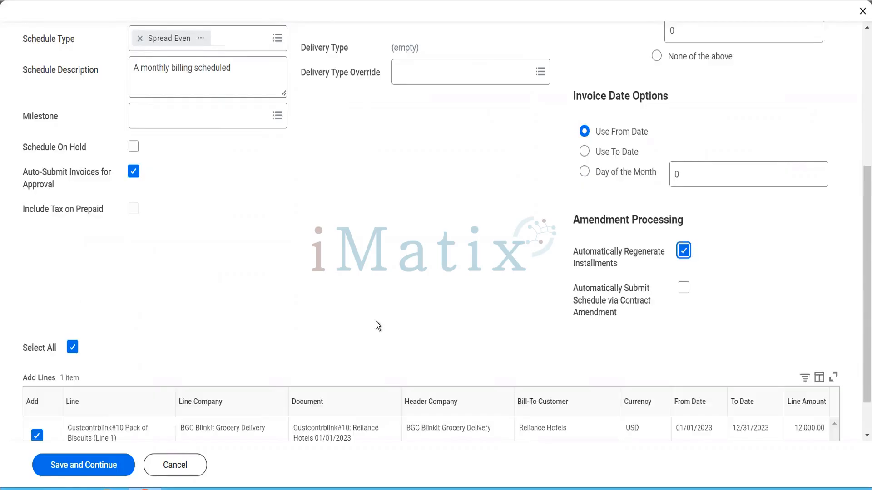
{"action": "scroll", "coordinate": [375, 322], "scroll_direction": "down", "scroll_amount": 2}
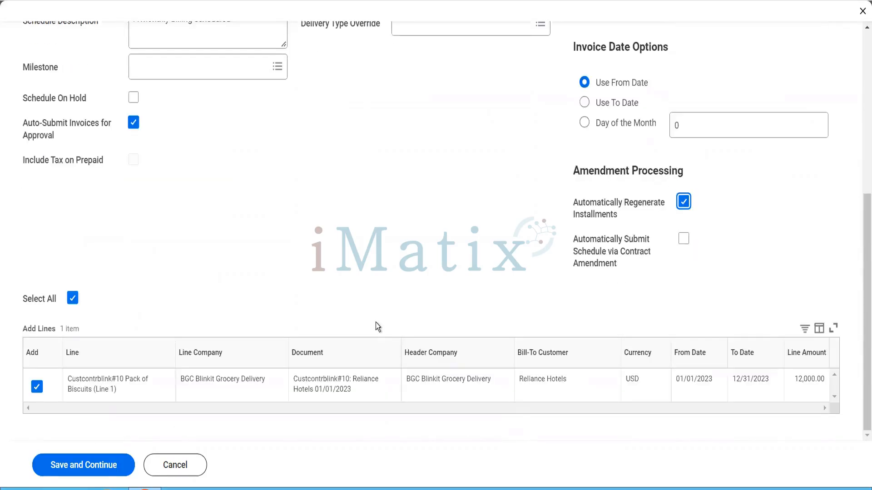
{"action": "left_click", "coordinate": [87, 476]}
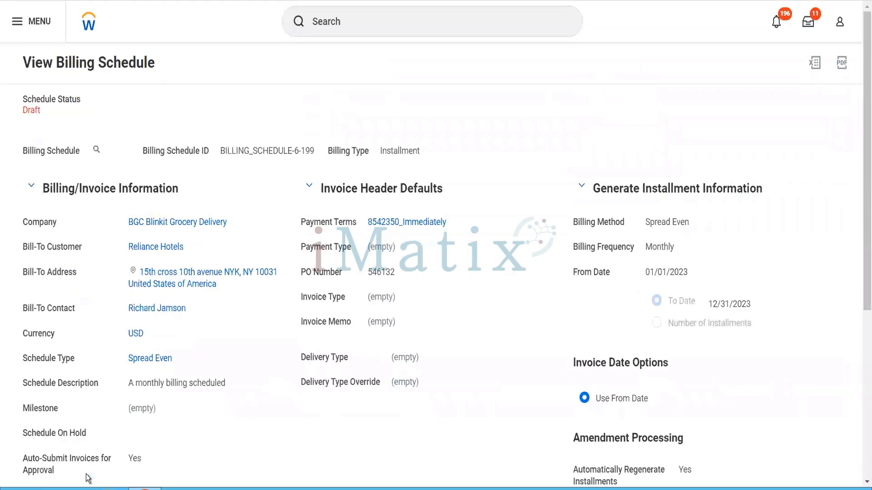
Generate the monthly spread-even installments for the draft billing schedule and accept the proposed installment list.
{"action": "scroll", "coordinate": [311, 366], "scroll_direction": "down", "scroll_amount": 5}
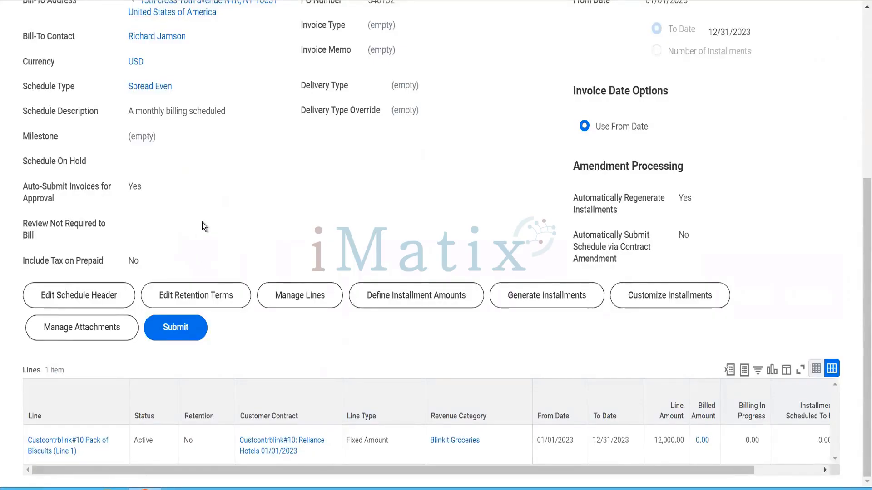
{"action": "left_click", "coordinate": [88, 298]}
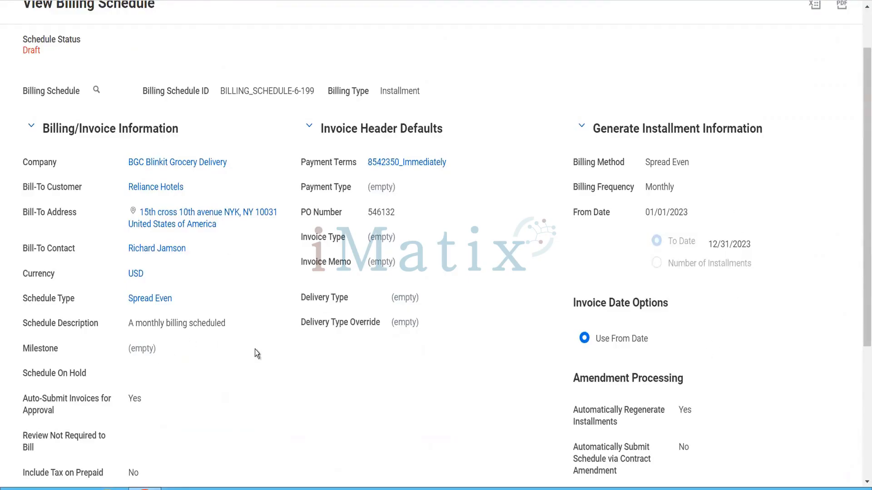
{"action": "scroll", "coordinate": [266, 360], "scroll_direction": "down", "scroll_amount": 5}
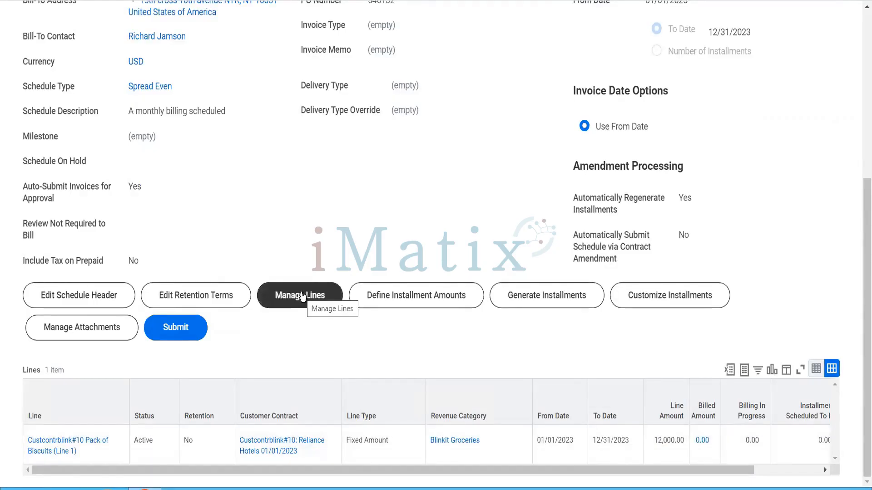
{"action": "left_click", "coordinate": [434, 303]}
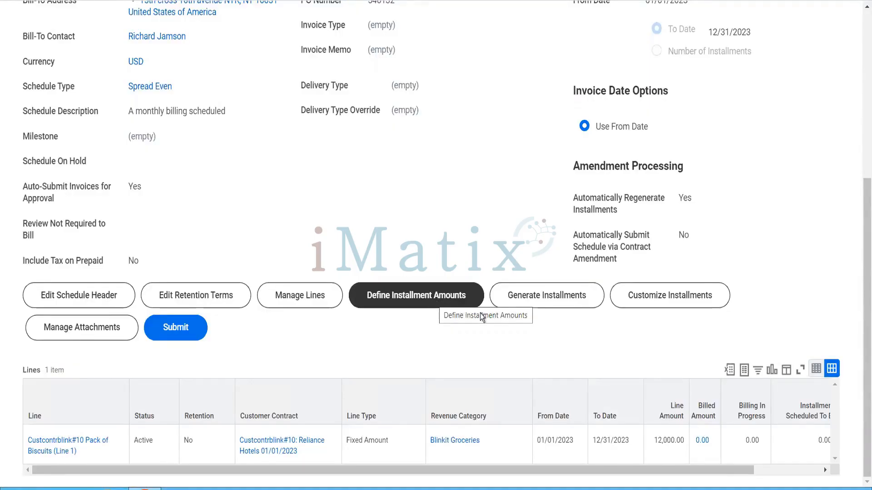
{"action": "left_click", "coordinate": [538, 297]}
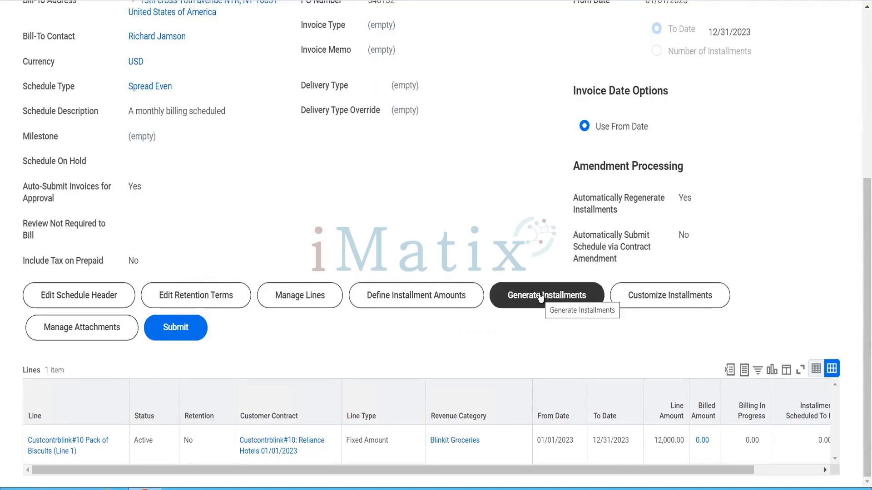
{"action": "left_click", "coordinate": [540, 297]}
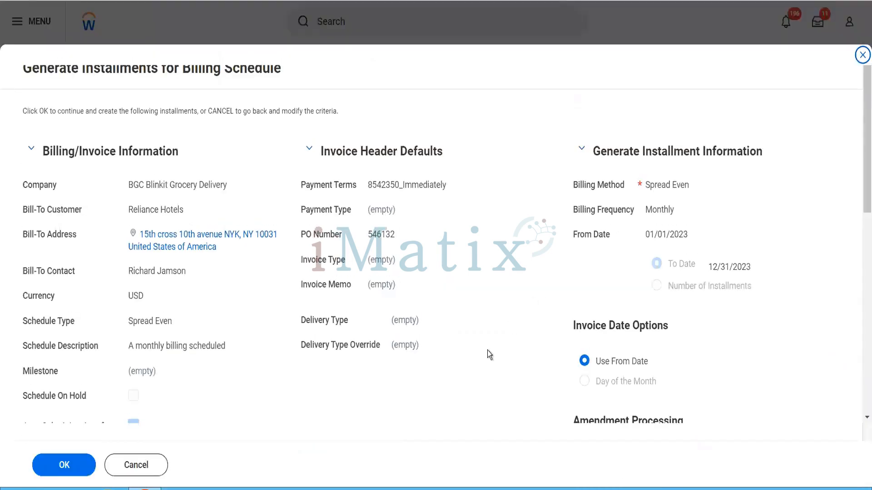
{"action": "scroll", "coordinate": [486, 350], "scroll_direction": "down", "scroll_amount": 10}
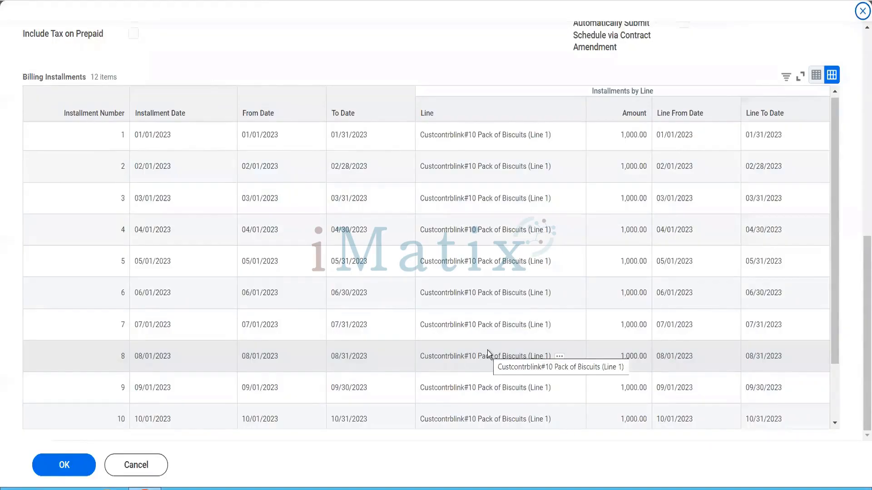
{"action": "scroll", "coordinate": [487, 350], "scroll_direction": "down", "scroll_amount": 2}
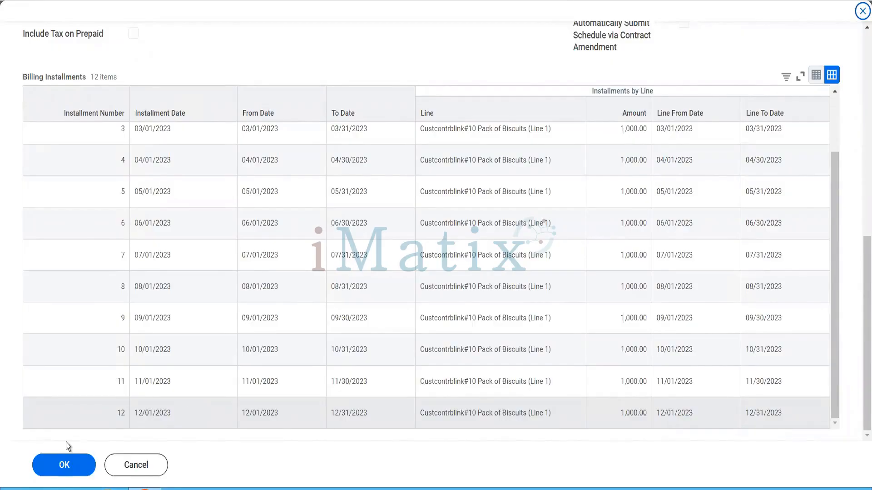
{"action": "left_click", "coordinate": [49, 472]}
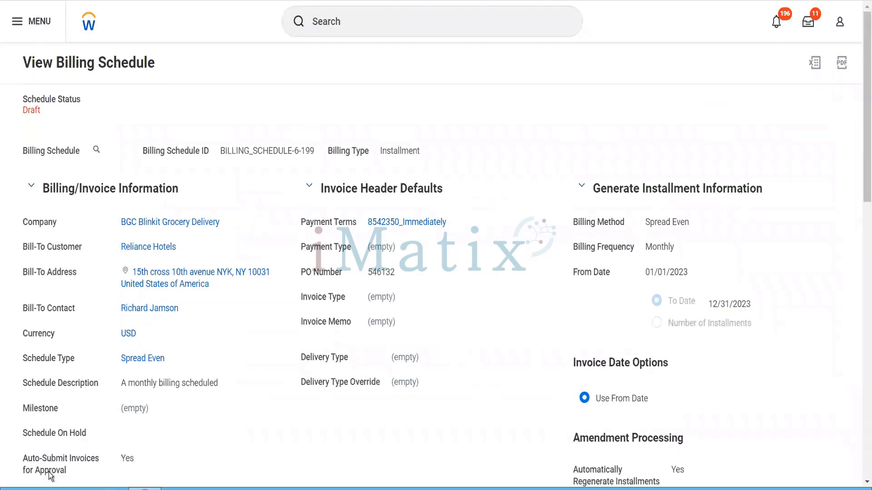
Submit the billing schedule with its generated installments and dismiss the submission notice.
{"action": "scroll", "coordinate": [77, 384], "scroll_direction": "down", "scroll_amount": 10}
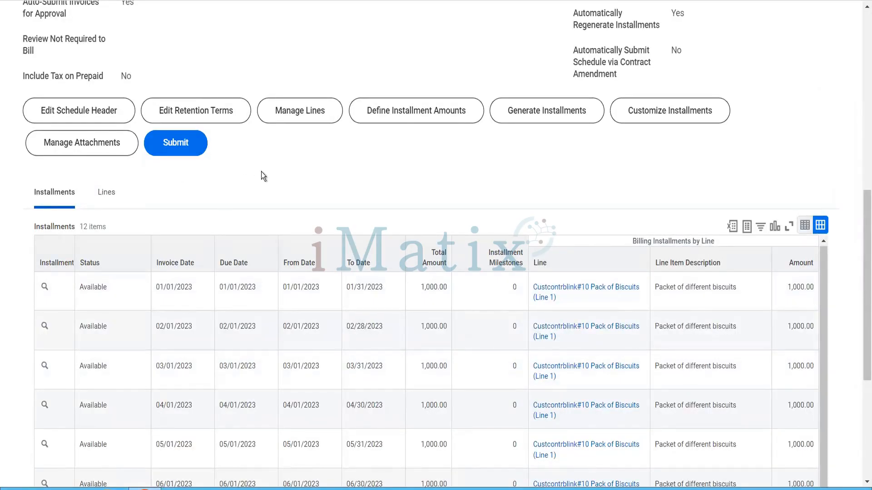
{"action": "scroll", "coordinate": [261, 175], "scroll_direction": "down", "scroll_amount": 3}
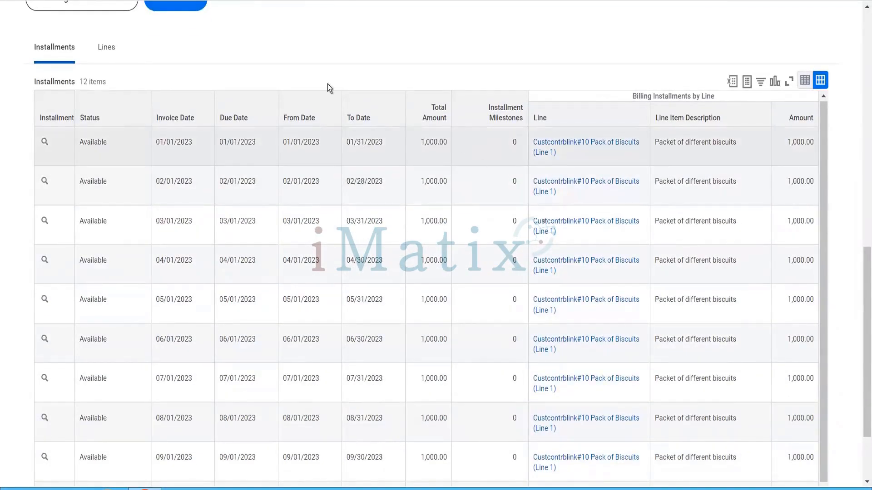
{"action": "scroll", "coordinate": [304, 52], "scroll_direction": "up", "scroll_amount": 5}
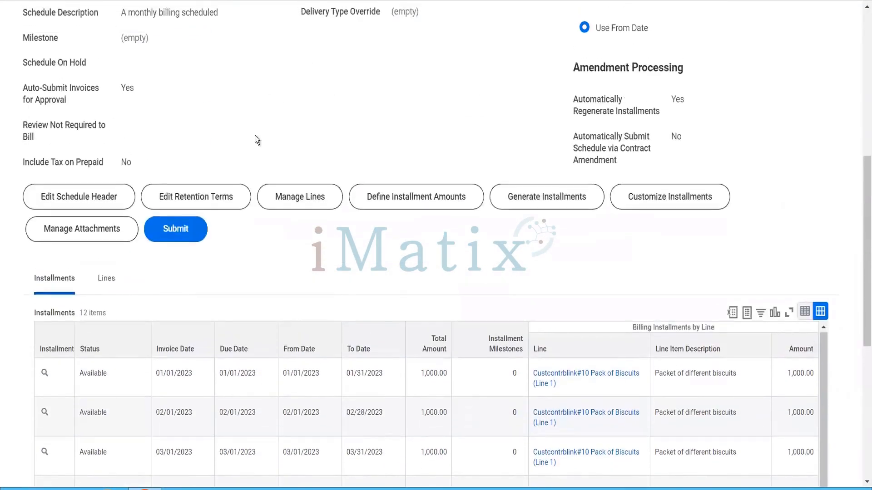
{"action": "left_click", "coordinate": [184, 232]}
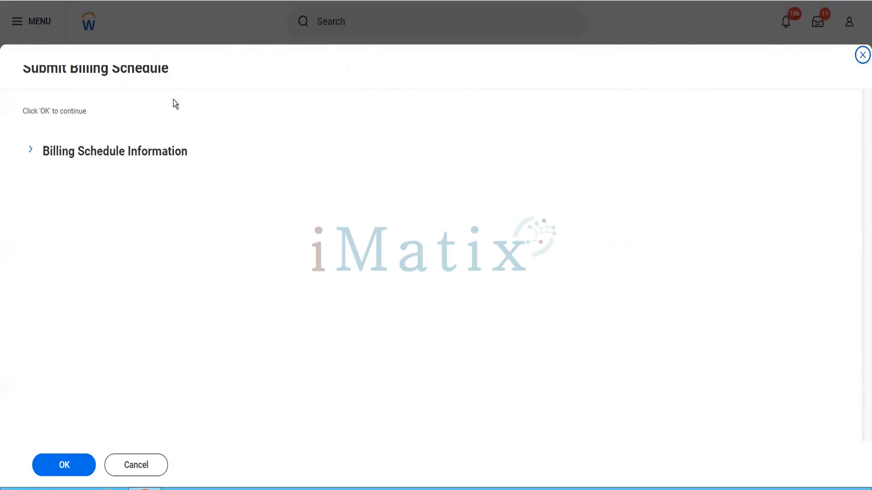
{"action": "left_click", "coordinate": [67, 461]}
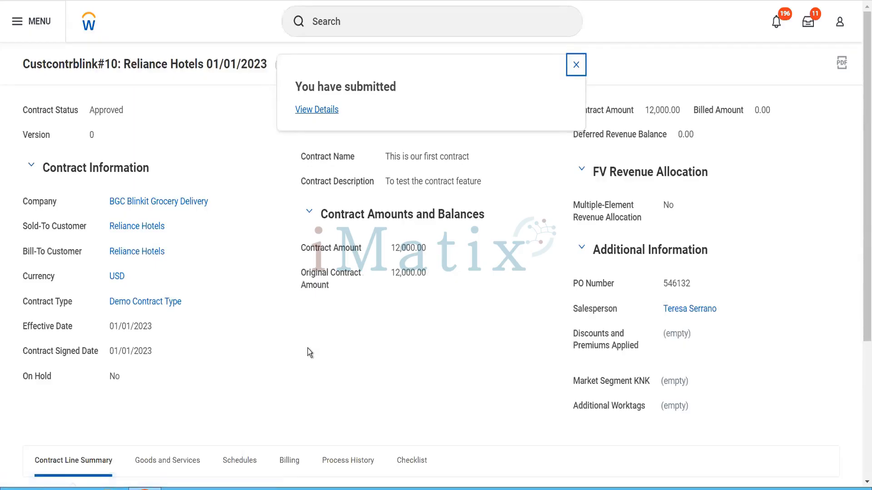
{"action": "scroll", "coordinate": [308, 350], "scroll_direction": "down", "scroll_amount": 4}
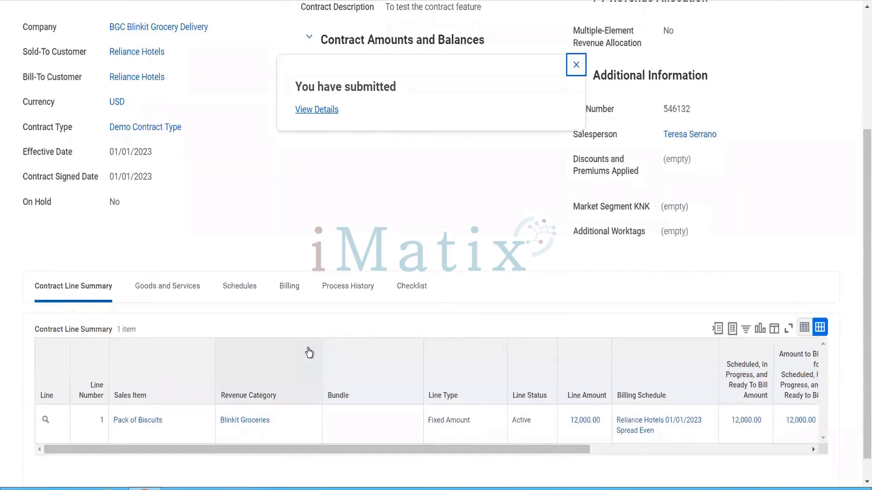
{"action": "left_click", "coordinate": [582, 72]}
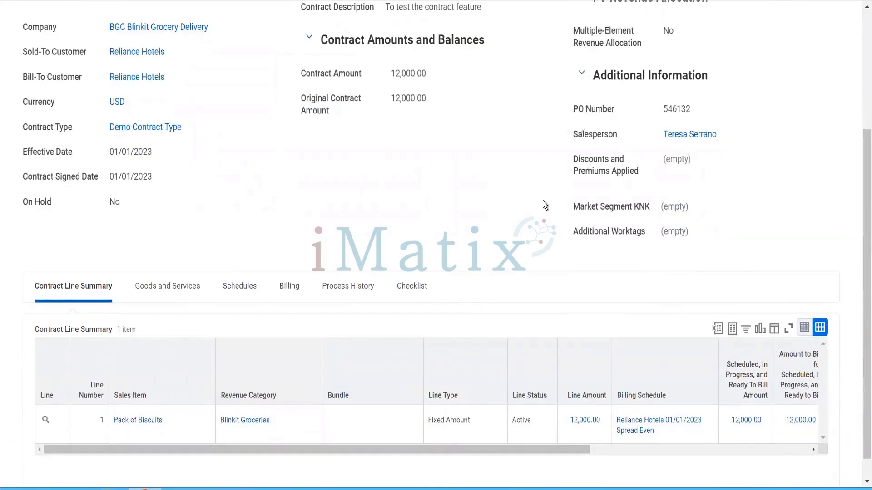
Review the contract line summary and open the Reliance Hotels Spread Even billing schedule from the contract's schedules.
{"action": "scroll", "coordinate": [544, 205], "scroll_direction": "down", "scroll_amount": 1}
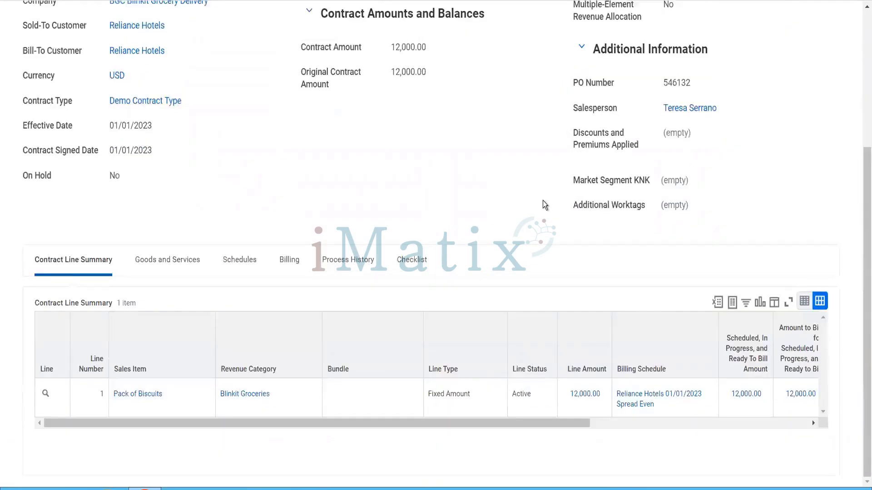
{"action": "left_click", "coordinate": [695, 427]}
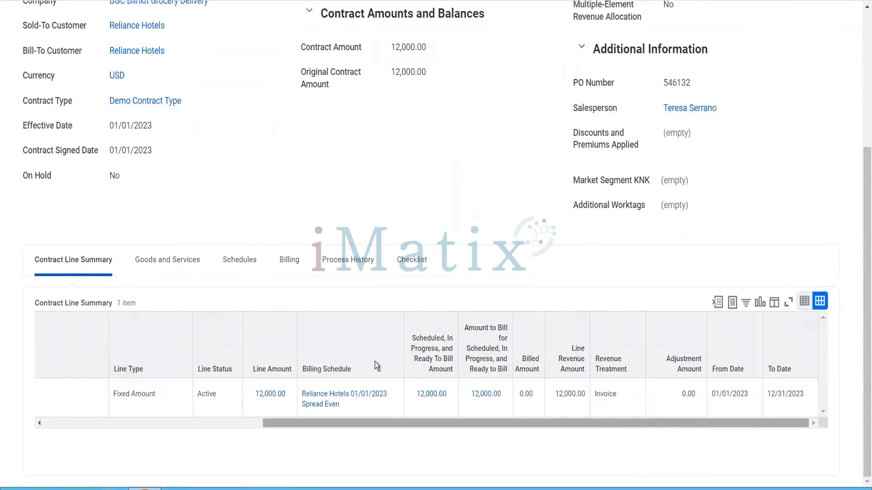
{"action": "left_click", "coordinate": [129, 427]}
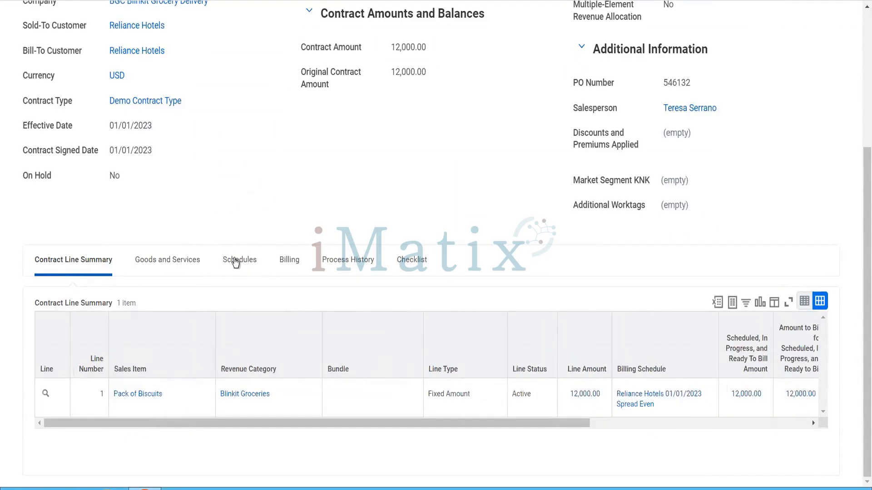
{"action": "scroll", "coordinate": [238, 201], "scroll_direction": "up", "scroll_amount": 4}
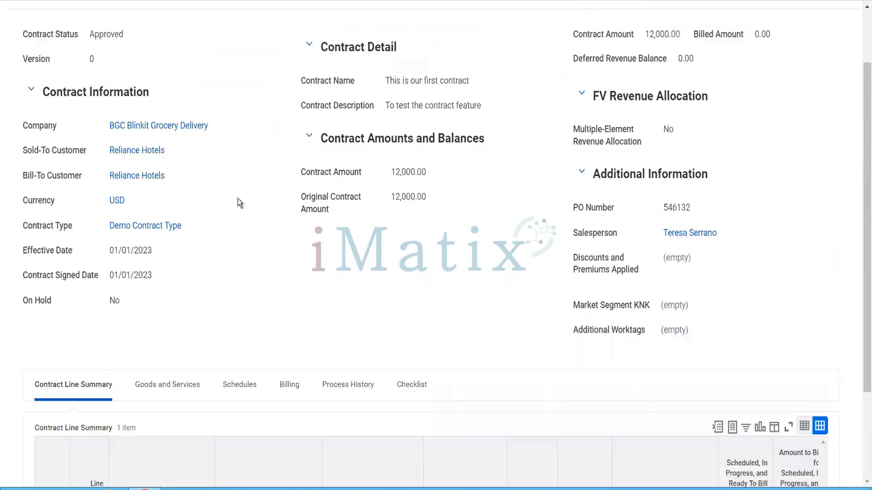
{"action": "scroll", "coordinate": [238, 201], "scroll_direction": "down", "scroll_amount": 4}
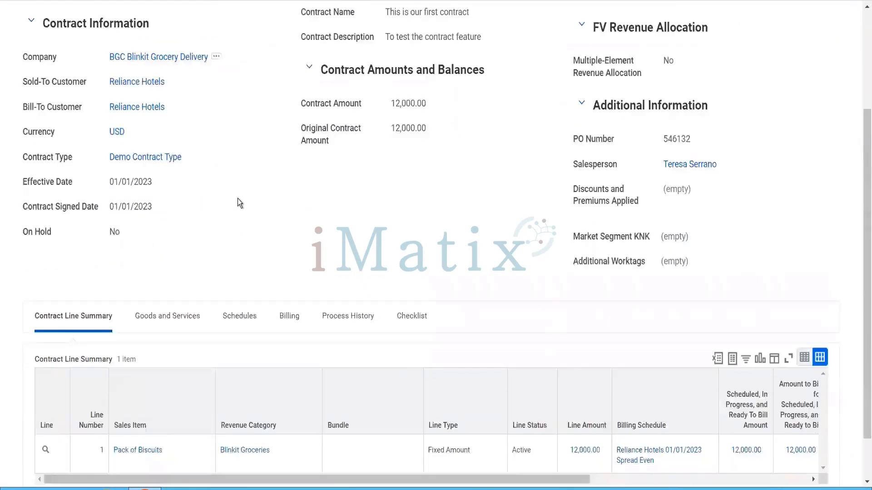
{"action": "left_click", "coordinate": [255, 262]}
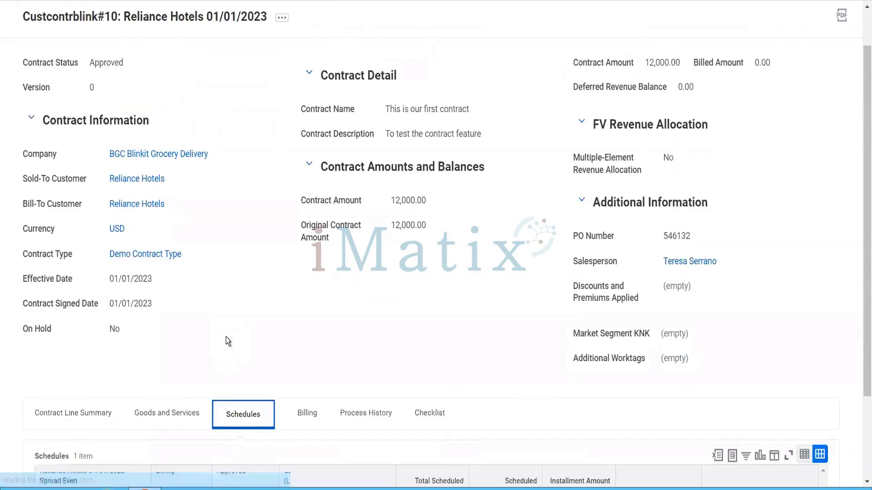
{"action": "scroll", "coordinate": [226, 338], "scroll_direction": "down", "scroll_amount": 2}
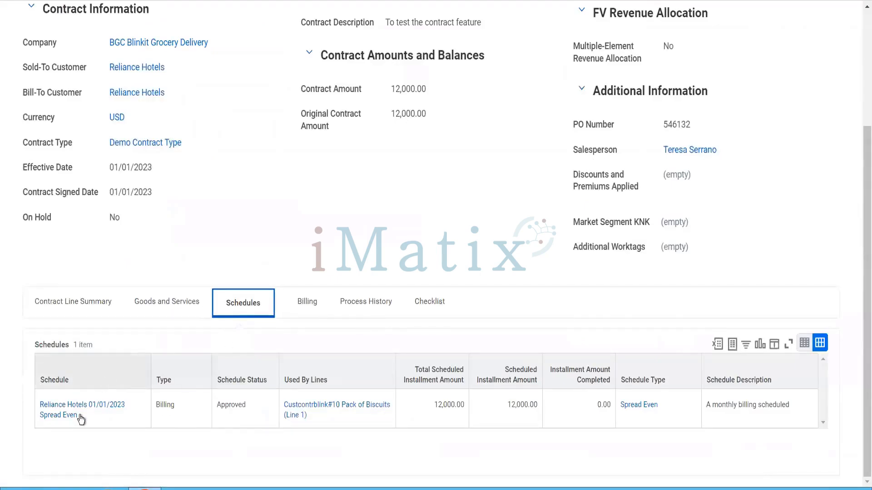
{"action": "mouse_move", "coordinate": [73, 410]}
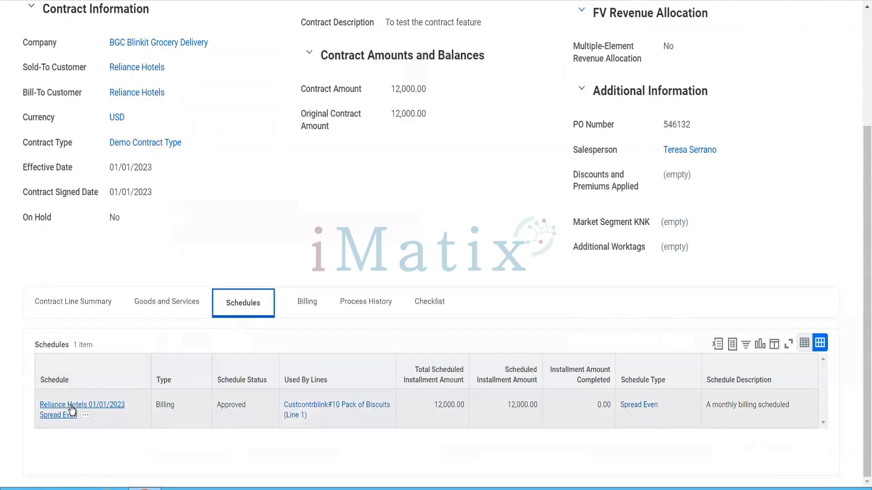
{"action": "left_click", "coordinate": [71, 411]}
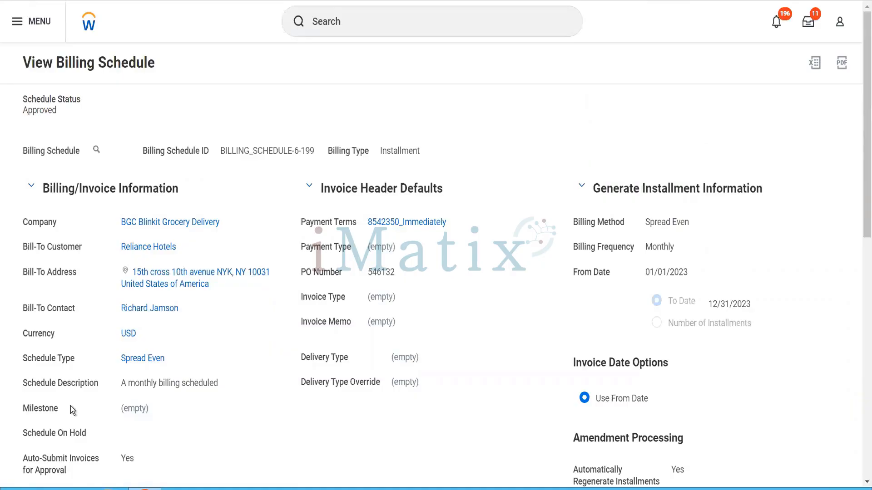
Create a customer invoice from the schedule's first billing installment, keeping the invoice date 01/01/2023.
{"action": "scroll", "coordinate": [69, 406], "scroll_direction": "down", "scroll_amount": 10}
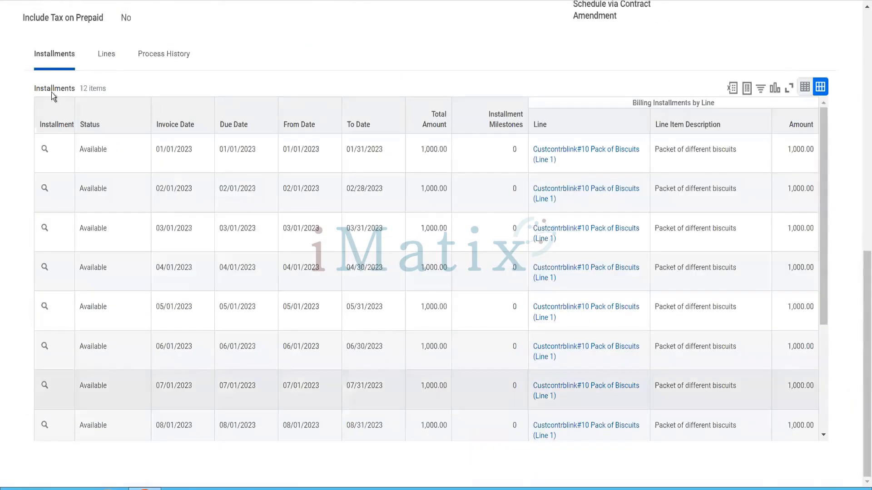
{"action": "mouse_move", "coordinate": [62, 155]}
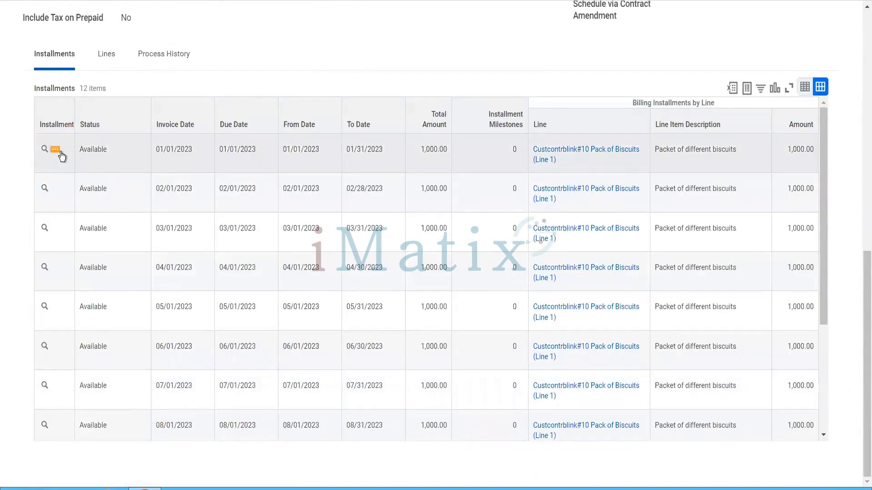
{"action": "left_click", "coordinate": [61, 153]}
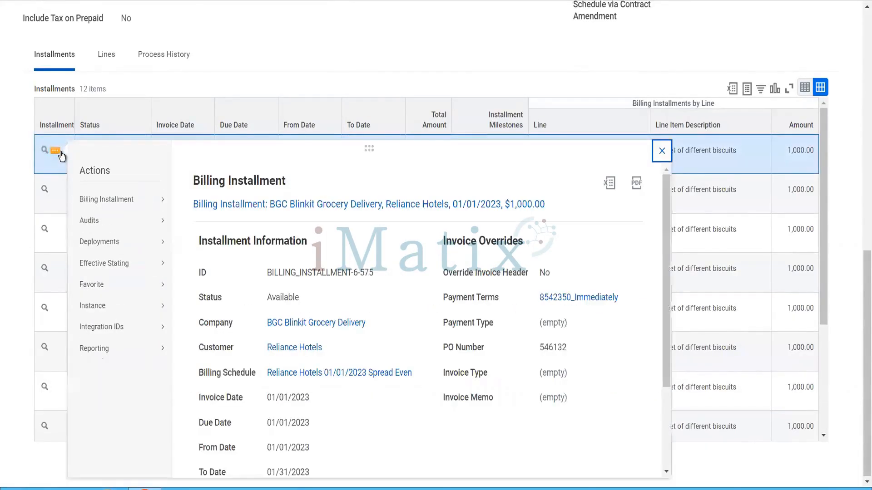
{"action": "mouse_move", "coordinate": [161, 206]}
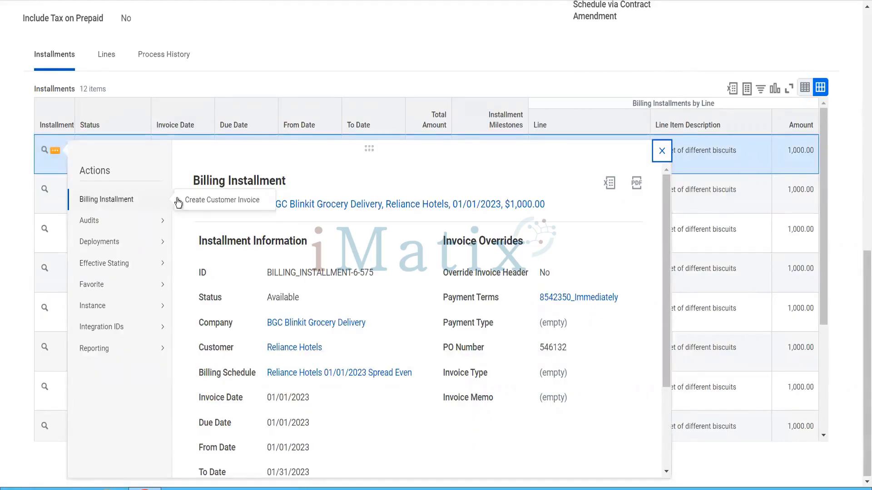
{"action": "left_click", "coordinate": [211, 198]}
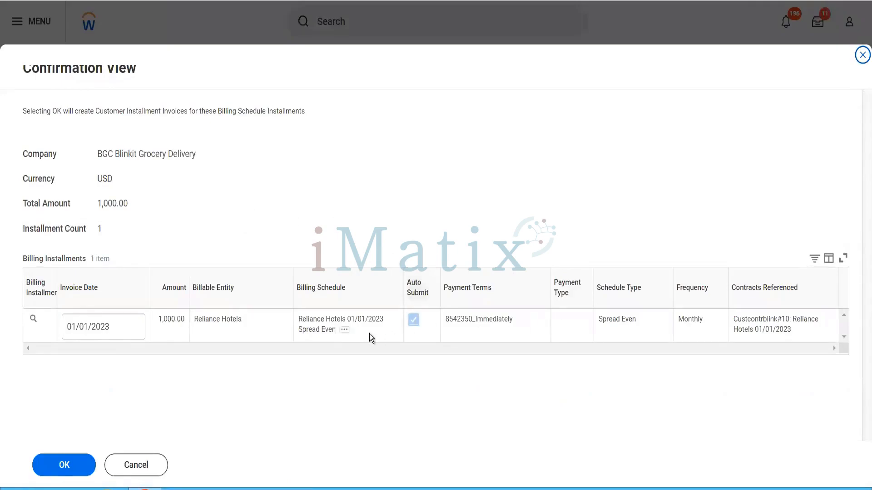
{"action": "left_click", "coordinate": [90, 463]}
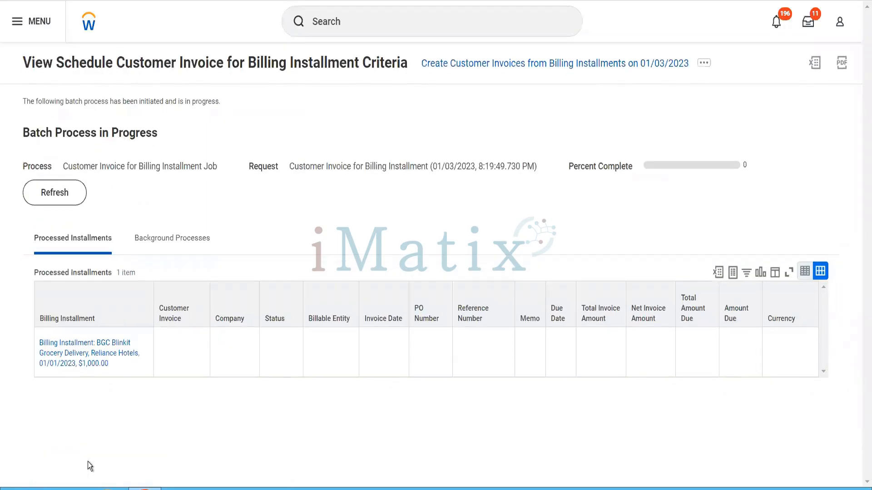
Refresh the invoice batch process until it completes and open the customer invoice created for the installment.
{"action": "left_click", "coordinate": [67, 198]}
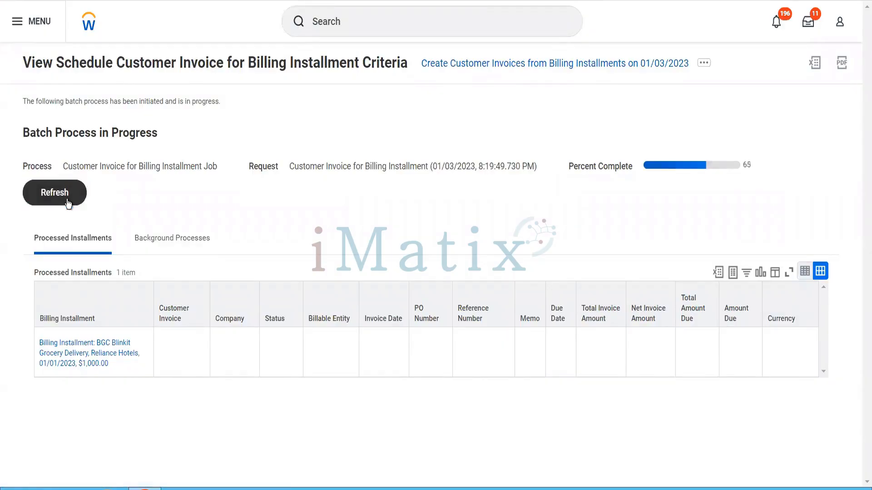
{"action": "left_click", "coordinate": [67, 200]}
{"action": "left_click", "coordinate": [67, 201]}
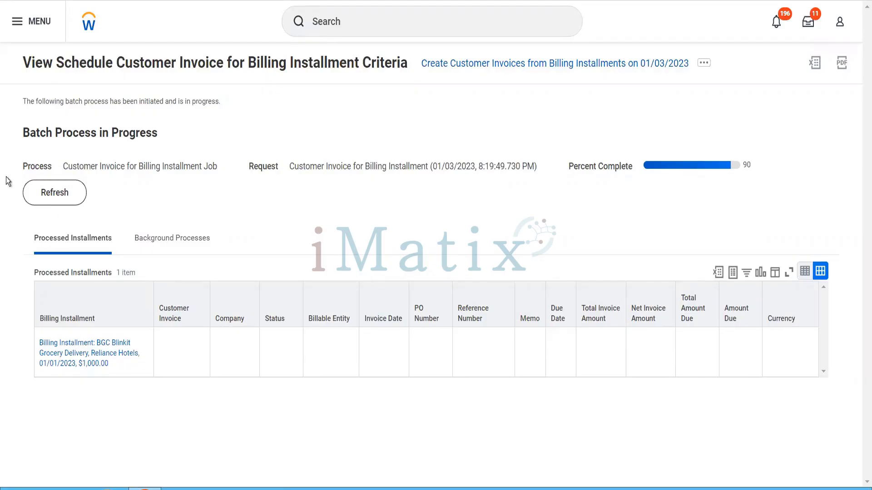
{"action": "left_click", "coordinate": [45, 192]}
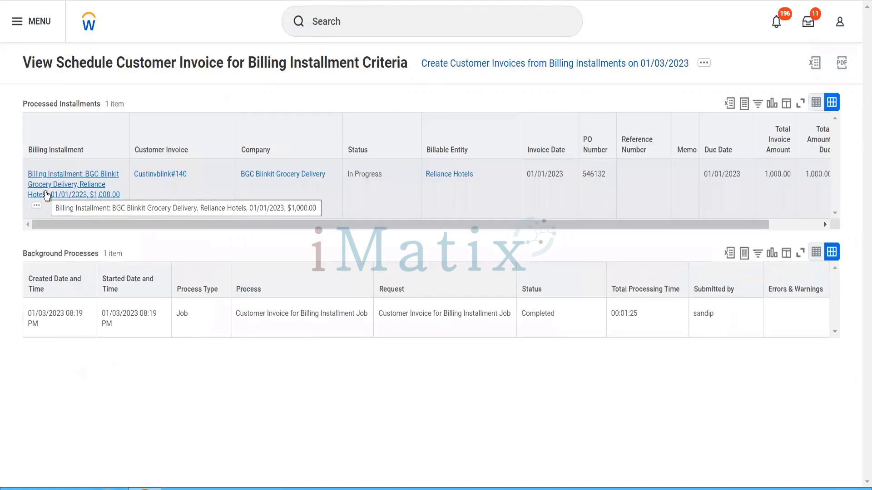
{"action": "left_click", "coordinate": [157, 175]}
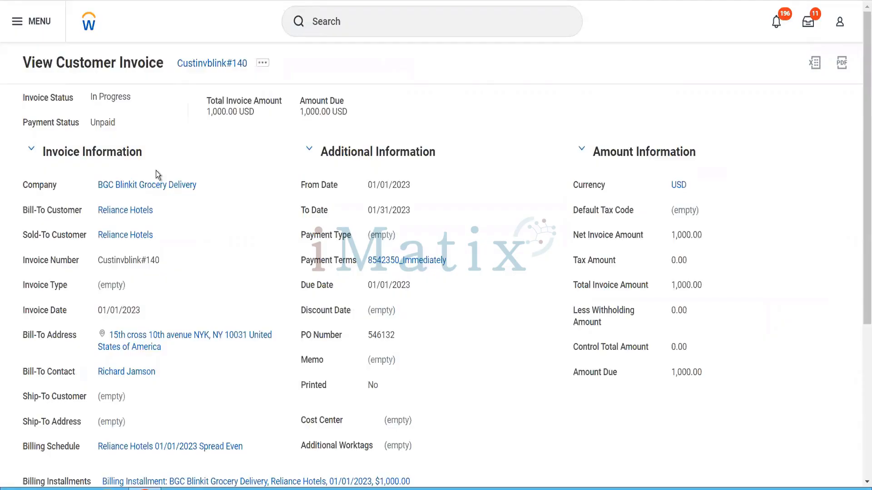
Review the customer invoice's header details and all columns of its Pack of Biscuits invoice line through to the worktags and origin.
{"action": "scroll", "coordinate": [156, 171], "scroll_direction": "down", "scroll_amount": 2}
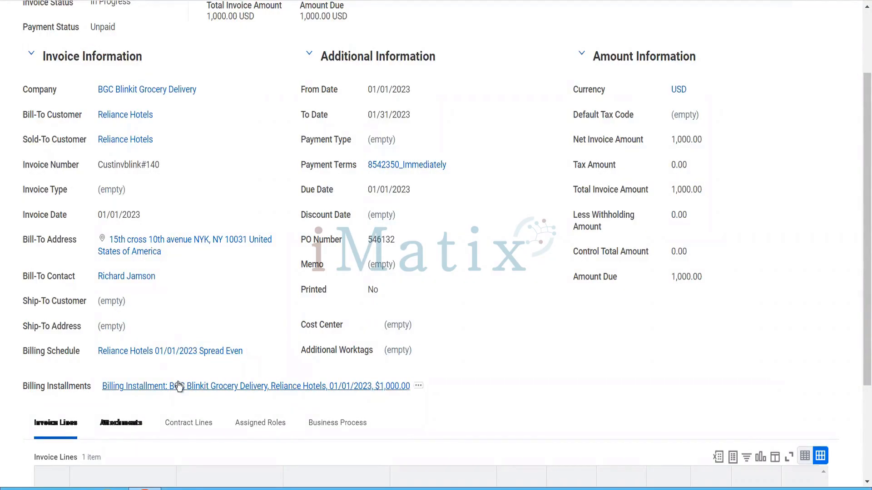
{"action": "scroll", "coordinate": [179, 386], "scroll_direction": "down", "scroll_amount": 3}
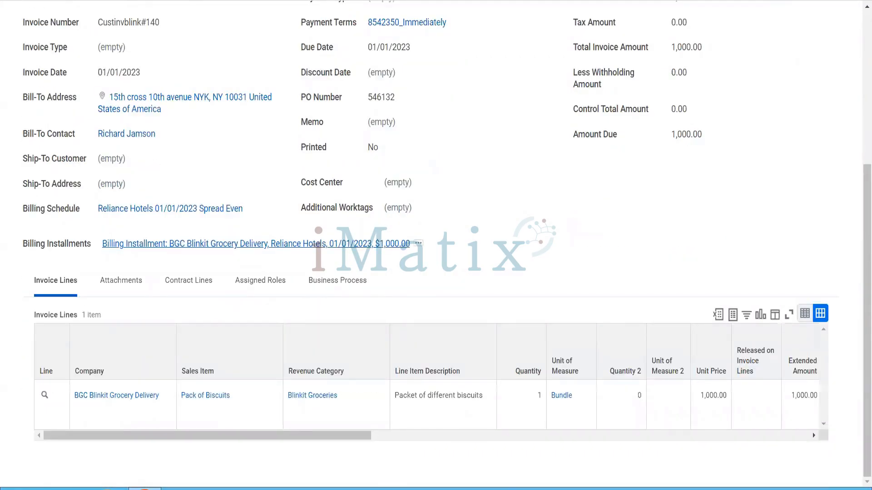
{"action": "left_click", "coordinate": [511, 435]}
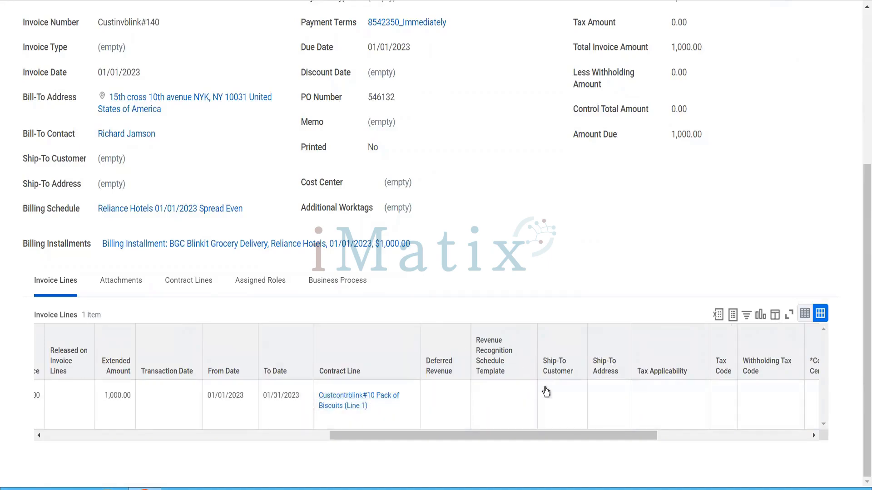
{"action": "left_click_drag", "start_coordinate": [560, 436], "coordinate": [726, 432]}
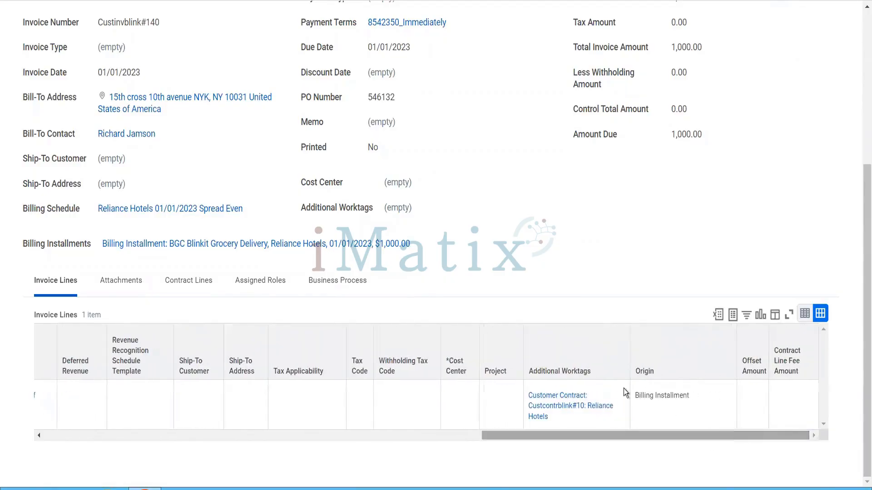
Open the Reliance Hotels customer contract from the invoice line's worktags and examine its line summary, billing terms and schedules.
{"action": "left_click", "coordinate": [566, 404]}
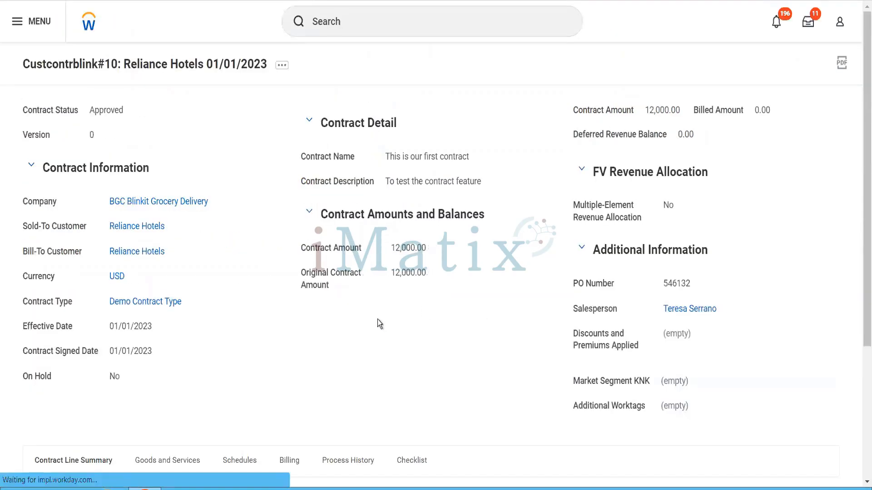
{"action": "scroll", "coordinate": [377, 320], "scroll_direction": "down", "scroll_amount": 2}
{"action": "scroll", "coordinate": [377, 320], "scroll_direction": "down", "scroll_amount": 1}
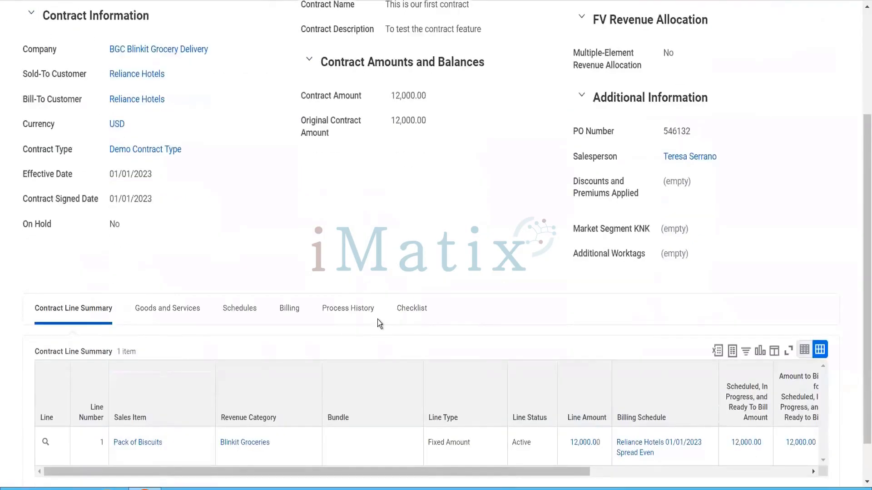
{"action": "left_click", "coordinate": [296, 307]}
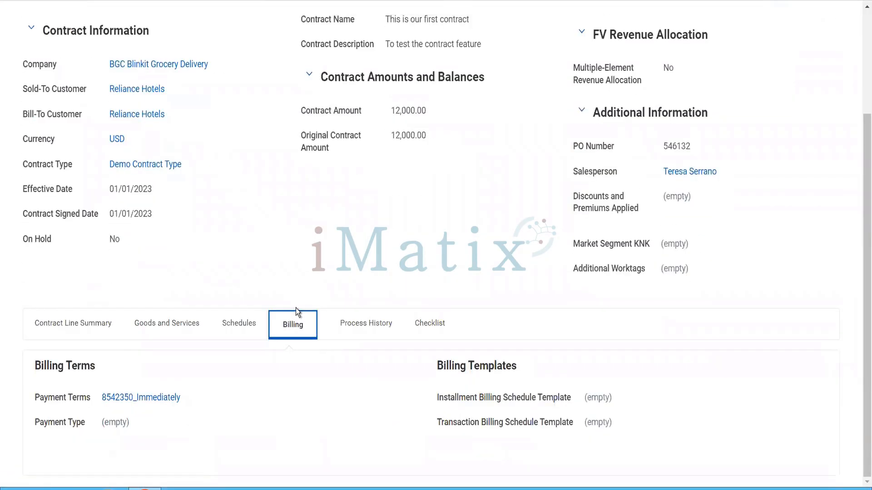
{"action": "left_click", "coordinate": [244, 326]}
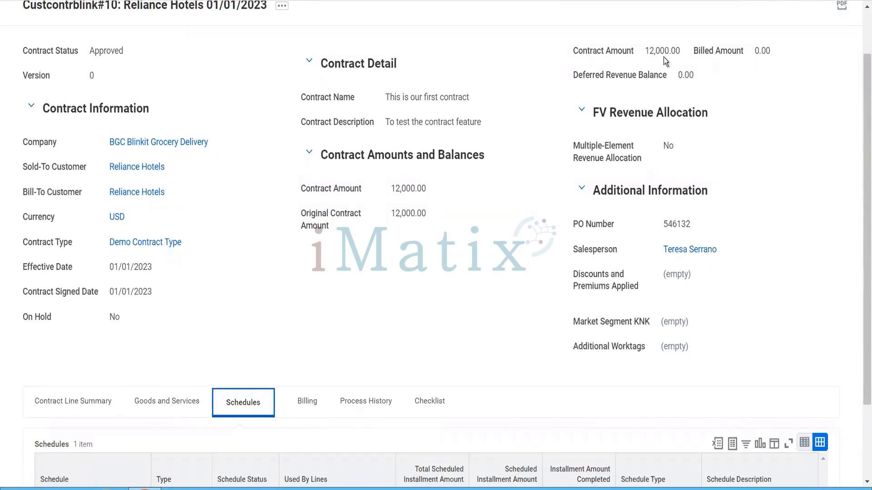
{"action": "scroll", "coordinate": [568, 251], "scroll_direction": "down", "scroll_amount": 2}
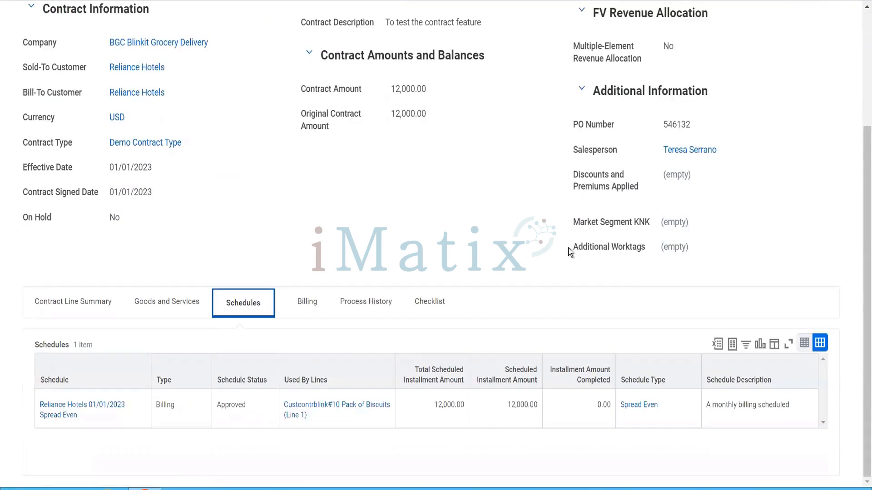